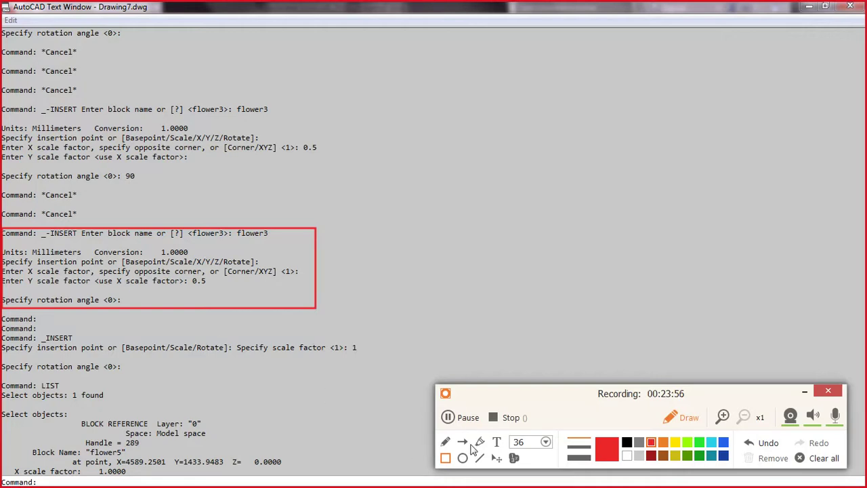
click(496, 458)
mouse_move(224, 309)
mouse_down()
mouse_move(227, 377)
mouse_move(240, 386)
mouse_move(210, 386)
mouse_move(200, 374)
mouse_up()
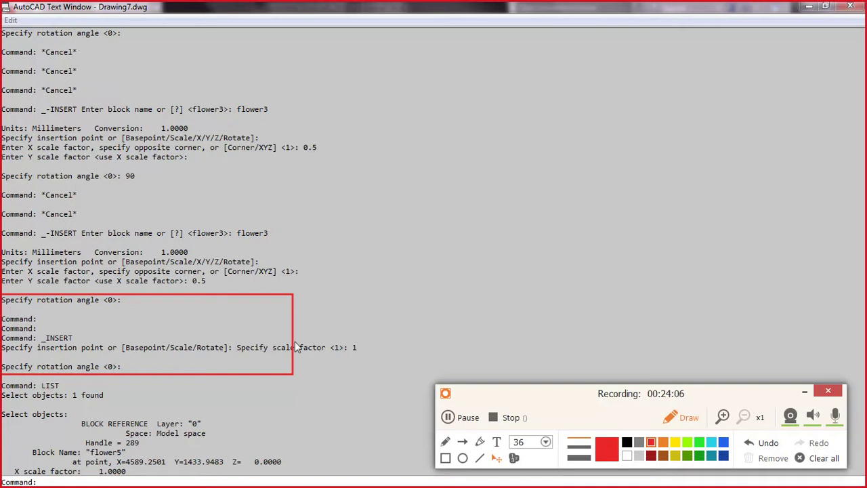
mouse_move(293, 338)
mouse_down()
mouse_move(375, 339)
mouse_move(344, 287)
mouse_move(344, 265)
mouse_move(304, 263)
mouse_move(339, 316)
mouse_move(377, 339)
mouse_move(312, 332)
mouse_move(294, 344)
mouse_up()
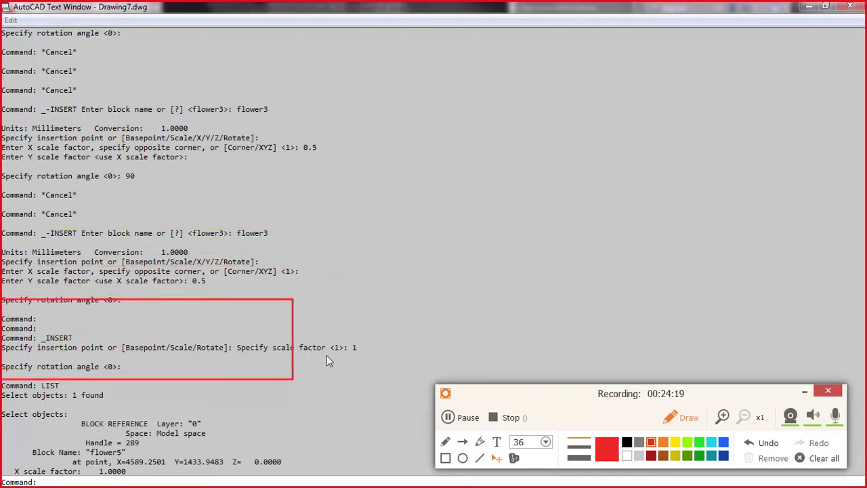
click(821, 457)
click(801, 392)
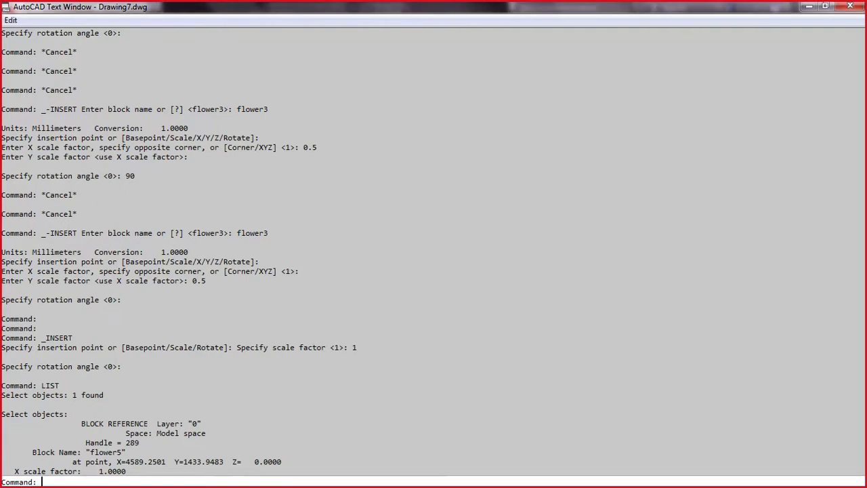
Step: Close the command history and erase all four flower figures from the drawing
key(F2)
scroll(535, 335, down, 2)
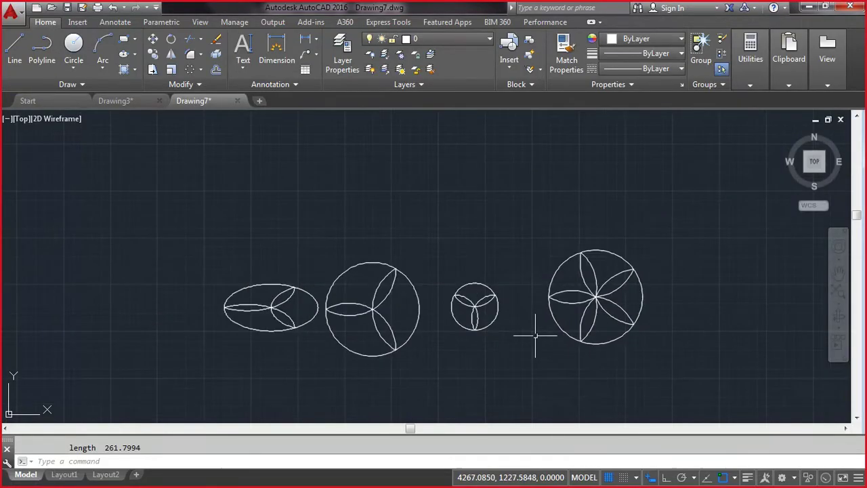
click(184, 367)
click(698, 207)
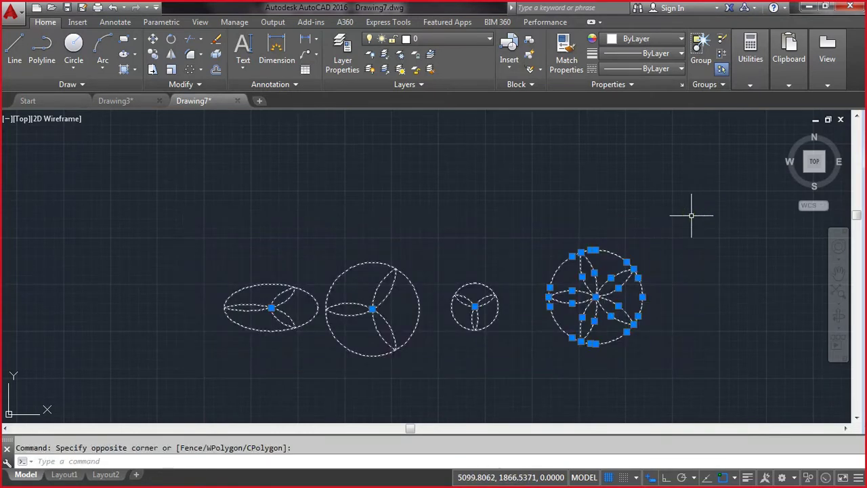
key(Delete)
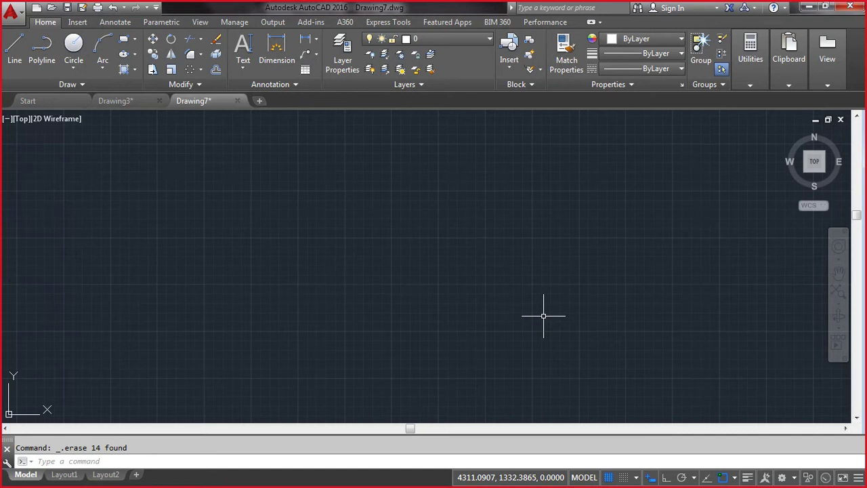
Step: Set up a block insertion from flower4.dwg in My Documents with Explode enabled
click(510, 70)
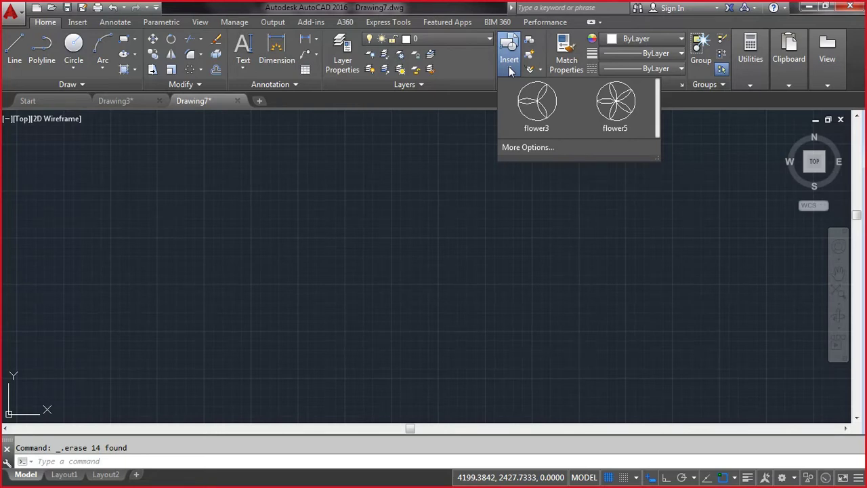
click(532, 147)
click(470, 171)
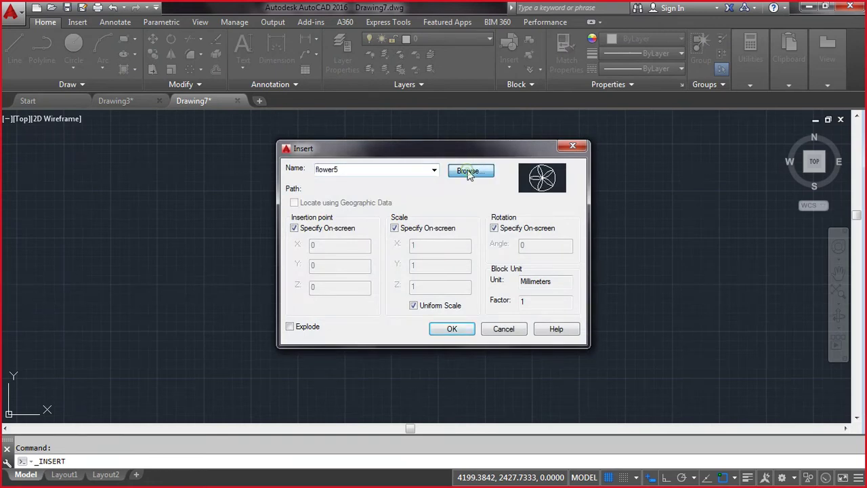
drag(485, 180, 481, 283)
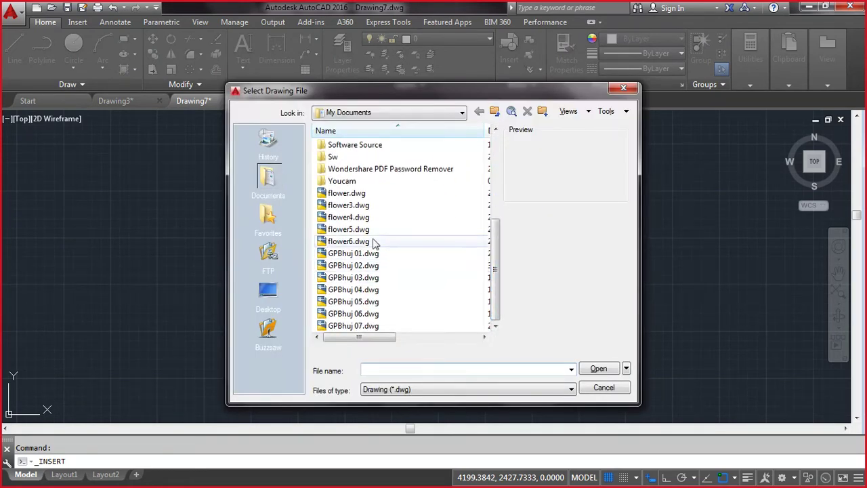
click(349, 217)
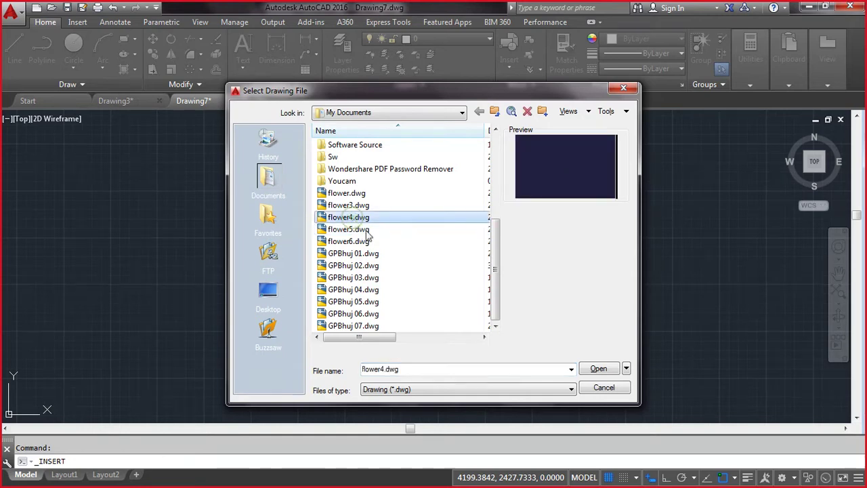
click(596, 369)
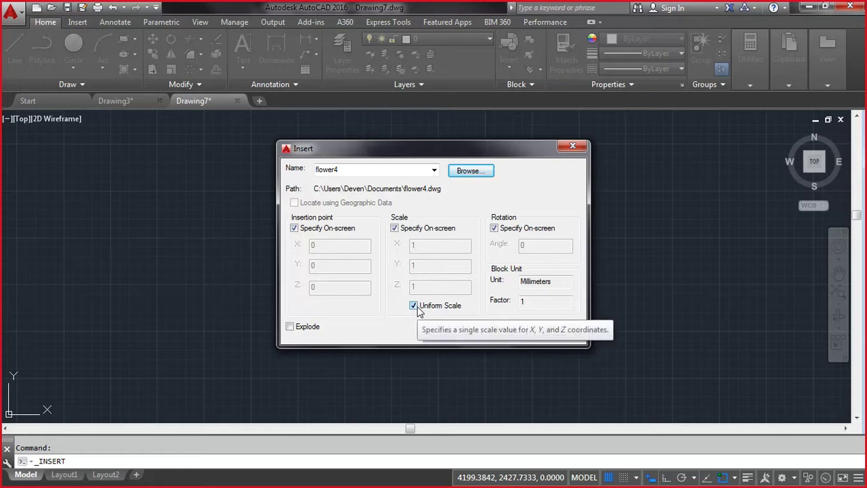
click(290, 328)
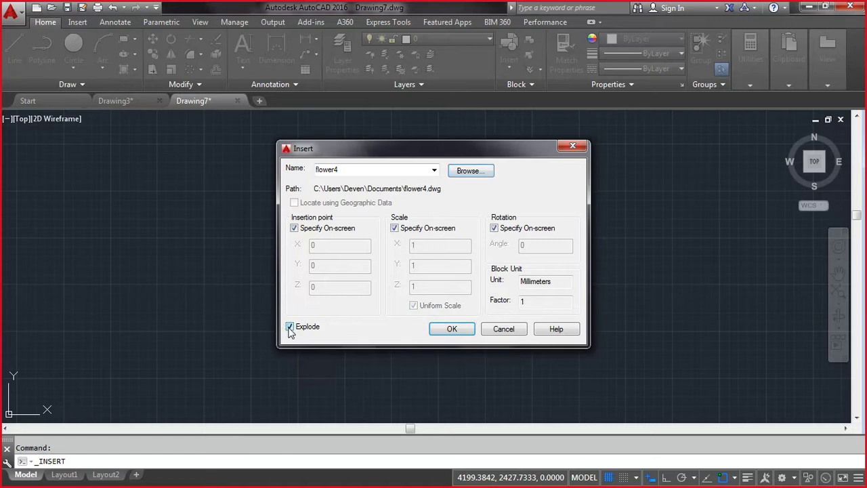
click(449, 329)
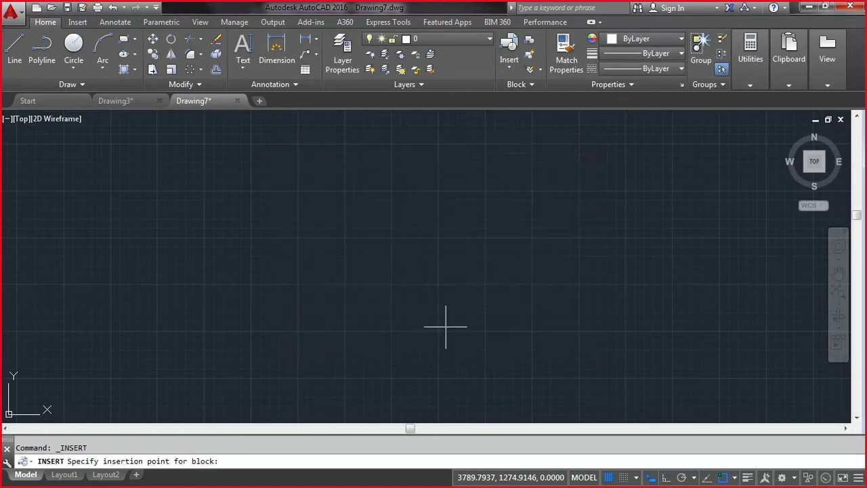
Step: Place the exploded flower4 block left of centre in the empty drawing with scale factor 1 and rotation angle 0
click(315, 256)
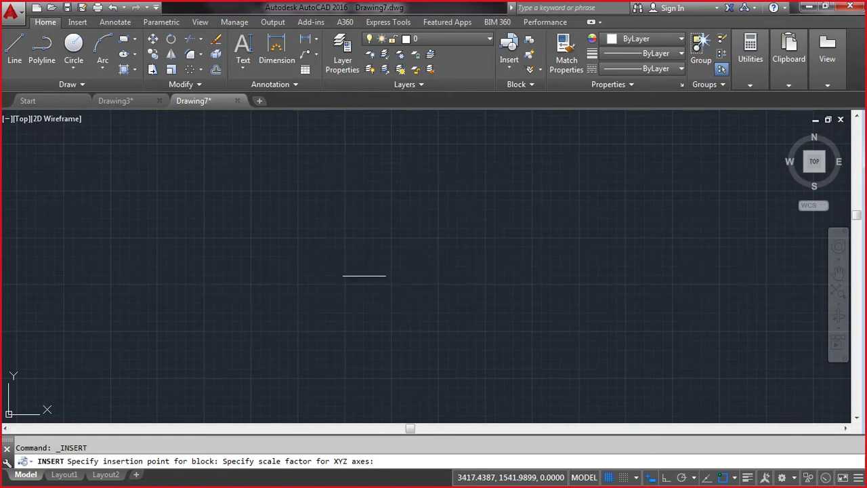
text(1)
key(Return)
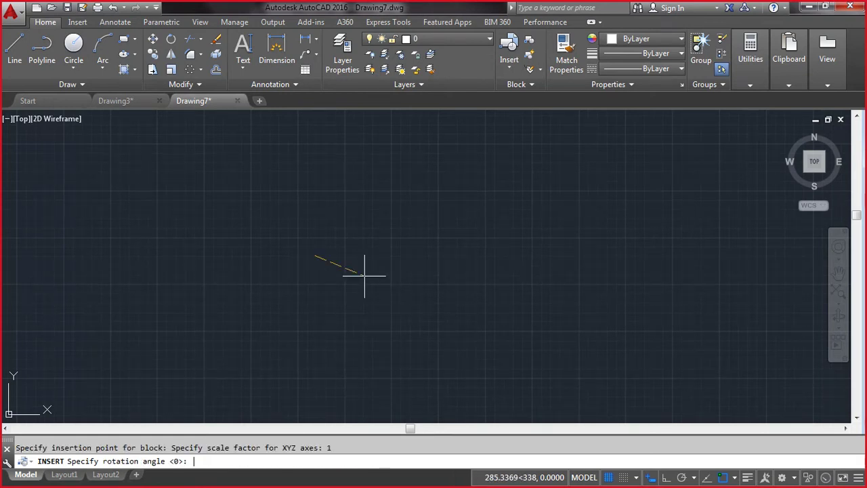
key(Return)
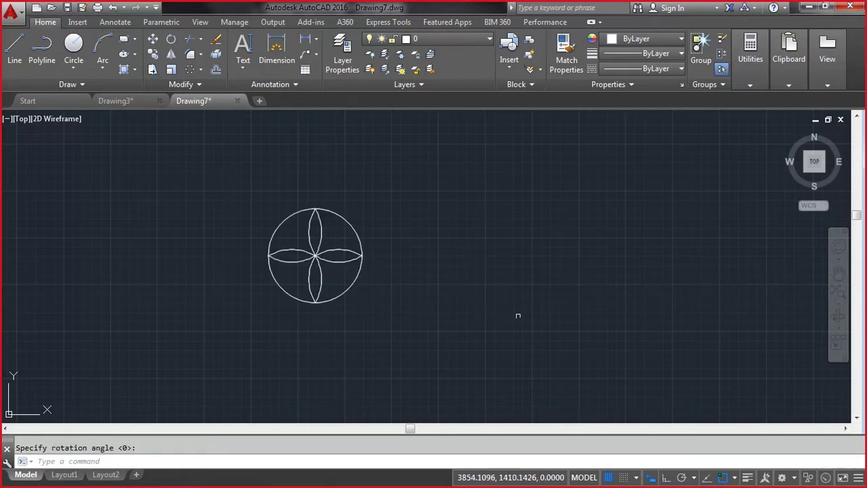
Step: List the properties of the four-petal flower's outer circle, then close the listing
scroll(418, 300, up, 1)
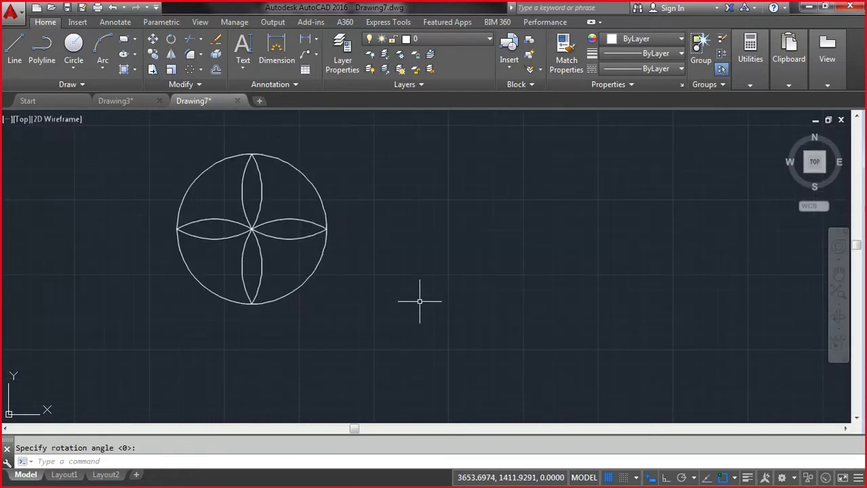
scroll(420, 301, down, 1)
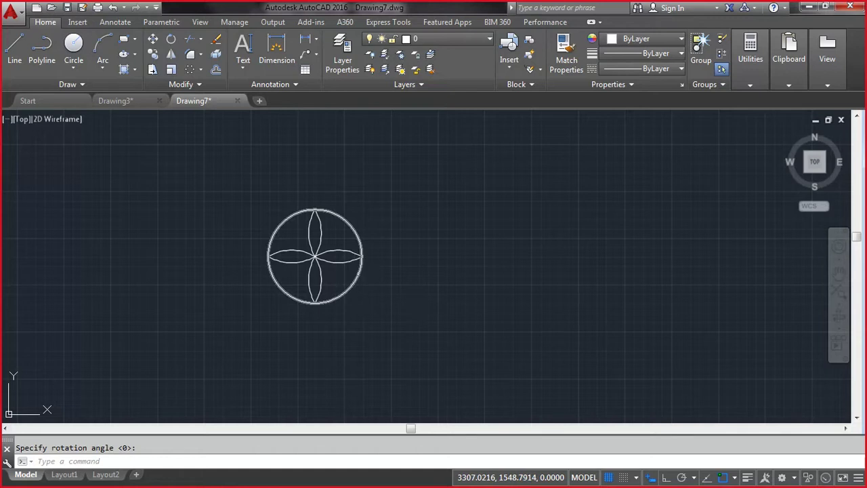
text(LIST)
key(Return)
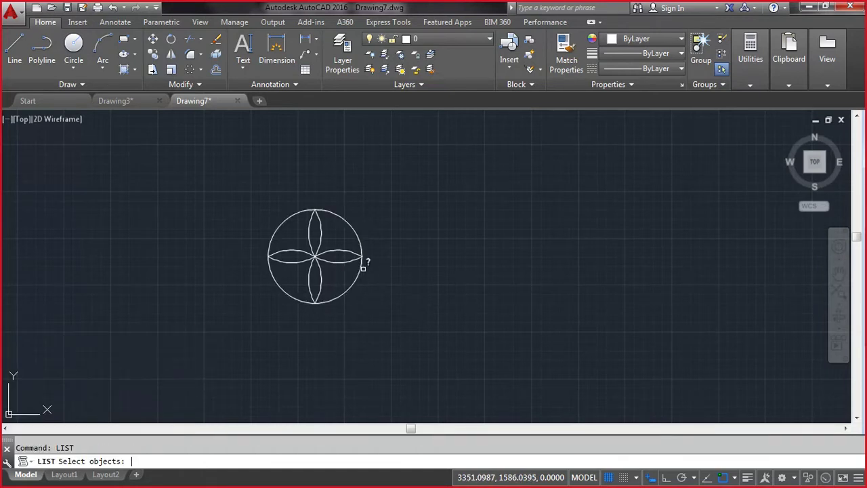
click(359, 268)
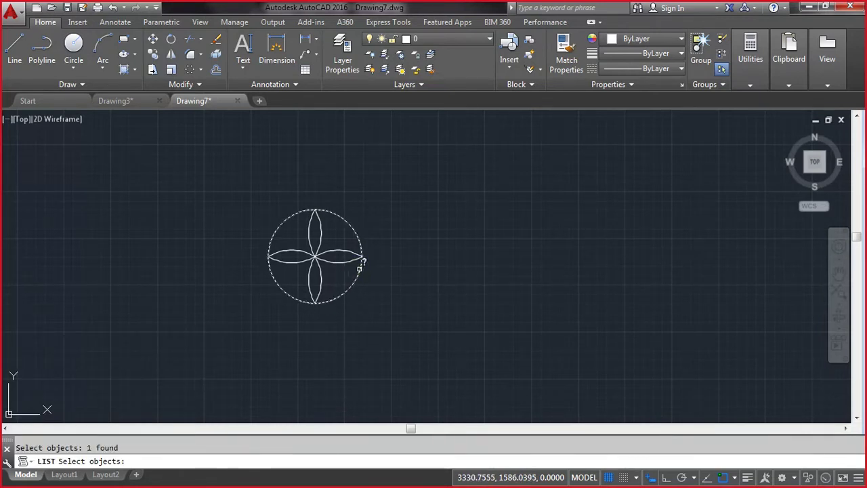
key(Return)
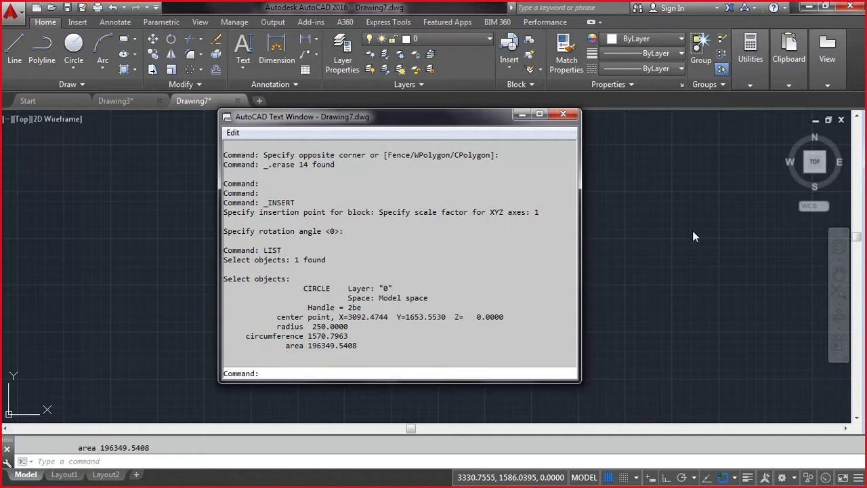
key(F2)
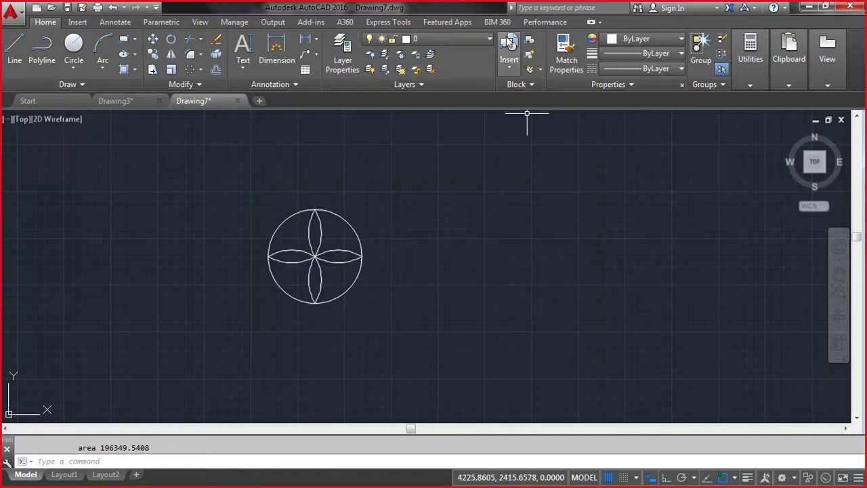
Step: Configure a new block insertion with a fixed X scale of 1 and a fixed rotation angle of 0 instead of on-screen entry
click(508, 50)
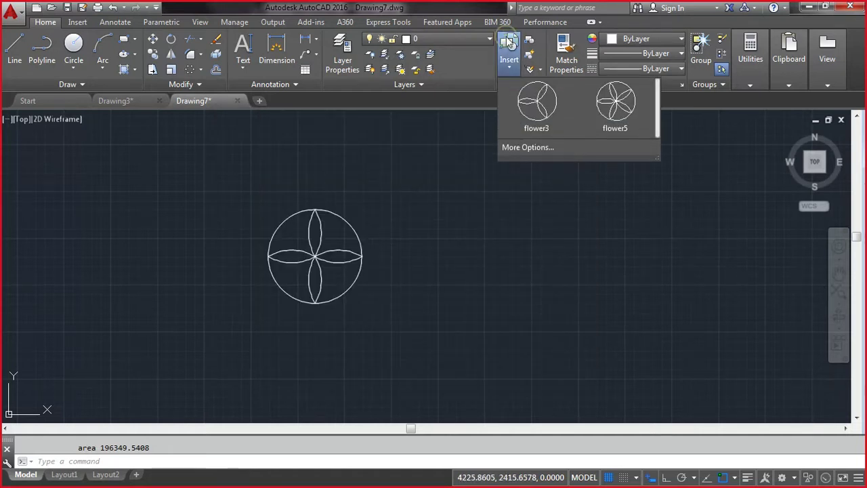
click(535, 148)
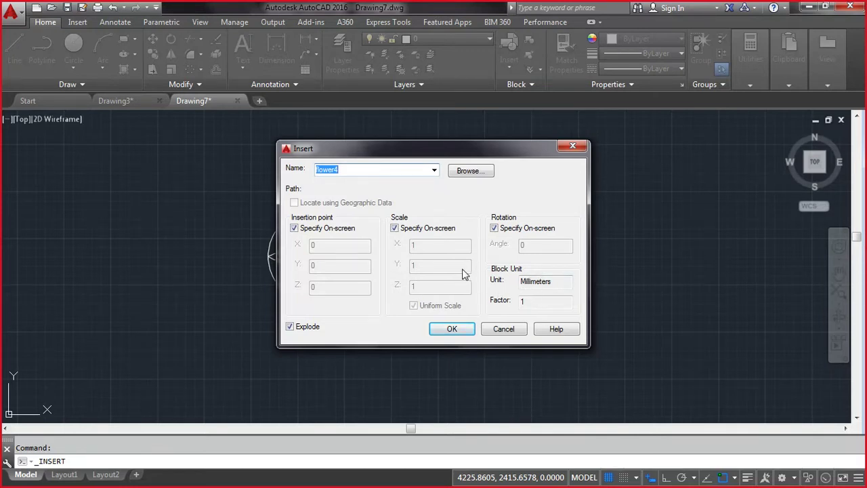
click(394, 228)
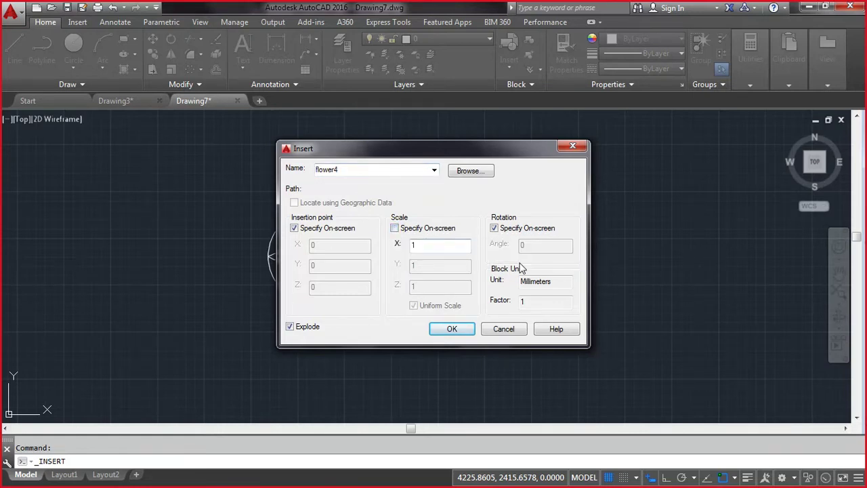
click(433, 245)
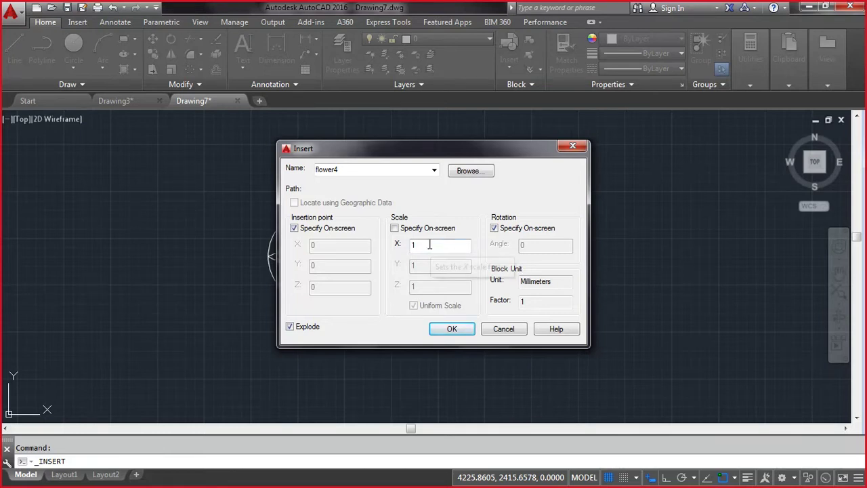
key(BackSpace)
text(1)
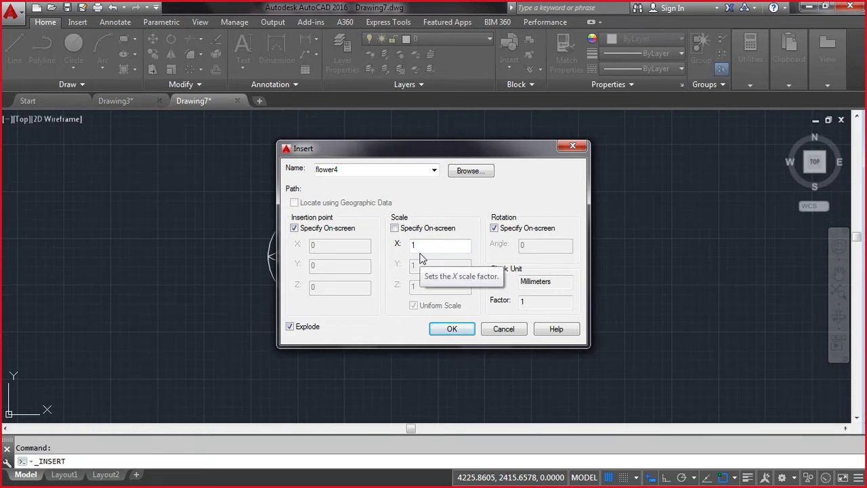
click(495, 229)
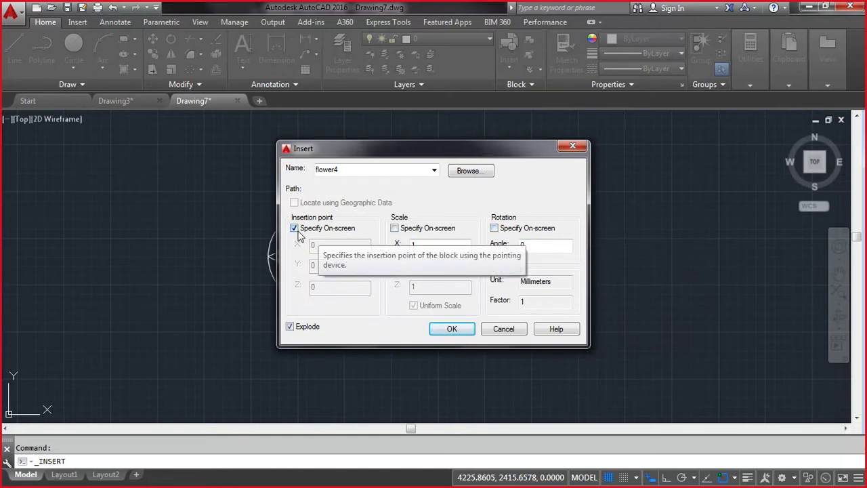
Step: Load flower6.dwg from My Documents and insert it exploded to the right of the four-petal flower
click(468, 174)
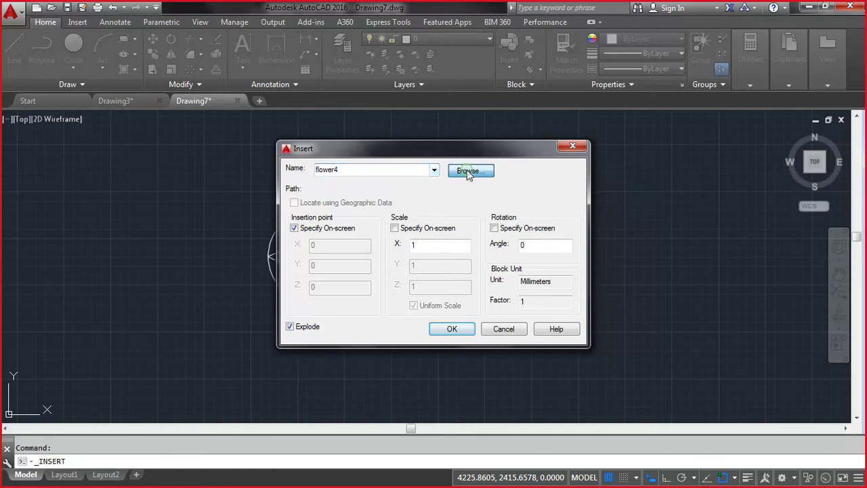
drag(495, 217, 499, 313)
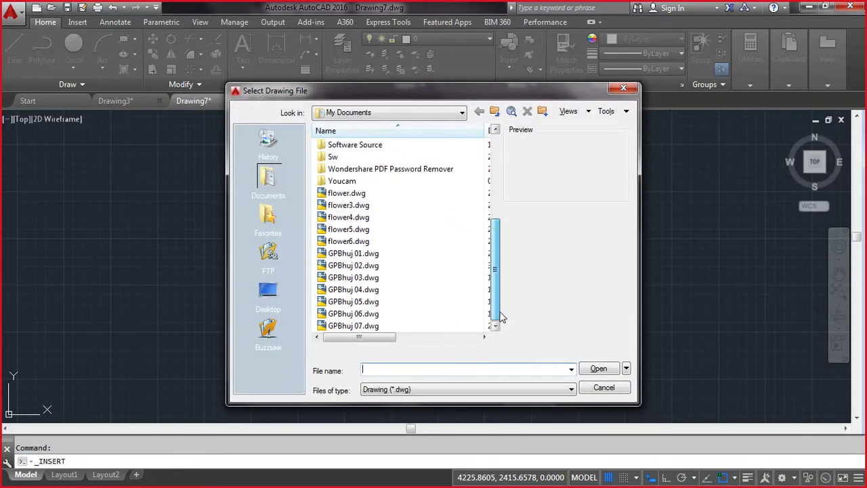
click(358, 242)
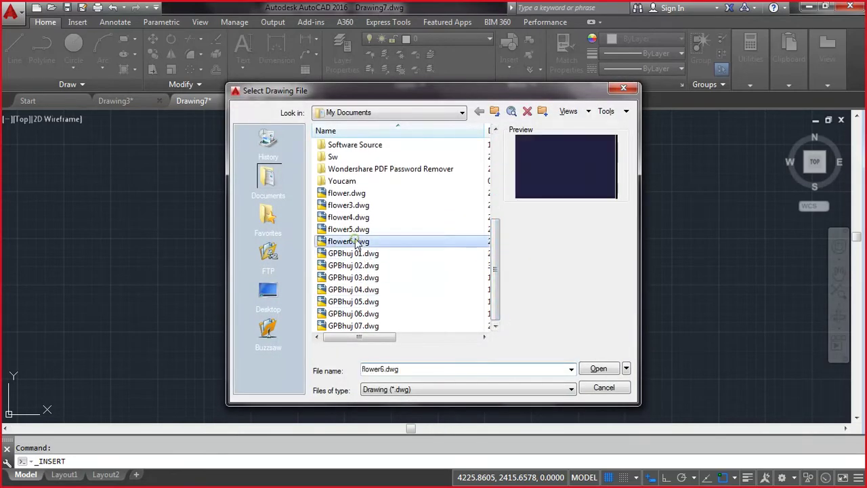
click(599, 369)
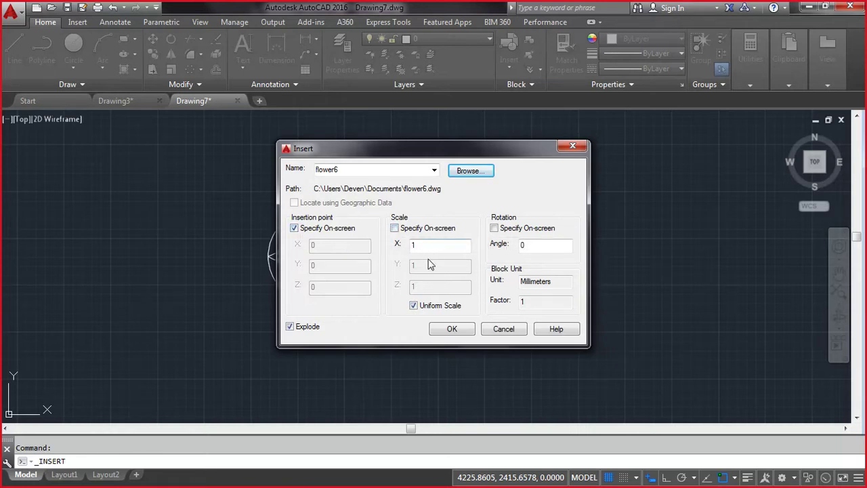
click(456, 330)
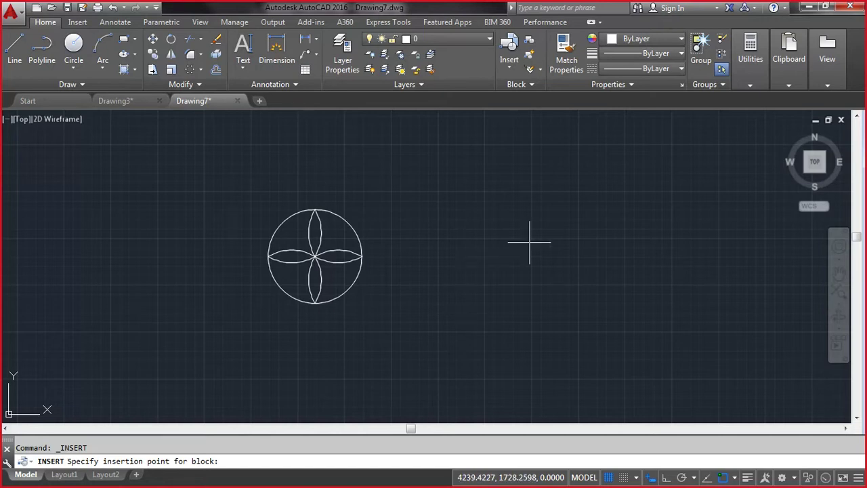
click(517, 254)
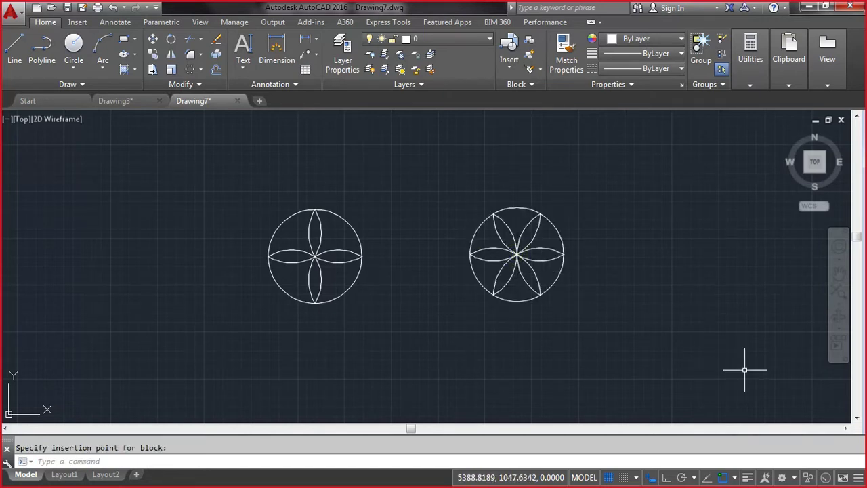
click(509, 59)
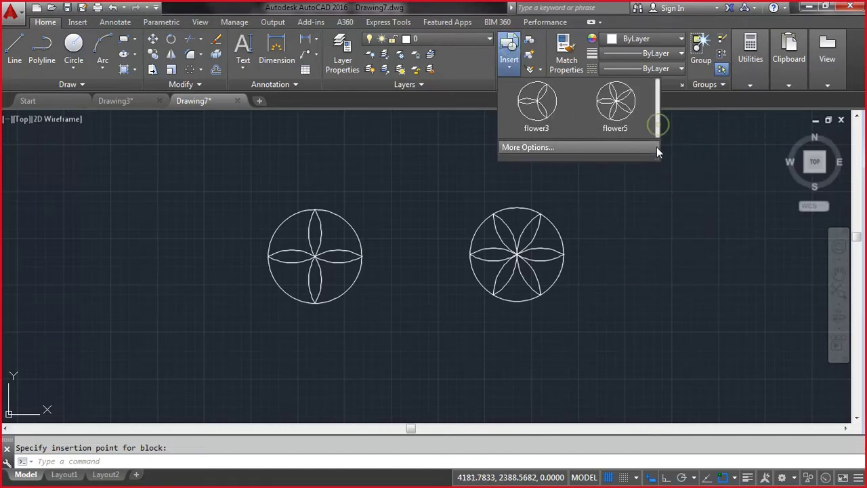
click(587, 149)
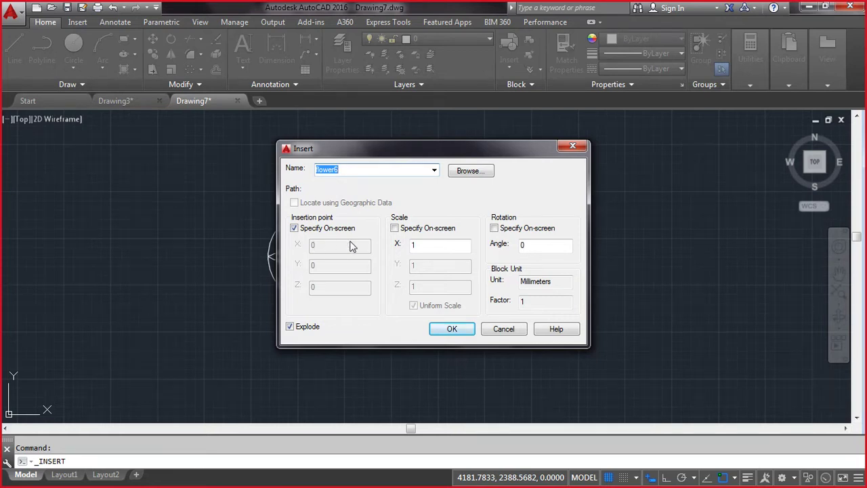
click(504, 329)
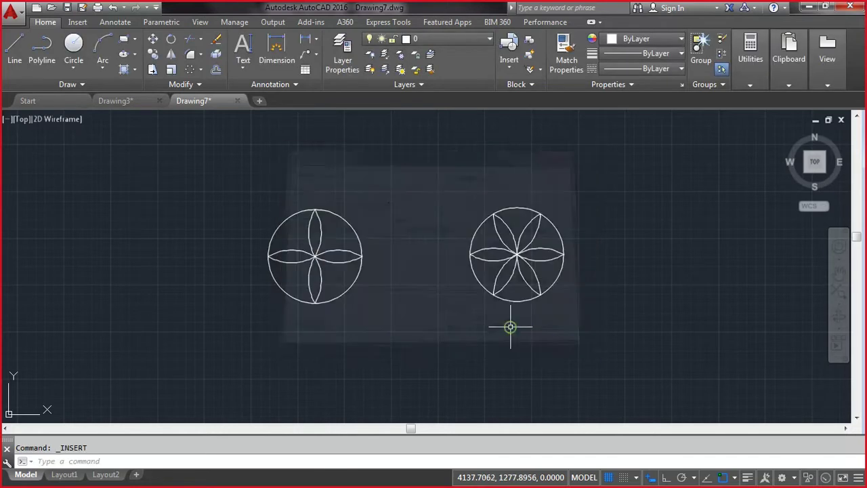
Step: Load GPBhuj 04.dwg from My Documents and insert it exploded at scale 1 and rotation 0, to the right of the six-petal flower
click(510, 59)
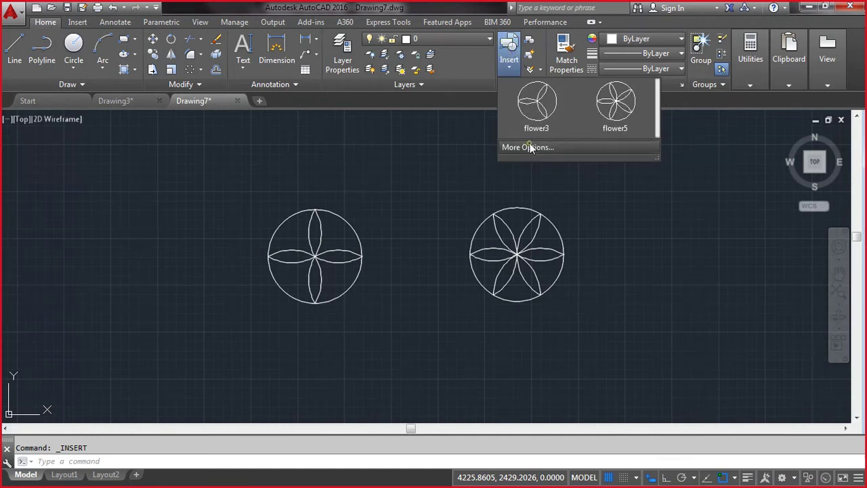
click(530, 147)
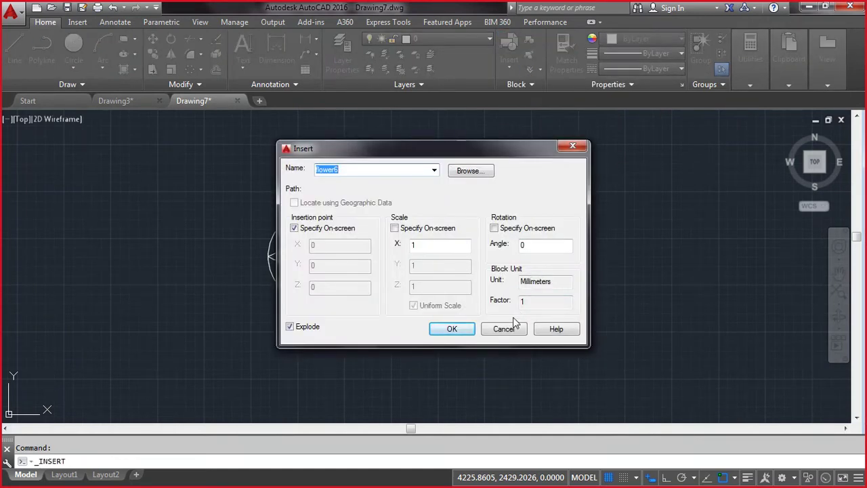
click(474, 171)
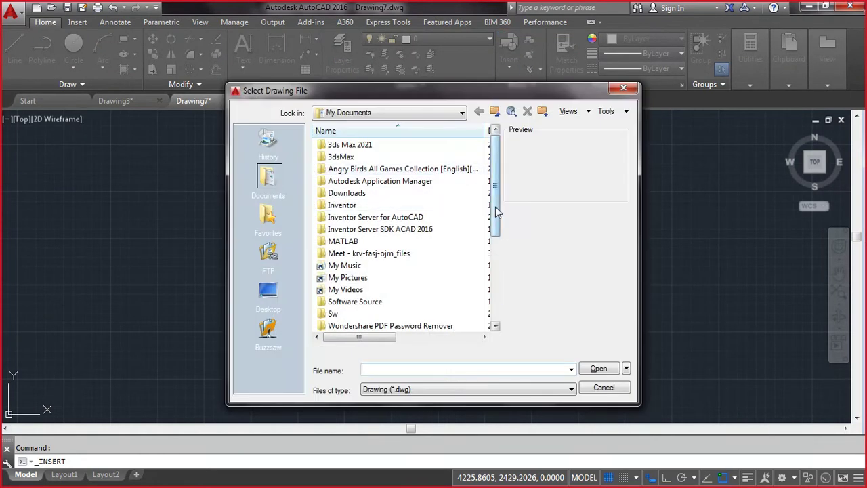
drag(495, 212, 496, 296)
click(345, 254)
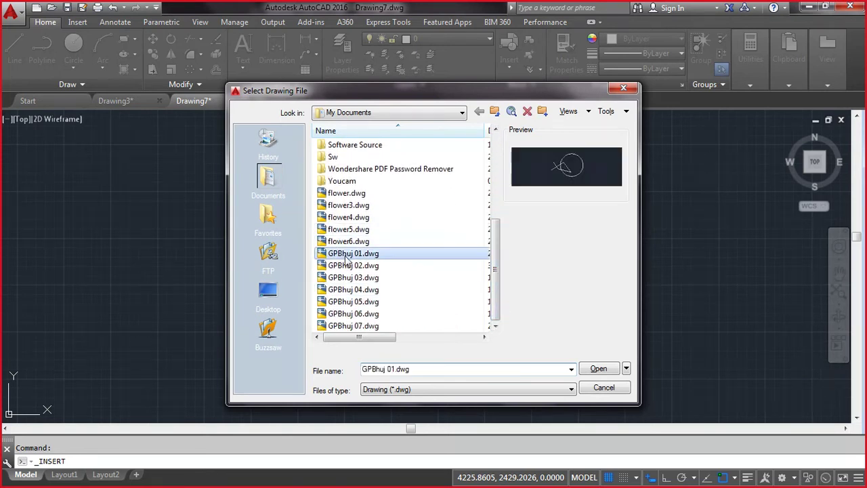
key(Down)
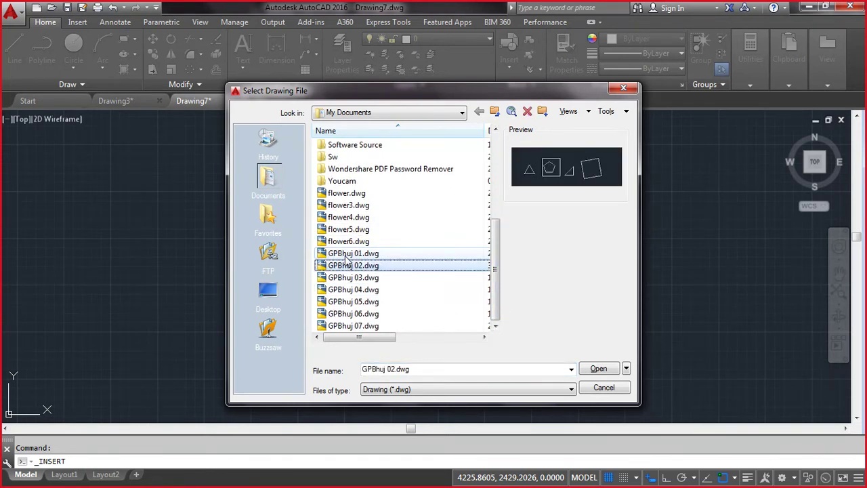
key(Down)
key(Down)
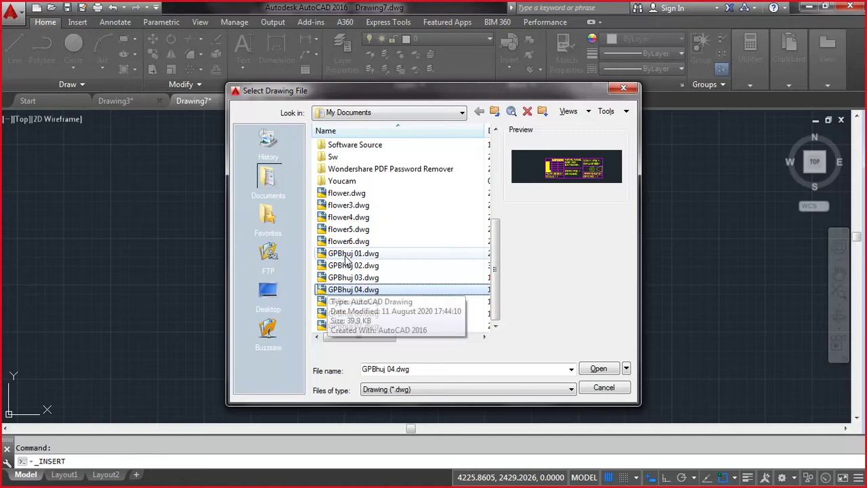
click(599, 369)
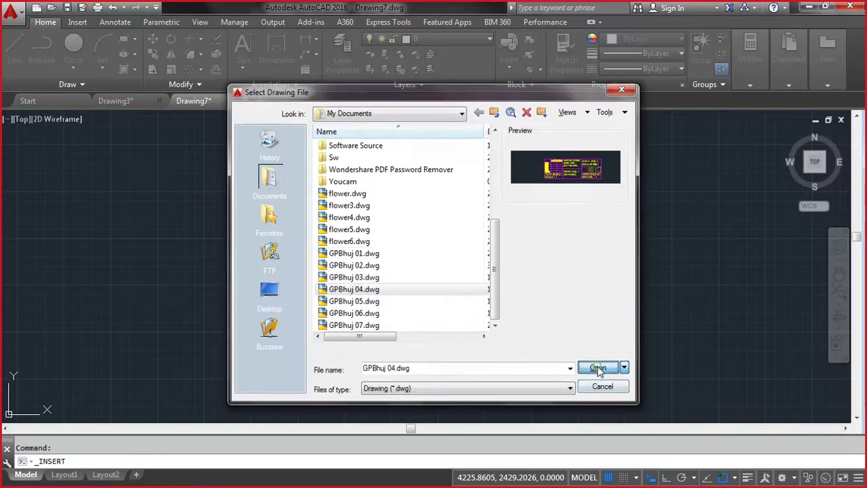
click(456, 330)
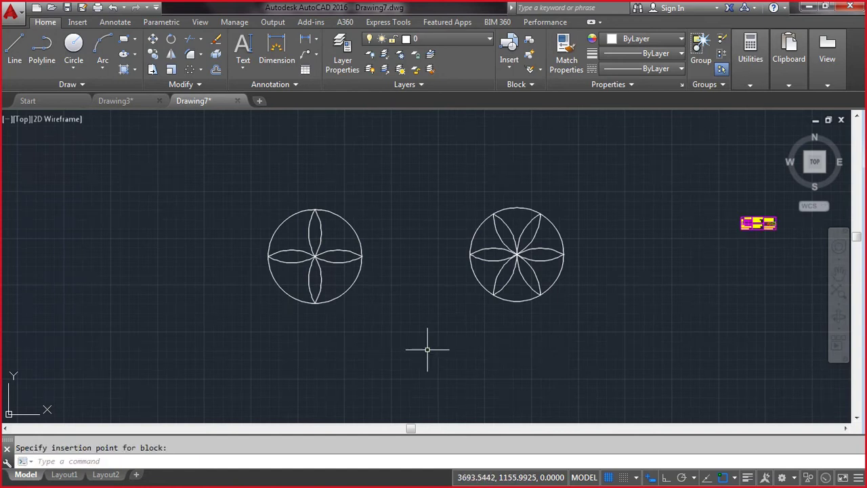
Step: Move the whole inserted title block to just below the six-petal flower
click(782, 236)
text(m)
key(Return)
click(736, 237)
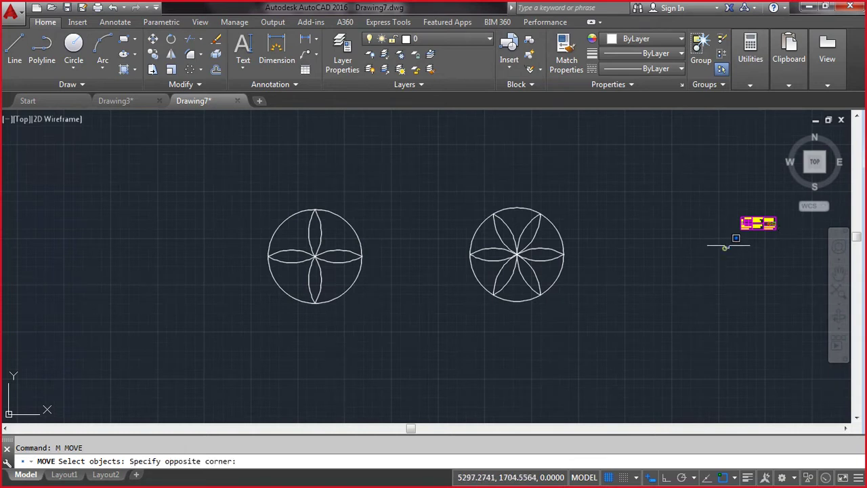
click(787, 205)
key(Return)
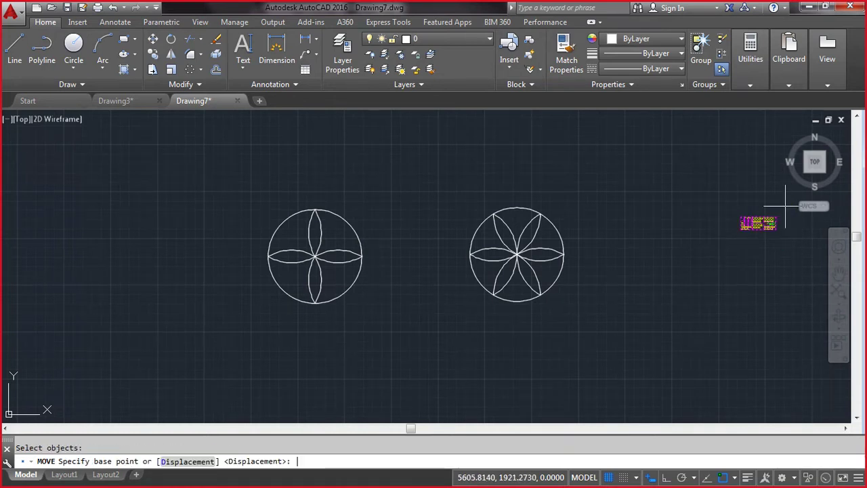
click(786, 205)
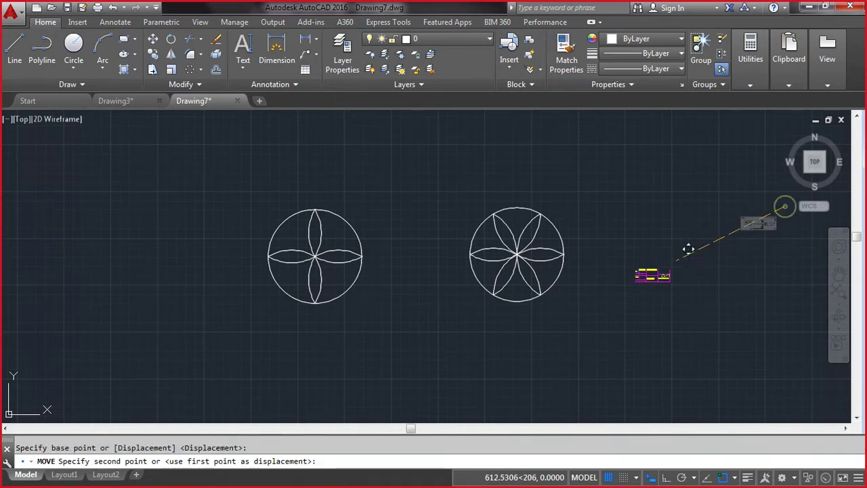
click(573, 327)
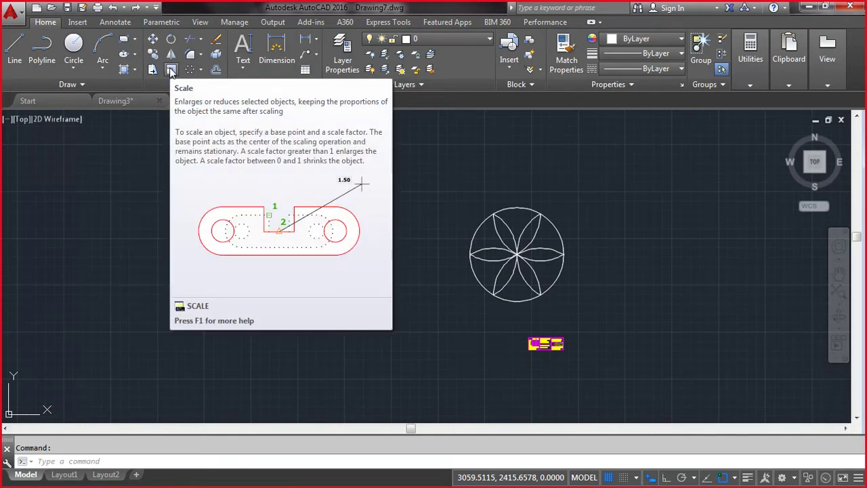
click(170, 71)
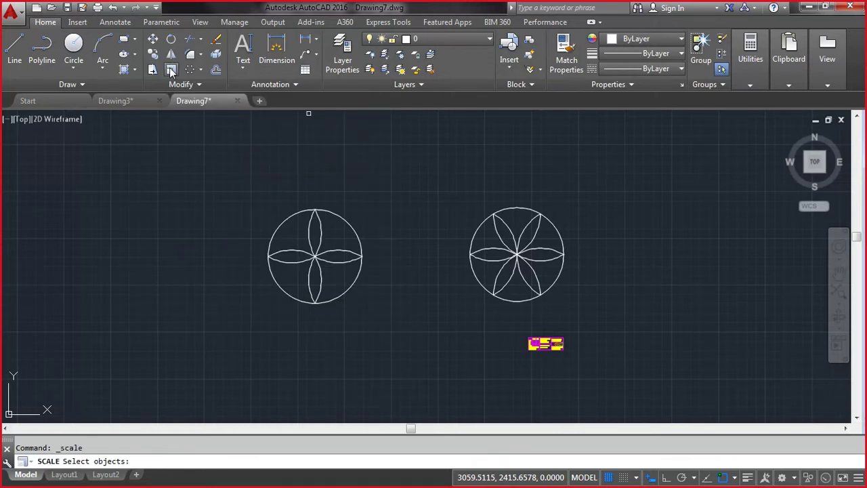
click(499, 365)
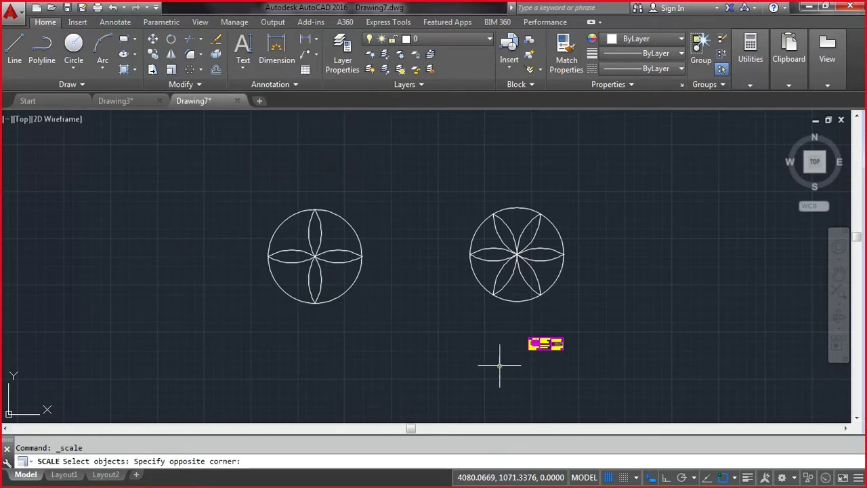
click(589, 329)
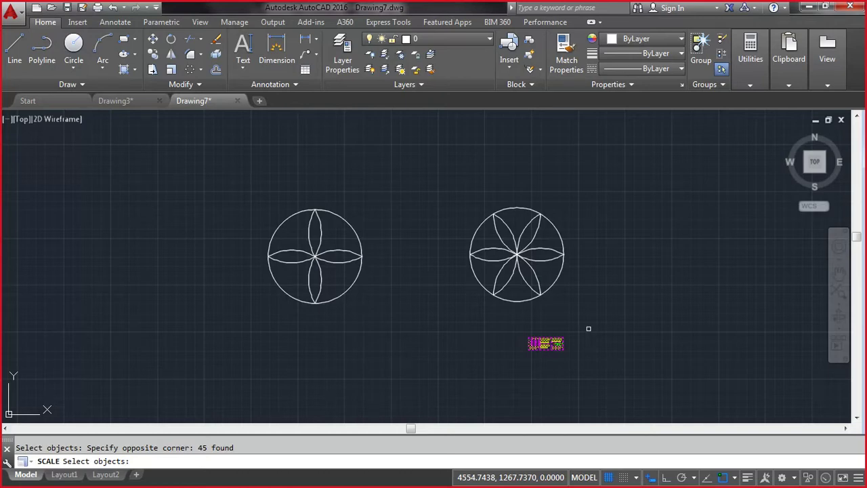
key(Escape)
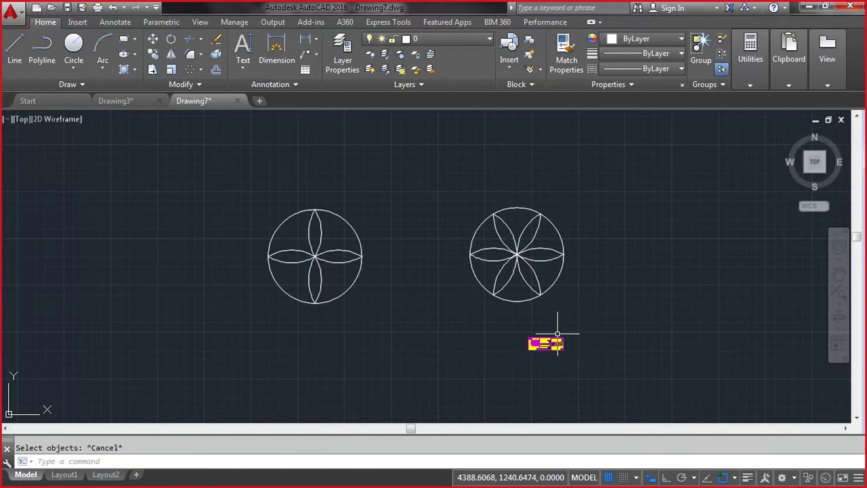
Step: Scale the whole title block by a factor of 5 about its lower-right corner endpoint
scroll(557, 357, up, 3)
scroll(558, 357, up, 10)
scroll(557, 357, down, 4)
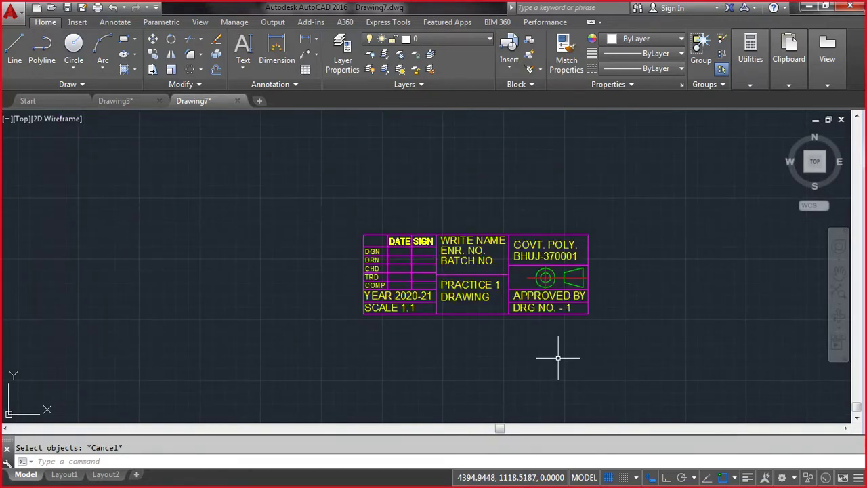
scroll(558, 357, down, 5)
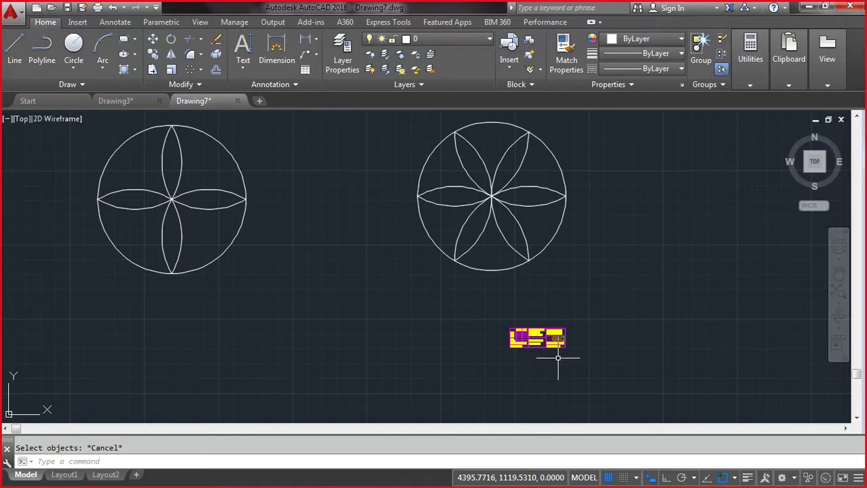
click(171, 71)
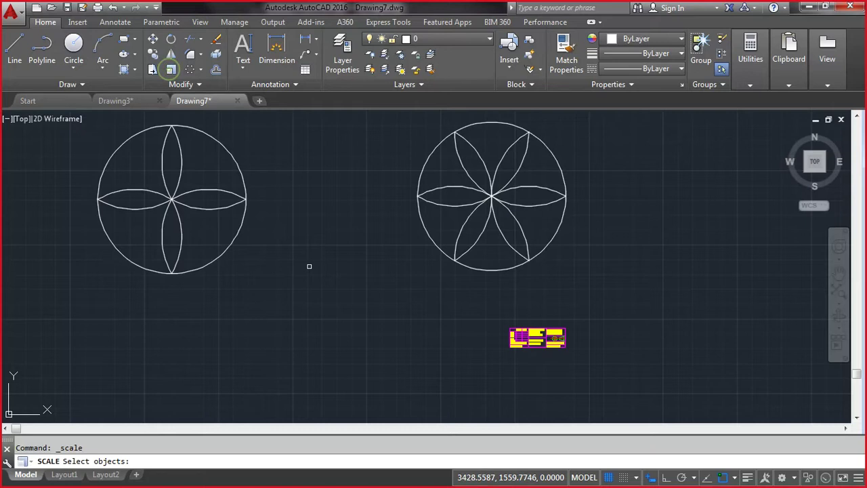
click(491, 355)
click(585, 314)
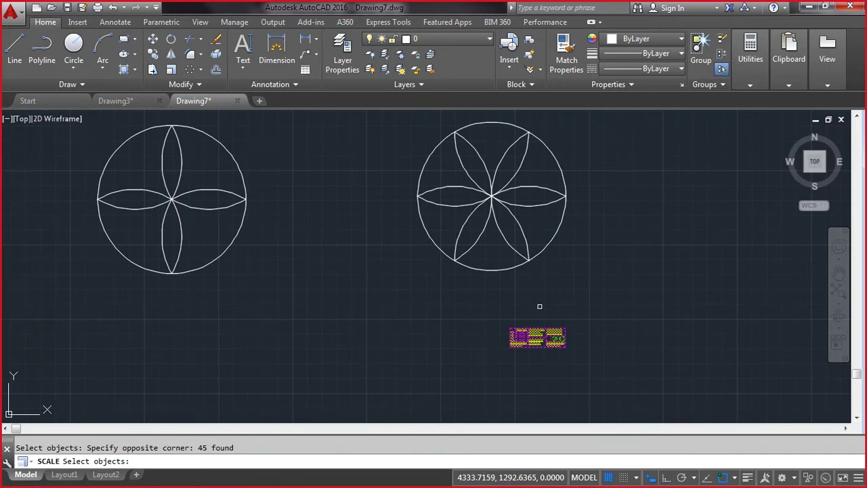
key(Return)
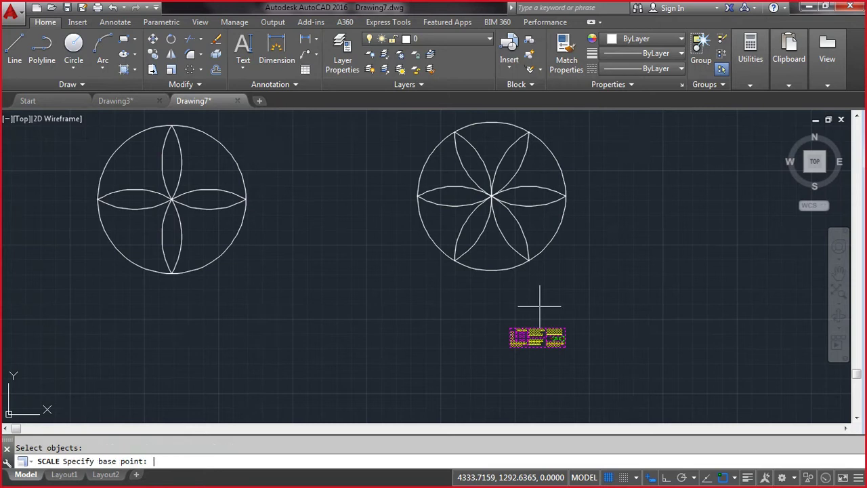
click(565, 346)
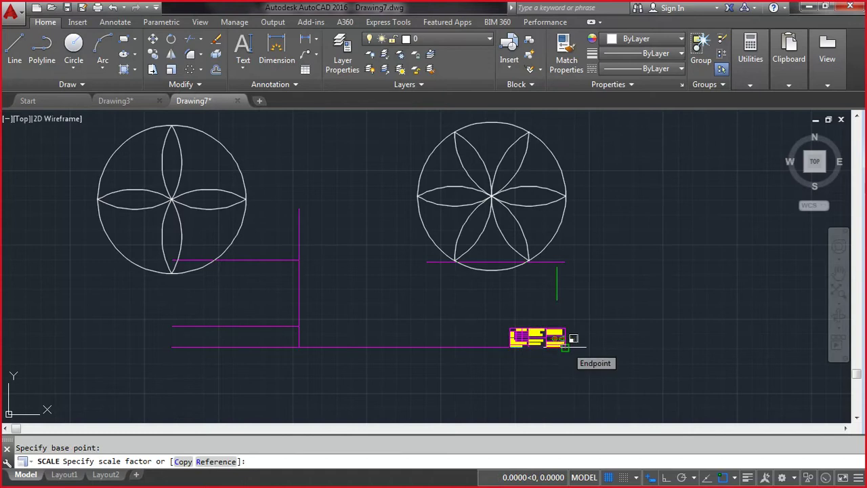
text(5)
key(Return)
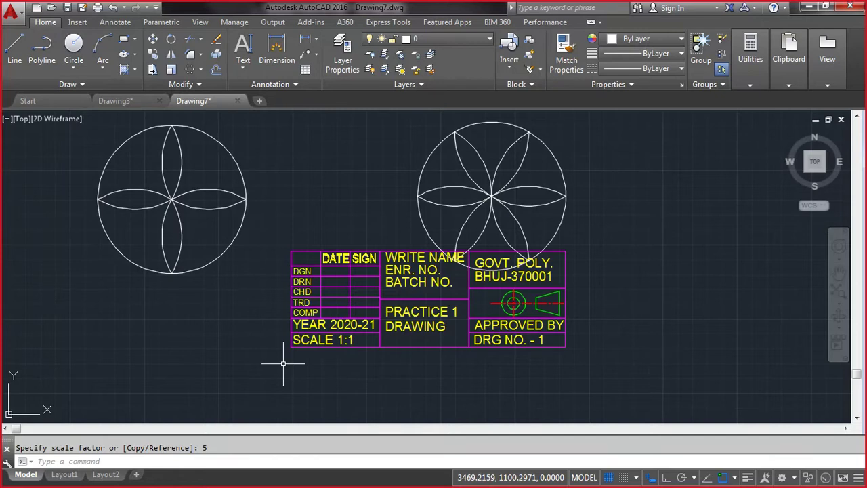
Step: Scale the previously selected title block objects by a factor of 2 about the block's upper-left corner
click(171, 70)
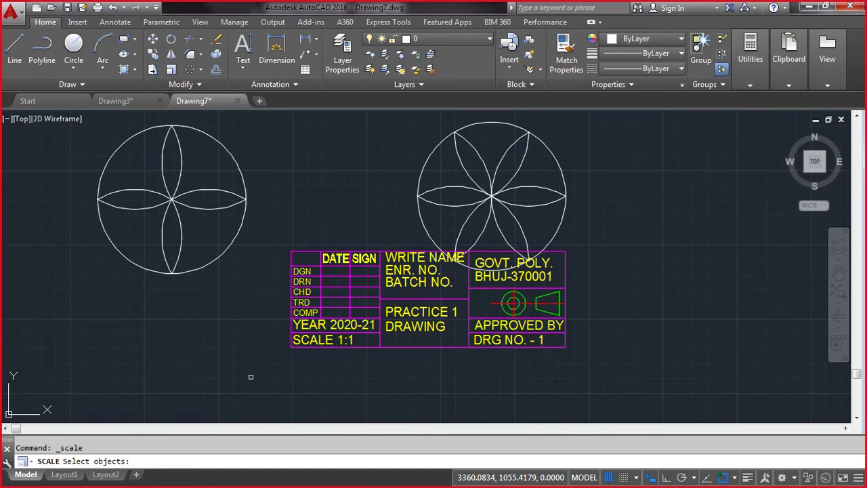
text(p)
key(Return)
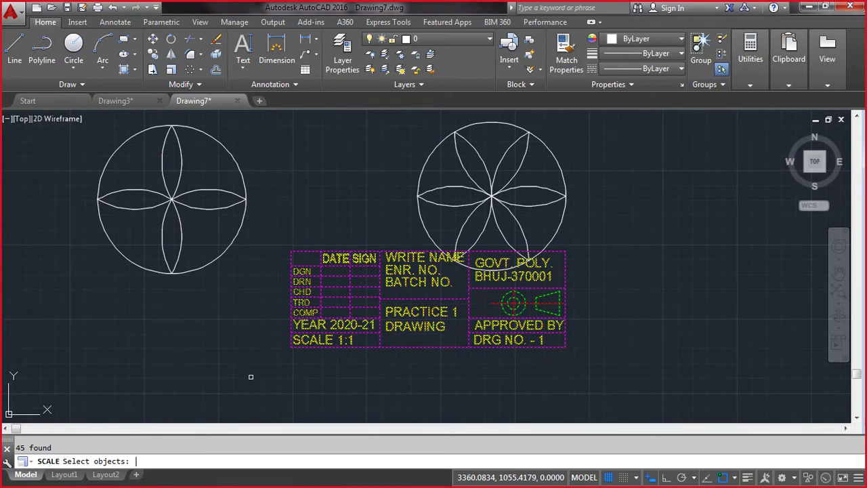
key(Return)
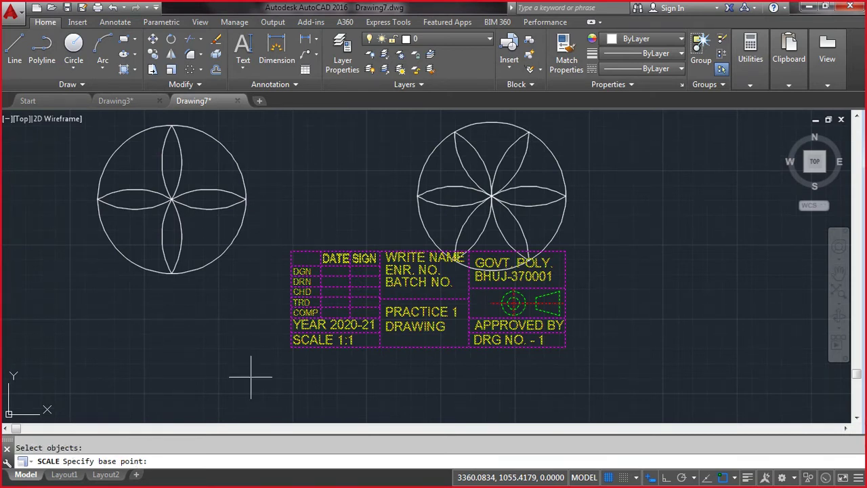
click(291, 251)
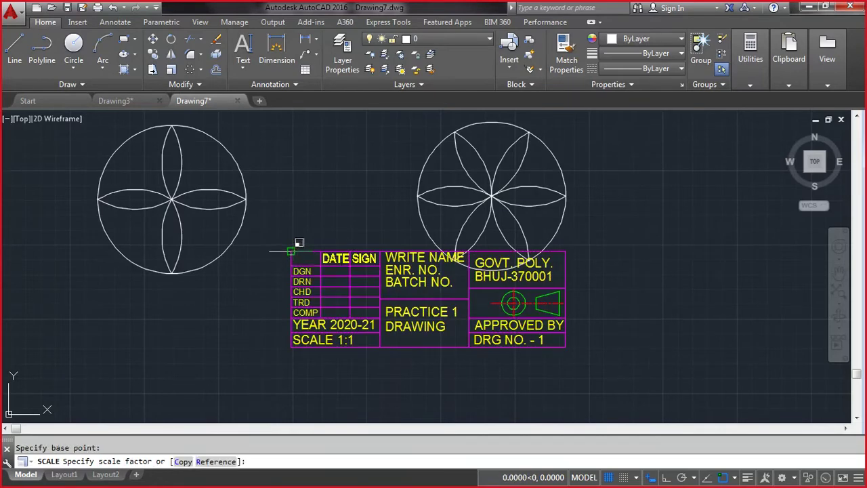
text(2)
key(Return)
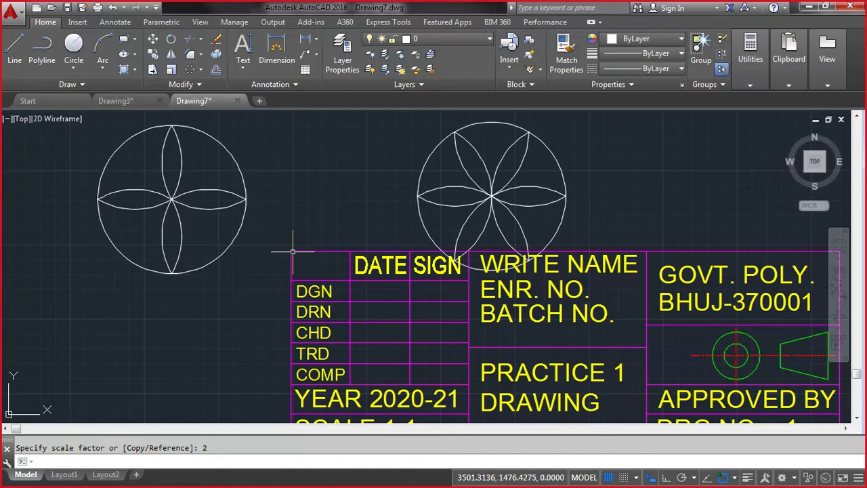
Step: List the properties of the "PRACTICE 1" text in the title block
click(840, 290)
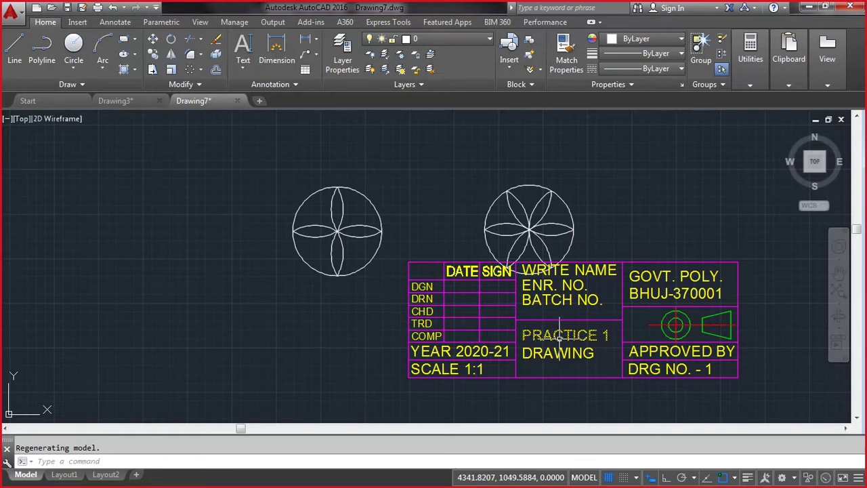
text(li)
key(Return)
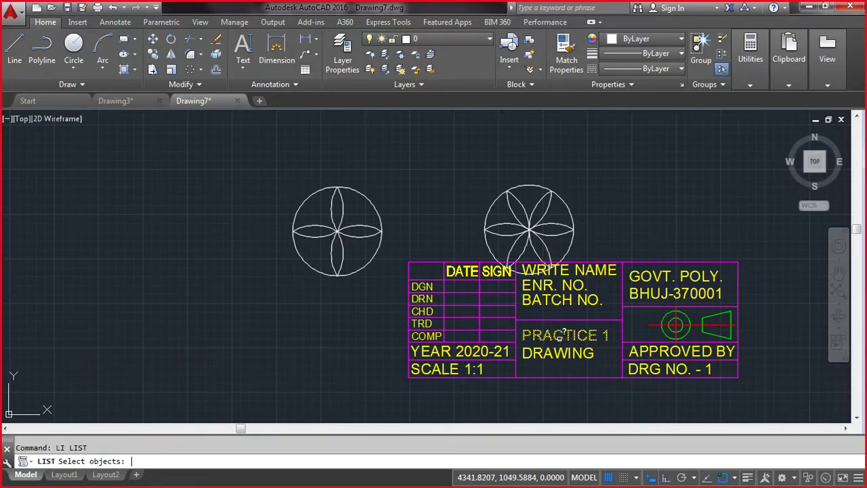
click(563, 332)
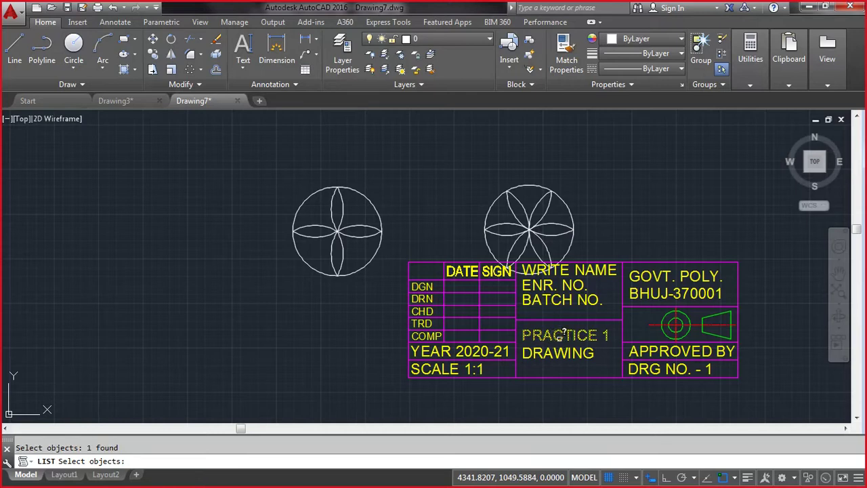
key(Return)
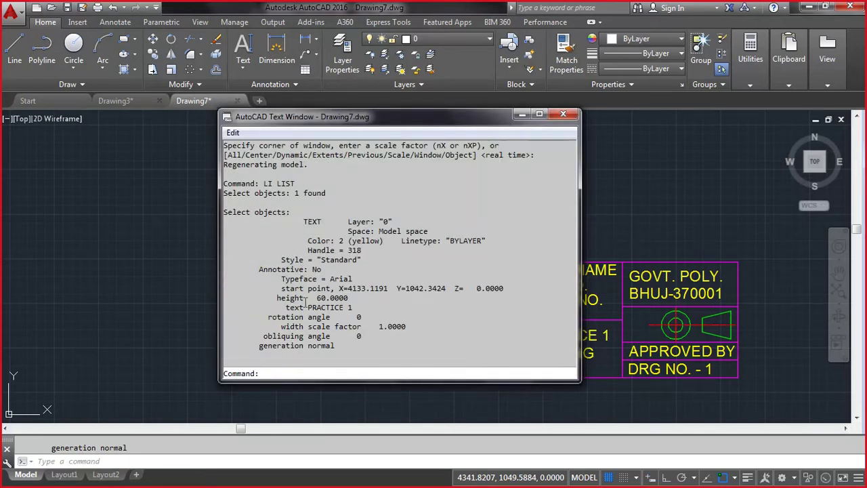
Step: Check the "PRACTICE 1" text's height in the property listing and close the text window
drag(273, 297, 353, 298)
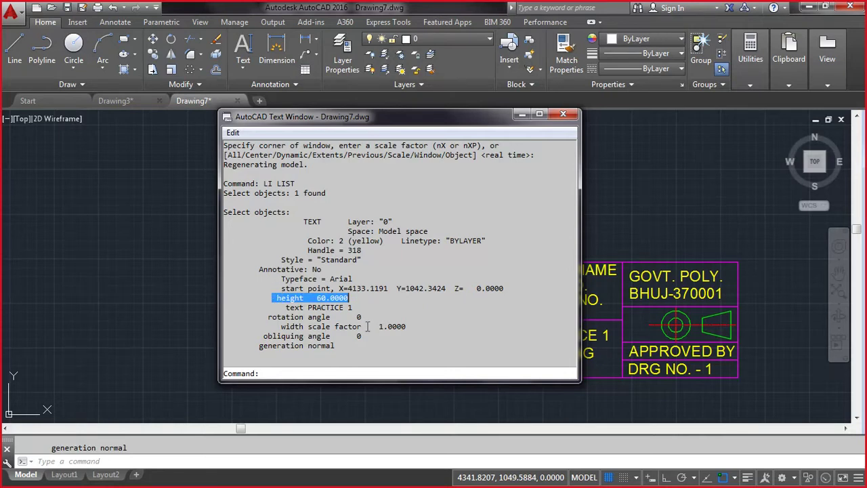
click(367, 326)
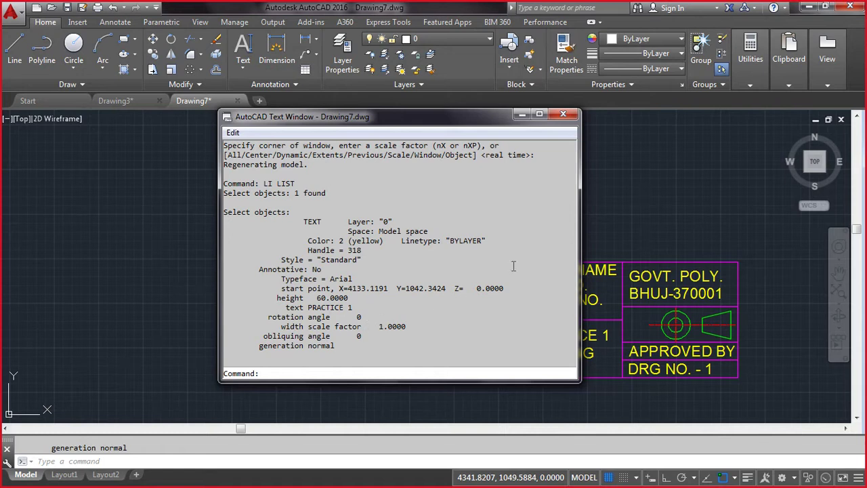
key(F2)
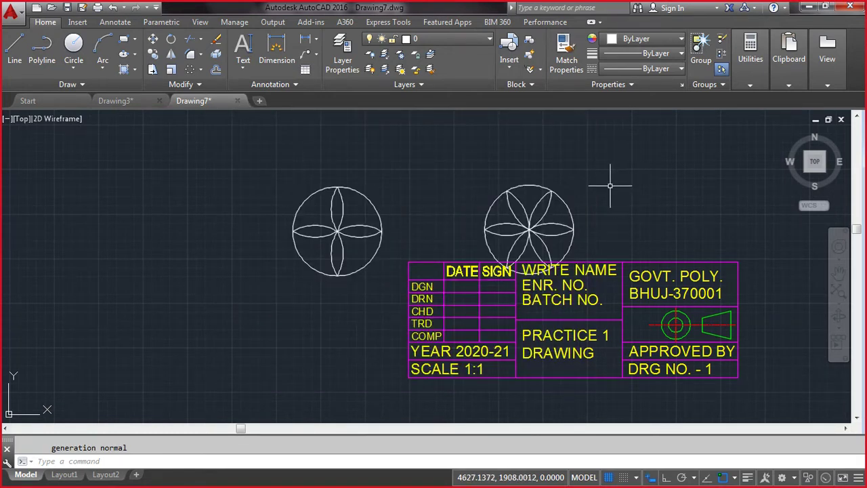
Step: Scale the whole title block by reference about its lower-right corner, with reference length 60 and new length 40
click(170, 69)
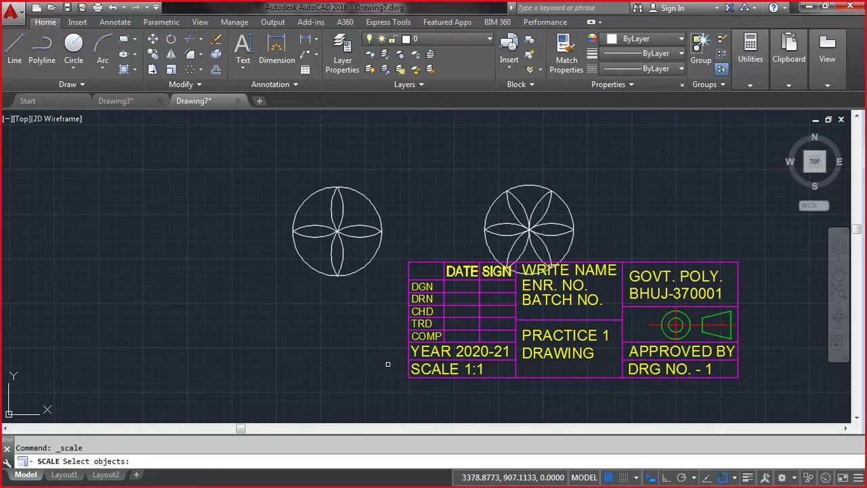
key(Return)
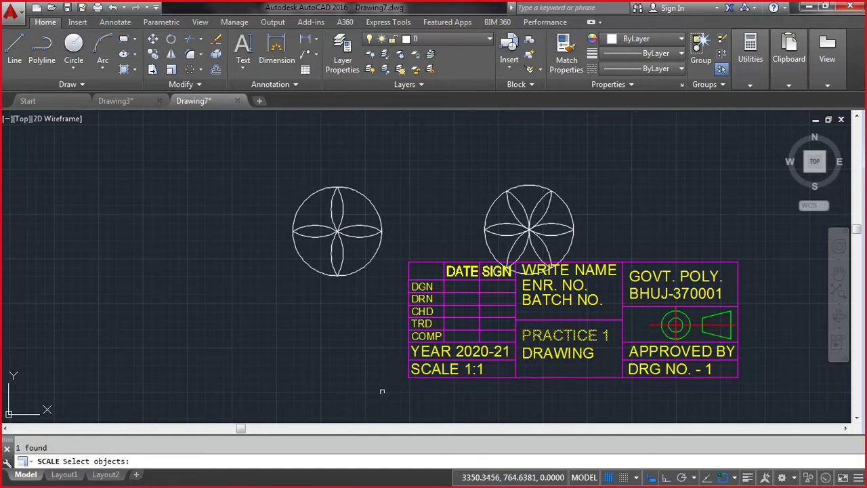
click(382, 391)
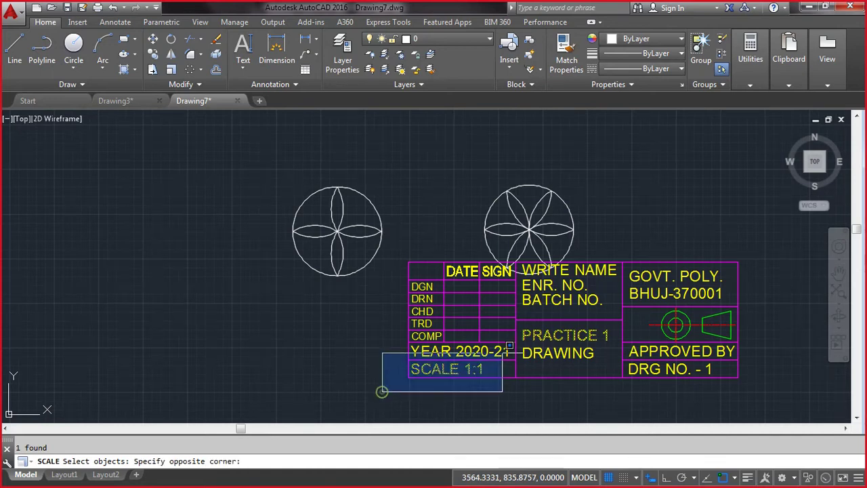
click(749, 256)
key(Return)
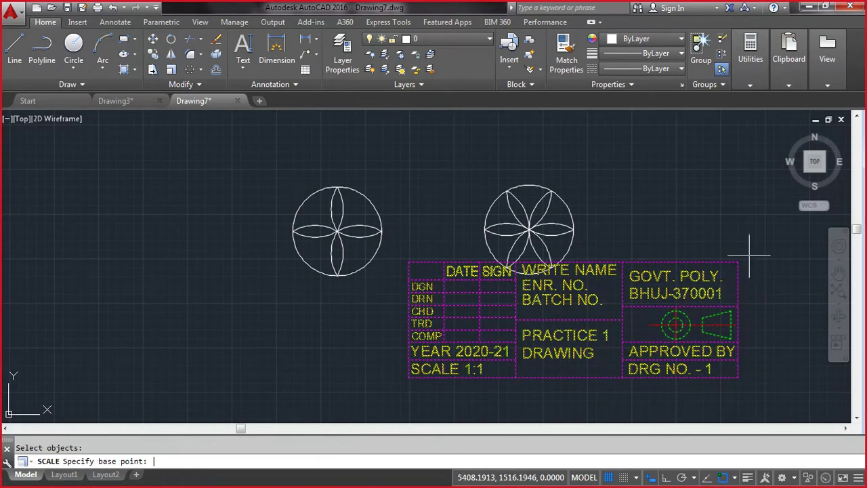
click(737, 378)
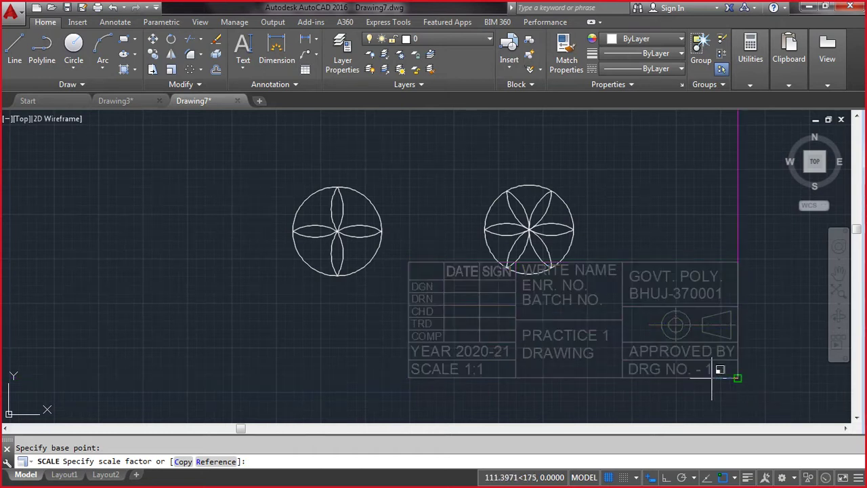
click(206, 464)
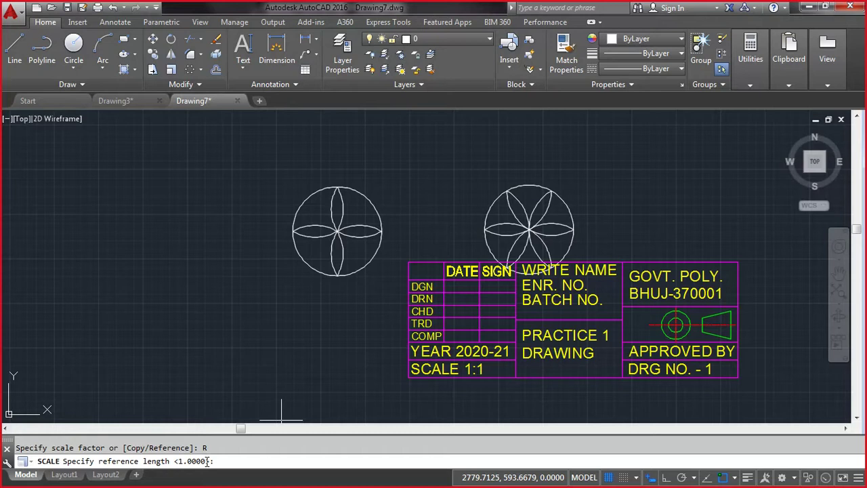
text(60)
key(Return)
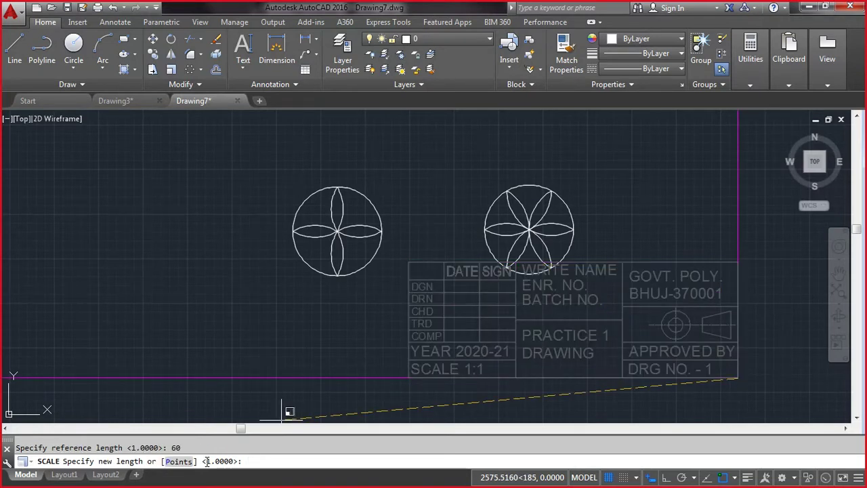
text(40)
key(Return)
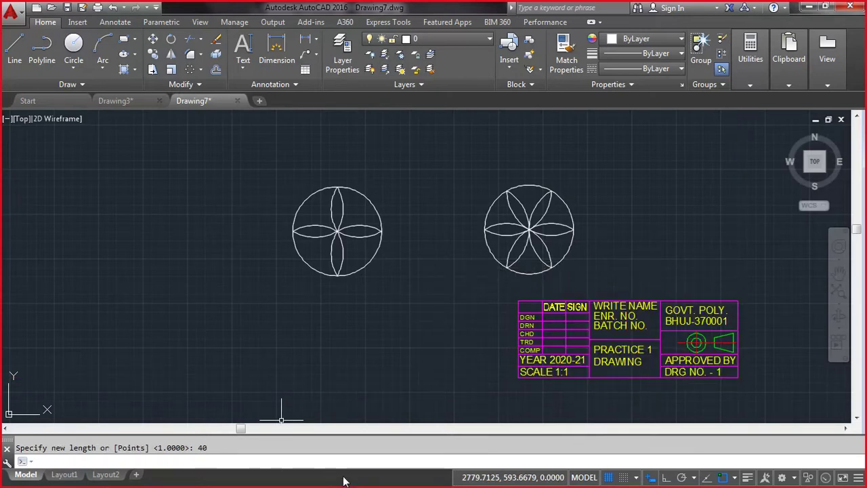
Step: List the "PRACTICE 1" text's properties again and check its height after the reference scaling
key(F2)
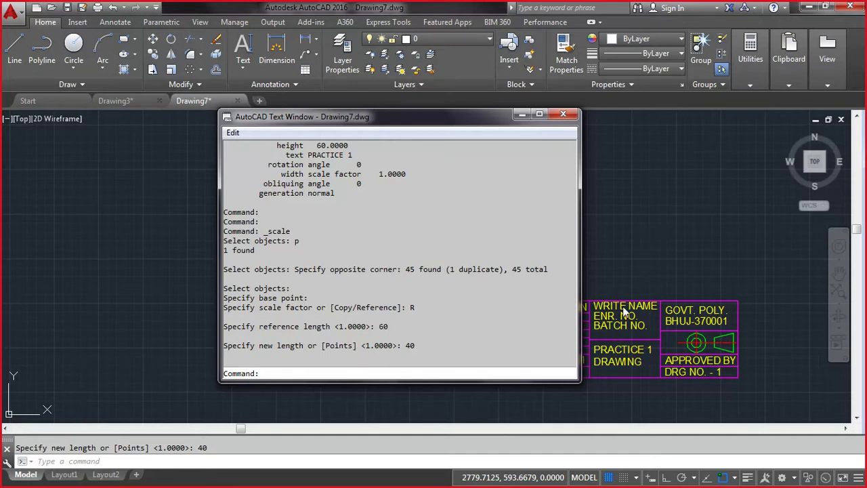
key(F2)
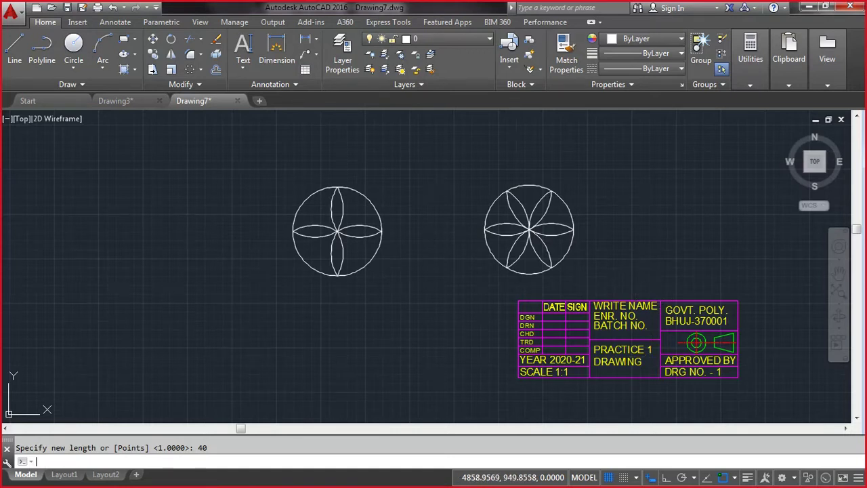
text(LIST)
key(Return)
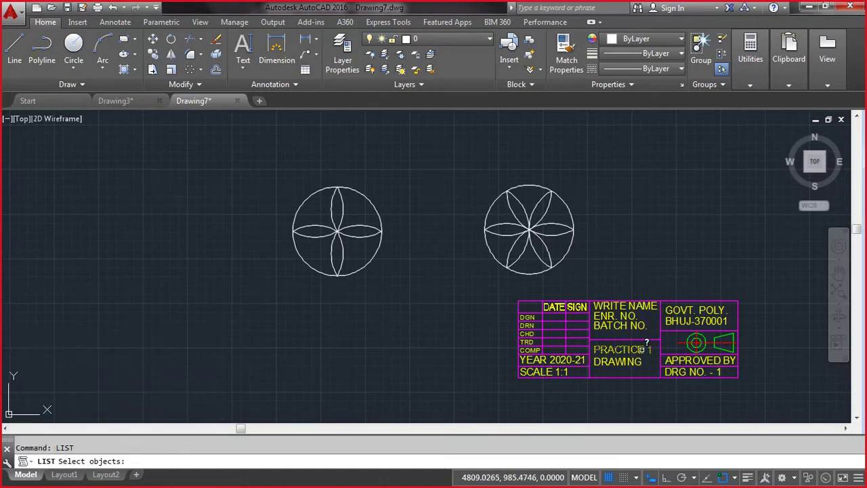
click(638, 346)
key(Return)
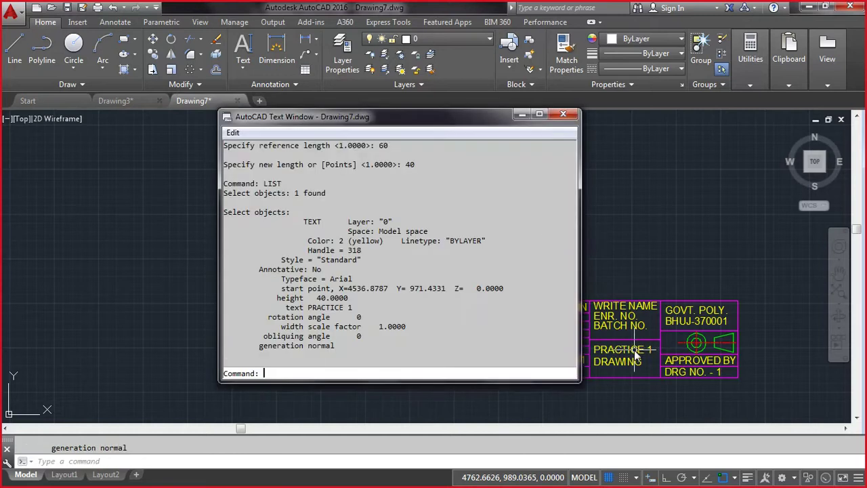
drag(316, 298, 349, 298)
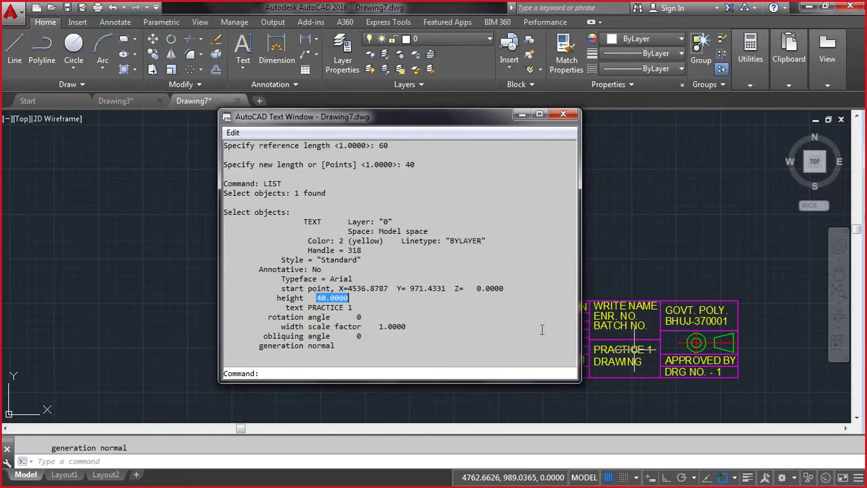
key(F2)
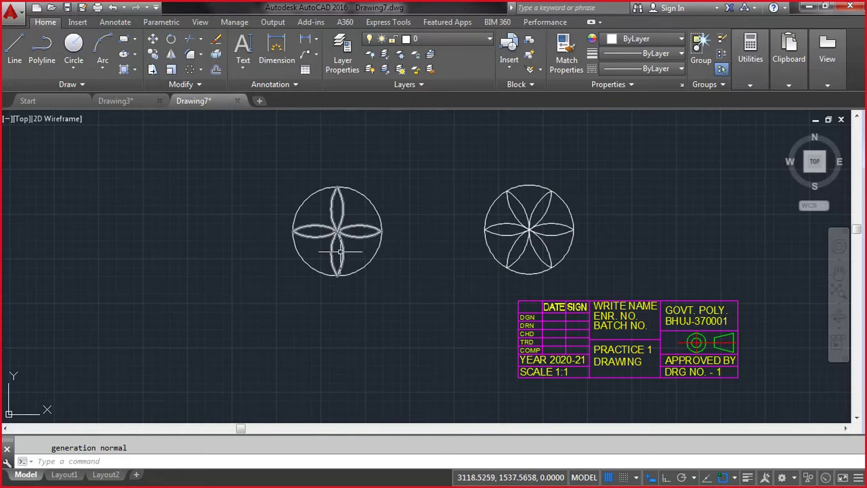
Step: Scale the four-petal flower and its circle by a factor of 2 about the bottom petal's lower endpoint
click(170, 69)
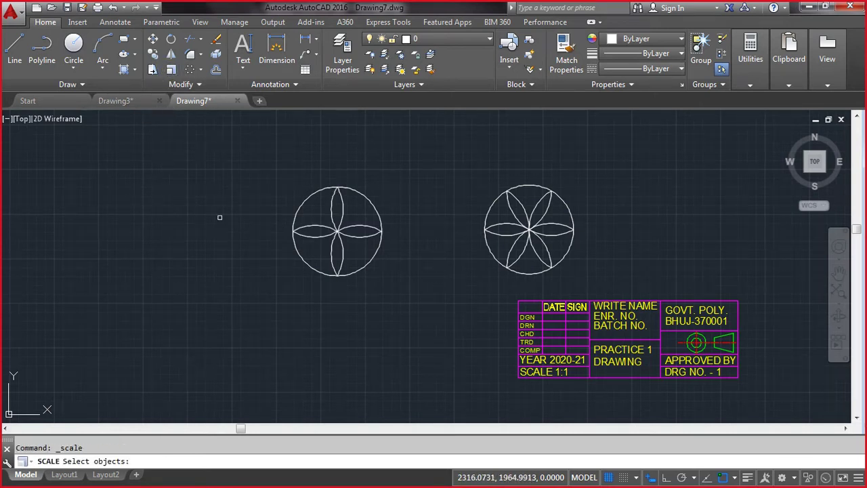
click(254, 296)
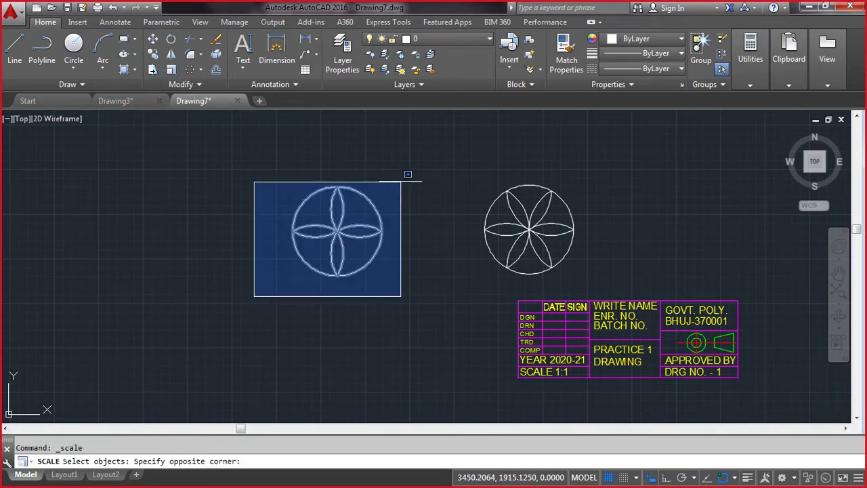
click(401, 172)
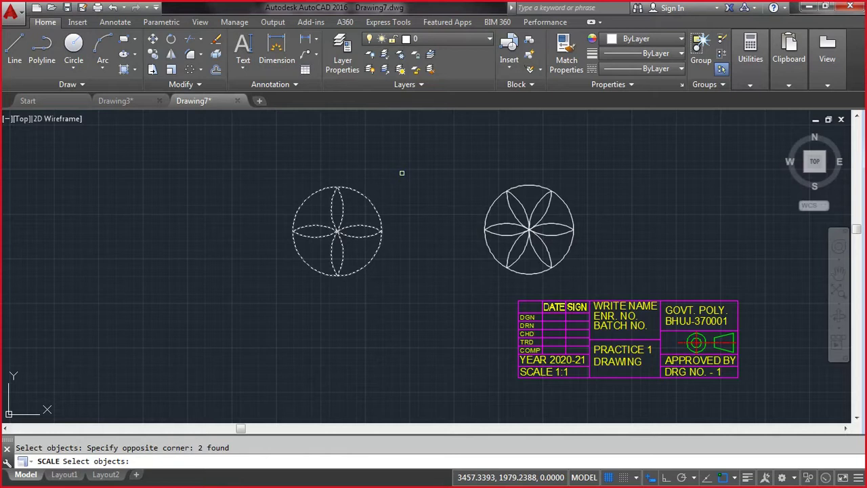
key(Return)
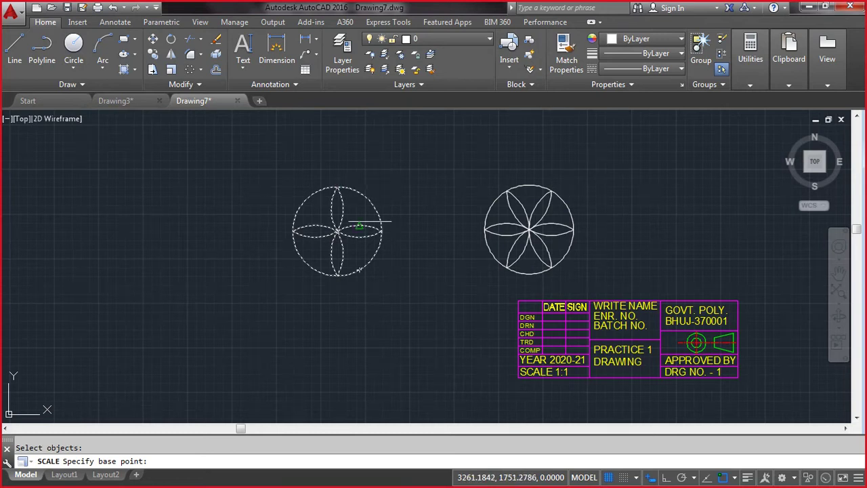
double_click(337, 275)
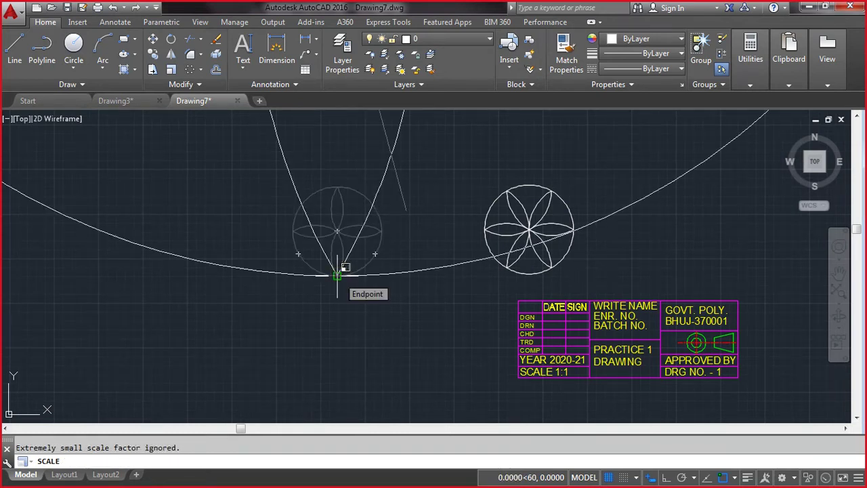
text(2)
key(Return)
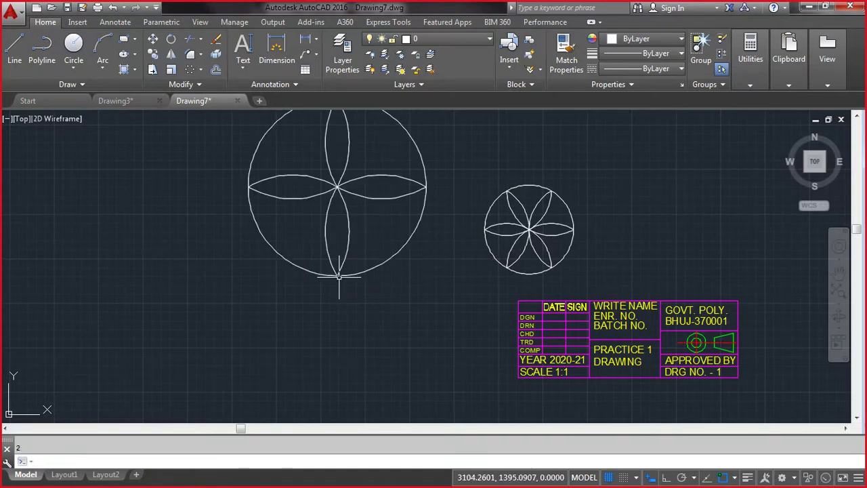
Step: Scale the four-petal flower and its circle by a factor of 0.5 about the flower's centre
scroll(425, 338, down, 2)
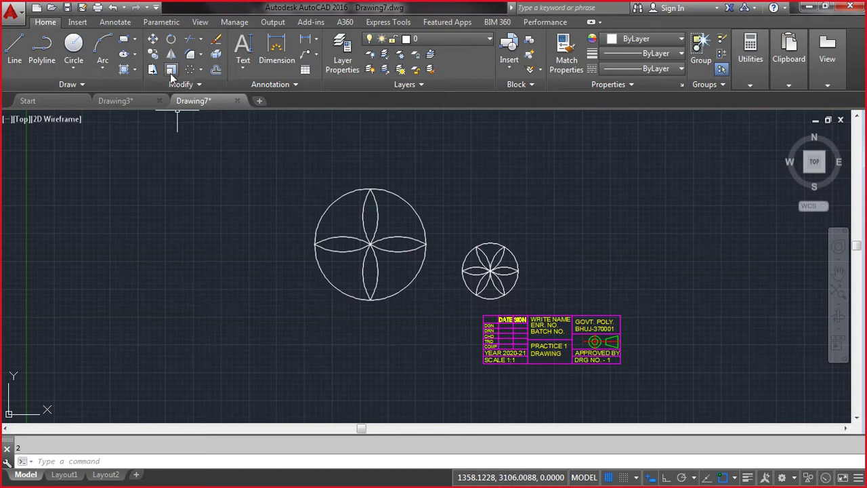
click(171, 71)
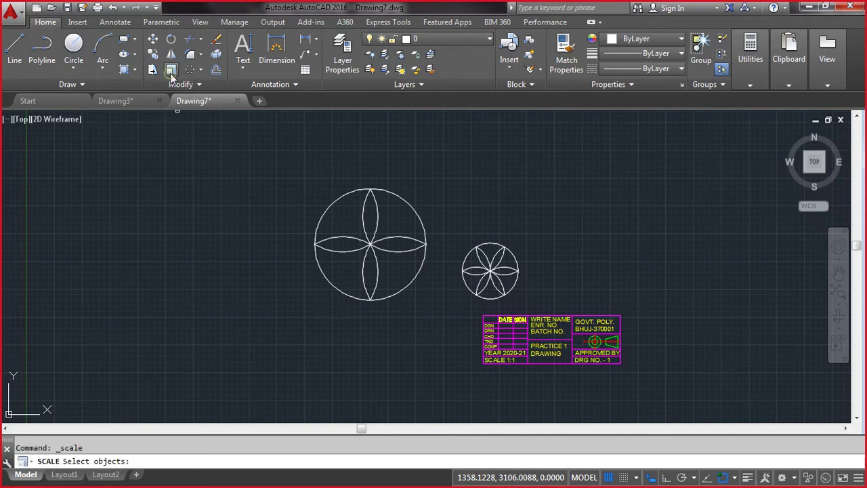
click(290, 319)
click(438, 177)
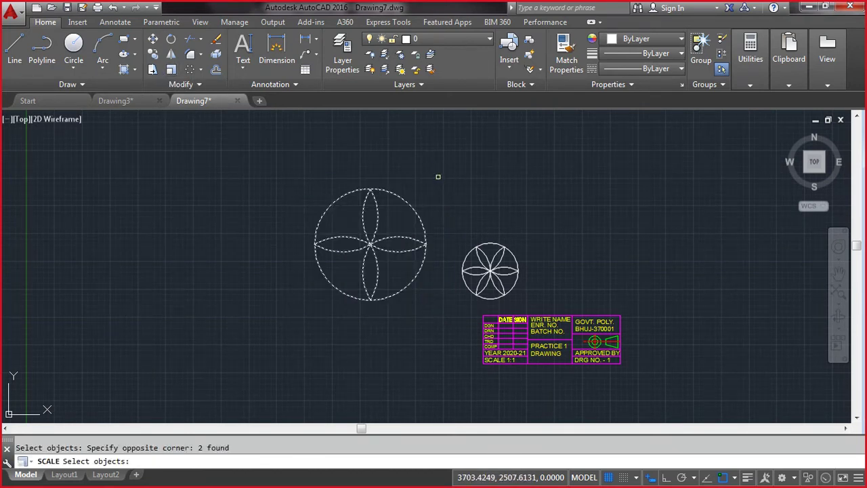
key(Return)
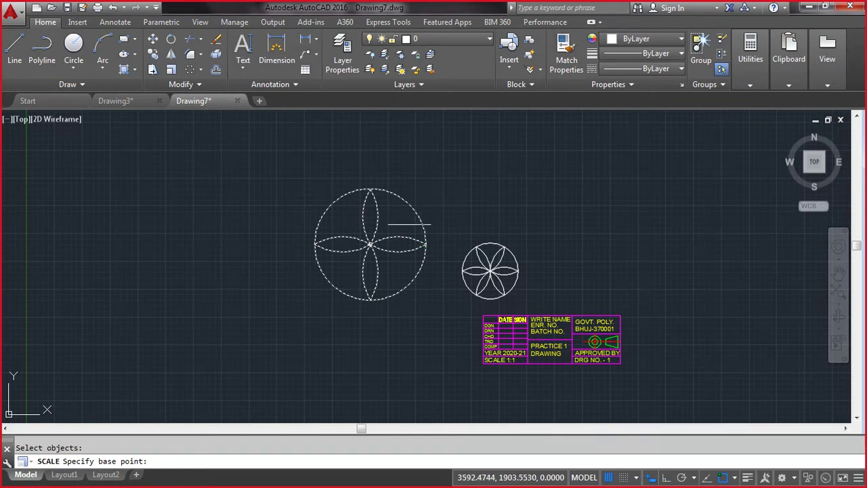
click(370, 243)
text(0.5)
key(Return)
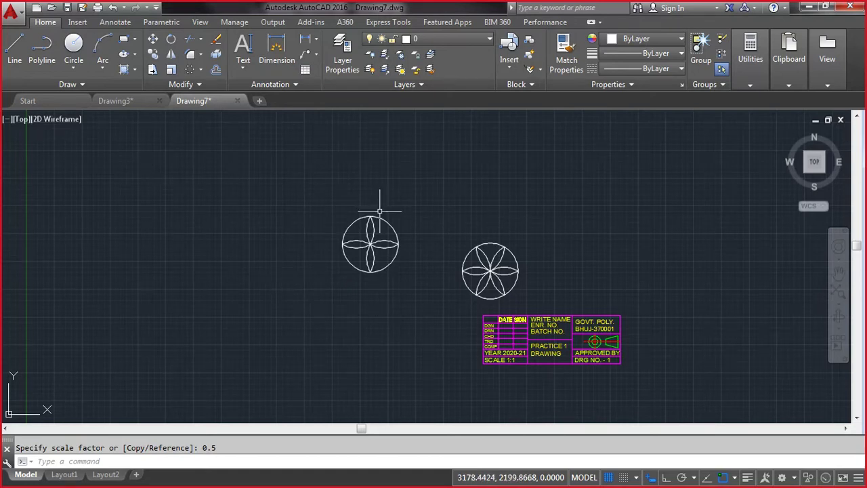
Step: Scale the four-petal flower and its circle by a factor of 2 about the circle's right quadrant
text(sc)
key(Return)
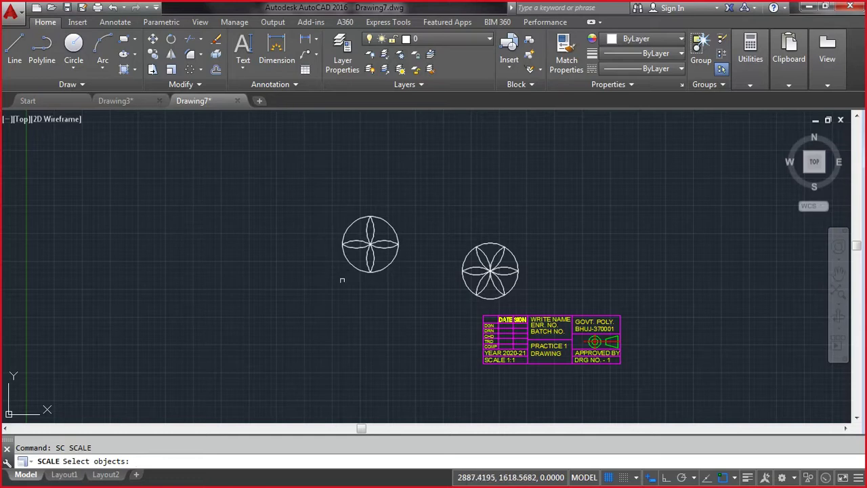
click(324, 297)
click(433, 190)
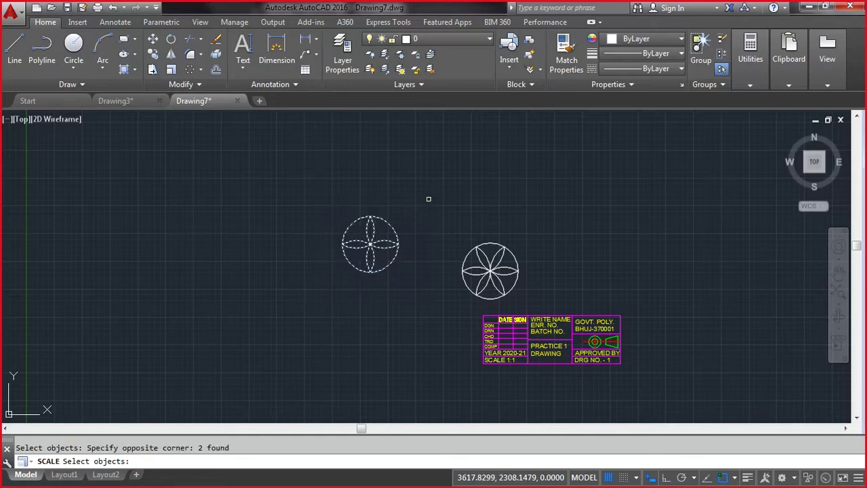
key(Return)
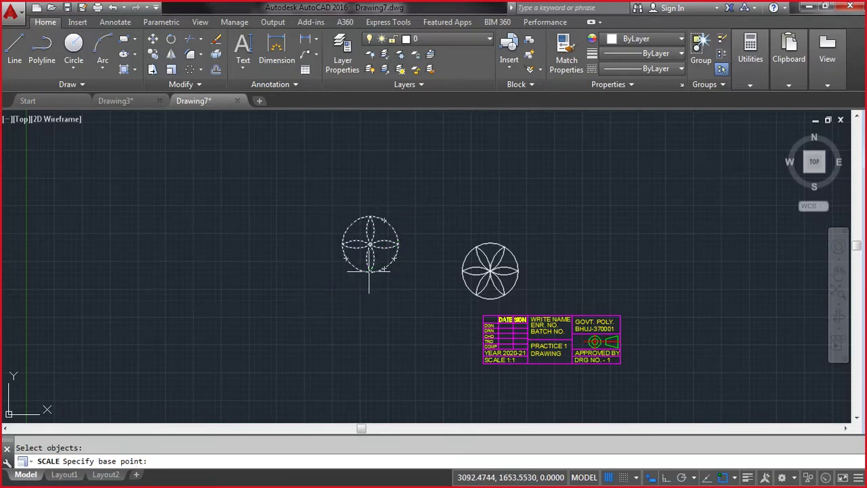
scroll(387, 189, up, 4)
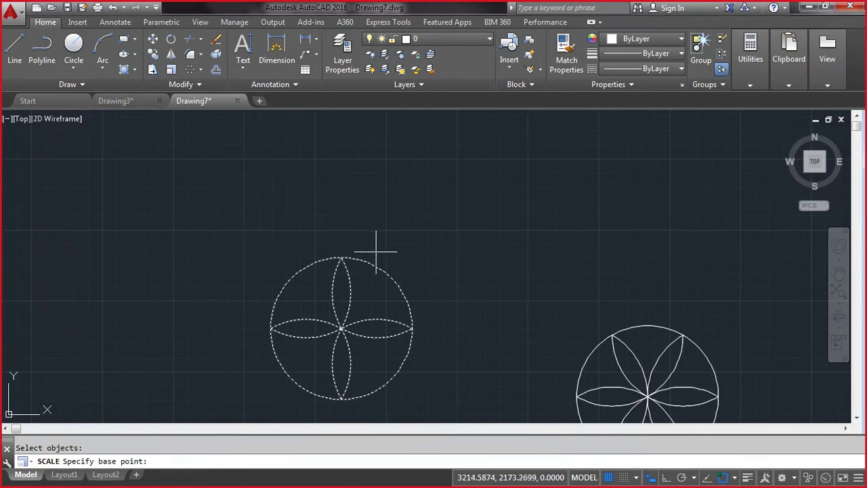
click(412, 329)
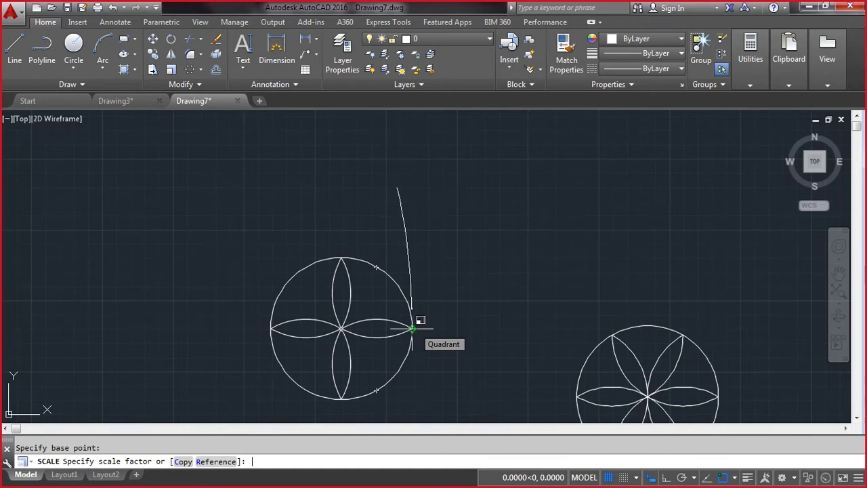
text(2)
key(Return)
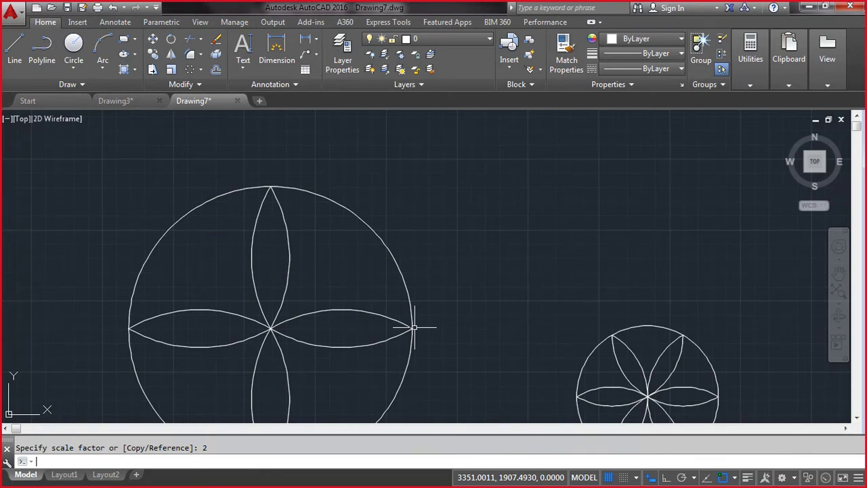
Step: Scale the four-petal flower and its circle by a factor of 0.5 about the circle's top quadrant
text(sc)
key(Return)
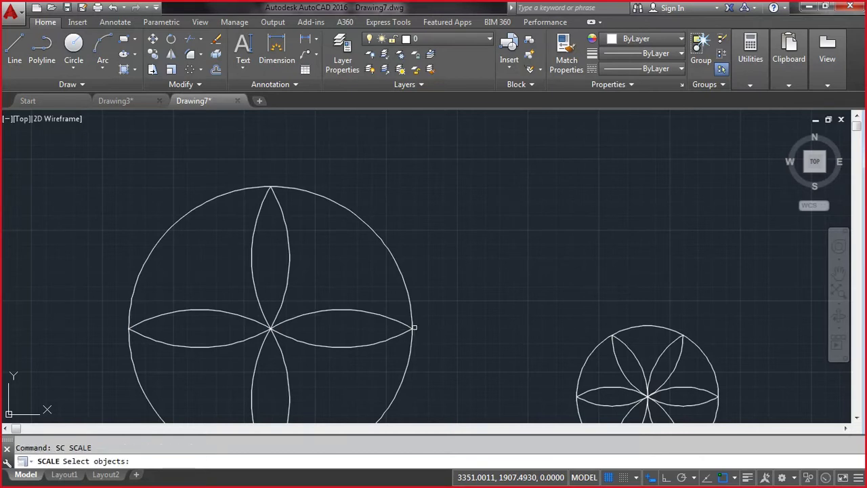
click(414, 327)
key(Return)
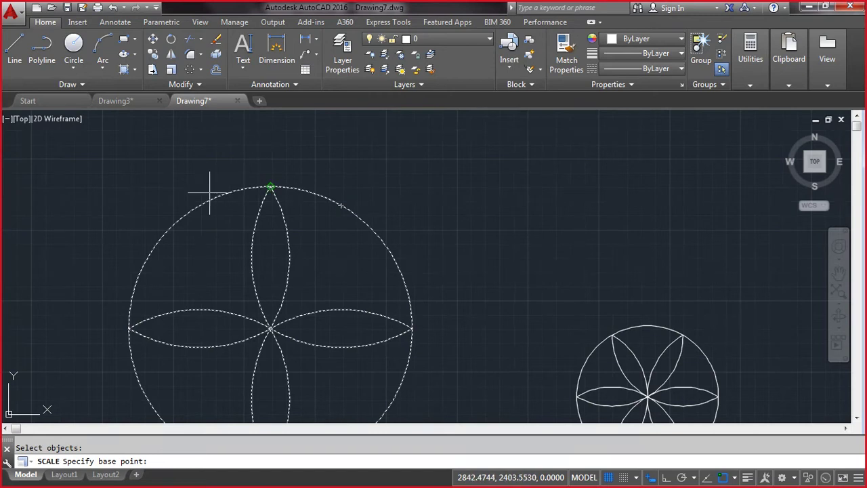
click(270, 186)
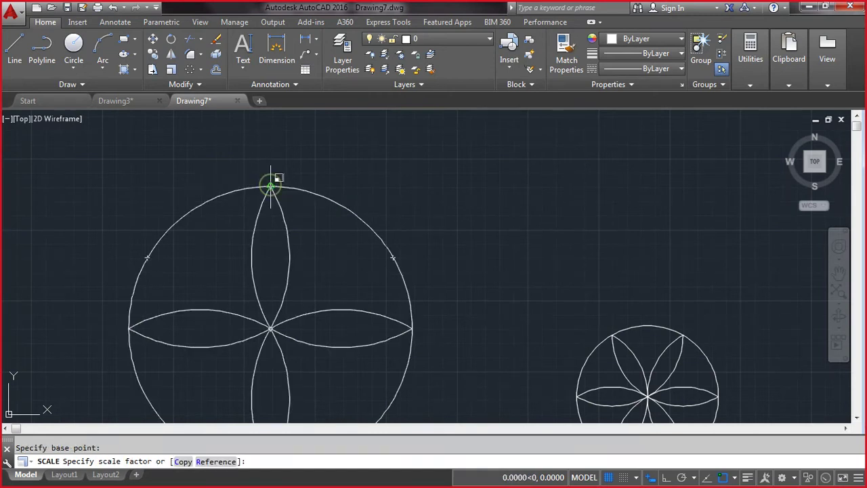
text(0.)
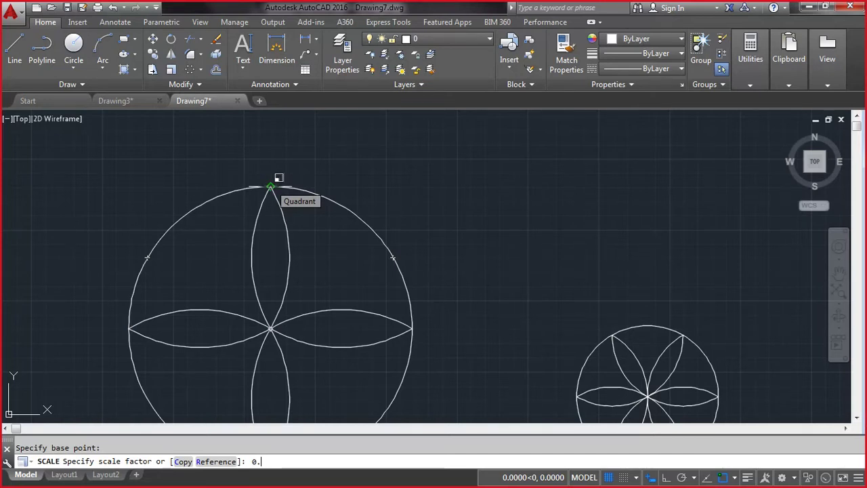
text(5)
key(Return)
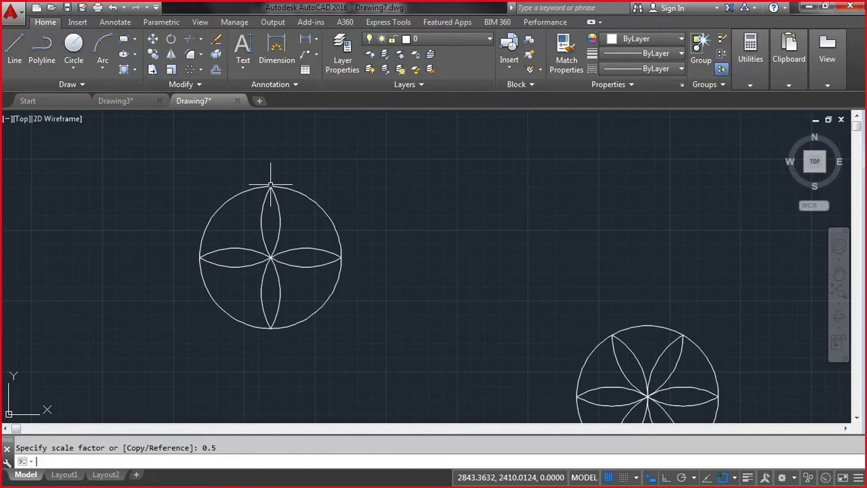
key(Return)
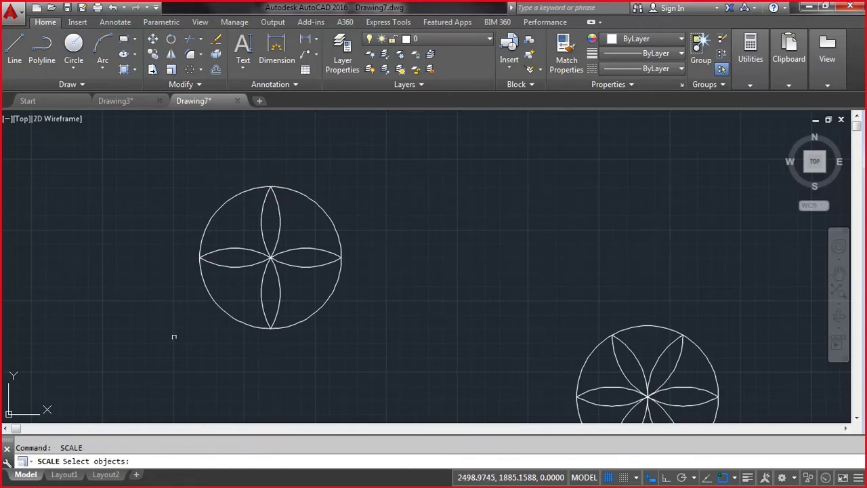
click(174, 350)
click(400, 152)
key(Return)
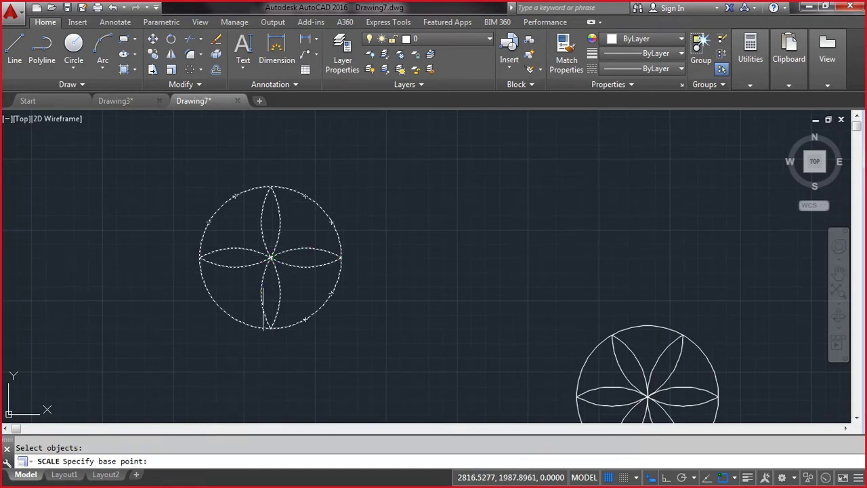
click(199, 257)
click(198, 257)
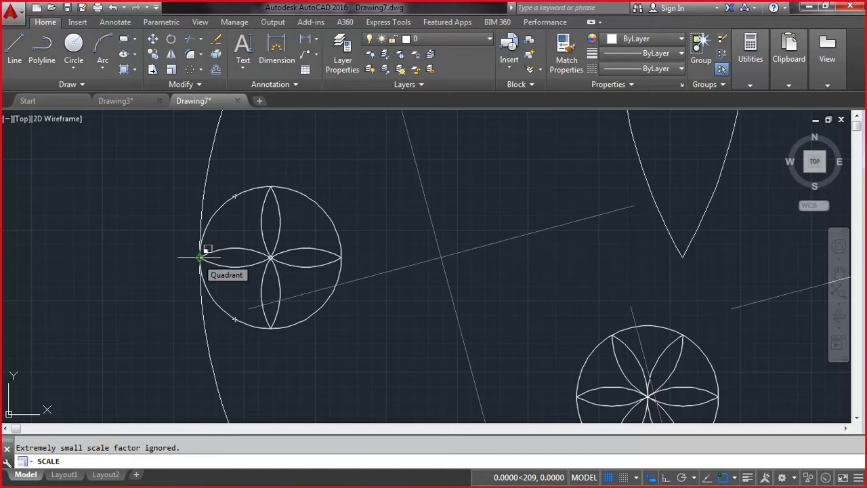
key(Escape)
Step: Create a scaled copy of the four-petal flower and its circle by a factor of 2 about the circle's left quadrant
key(Return)
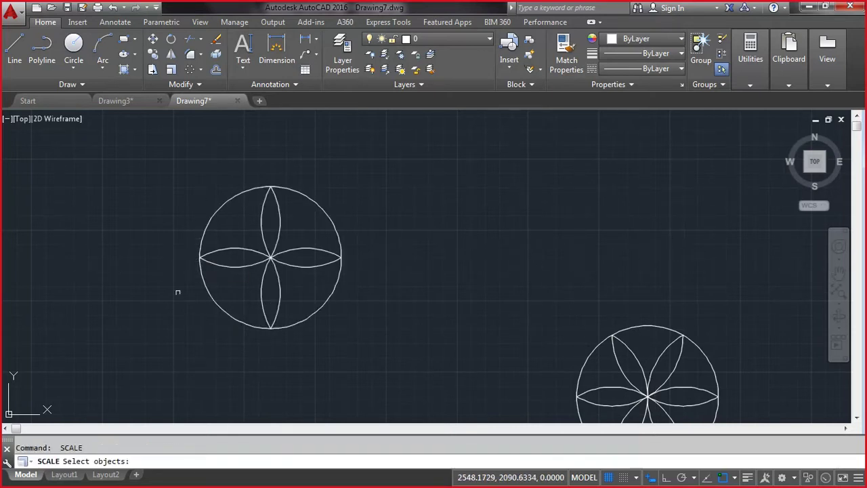
click(162, 354)
click(362, 176)
key(Return)
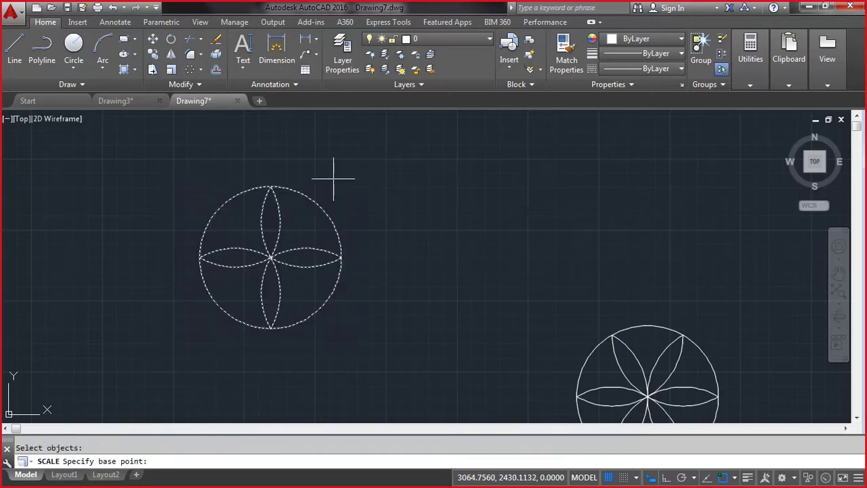
click(203, 245)
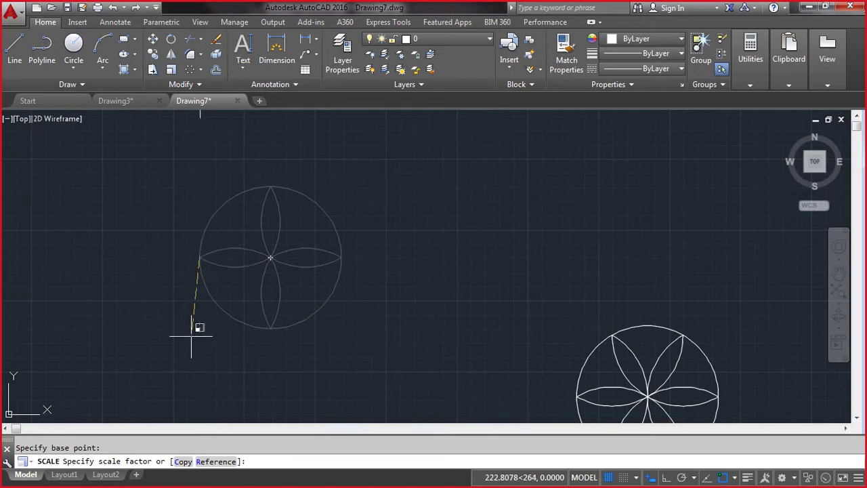
click(181, 461)
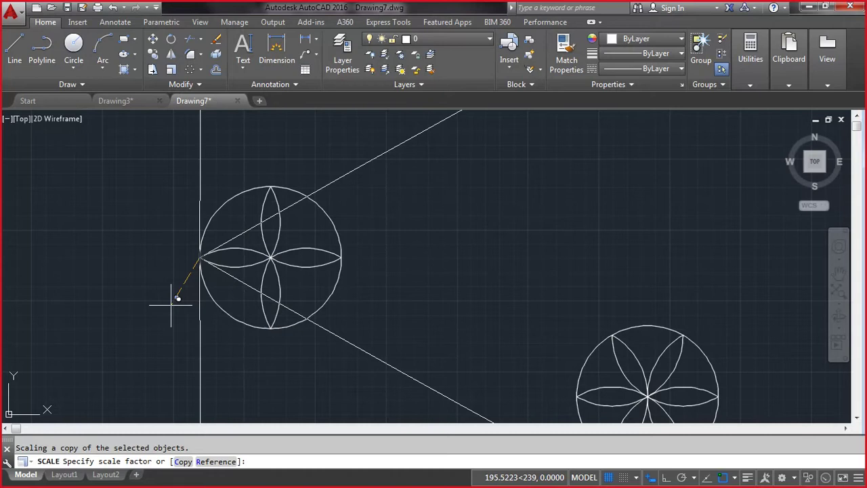
text(2)
key(Return)
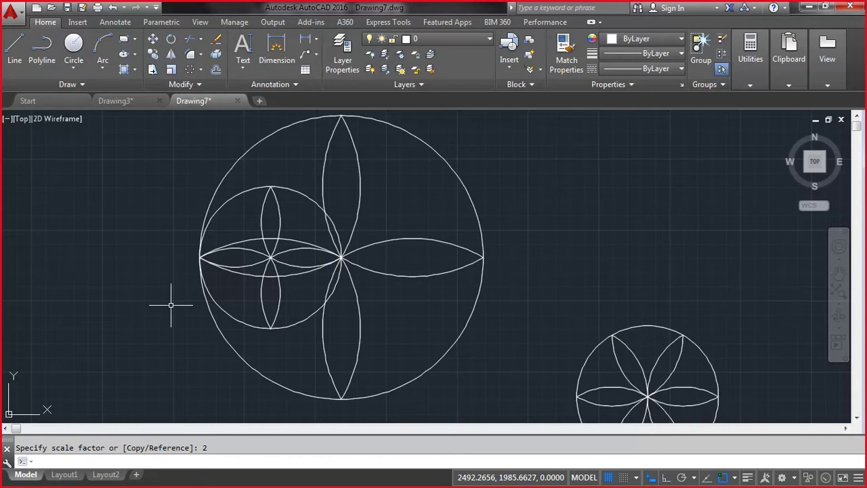
click(383, 303)
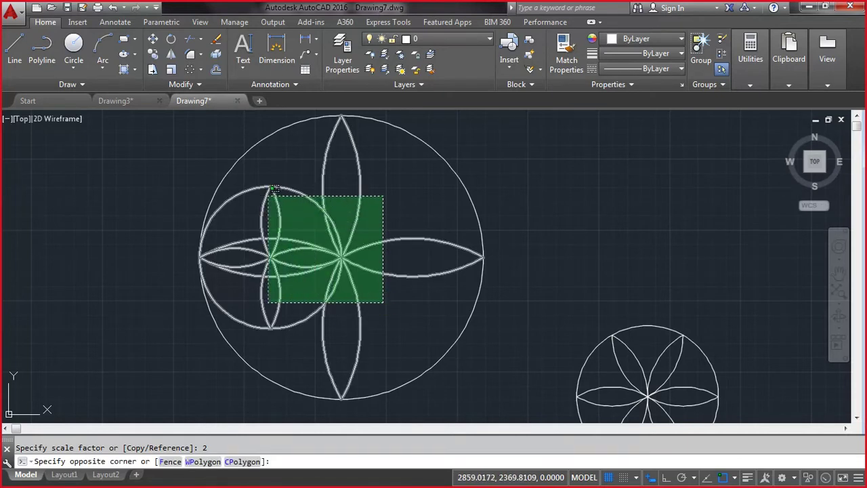
click(265, 194)
key(Delete)
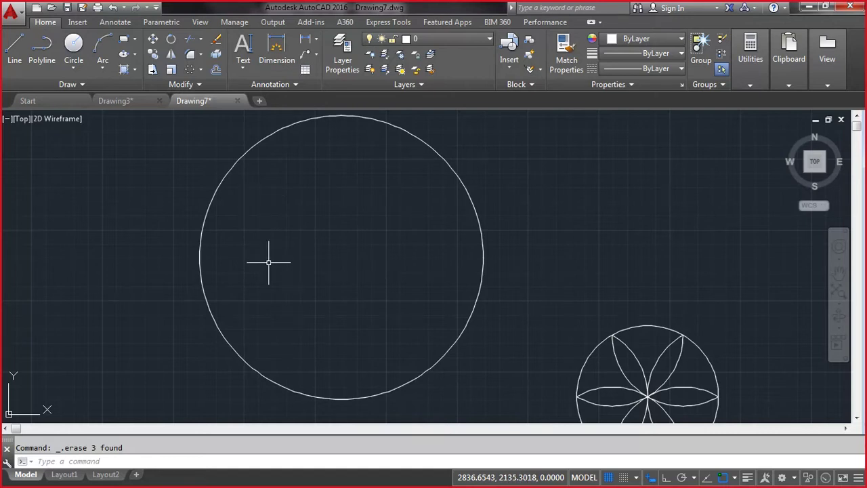
key(ctrl+z)
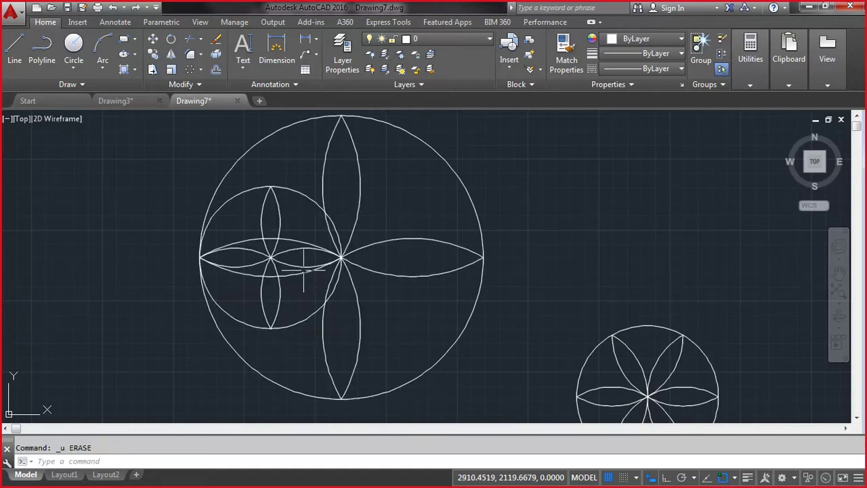
Step: Erase the petals of both the original and the enlarged four-petal flower, leaving their two circles
click(387, 301)
click(307, 226)
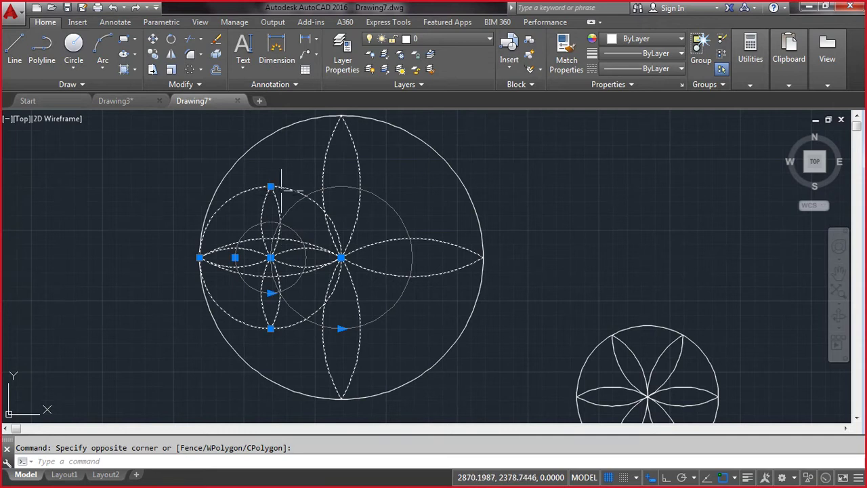
key(Delete)
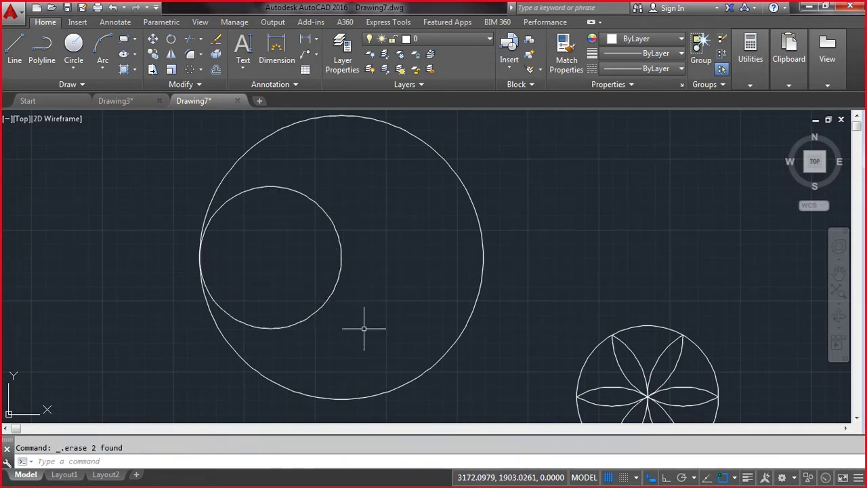
Step: Create a scaled copy of the smaller circle by a factor of 0.5 about its left quadrant
text(sc)
key(Return)
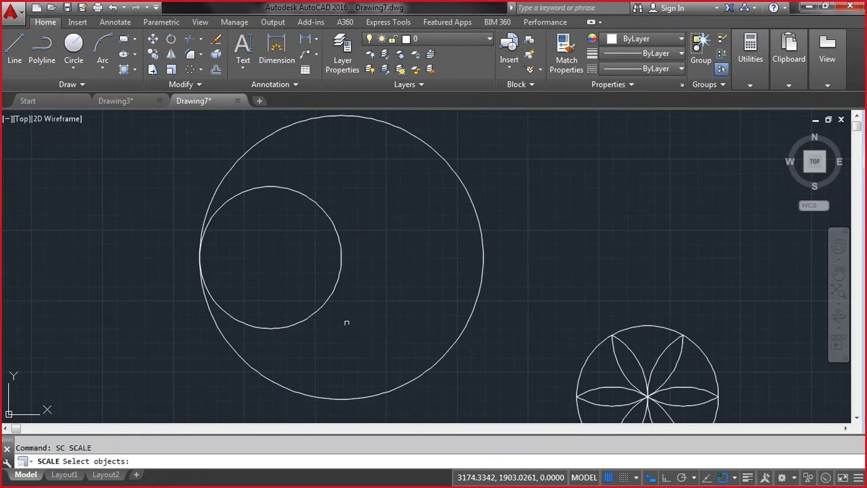
click(319, 310)
click(310, 303)
key(Return)
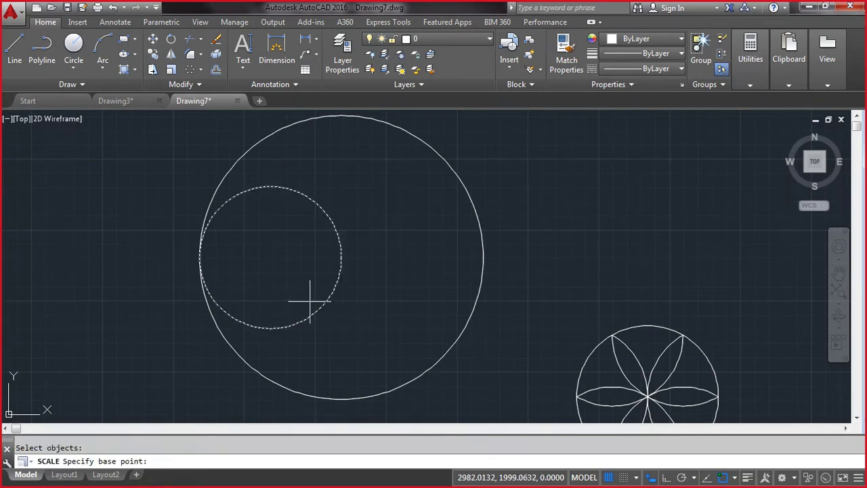
click(199, 258)
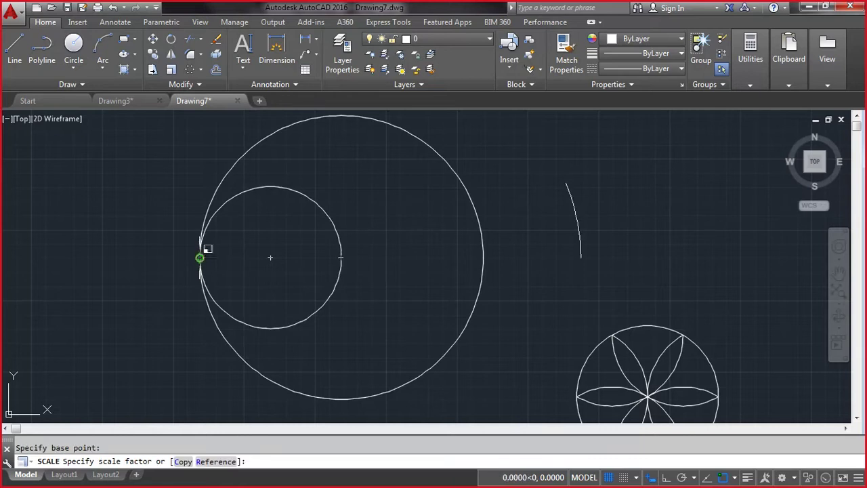
click(182, 462)
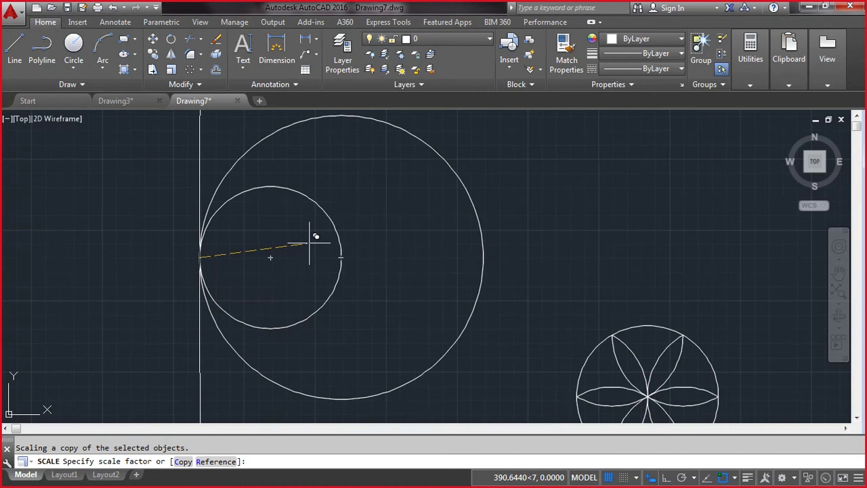
text(0.5)
key(Return)
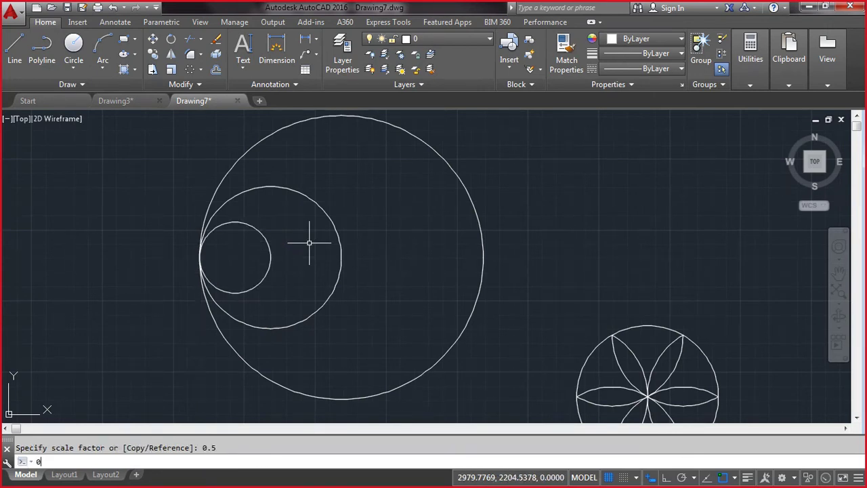
text(0.75)
key(Return)
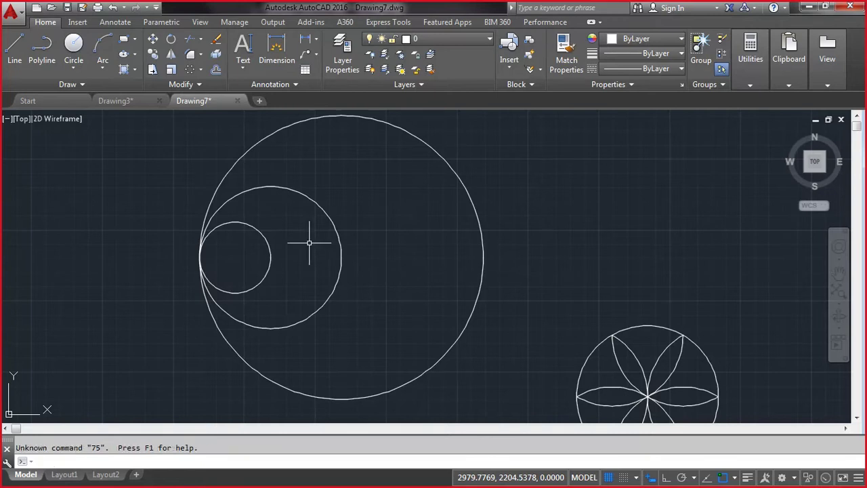
key(Return)
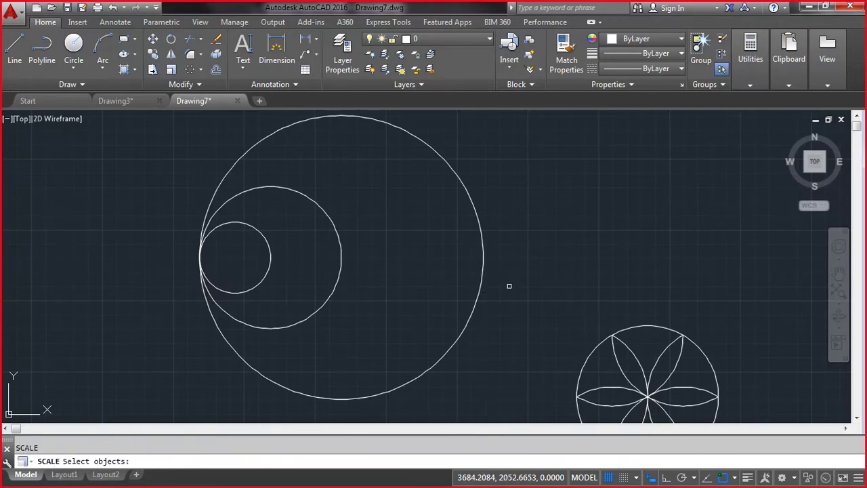
key(Escape)
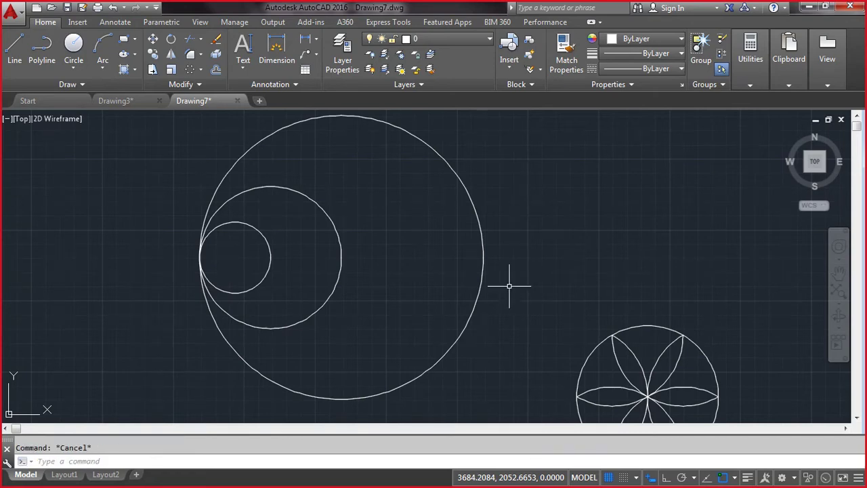
Step: Erase the three nested circles that touch at their left quadrants
scroll(508, 286, down, 5)
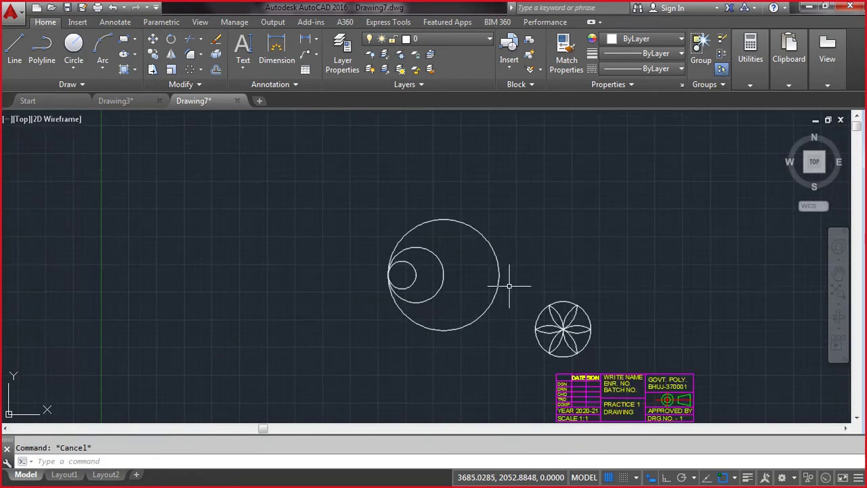
scroll(509, 286, up, 3)
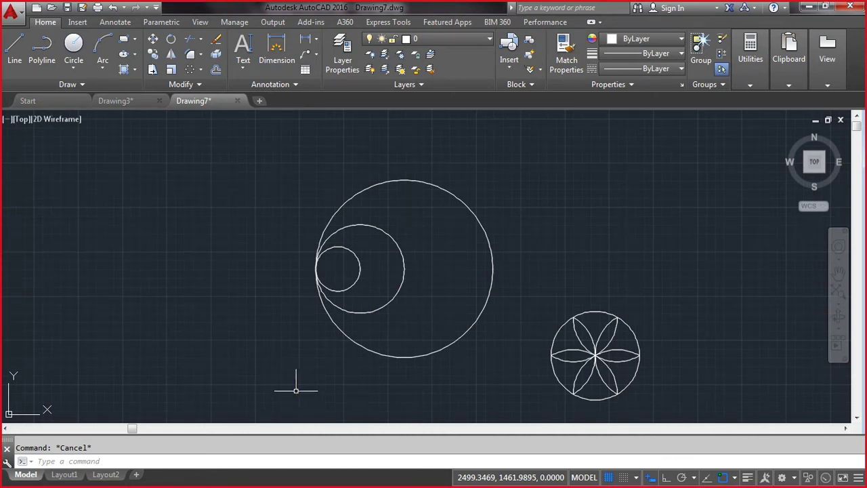
click(292, 386)
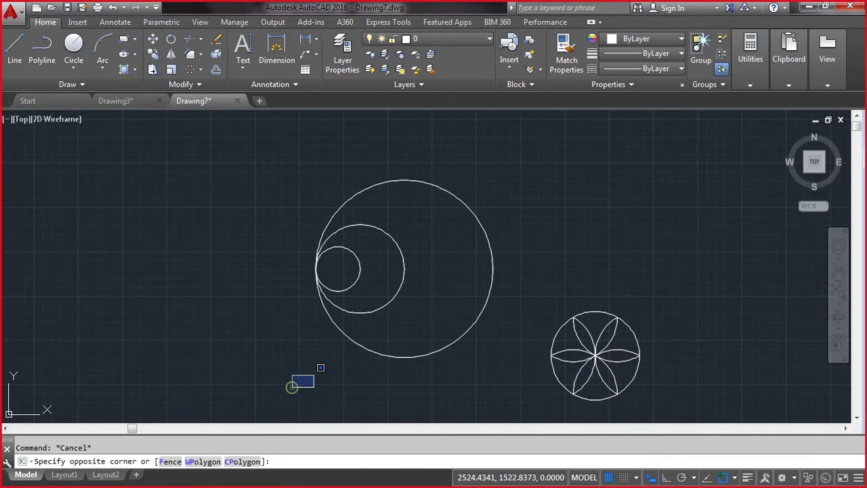
click(519, 160)
key(Delete)
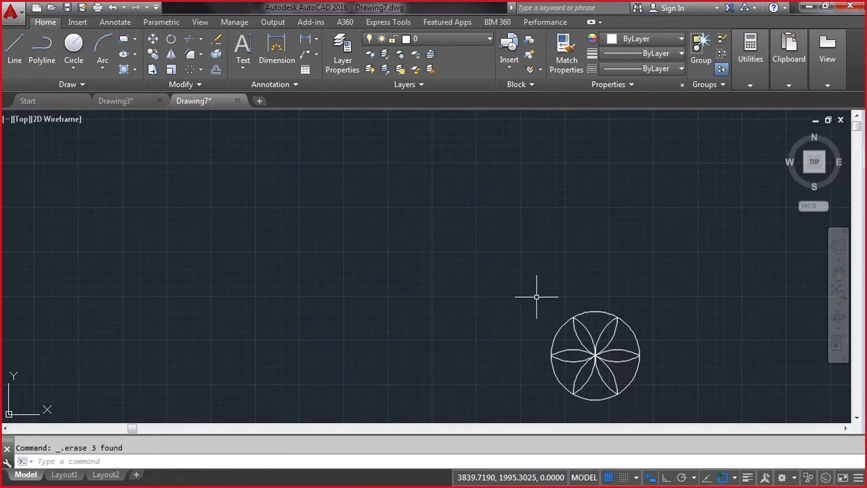
Step: Set the MIRRTEXT system variable to 1 and fit the flower and title block to the drawing extents
text(z)
key(Return)
text(e)
key(Return)
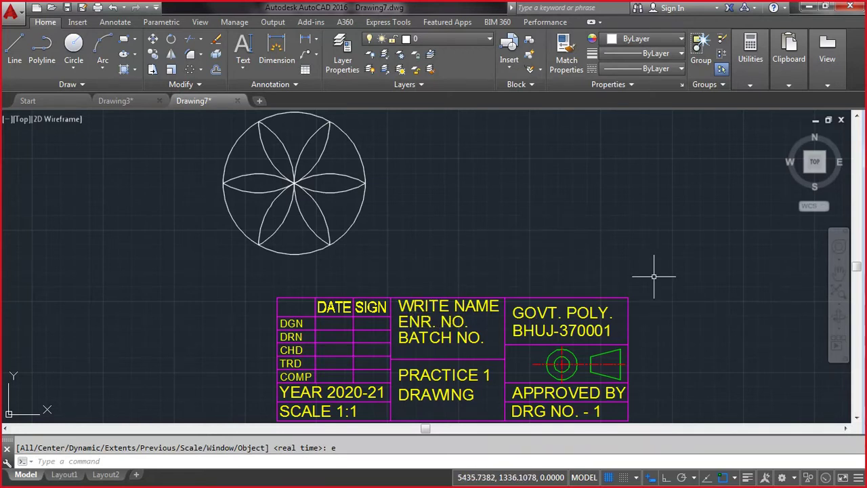
text(MIRRt)
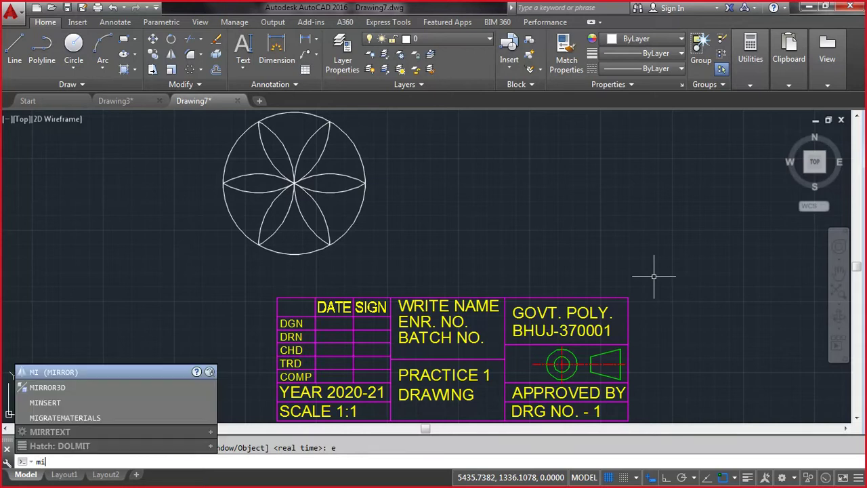
text(ext)
key(Return)
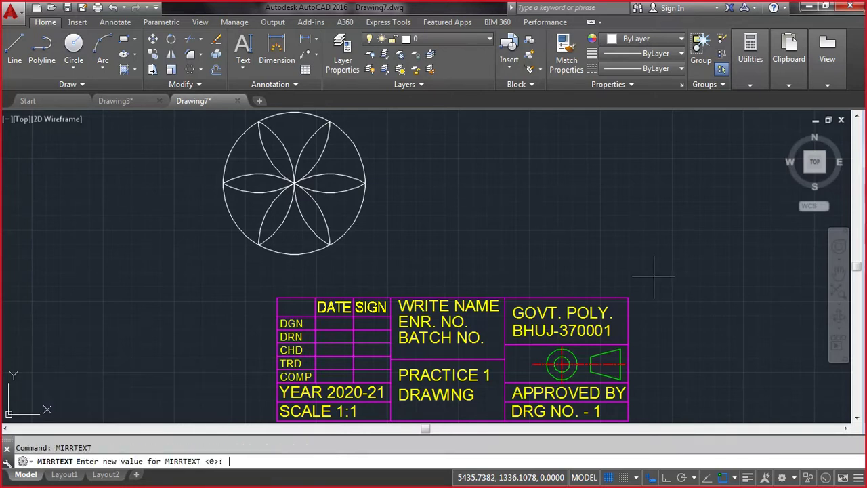
text(1)
key(Return)
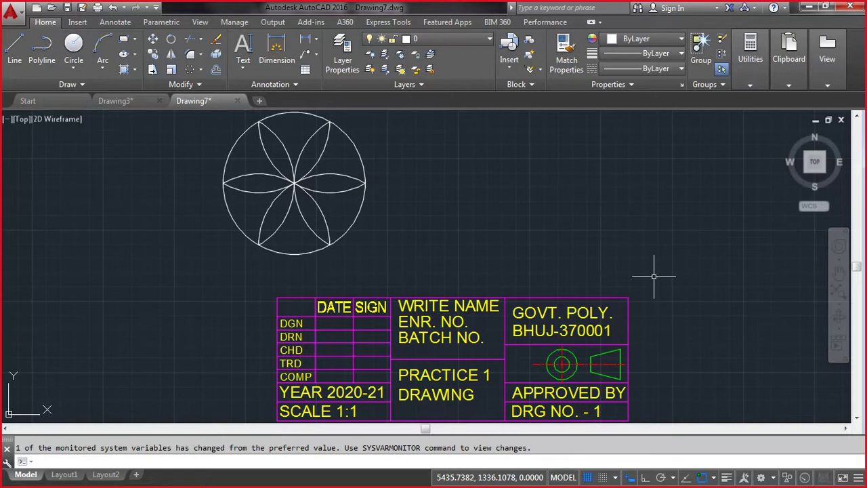
text(z)
key(Return)
text(e)
key(Return)
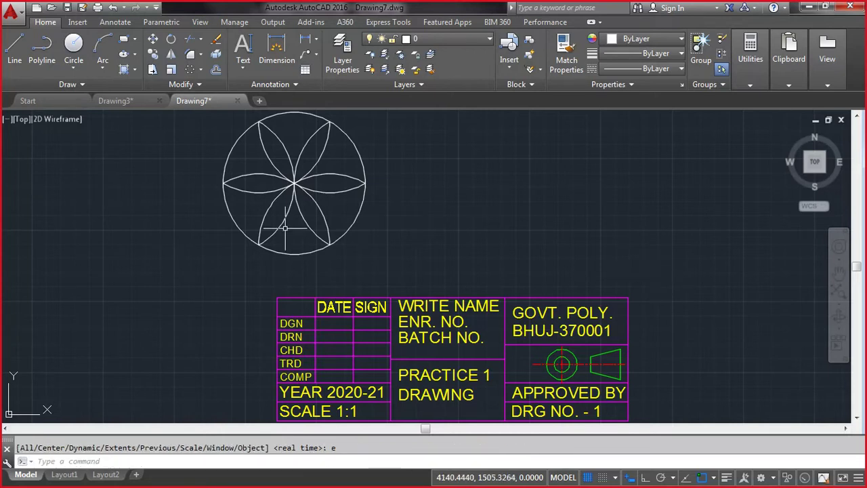
Step: Erase the six-petal flower above the title block
scroll(397, 232, down, 2)
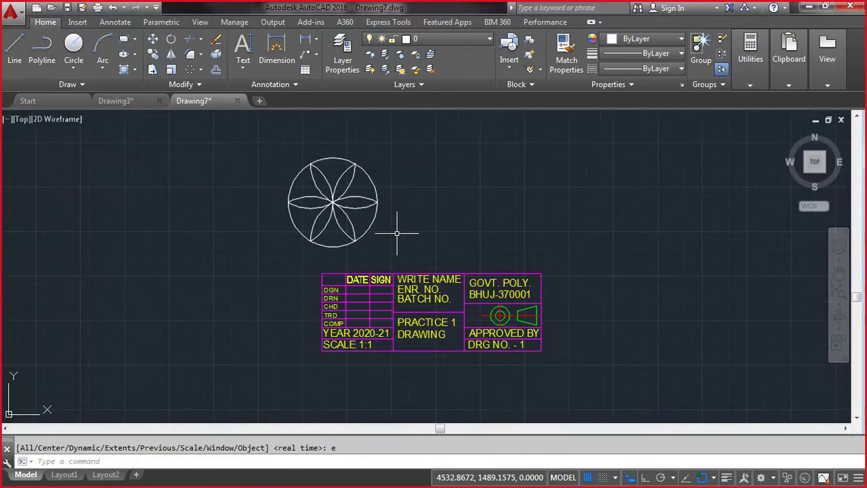
click(259, 253)
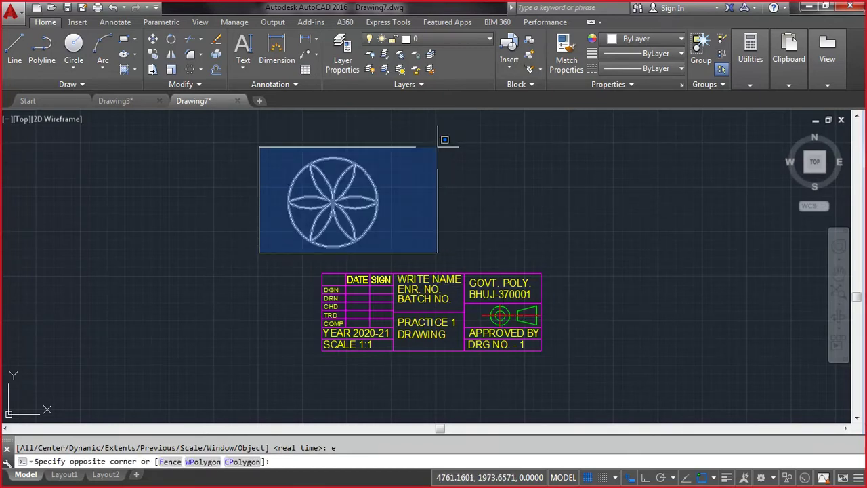
click(444, 140)
key(Delete)
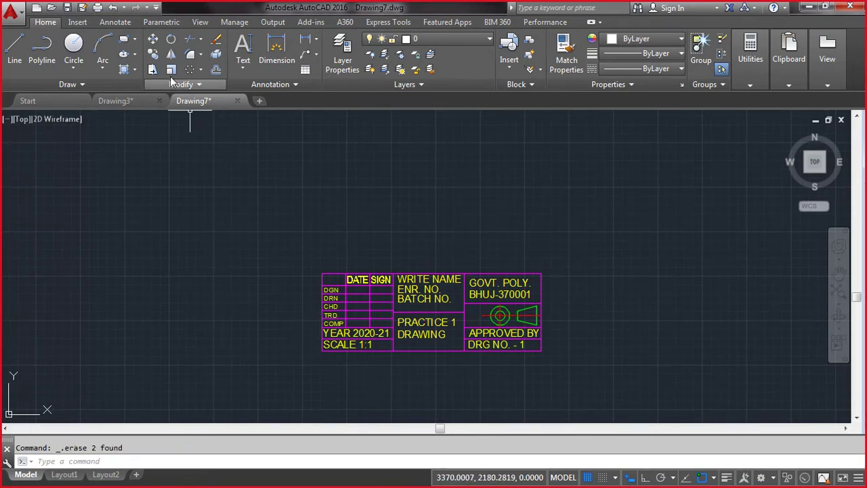
Step: Turn on Ortho mode while trying to mirror the whole title block about a horizontal line above it
click(171, 54)
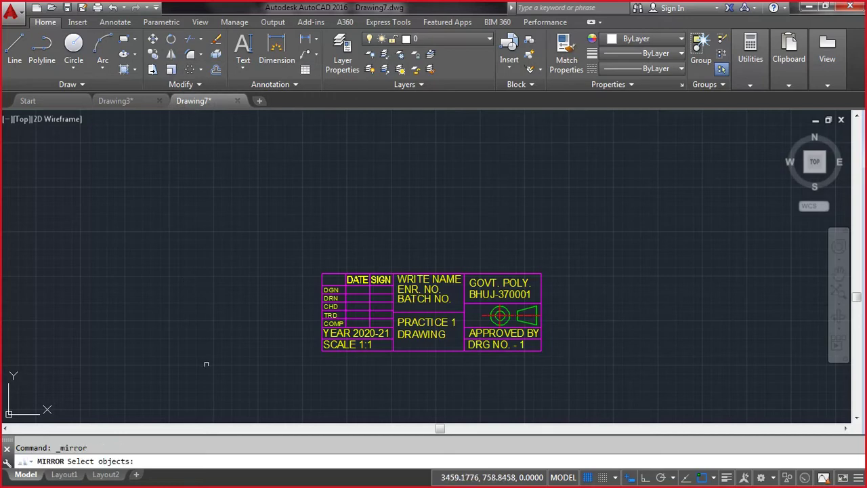
click(259, 374)
click(599, 245)
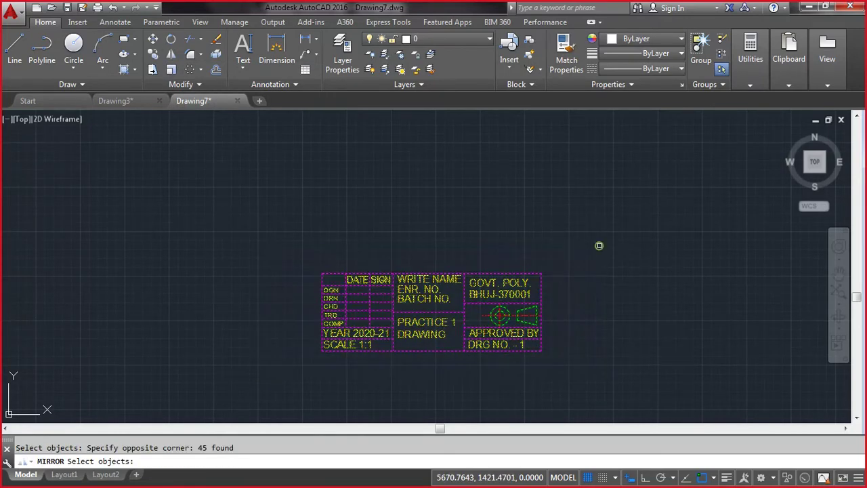
key(Return)
click(571, 228)
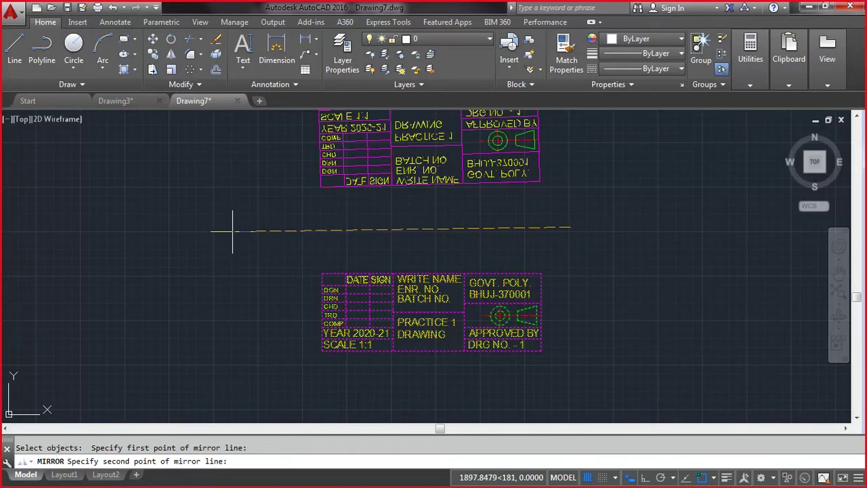
click(644, 477)
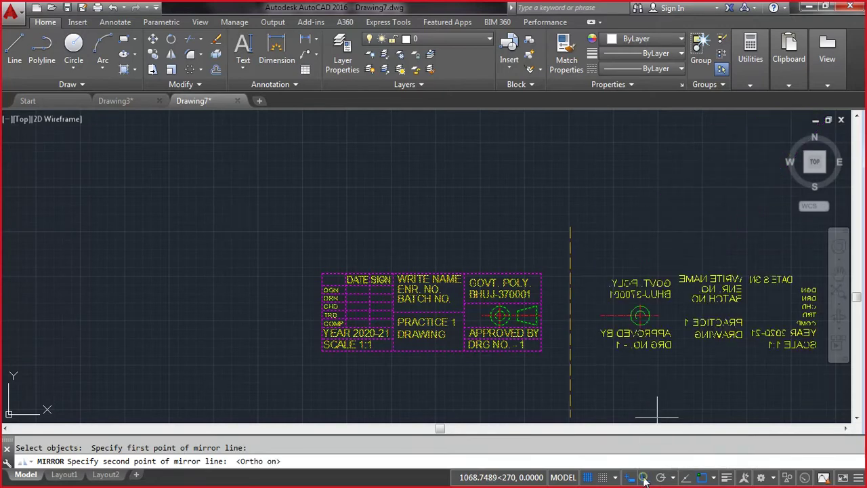
click(212, 228)
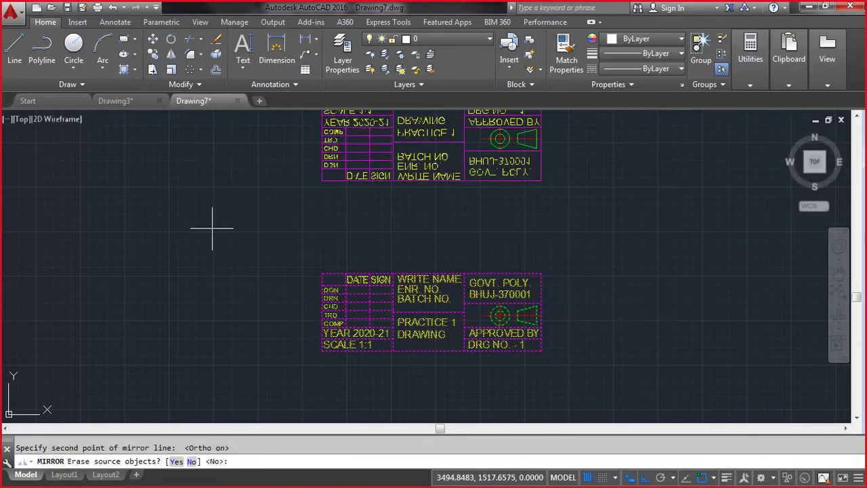
scroll(351, 246, up, 2)
scroll(352, 247, down, 6)
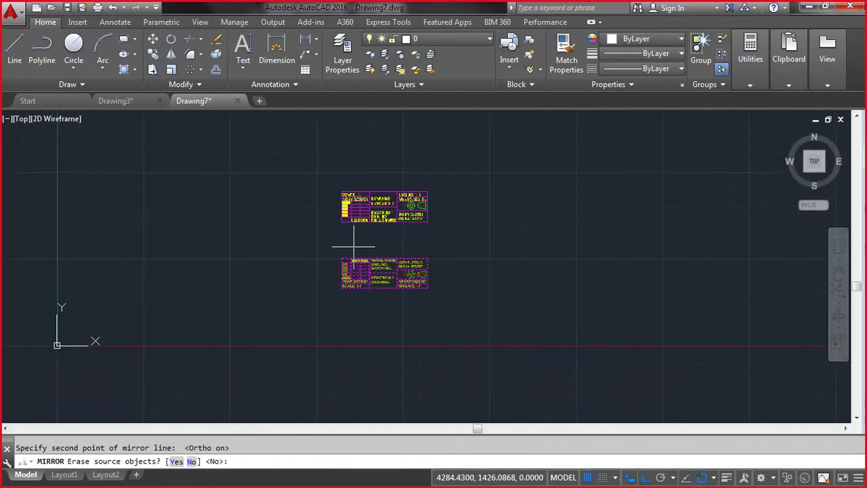
scroll(350, 180, up, 4)
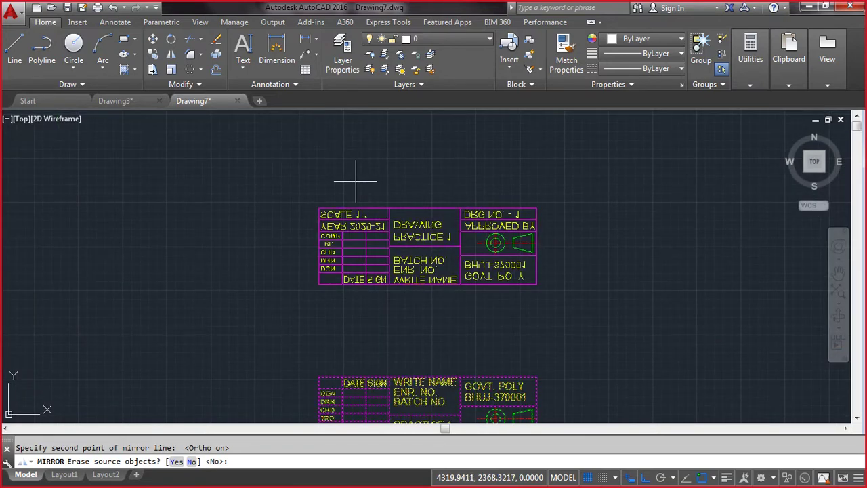
scroll(355, 181, down, 2)
key(Escape)
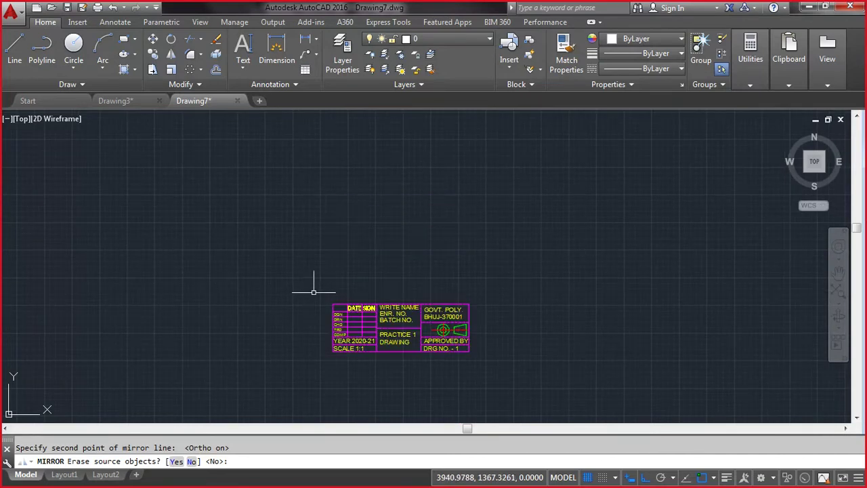
key(Escape)
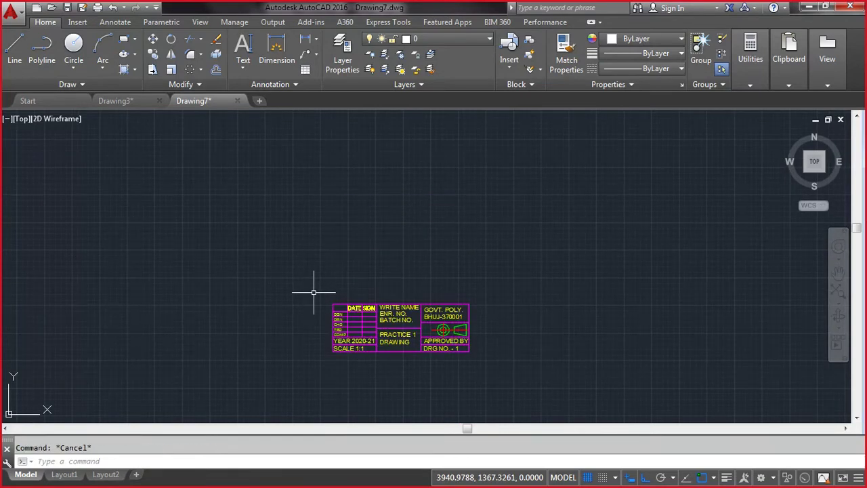
Step: Mirror the whole title block about a vertical line just beyond its right edge, keeping the source objects
text(mi)
key(Return)
click(314, 293)
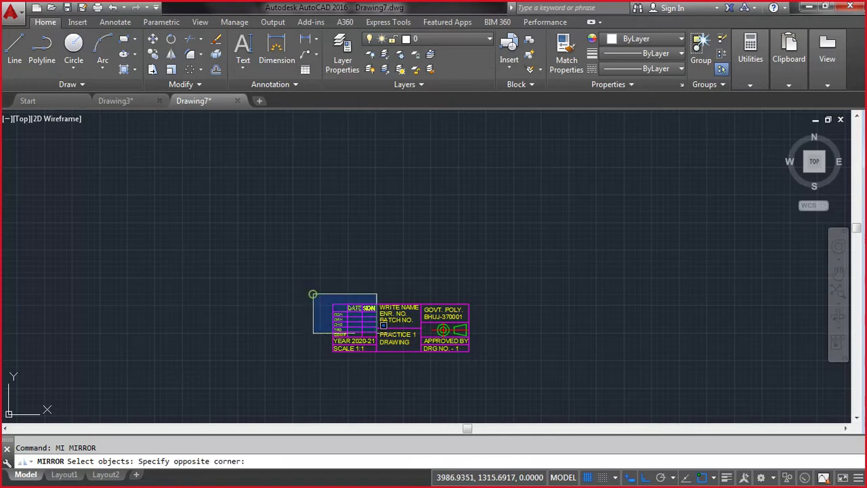
click(486, 358)
key(Return)
click(478, 286)
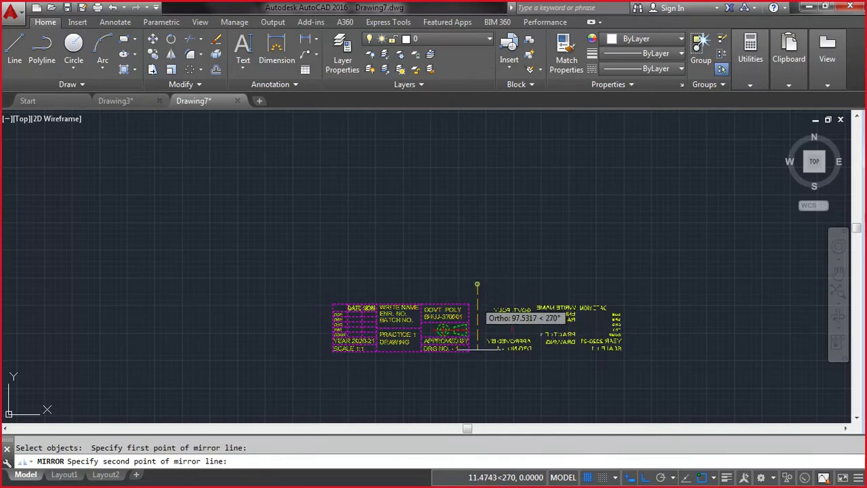
click(470, 381)
key(Return)
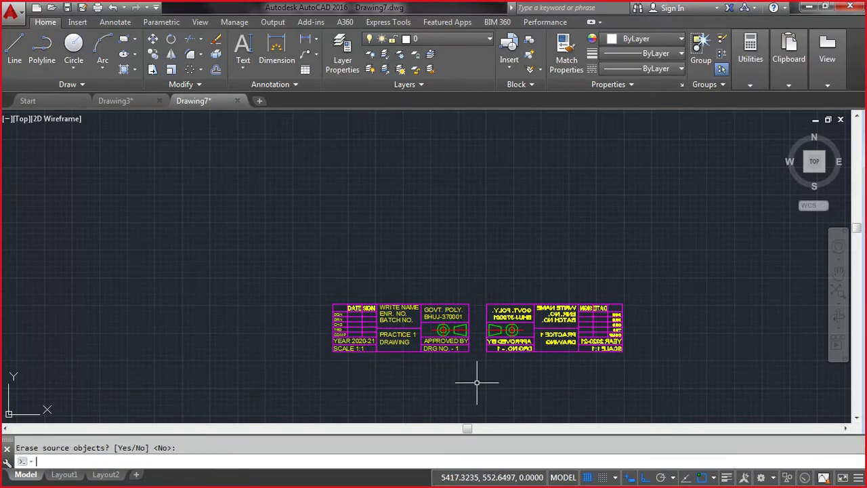
Step: Insert the flower3 block above the original title block
scroll(556, 351, up, 6)
scroll(556, 351, down, 2)
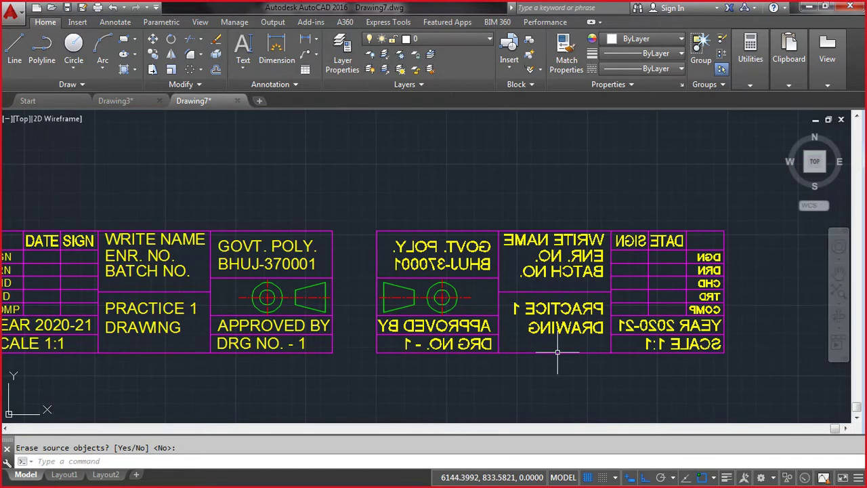
scroll(557, 352, down, 4)
scroll(559, 354, up, 2)
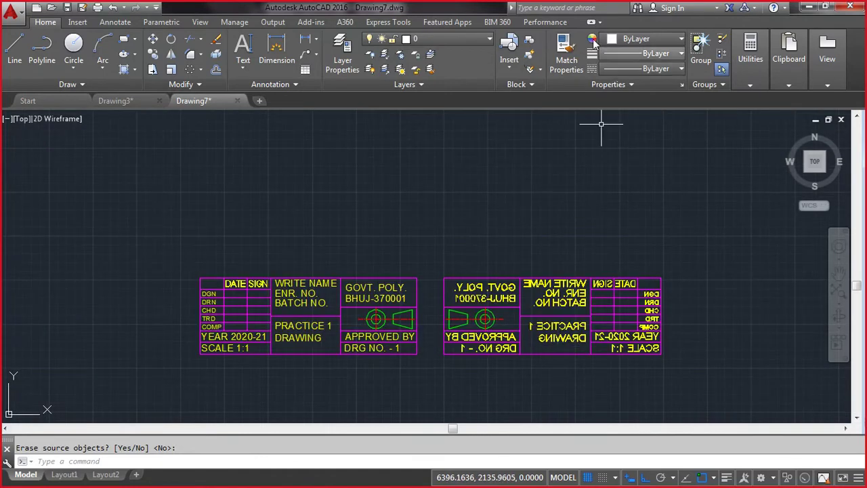
click(510, 46)
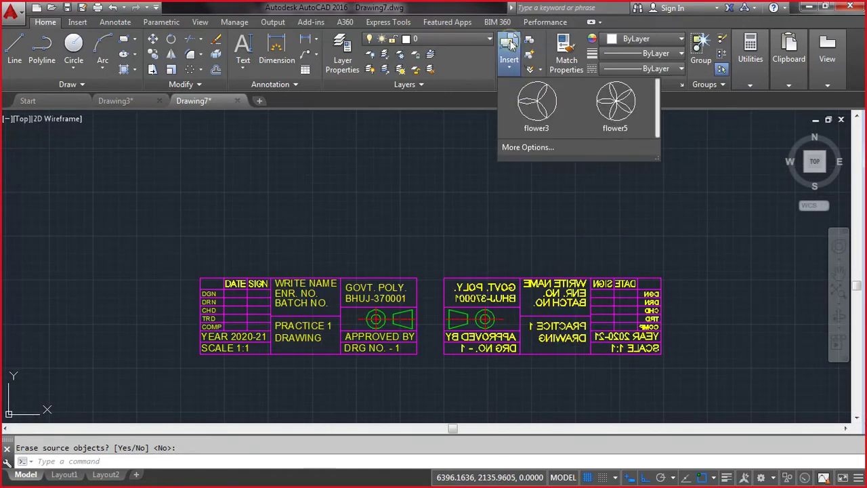
click(546, 109)
click(278, 200)
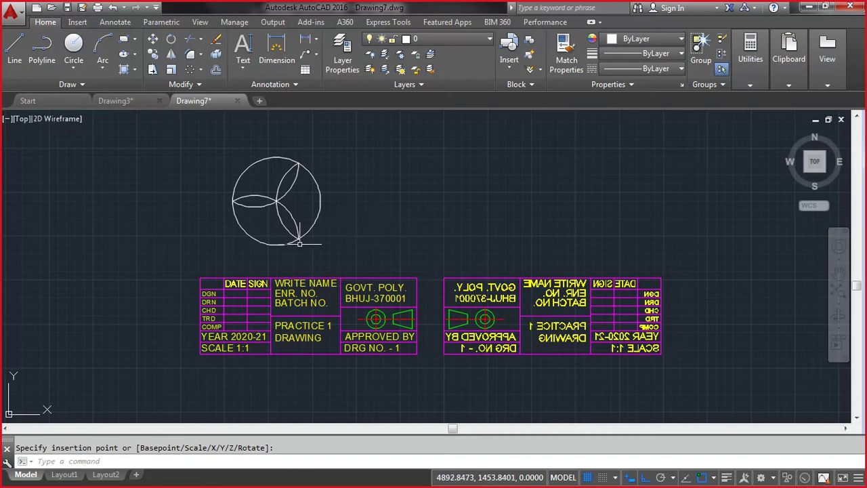
Step: Mirror the three-petal flower about a vertical line to its right, keeping the original
click(172, 58)
click(198, 260)
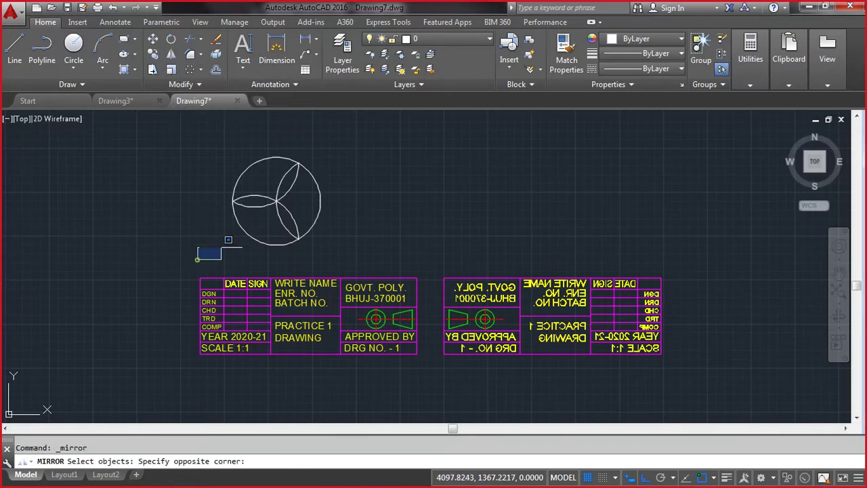
click(384, 122)
key(Return)
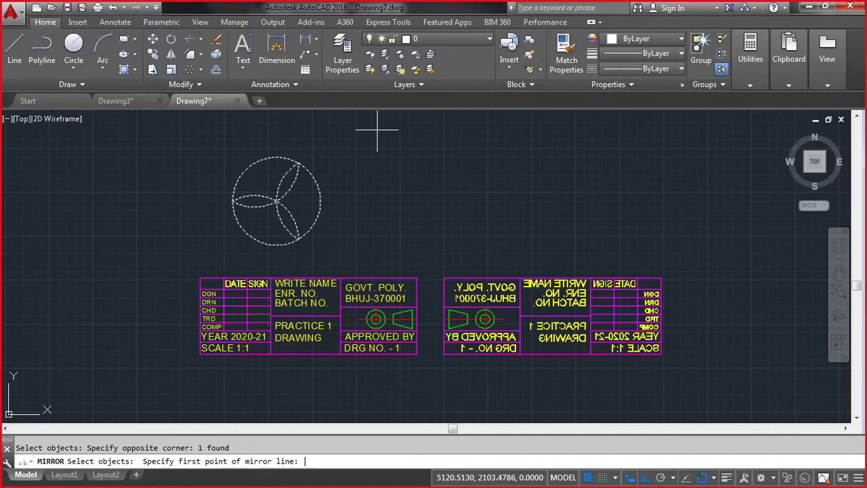
click(348, 150)
click(348, 245)
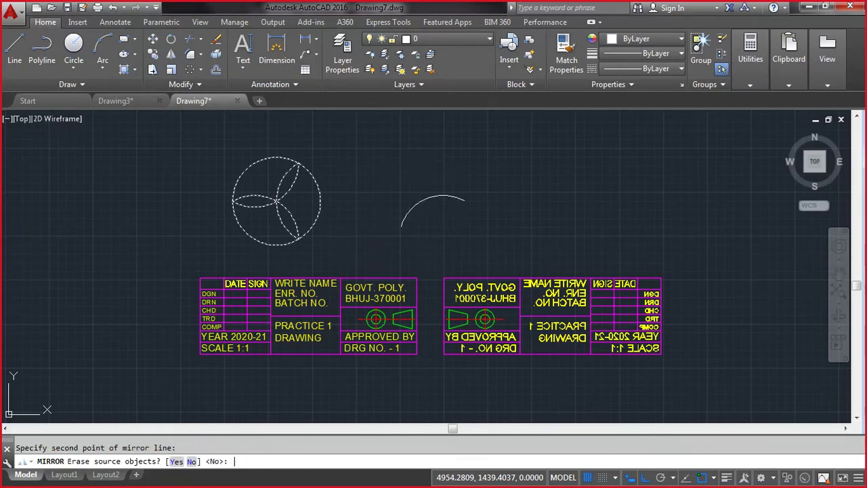
key(Return)
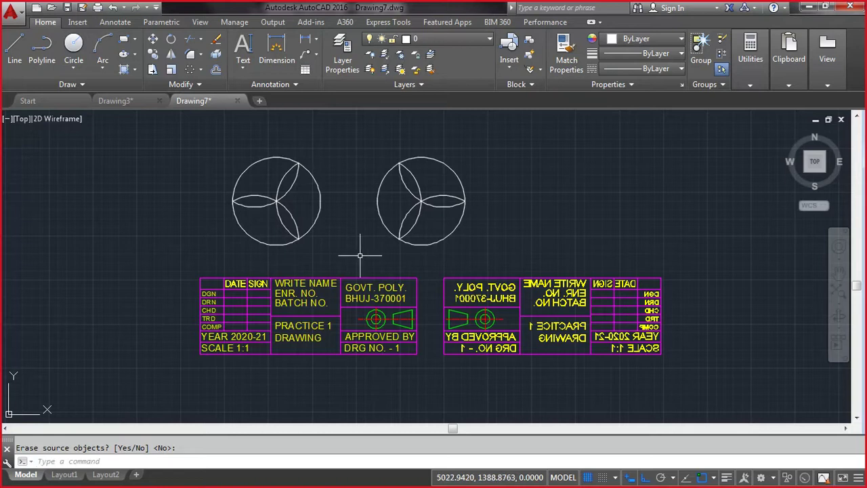
Step: Erase the mirrored title block copy with the reversed text
click(436, 366)
click(671, 258)
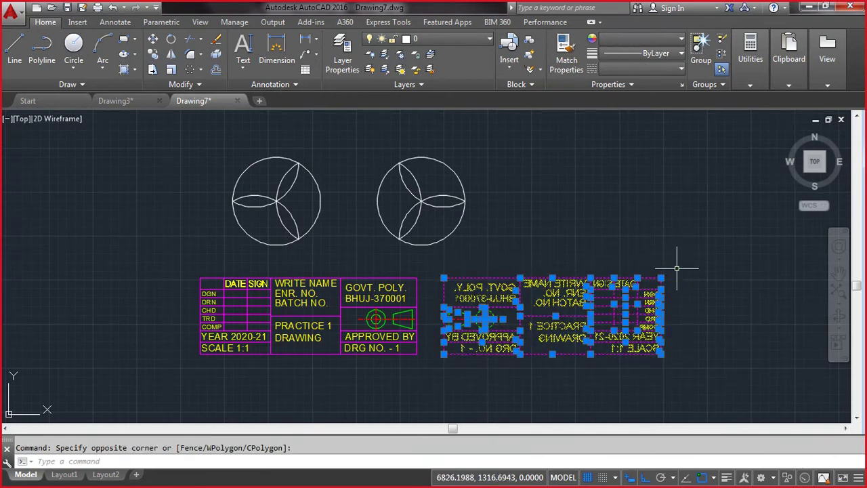
key(Delete)
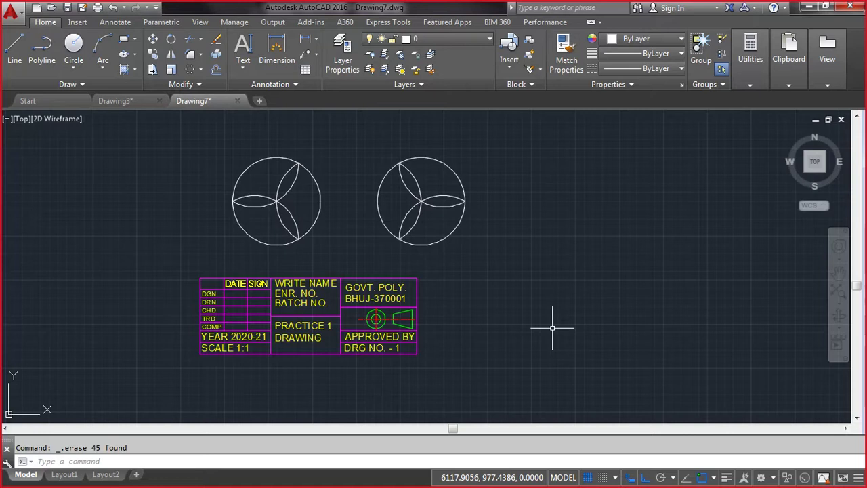
Step: Set the MIRRTEXT system variable to 0 and check the entry in the command history
text(mirrtext)
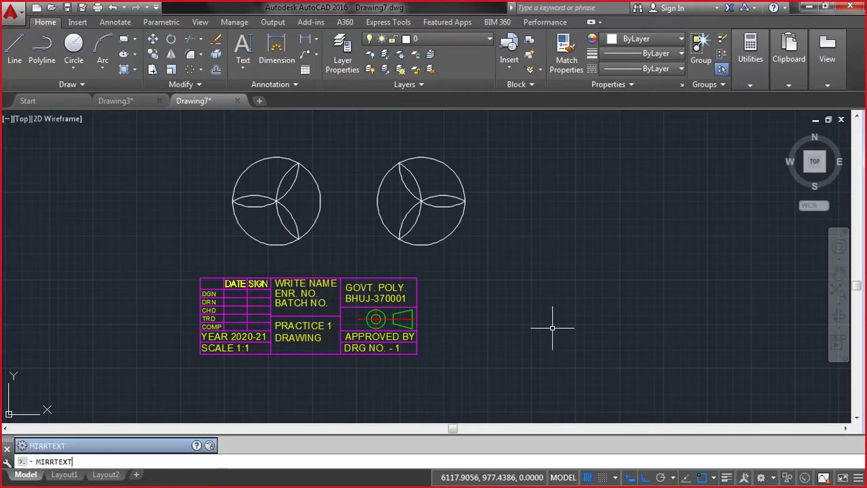
key(Return)
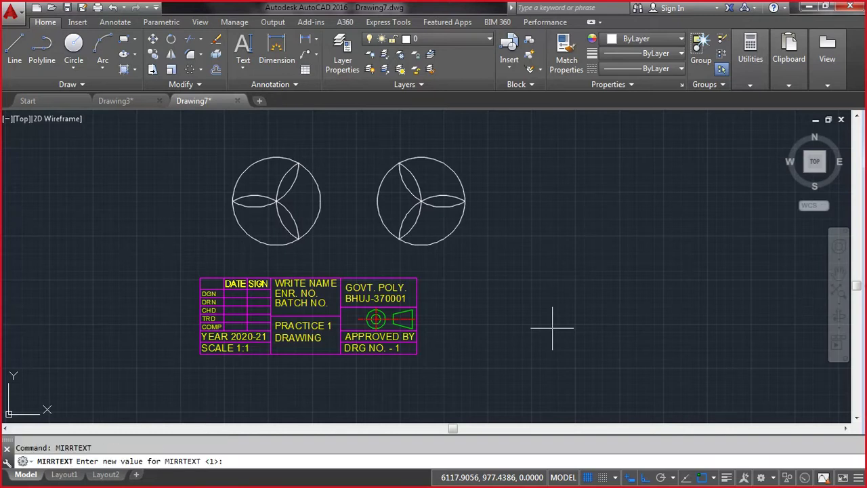
key(Return)
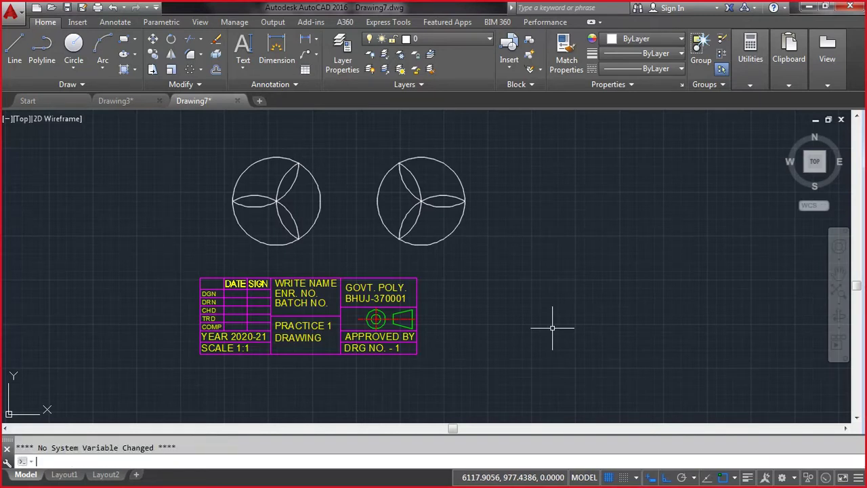
key(F2)
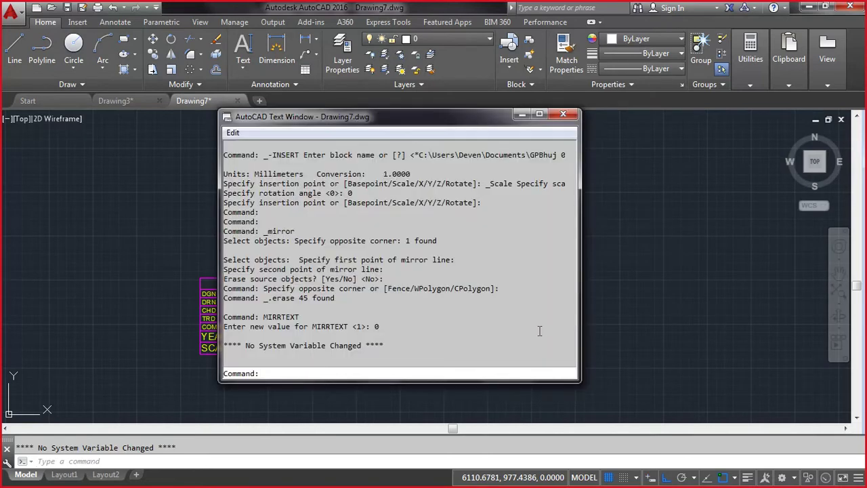
key(F2)
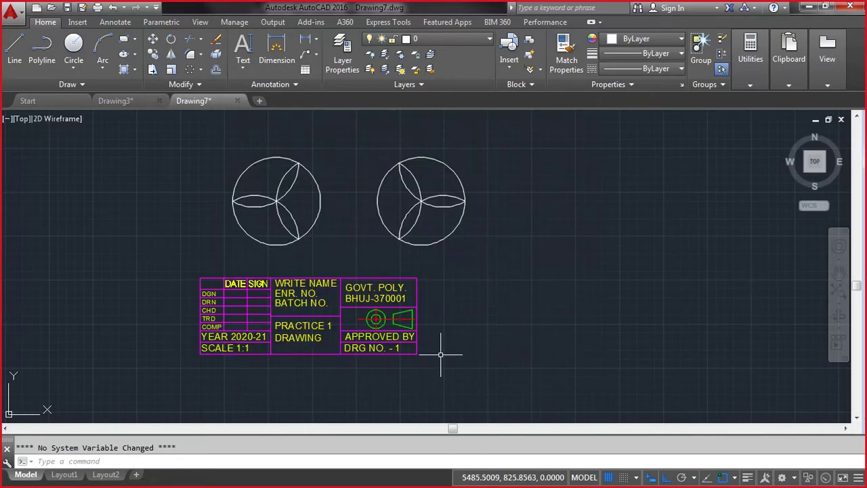
Step: Mirror the title block about a vertical line to its right with MIRRTEXT at 0, keeping the source objects
text(mi)
key(Return)
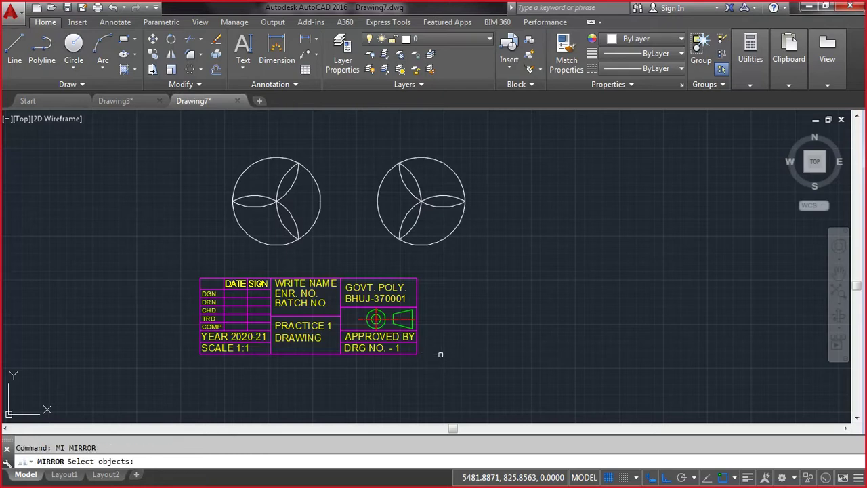
click(349, 317)
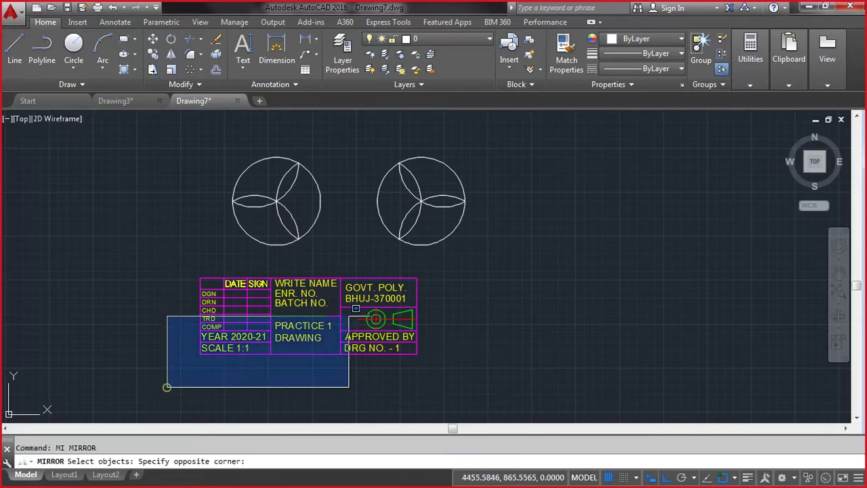
click(424, 267)
key(Return)
click(435, 272)
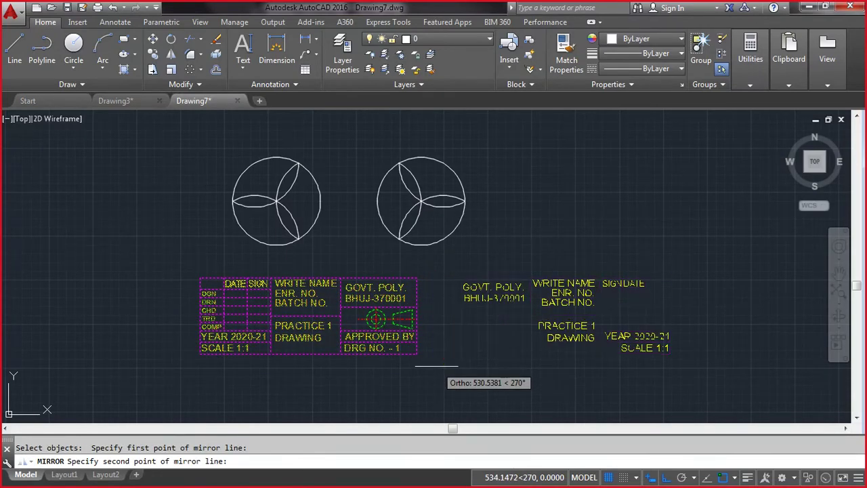
click(436, 363)
key(Return)
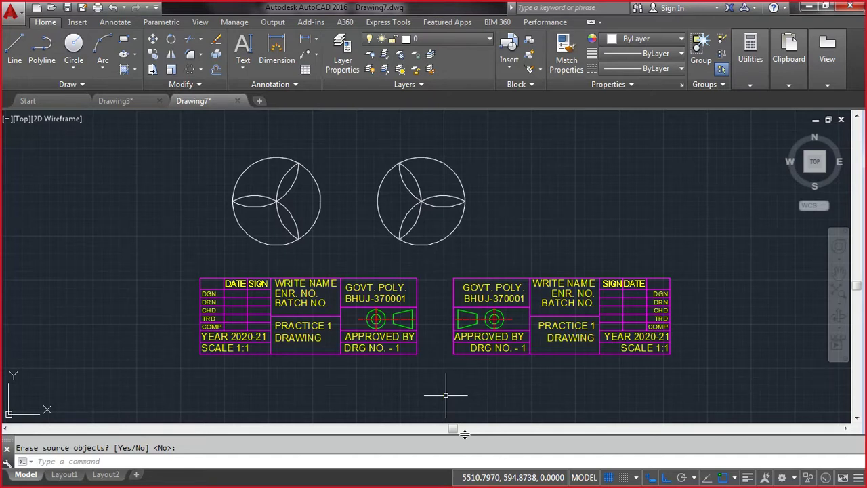
Step: Set the MIRRTEXT system variable to 1
text(mirr)
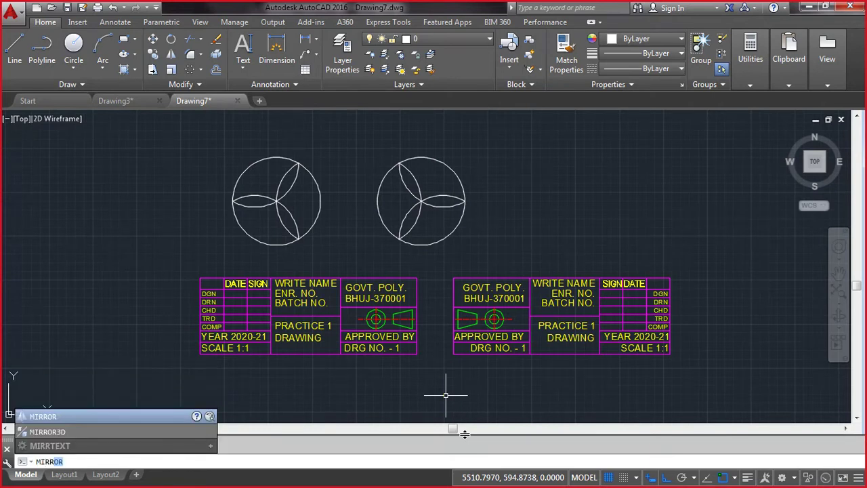
text(text)
key(Return)
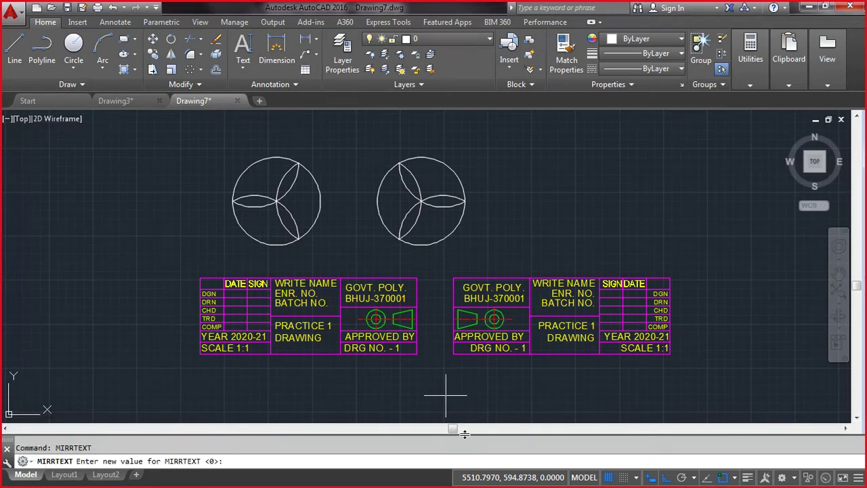
text(1)
key(Return)
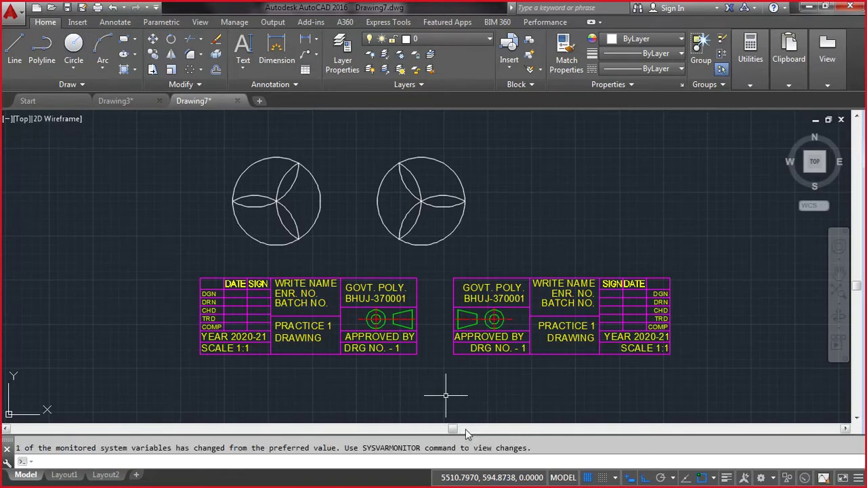
text(mi)
key(Return)
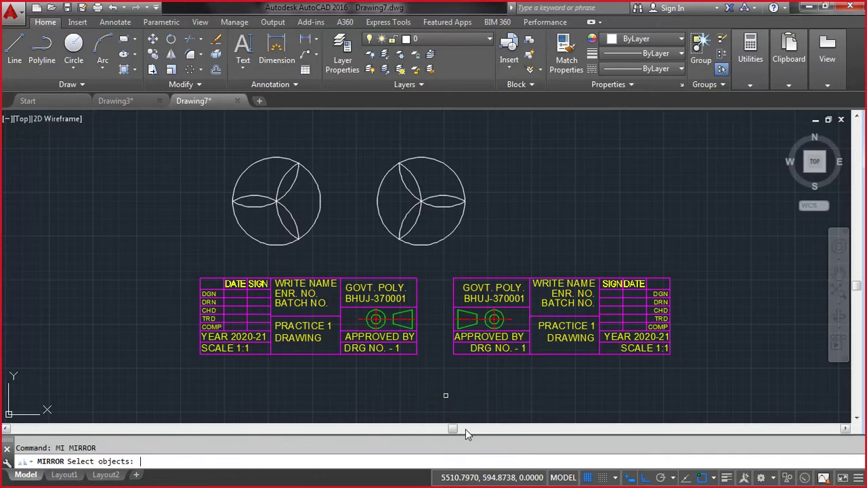
click(466, 428)
key(Escape)
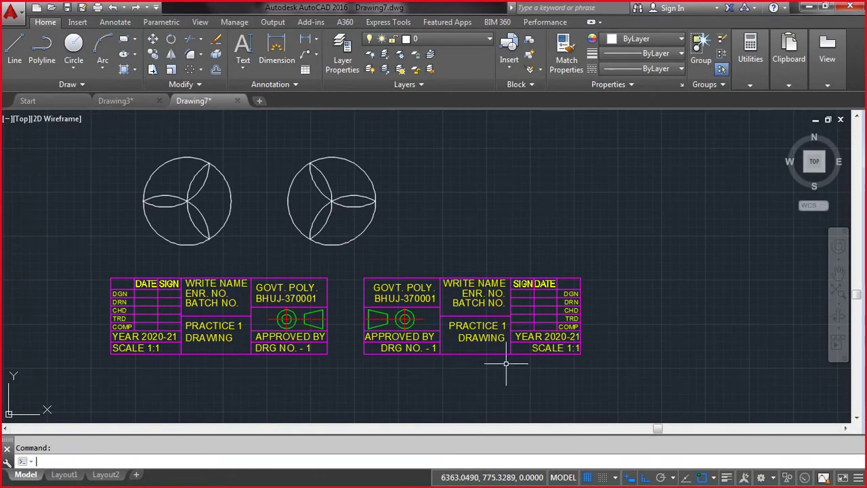
Step: Mirror the second title block, the one with the SIGN DATE header, about a horizontal line above it, keeping the source objects
text(mi)
key(Return)
click(345, 363)
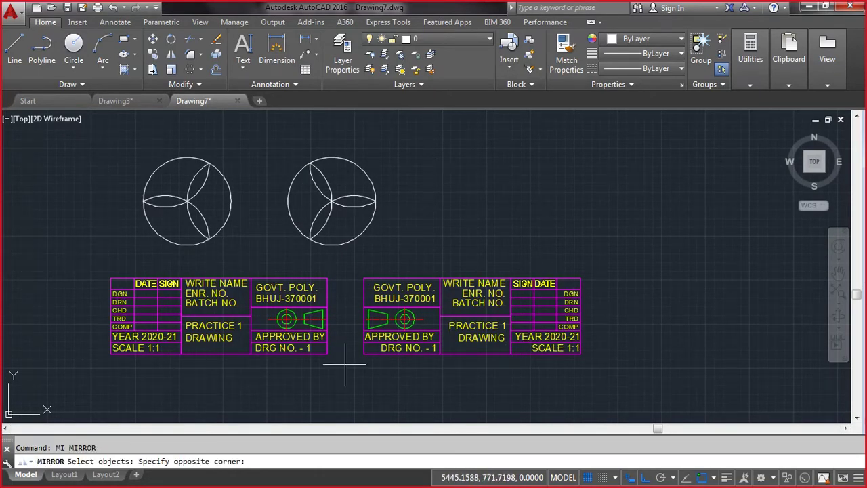
click(610, 256)
key(Return)
click(612, 260)
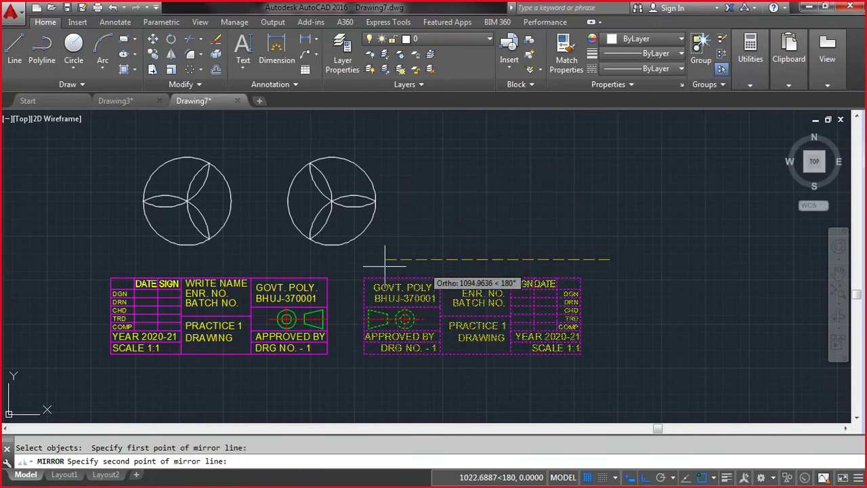
click(346, 267)
key(Return)
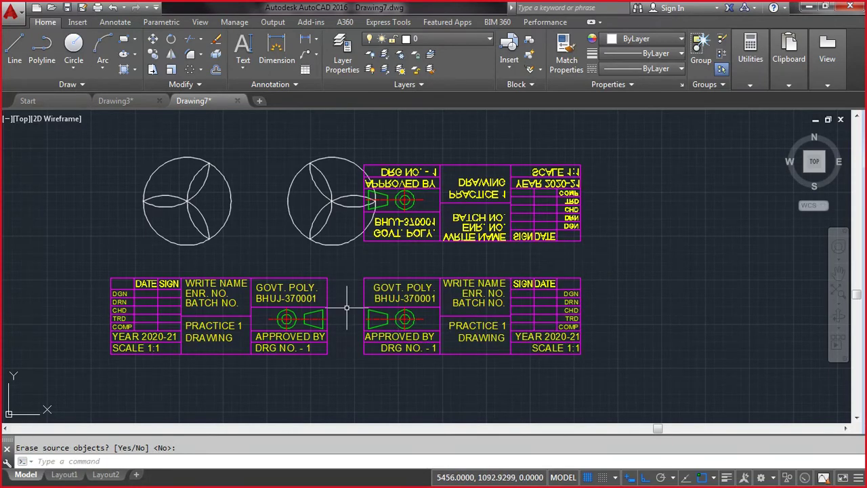
Step: Set the MIRRTEXT system variable to 0
text(MI)
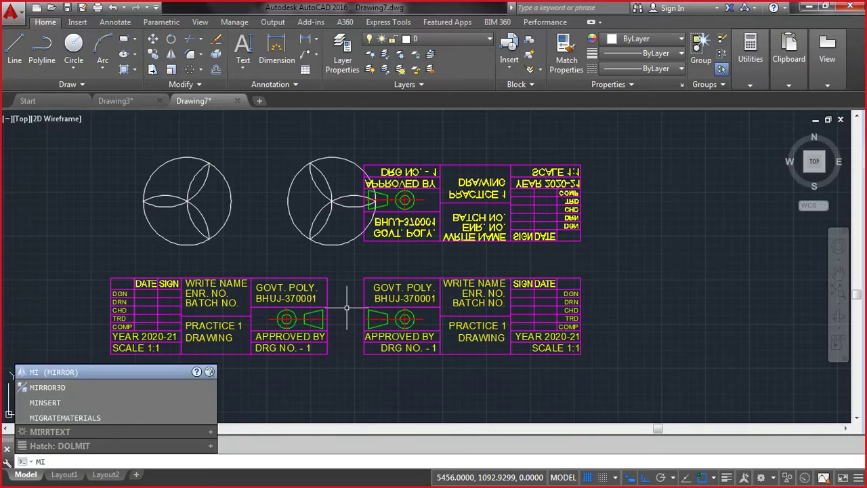
text(RR)
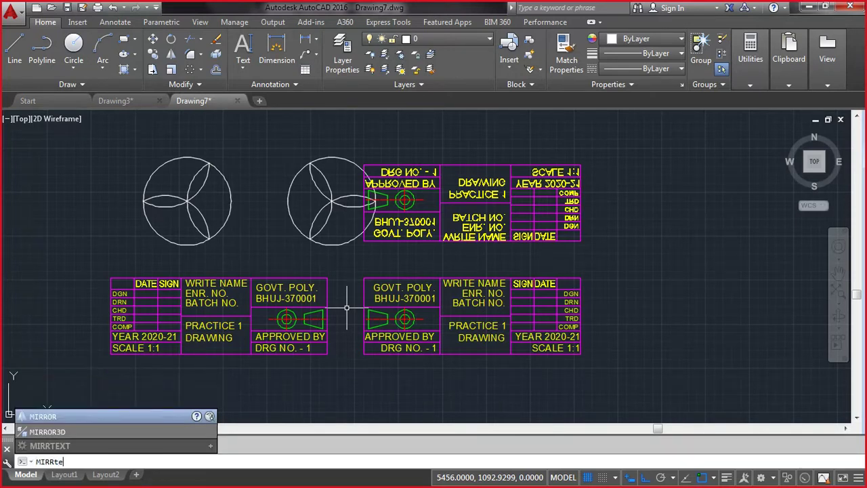
text(TE)
key(Return)
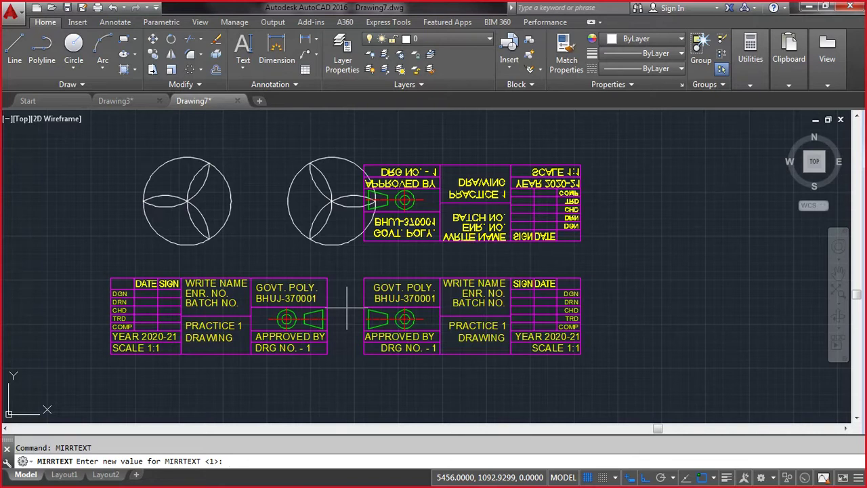
key(Return)
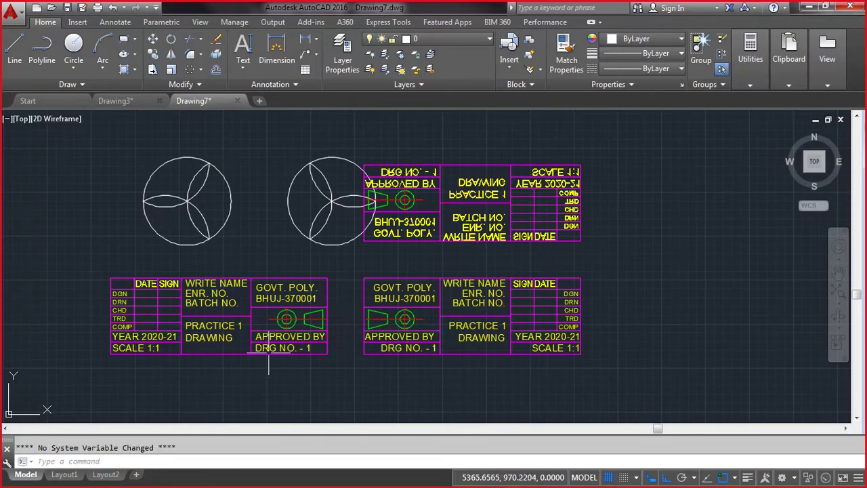
Step: Mirror the original title block, the one with the DATE SIGN header, about a horizontal line below it, keeping the source objects
text(mi)
key(Return)
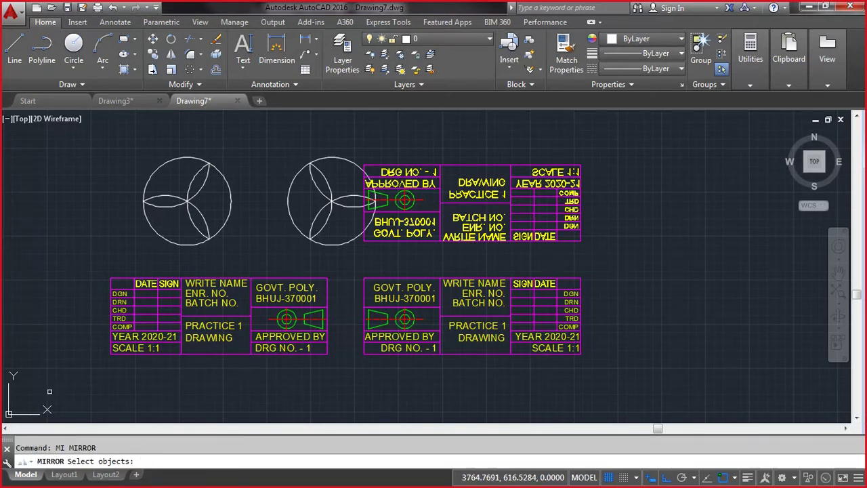
click(76, 381)
click(351, 264)
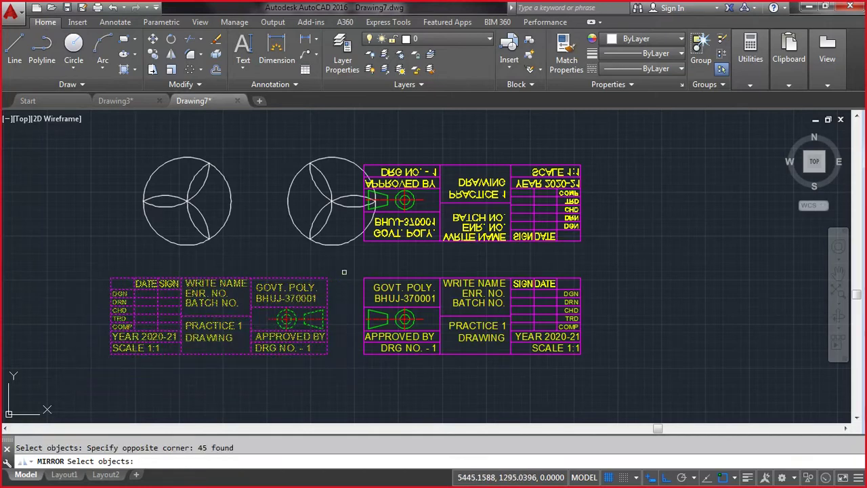
key(Return)
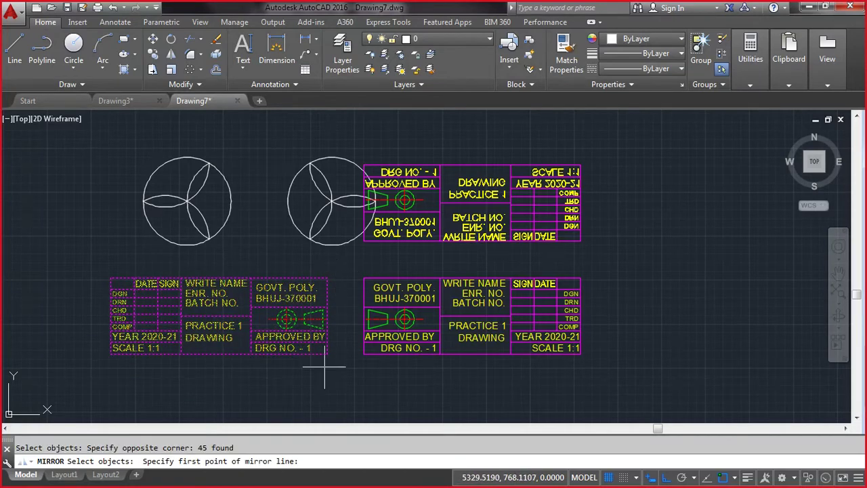
click(93, 369)
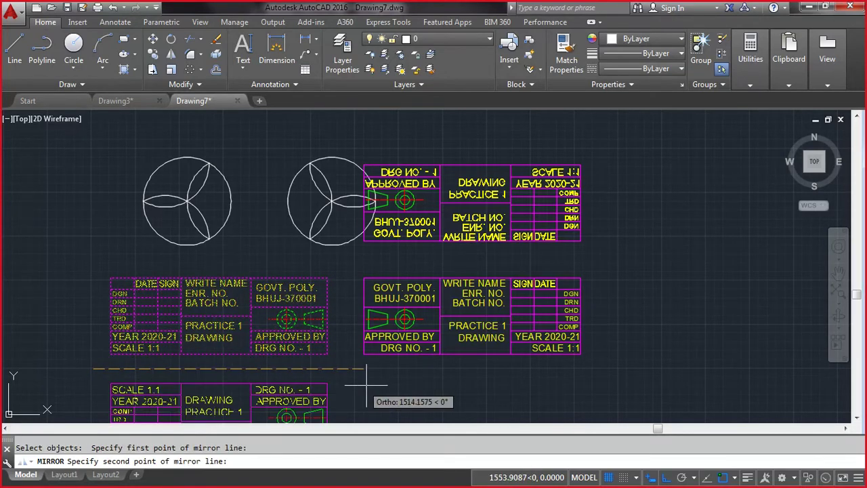
click(364, 385)
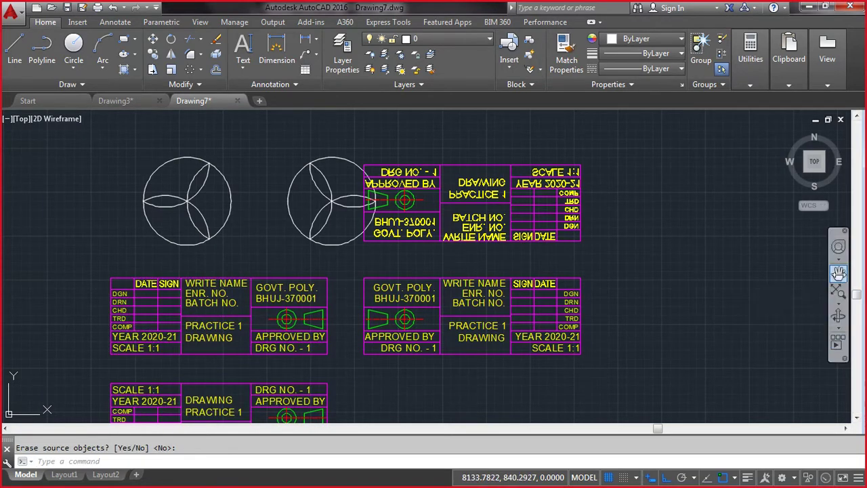
click(839, 272)
drag(697, 292, 686, 241)
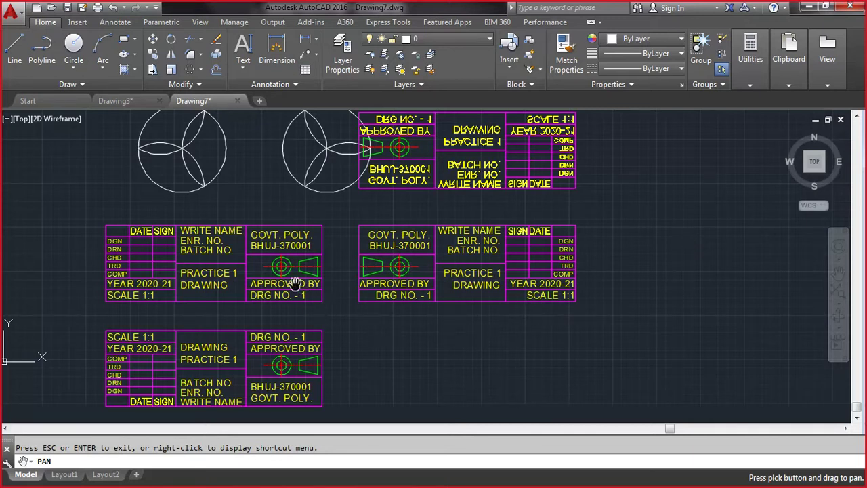
key(Escape)
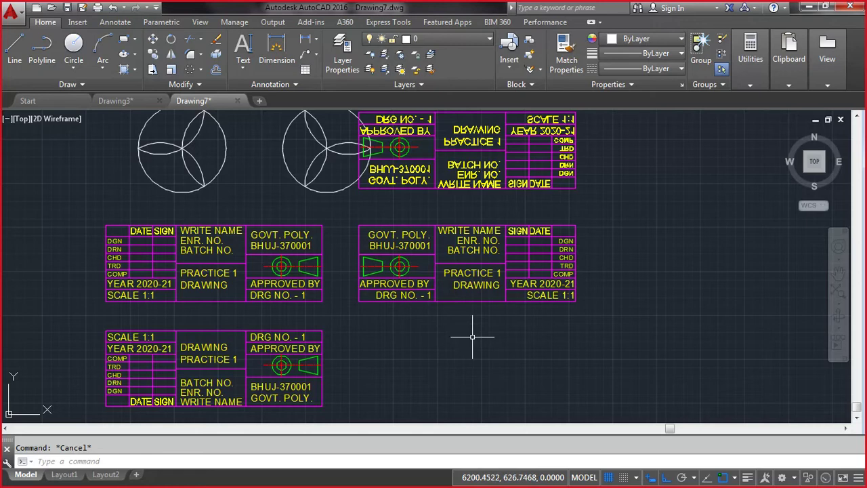
Step: Erase all objects in the drawing
text(e)
key(Return)
text(all)
key(Return)
key(Return)
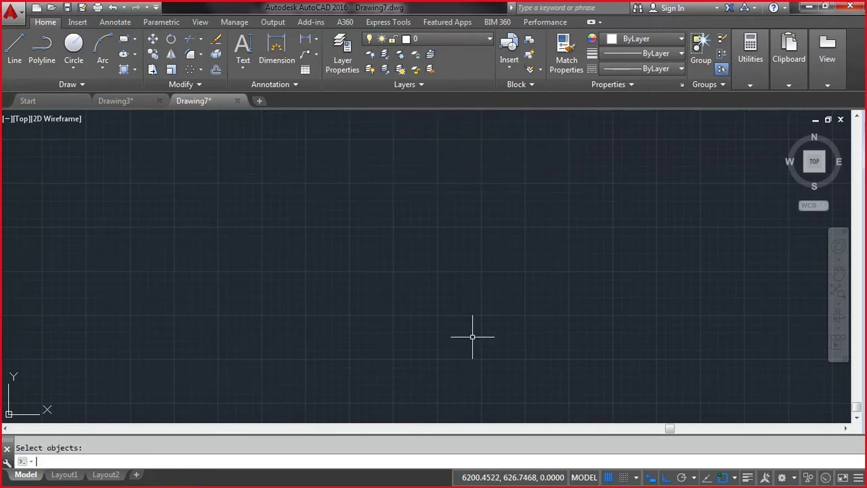
Step: Insert the flower3 block into the empty drawing area and explode it into separate objects
click(509, 58)
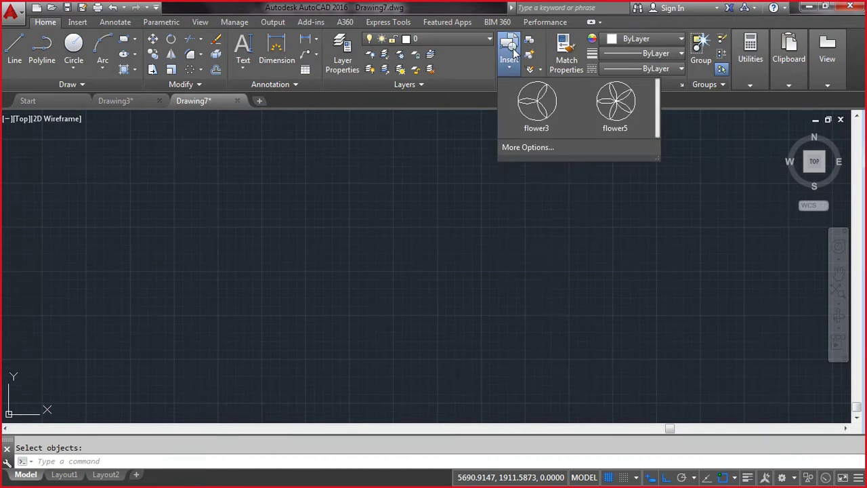
click(535, 102)
click(330, 248)
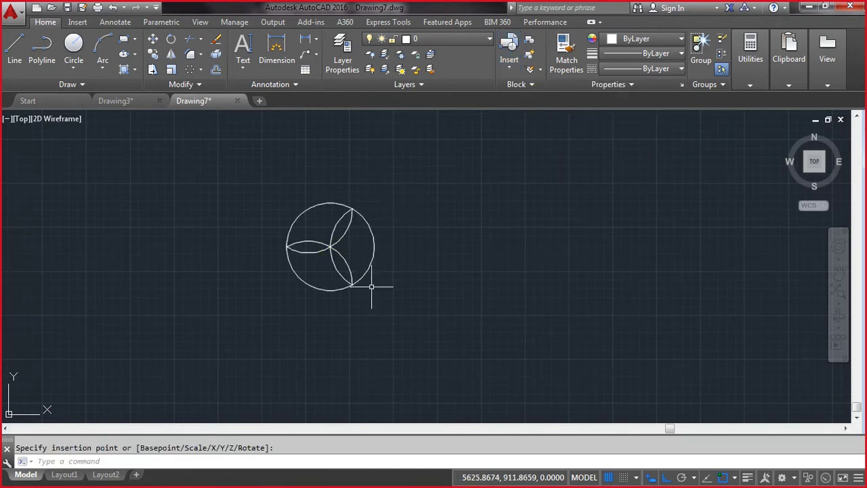
text(x)
key(Return)
click(257, 308)
click(397, 158)
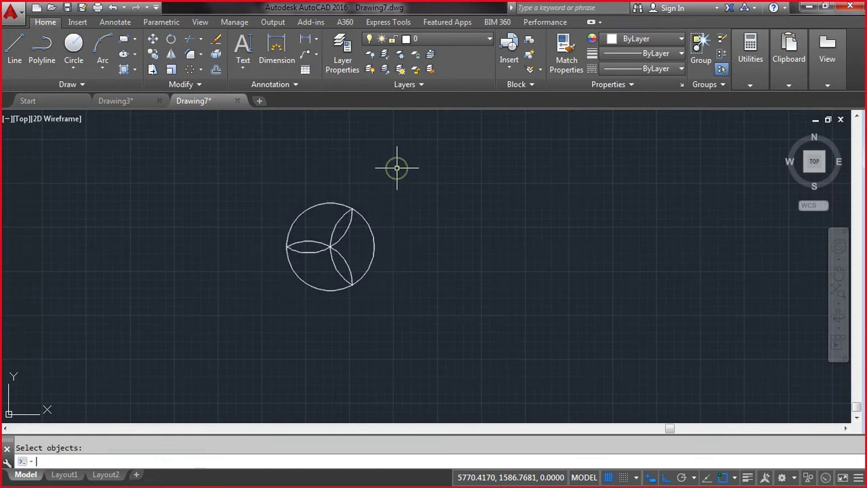
key(Return)
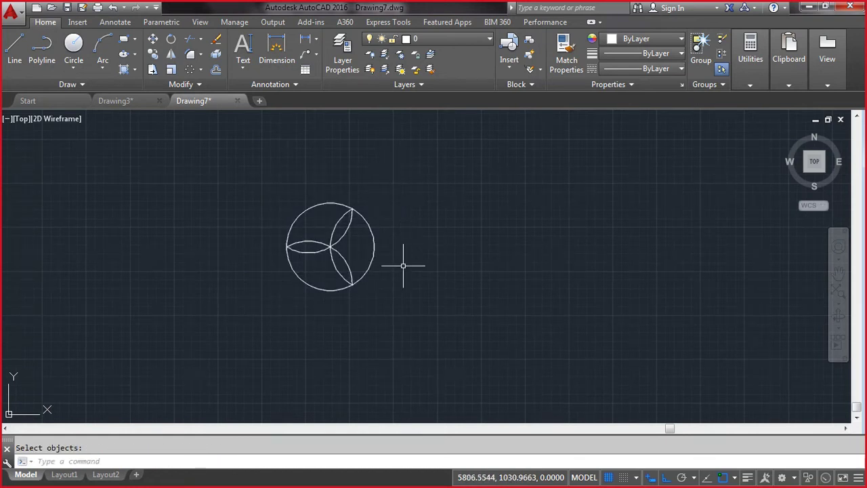
Step: Use Join with the Close option to turn the arc shared by the upper and lower petals into a full circle
scroll(389, 249, up, 4)
scroll(374, 246, down, 2)
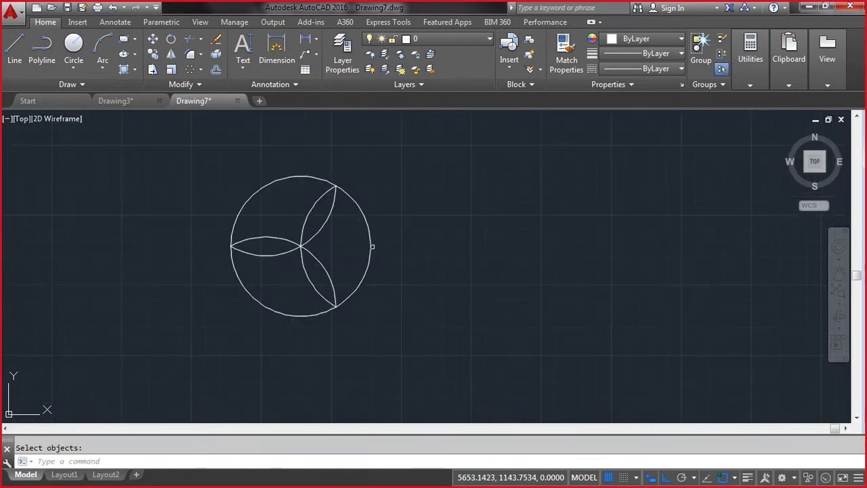
scroll(371, 249, up, 2)
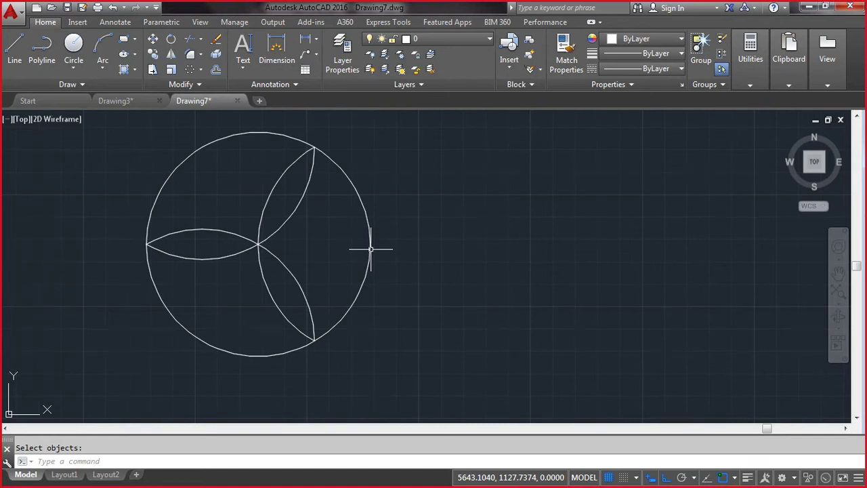
text(join)
key(Return)
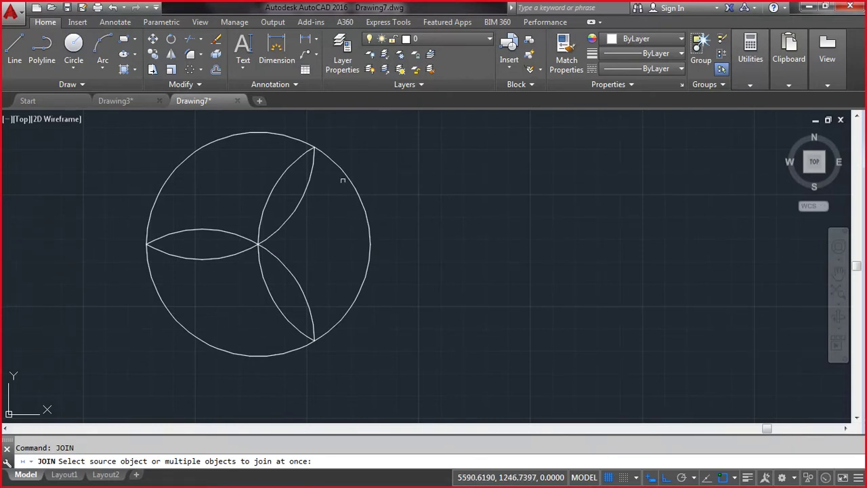
click(296, 159)
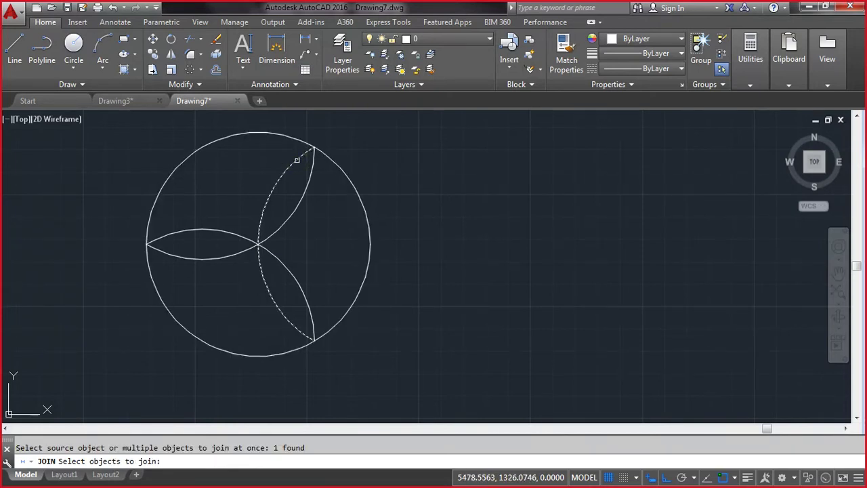
key(Return)
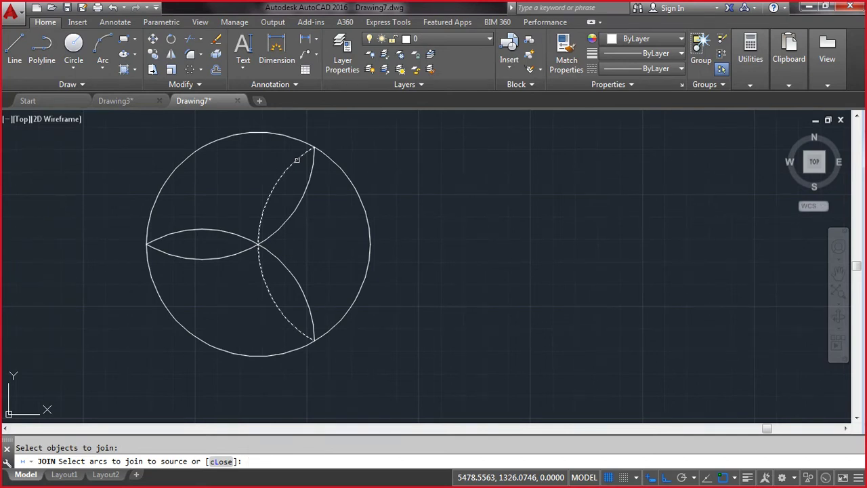
click(221, 460)
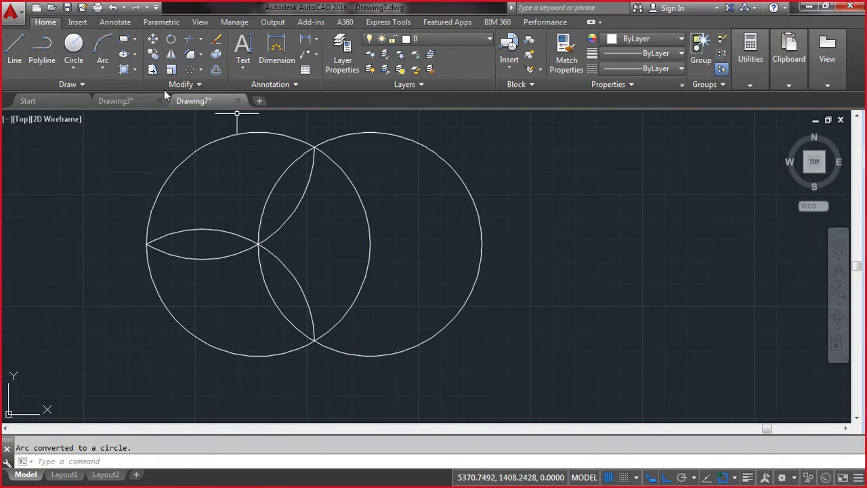
Step: Draw a three-point arc in the empty space to the right of the two overlapping circles
click(102, 46)
click(611, 220)
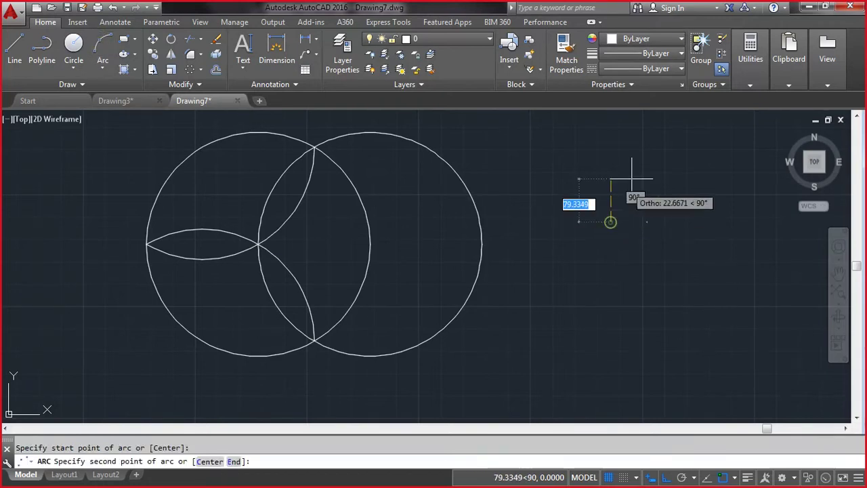
click(637, 161)
click(663, 178)
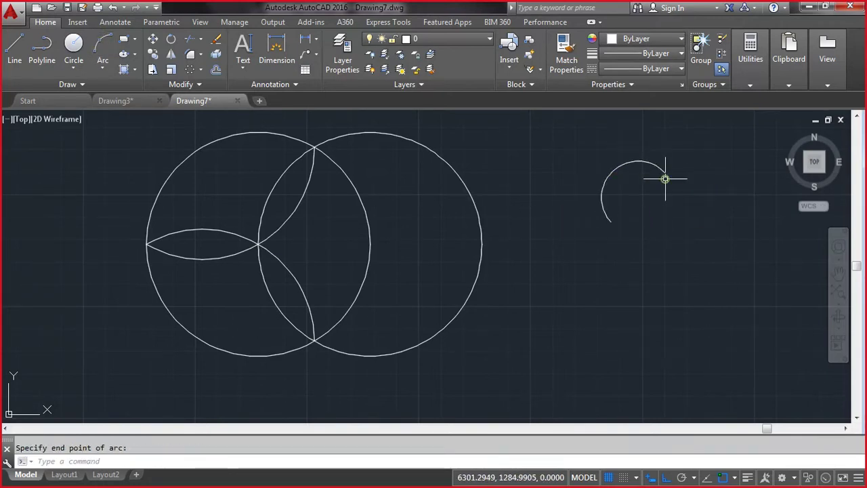
key(Escape)
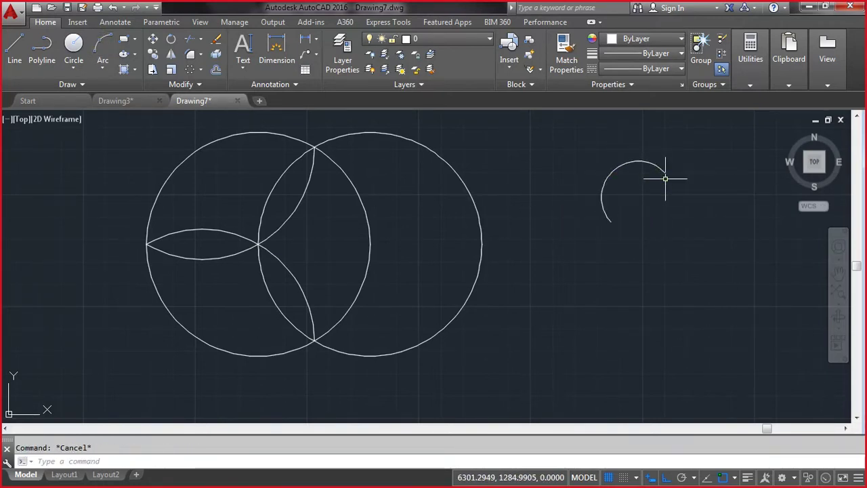
text(j)
key(Return)
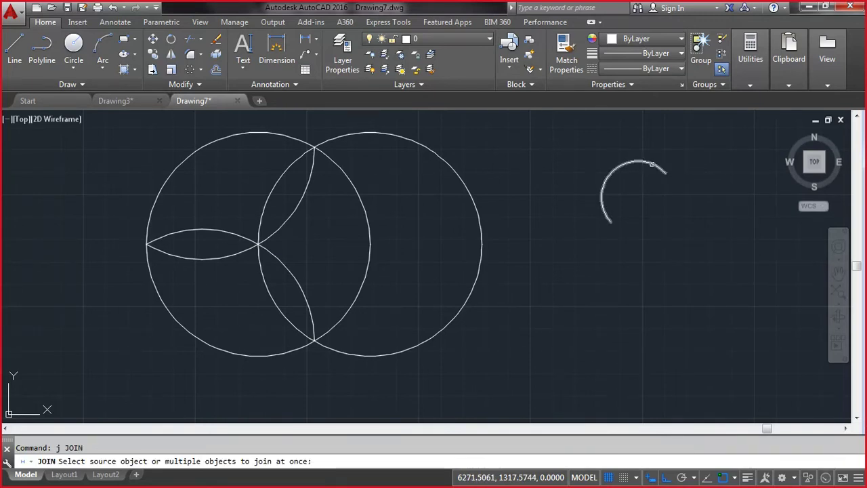
key(Escape)
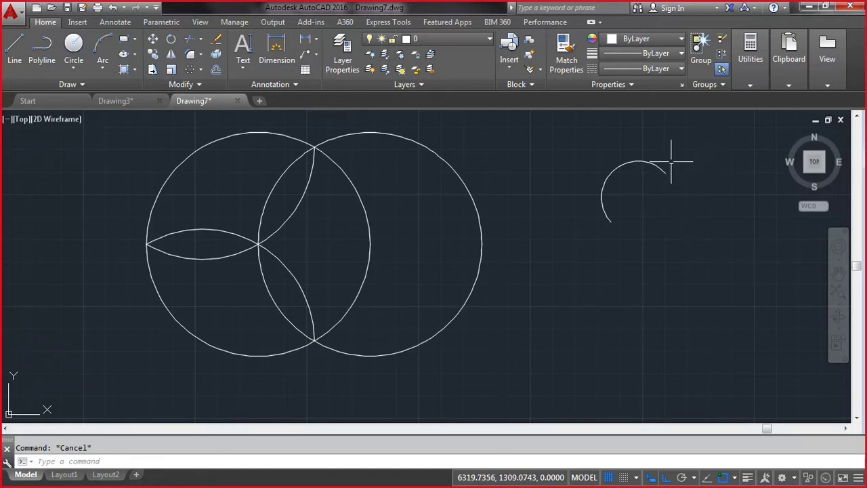
Step: Use Join with the Close option to turn the separate three-point arc into a full circle
scroll(669, 149, up, 4)
scroll(662, 161, down, 2)
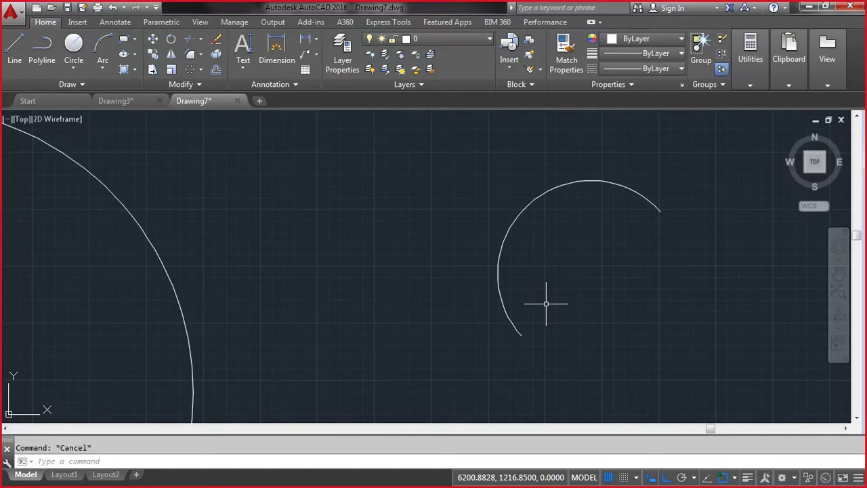
text(j)
key(Return)
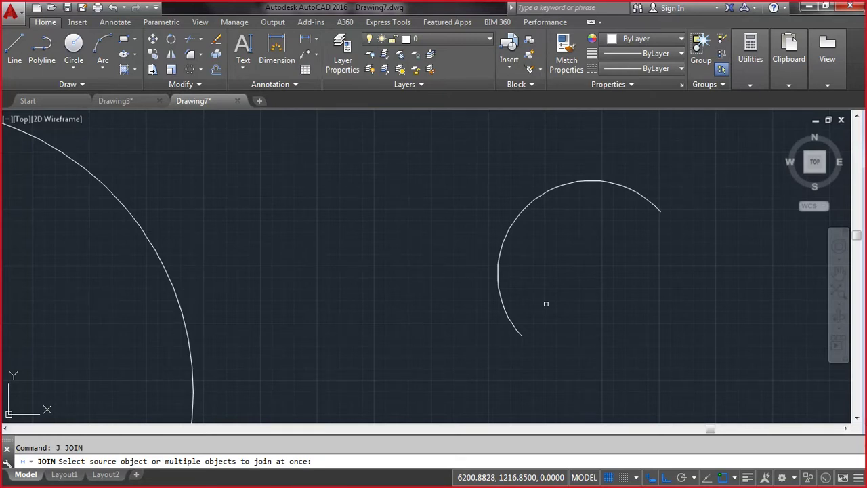
click(506, 310)
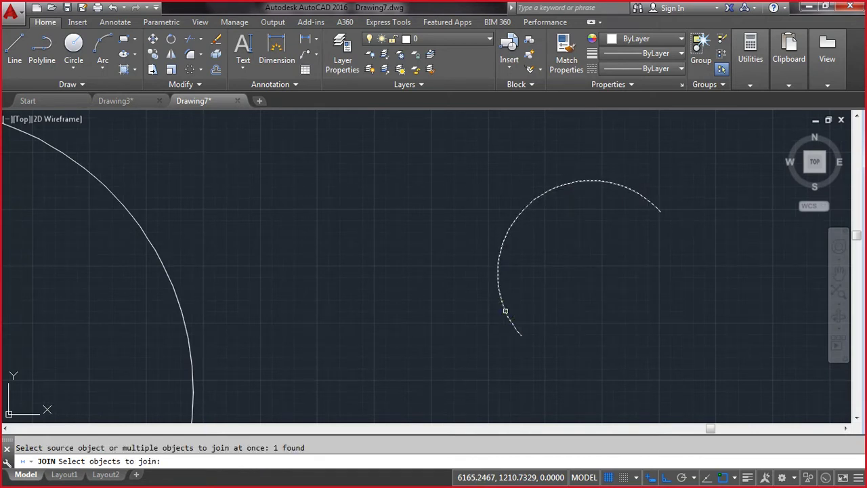
key(Return)
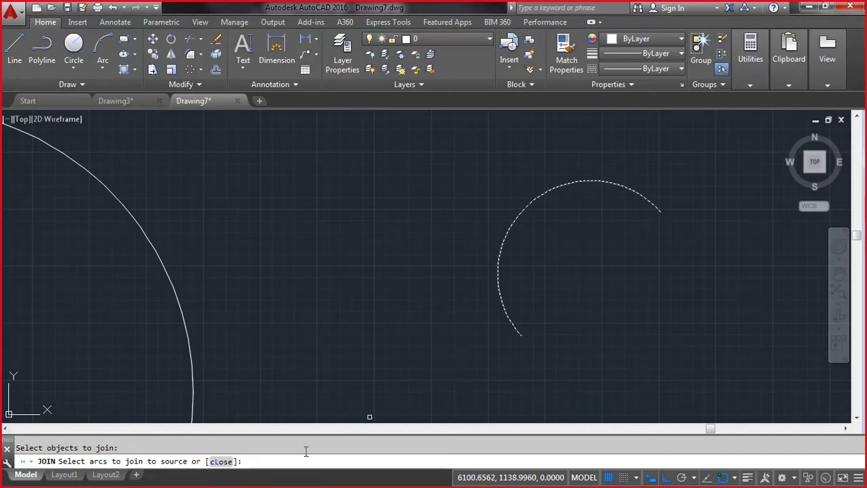
click(222, 460)
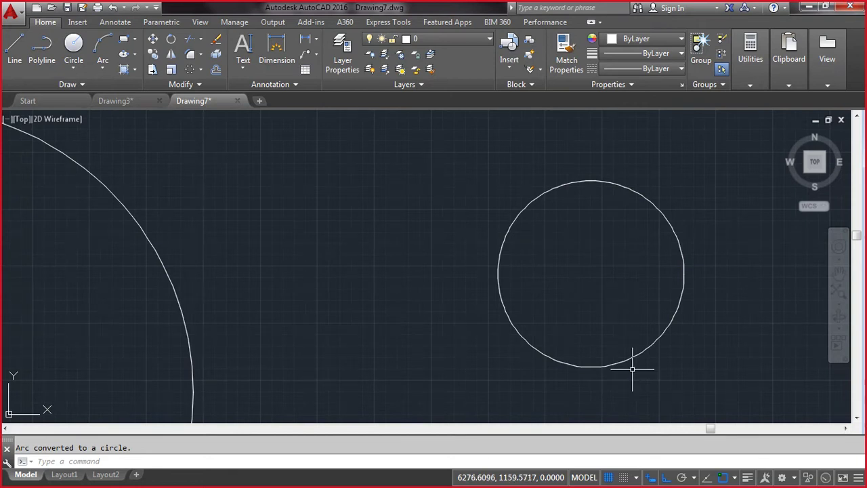
Step: Erase the small separate circle to the right of the overlapping circles
scroll(632, 369, down, 4)
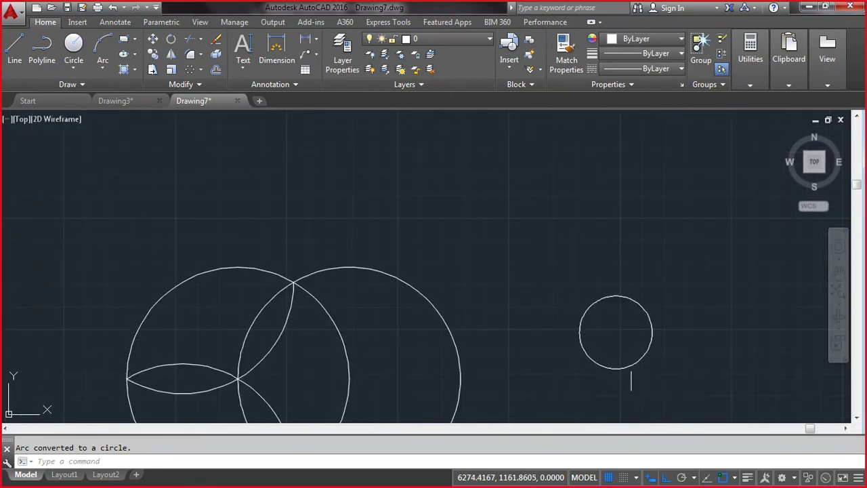
click(633, 369)
click(622, 361)
key(Delete)
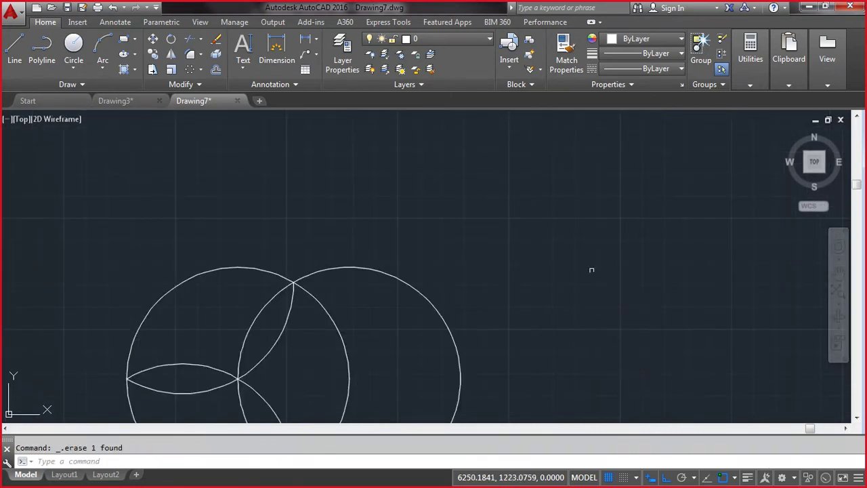
text(l)
key(Return)
key(Escape)
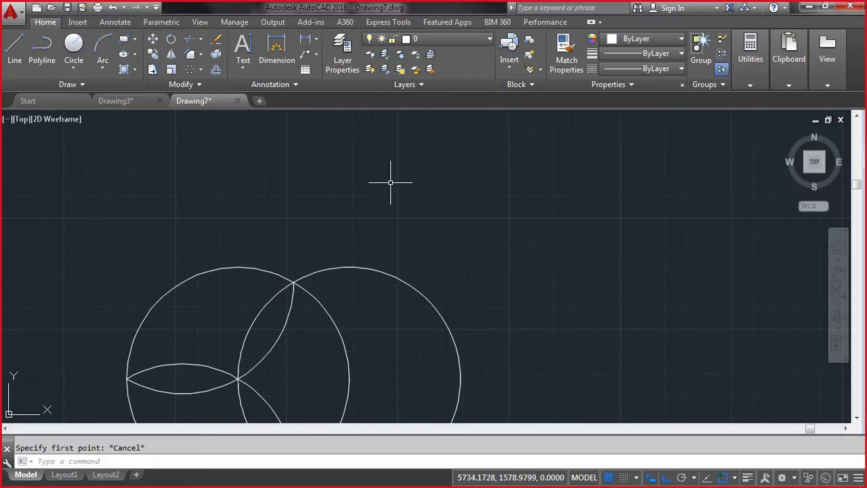
Step: Draw a horizontal line 500 units long in the empty space above the overlapping circles
text(l)
key(Return)
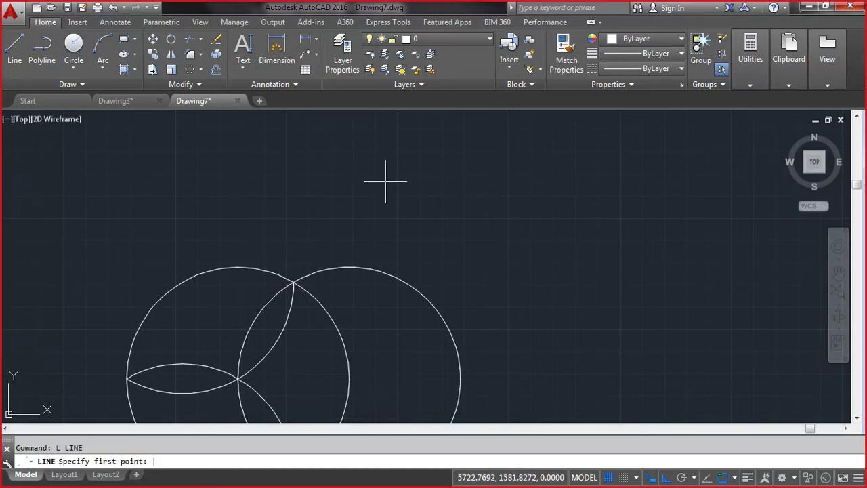
click(385, 181)
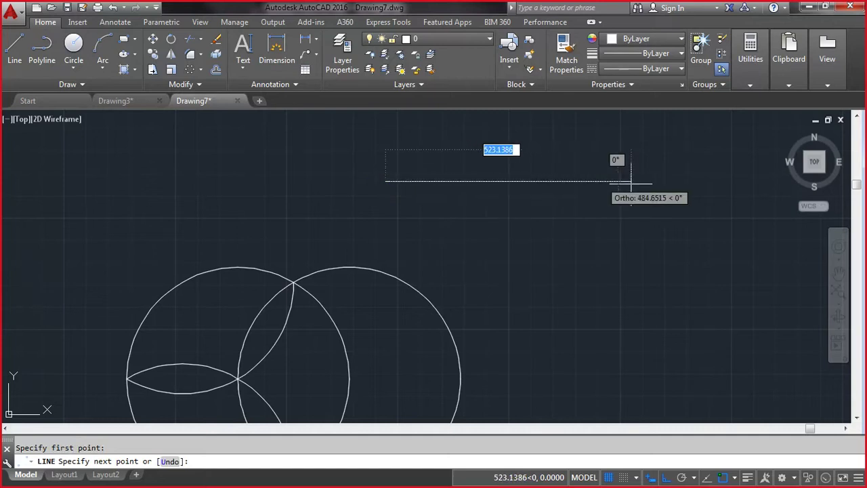
text(500)
key(Return)
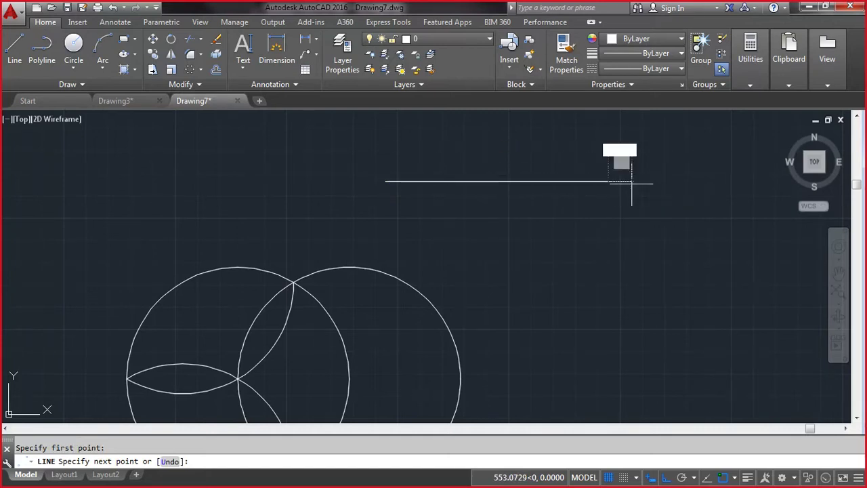
key(Escape)
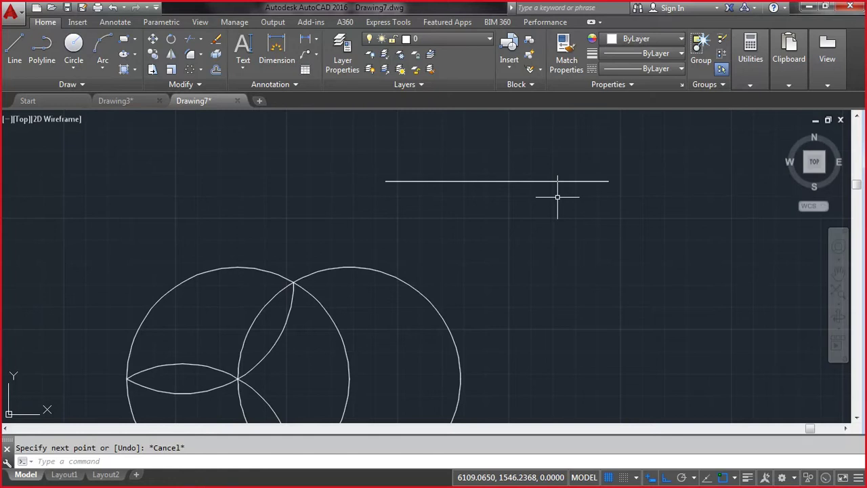
Step: Break the horizontal line at its midpoint, using the First point option with both break points at the same spot
text(break)
key(Return)
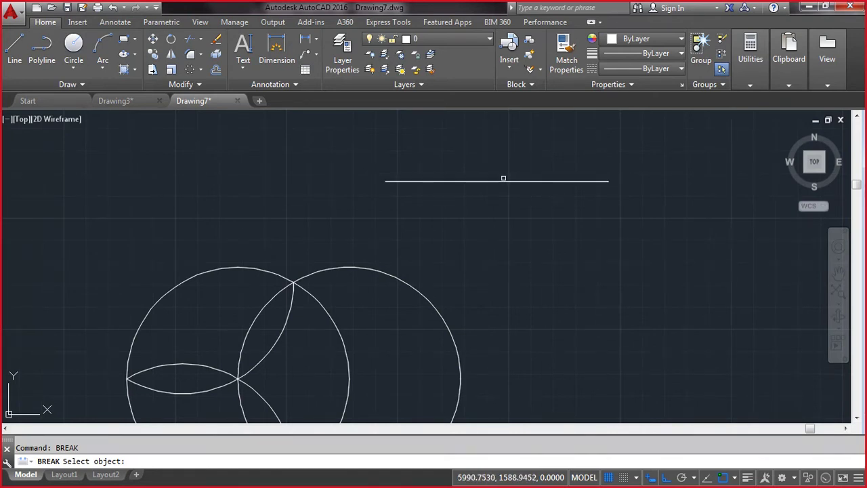
click(501, 180)
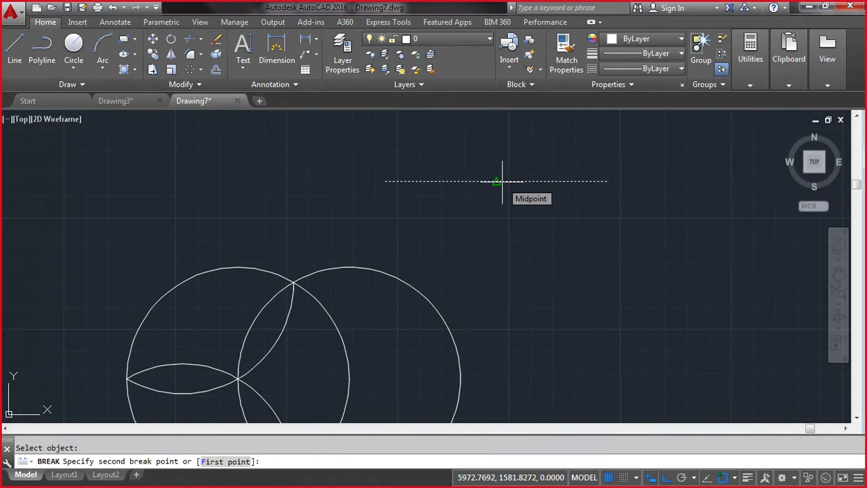
click(219, 461)
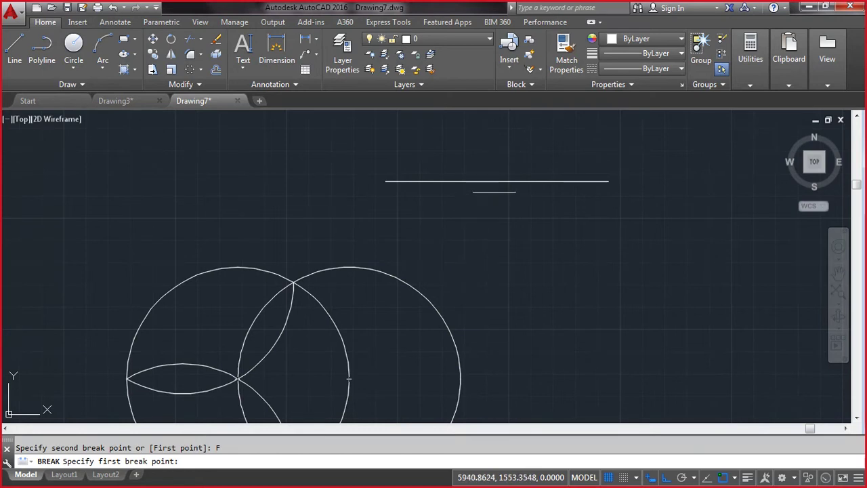
click(497, 181)
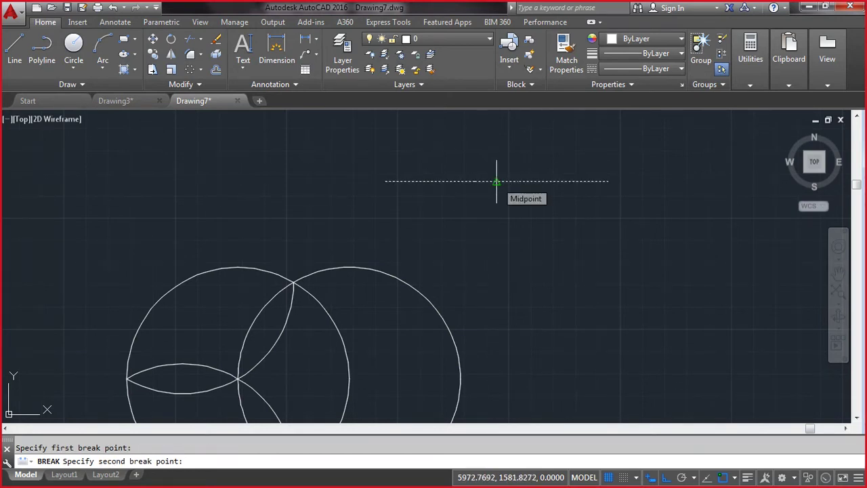
click(496, 180)
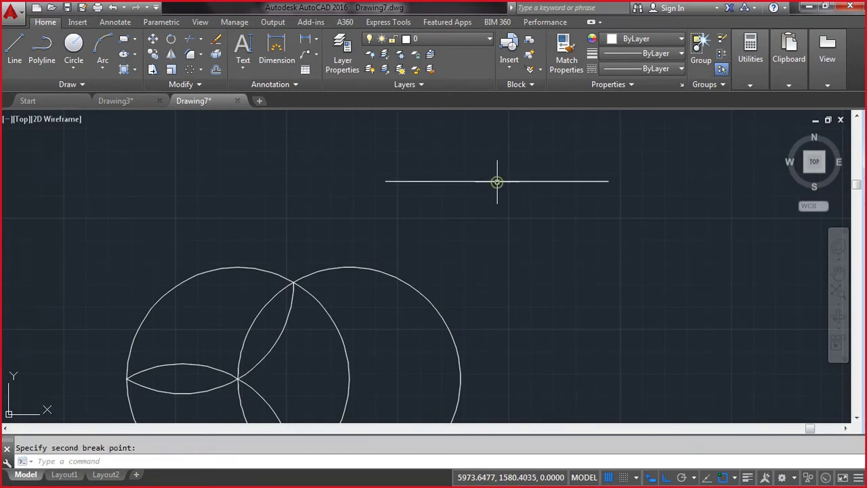
Step: Move the right half of the broken line 200 units horizontally to the right
click(153, 40)
click(617, 201)
click(598, 172)
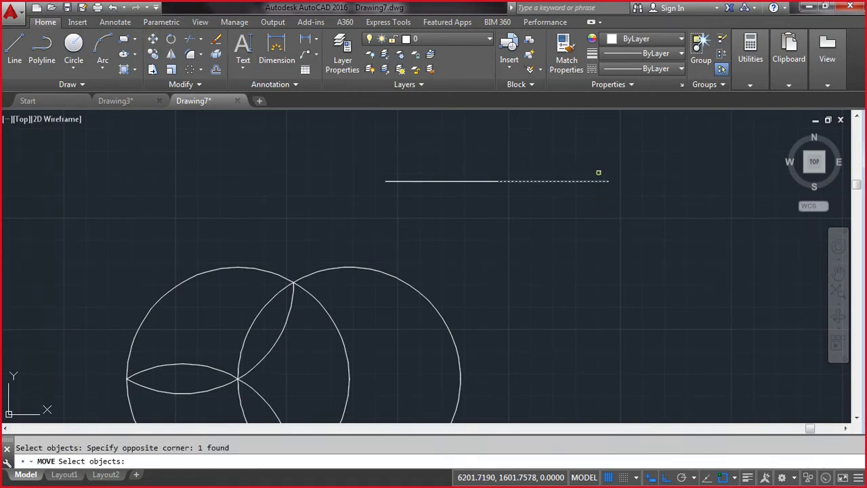
key(Return)
click(478, 256)
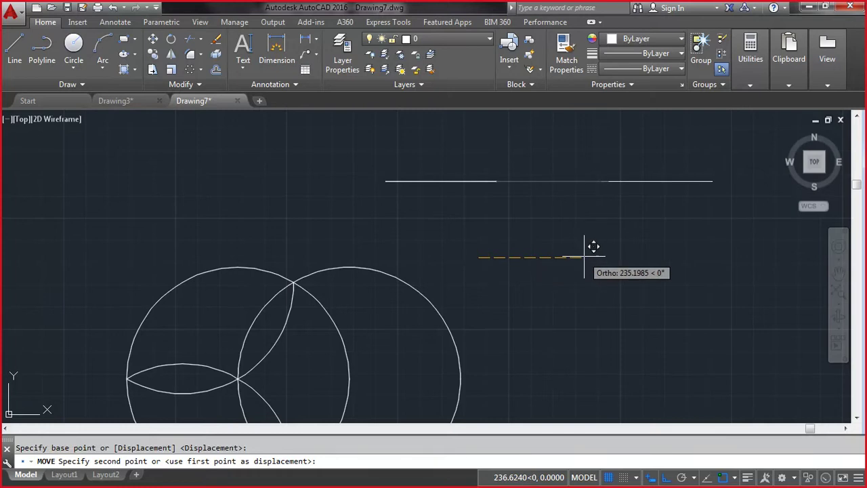
text(200)
key(Return)
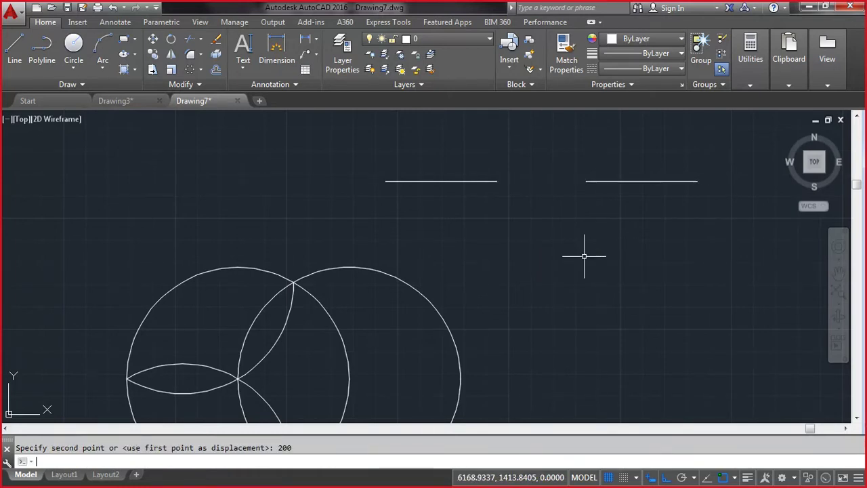
Step: List the properties of the left and right line segments to check their lengths
text(LISt)
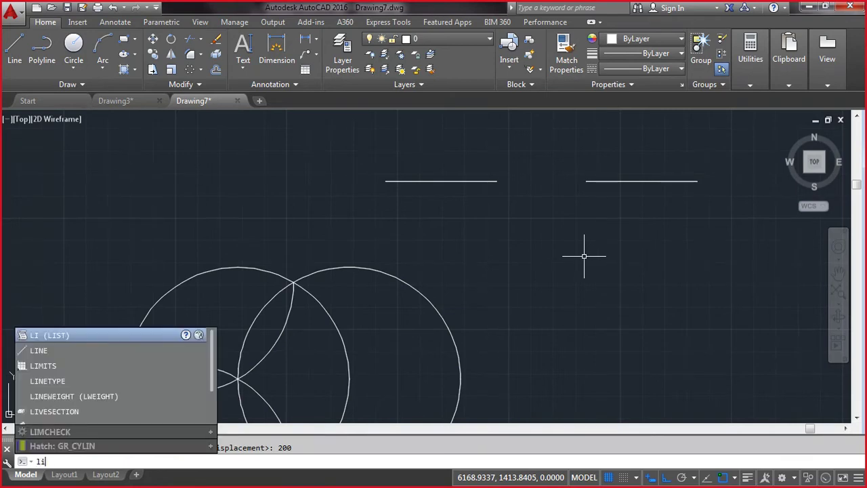
key(Return)
click(420, 181)
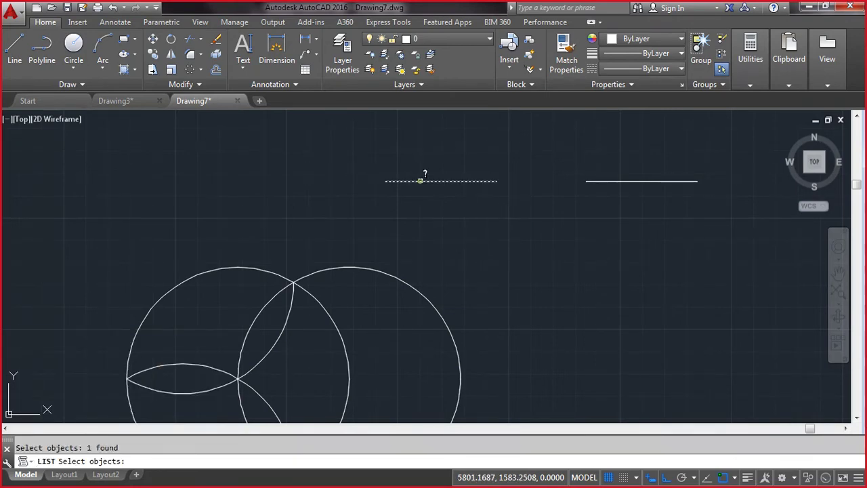
key(Return)
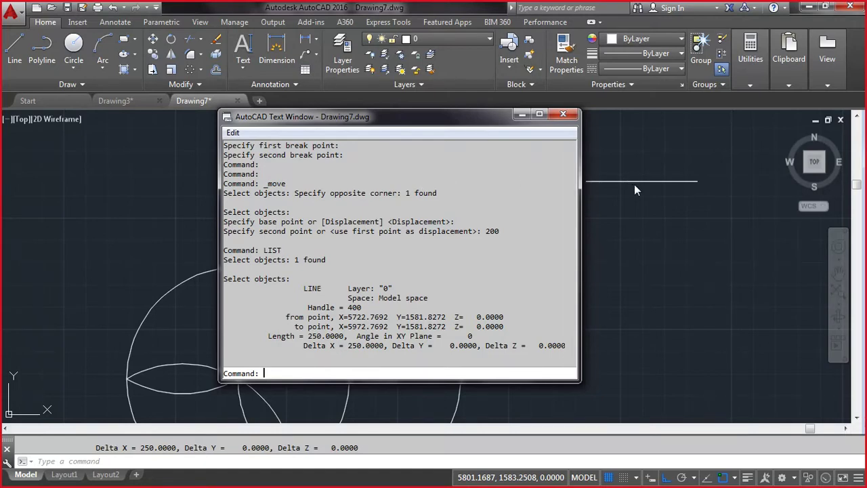
key(Return)
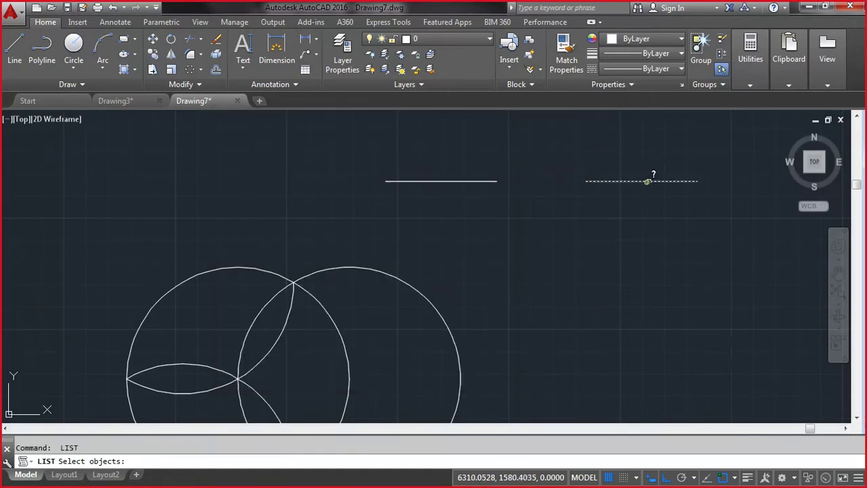
click(649, 181)
key(Return)
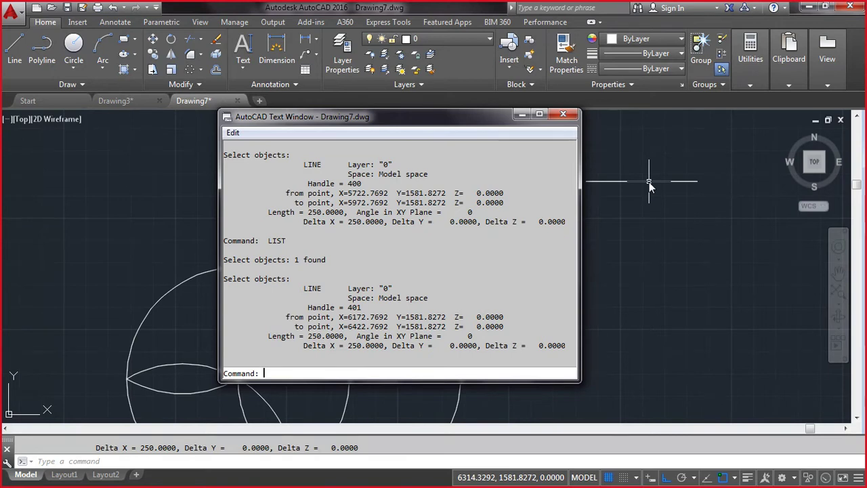
key(Escape)
key(F2)
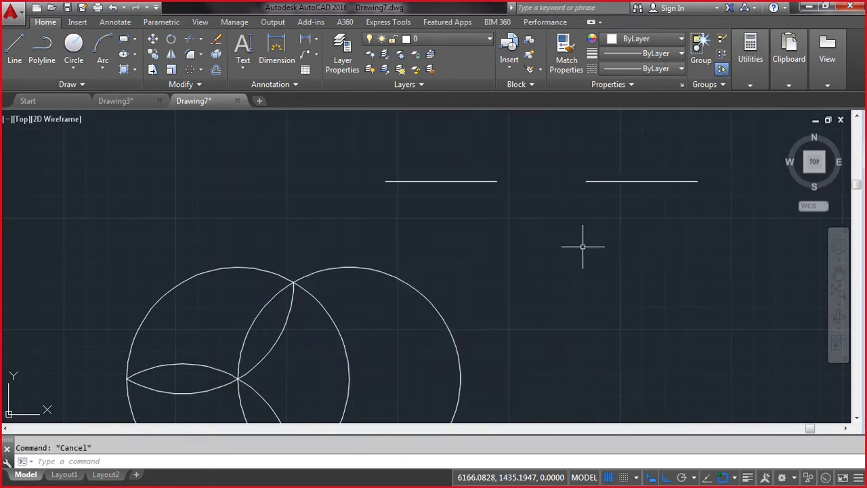
Step: Join the two collinear line segments across the gap into a single line
text(join)
key(Return)
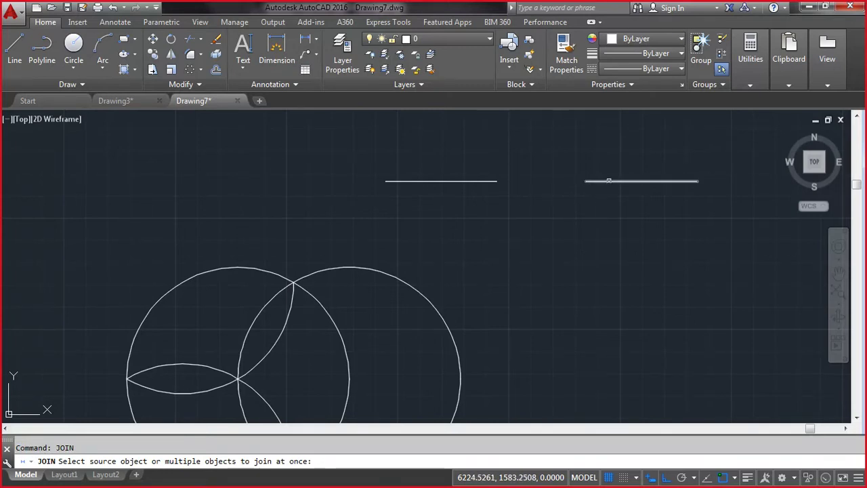
click(609, 181)
click(492, 182)
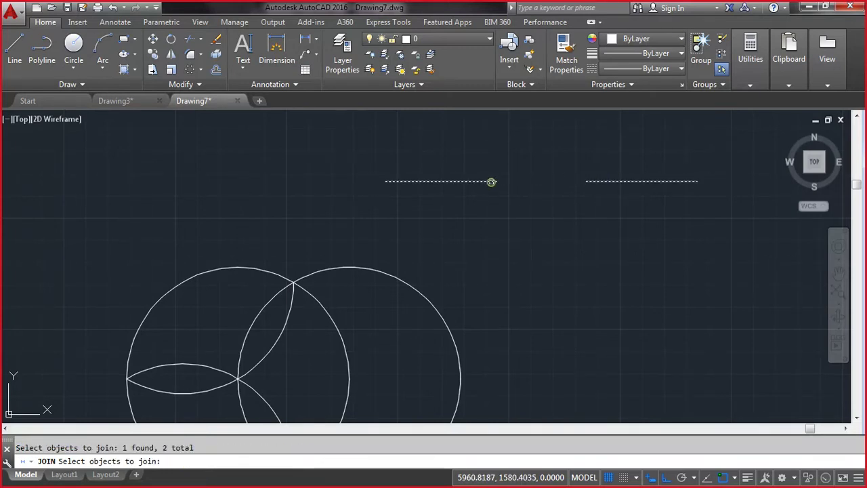
key(Return)
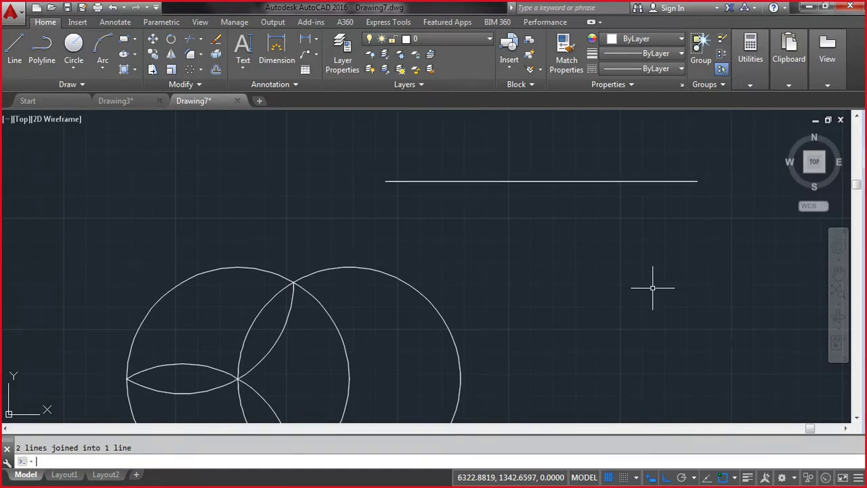
Step: List the properties of the joined line and check its length
text(LIST)
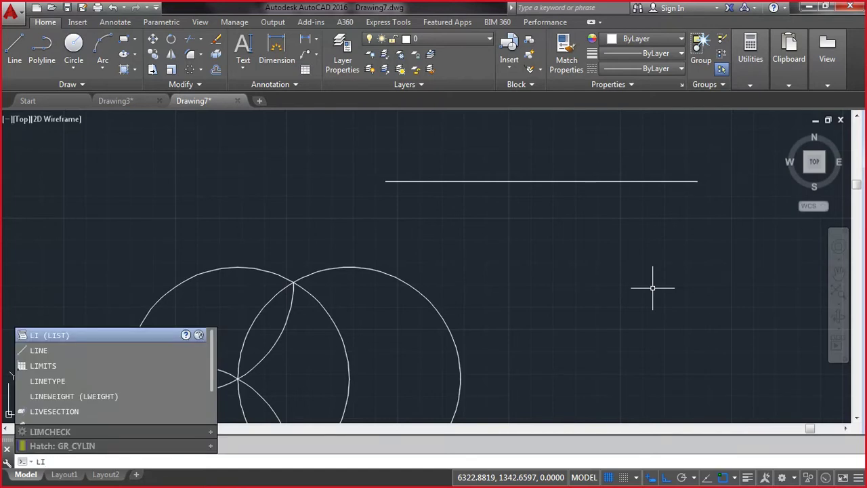
key(Return)
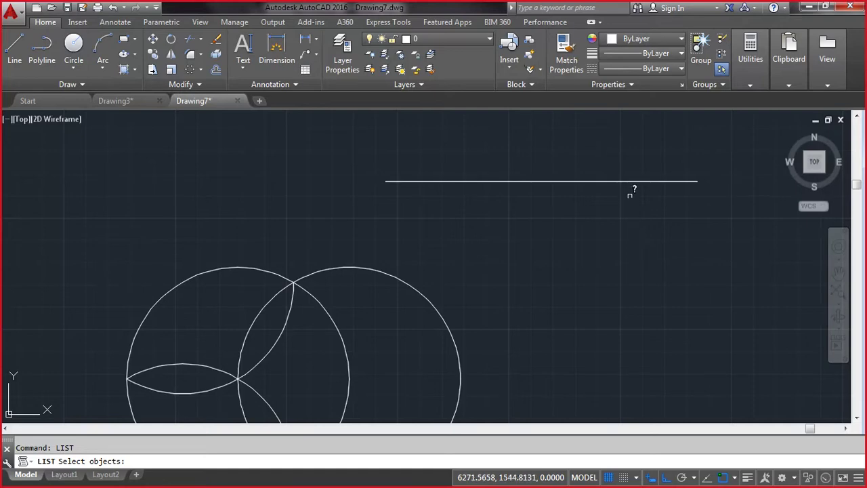
click(631, 182)
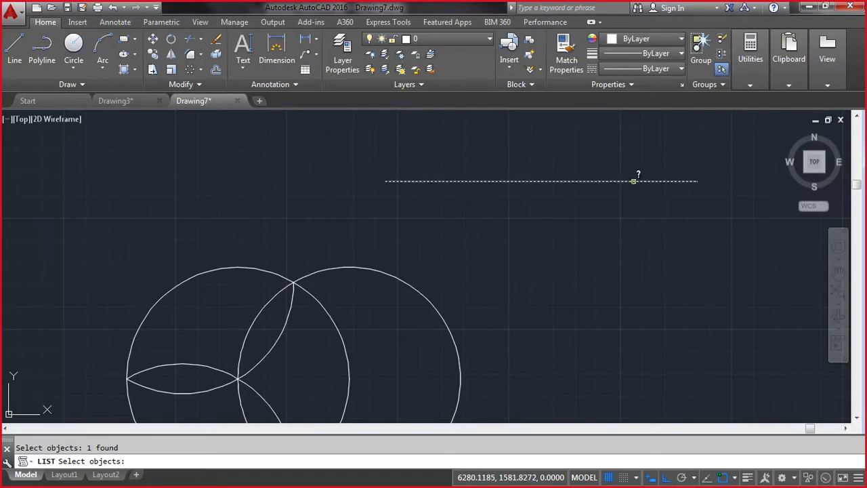
key(Return)
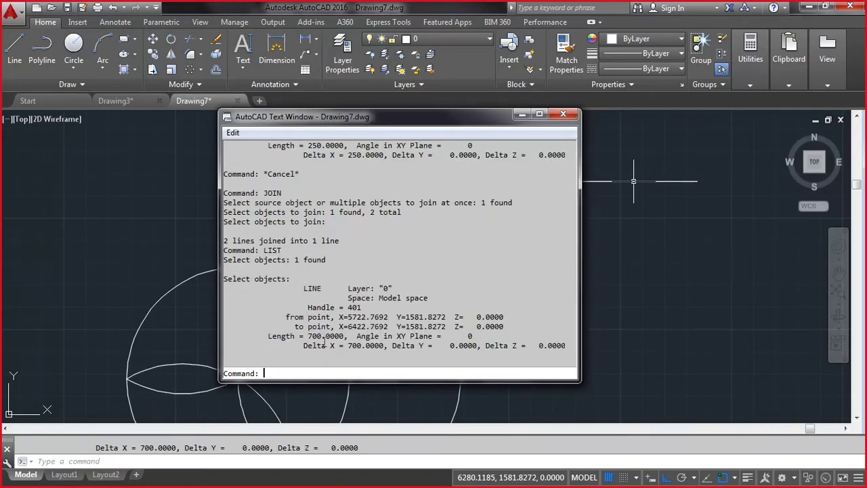
drag(304, 345, 310, 337)
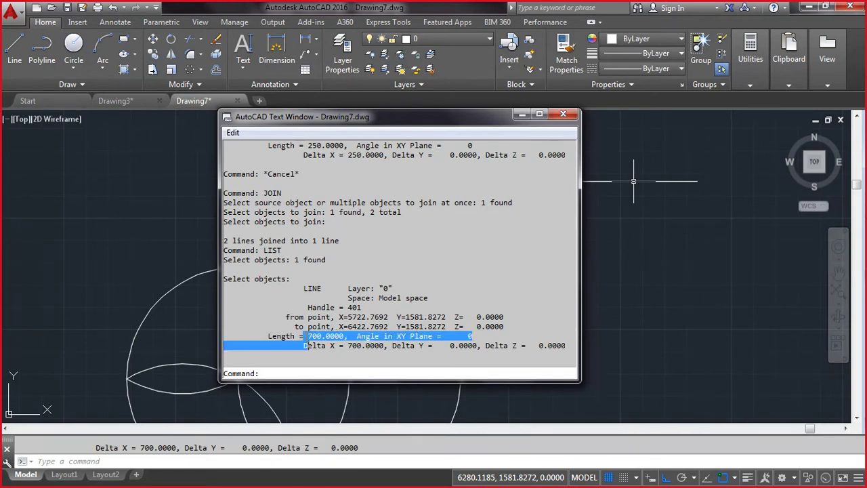
click(664, 336)
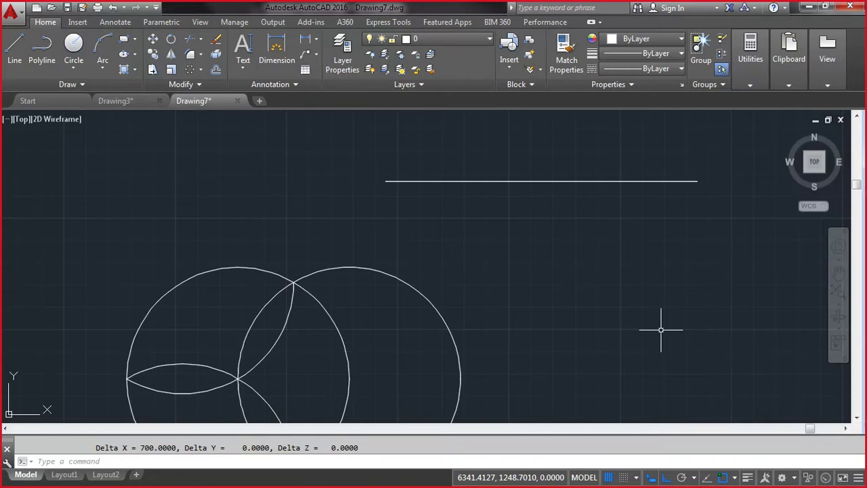
Step: Erase the joined horizontal line above the circles
text(e)
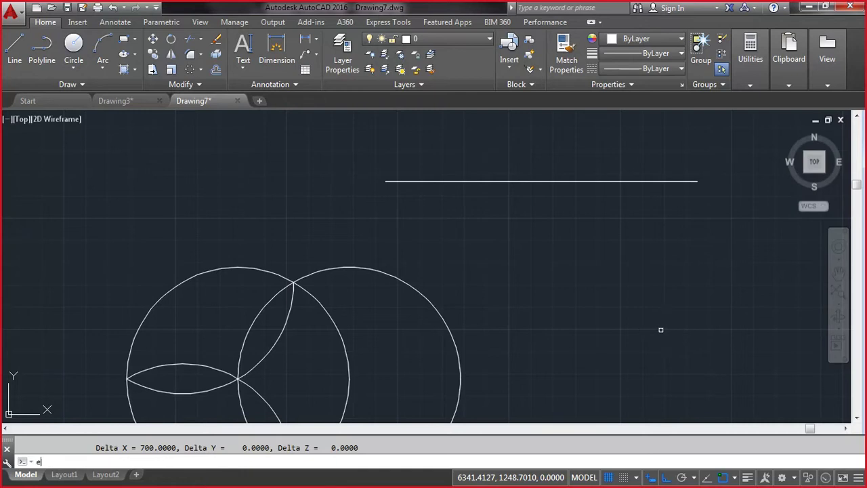
key(Return)
click(605, 201)
click(576, 170)
key(Return)
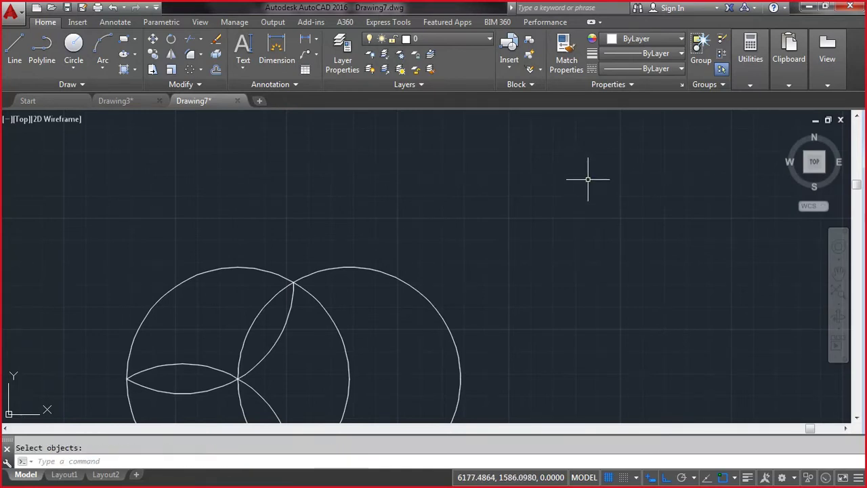
Step: Erase all the remaining circles and arcs from the drawing
text(e)
key(Return)
text(all)
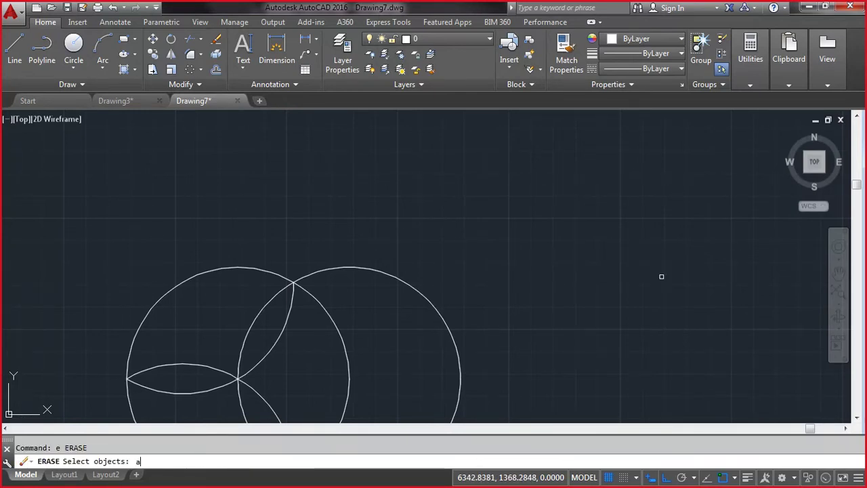
key(Return)
key(Return)
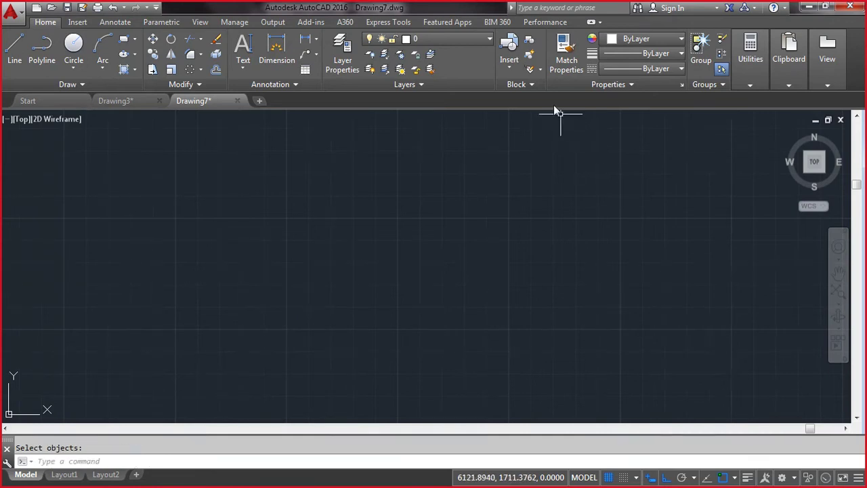
Step: Insert the flower3 block into the left half of the empty drawing area
click(515, 82)
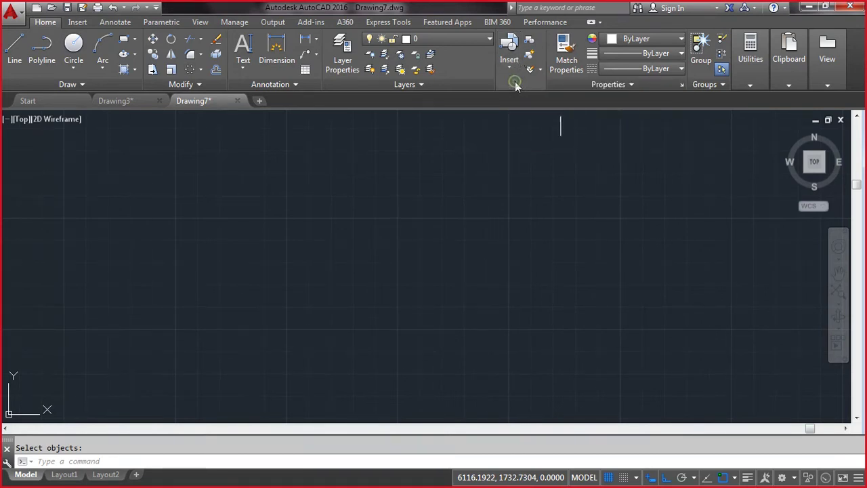
click(513, 59)
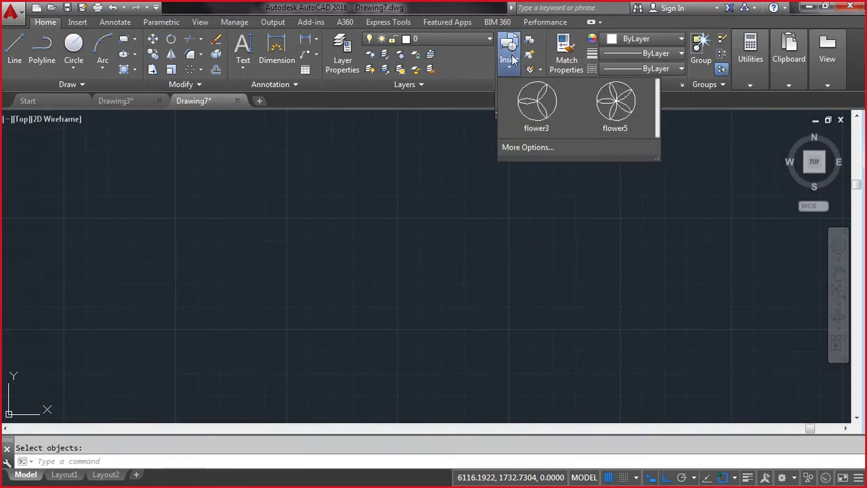
click(539, 100)
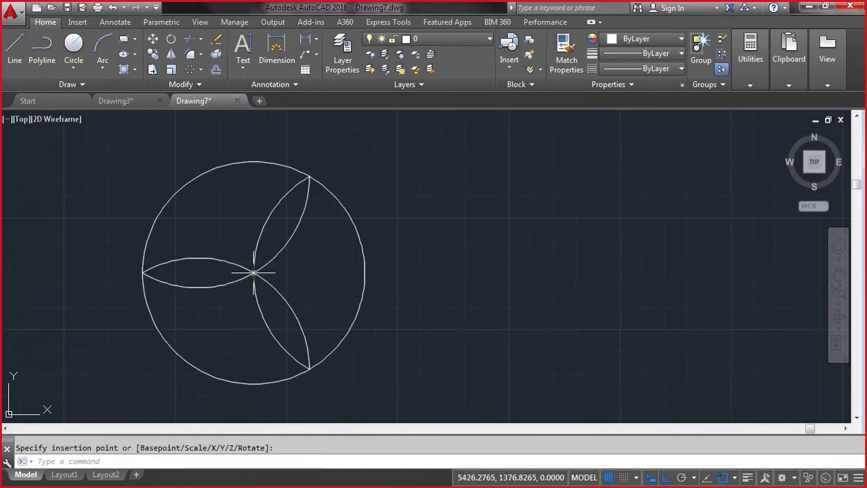
click(253, 272)
Step: Explode the inserted flower block into its separate circle and arcs
text(x)
key(Return)
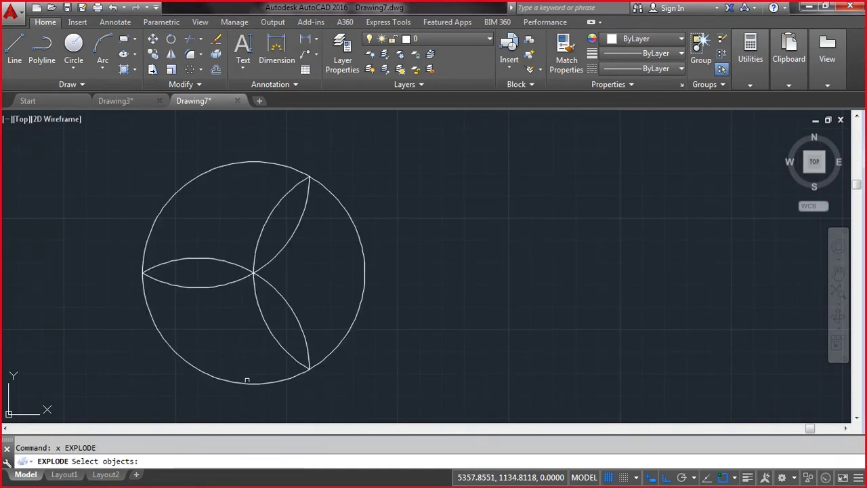
click(337, 379)
click(202, 246)
key(Return)
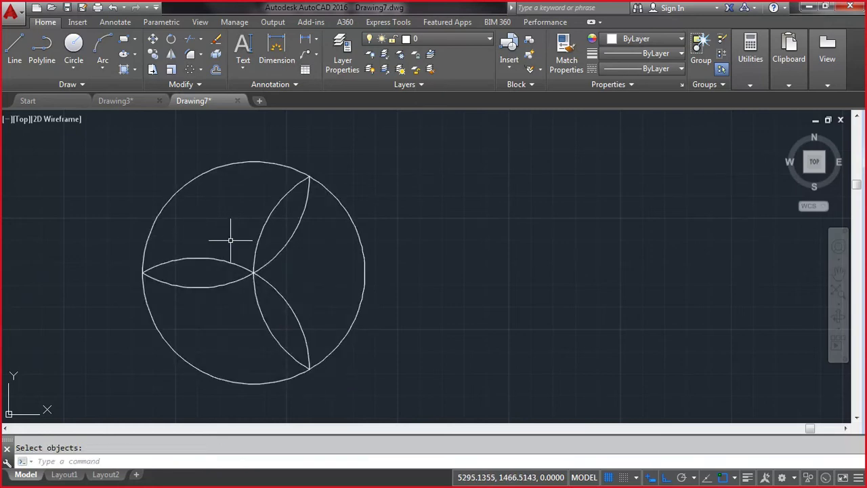
Step: List the properties of the exploded flower's outer circle and close the listing
text(li)
key(Return)
click(360, 234)
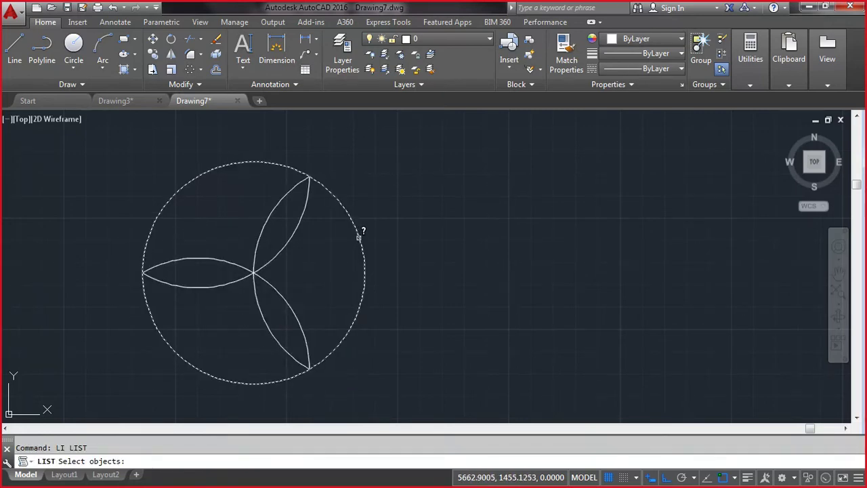
key(Return)
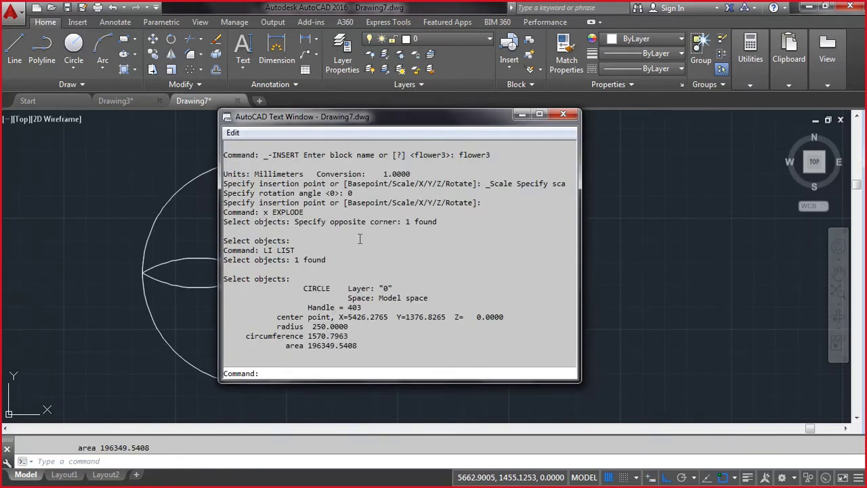
key(F2)
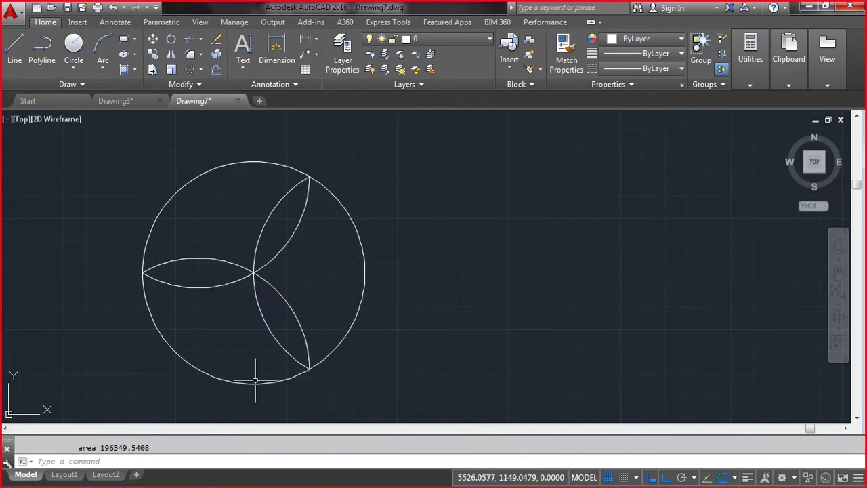
Step: Select the whole exploded flower and list the properties of its circle and petal arcs
click(117, 400)
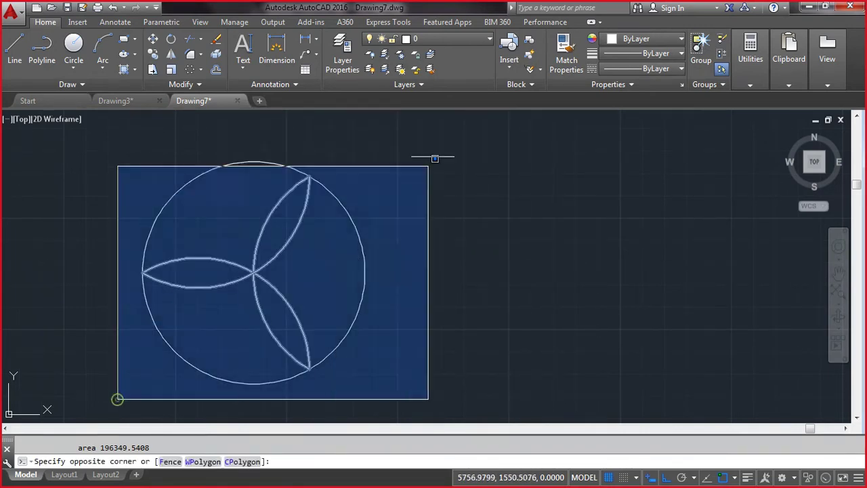
click(429, 164)
text(list)
key(Return)
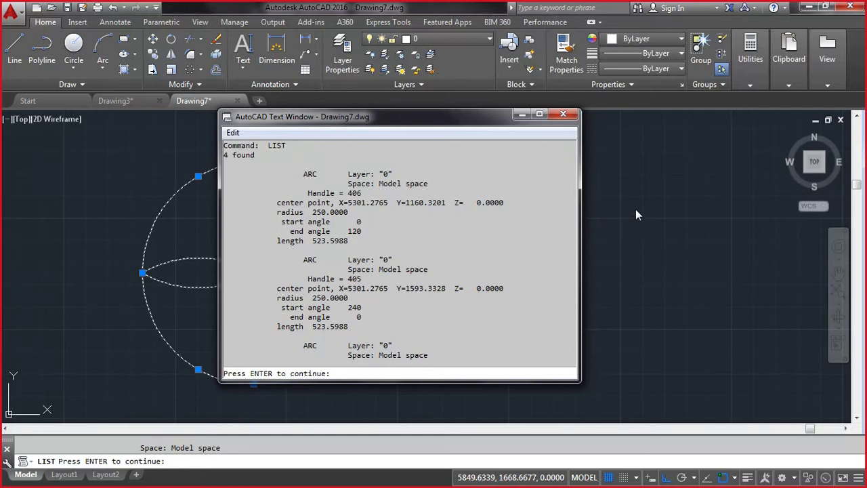
key(Escape)
key(Escape)
Step: Erase every object of the exploded flower to empty the drawing
text(e)
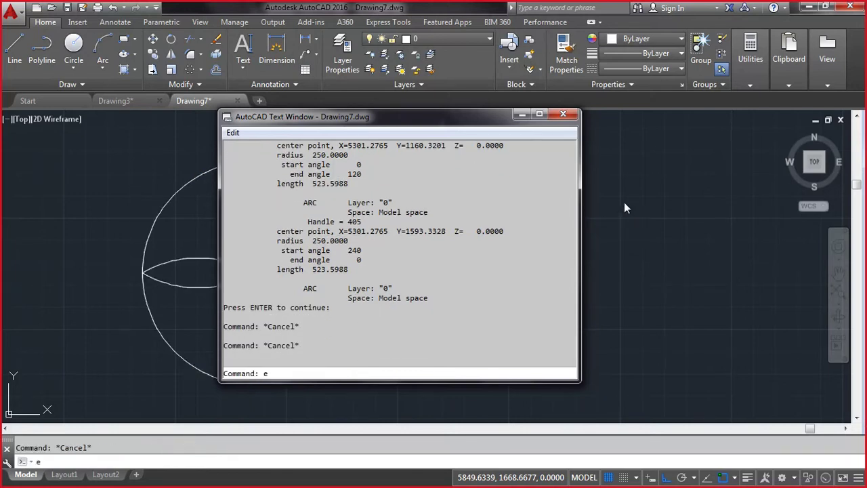
key(Return)
text(all)
key(Return)
key(Return)
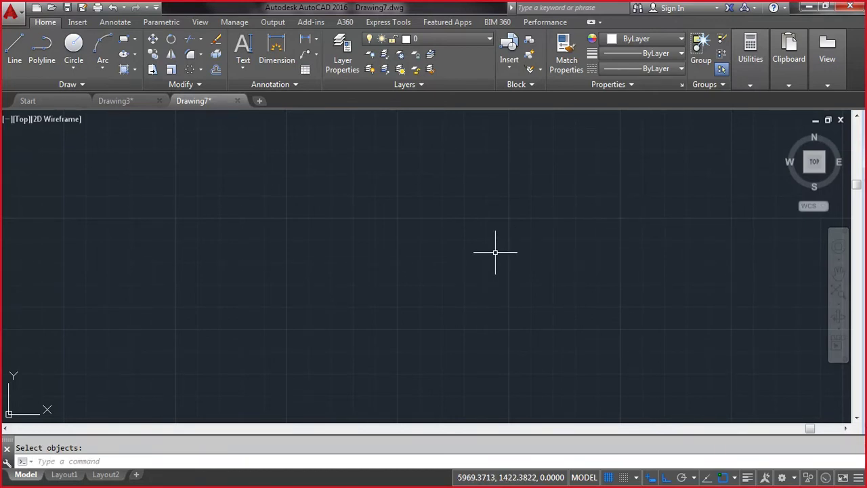
Step: Check the Allow exploding option in the Block Definition dialog, leaving it without defining a block
text(block)
key(Return)
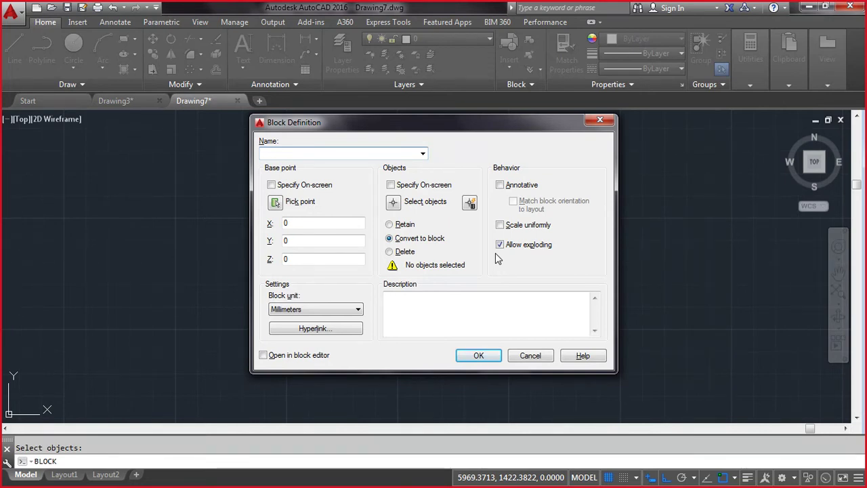
click(528, 358)
click(530, 357)
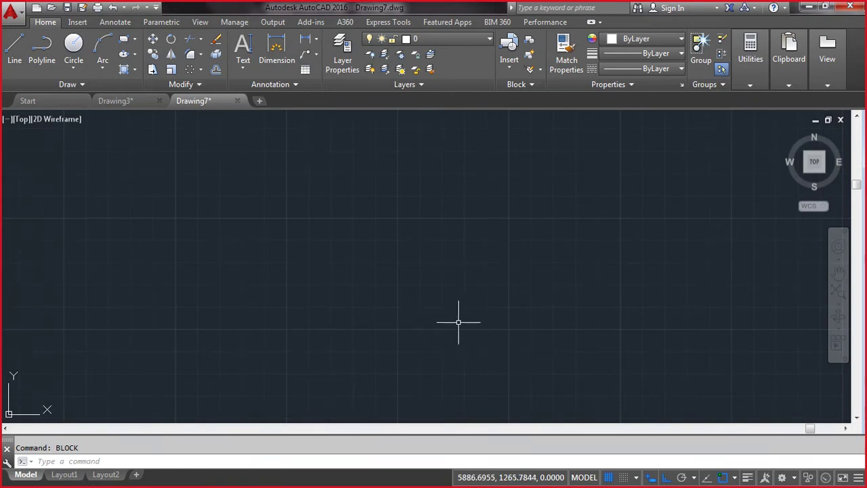
Step: Try to draw a 10000-unit line starting near the left edge of the drawing area
text(l)
key(Return)
click(61, 274)
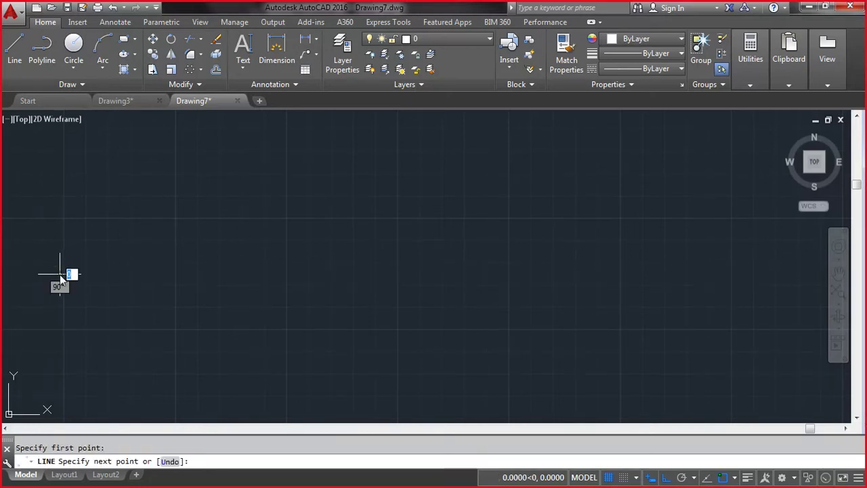
text(10000)
key(Return)
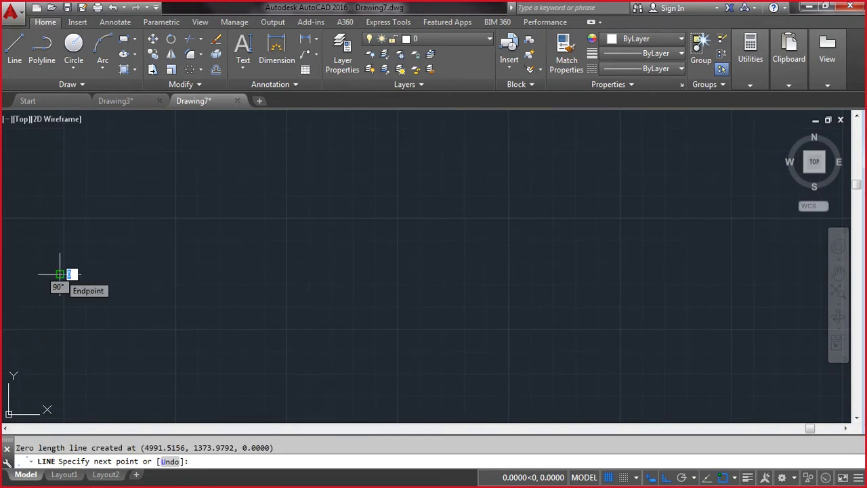
key(Escape)
Step: Erase the stray zero-length line from the drawing
text(z)
key(Return)
text(e)
key(Return)
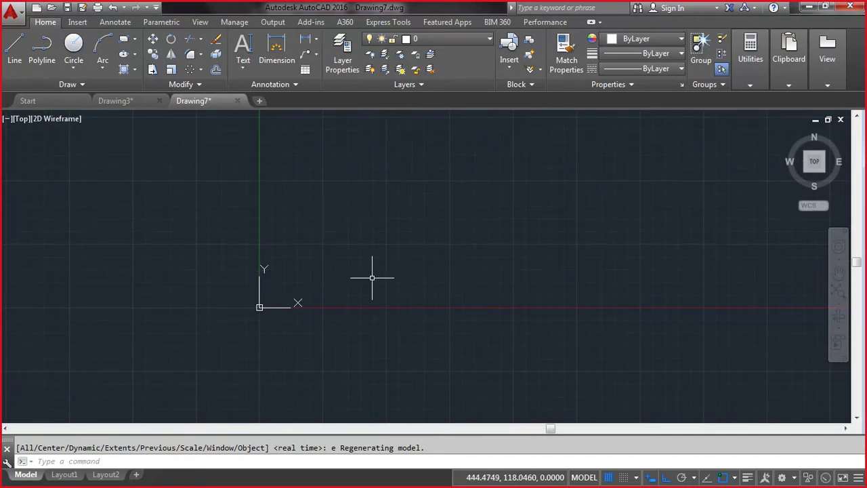
text(e)
key(Return)
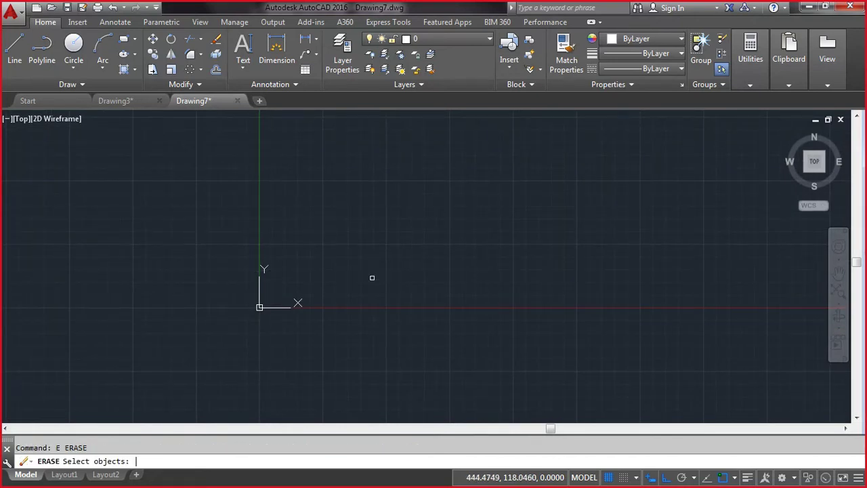
key(Return)
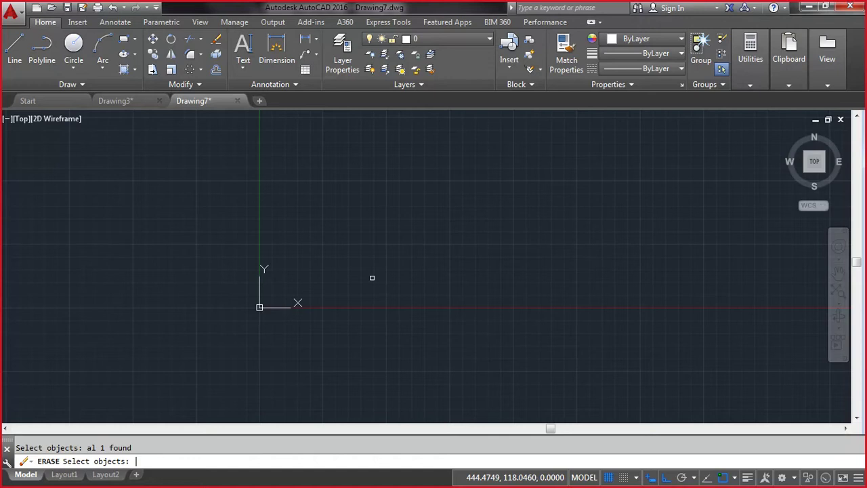
text(a)
key(BackSpace)
key(BackSpace)
key(Return)
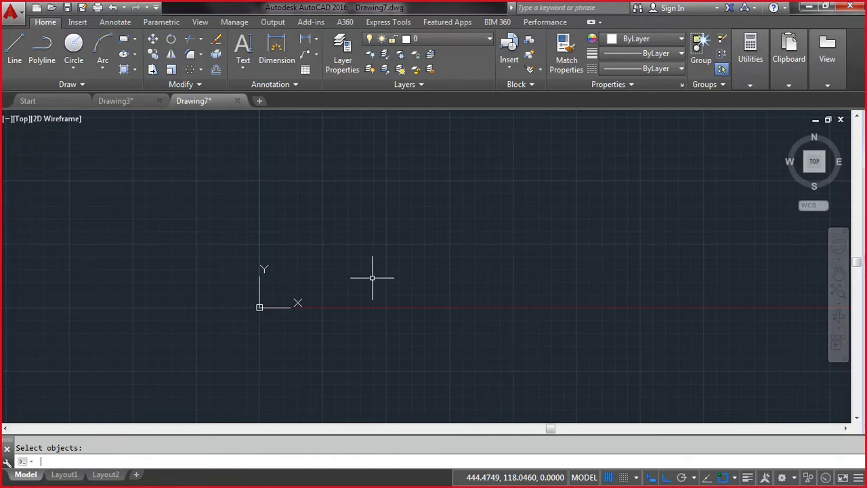
Step: Draw a horizontal line 10000 units long, starting left of and slightly above the origin
text(l)
key(Return)
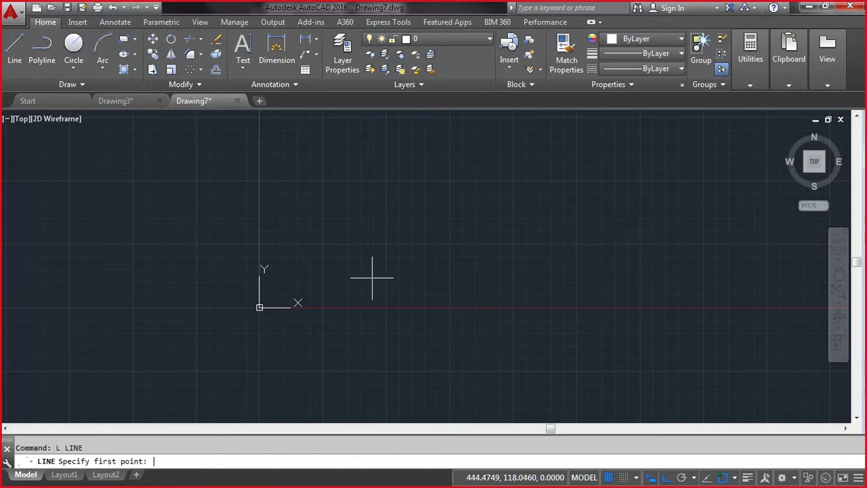
click(78, 259)
text(1000)
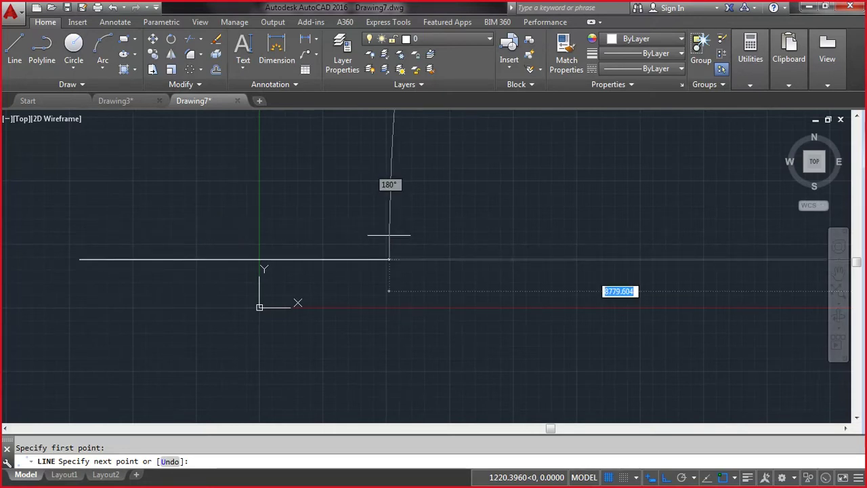
key(Return)
key(Escape)
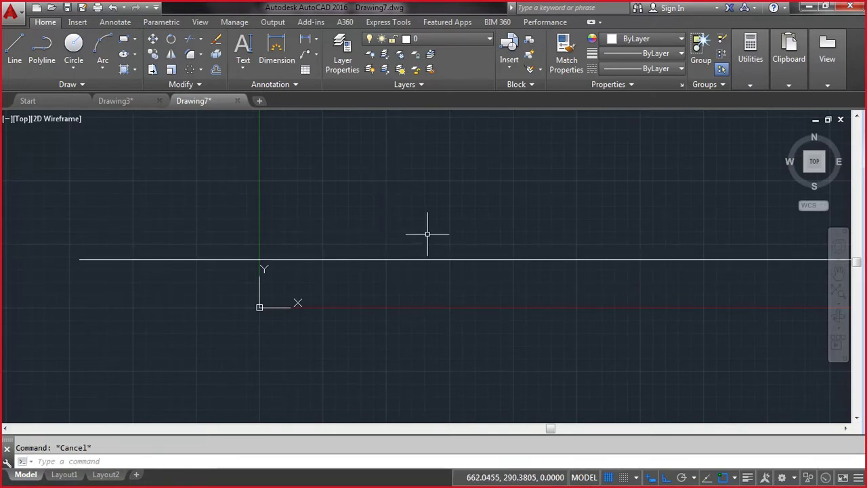
Step: Turn off the display of the UCS icon in the drawing
scroll(426, 237, down, 4)
text(z)
key(Return)
scroll(459, 244, up, 4)
text(e)
key(Return)
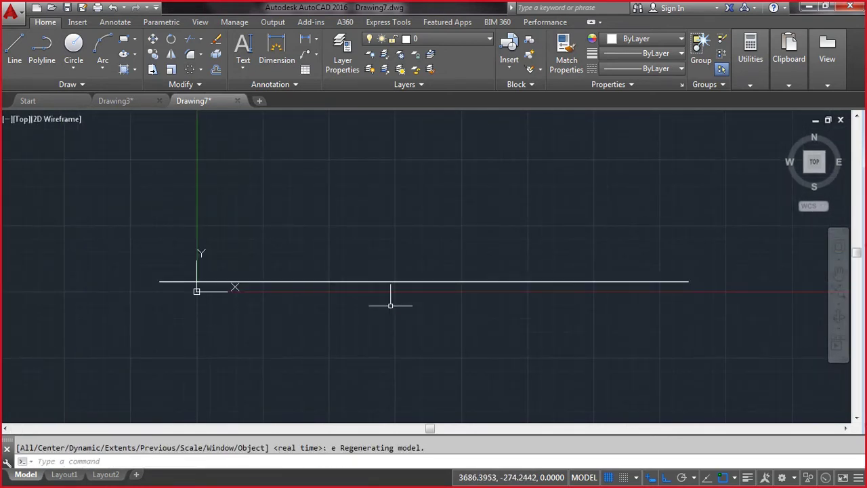
click(200, 22)
click(15, 61)
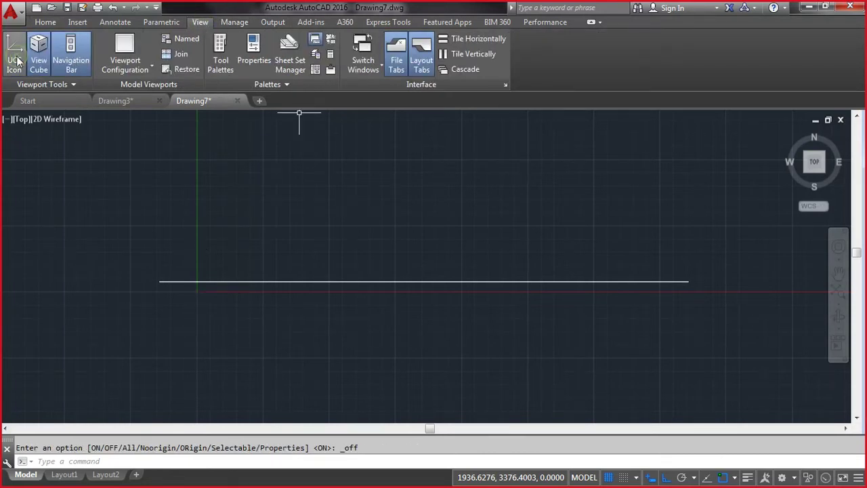
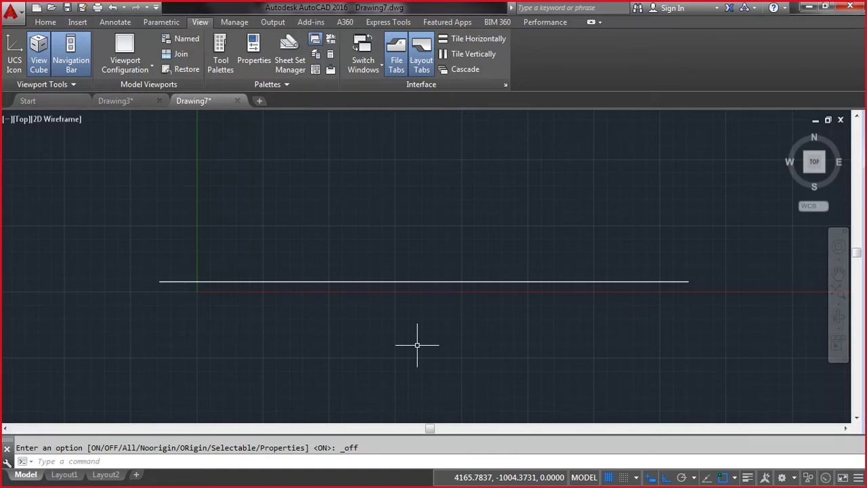
Step: Divide the horizontal line into 10 equal segments with the Divide command
text(divide)
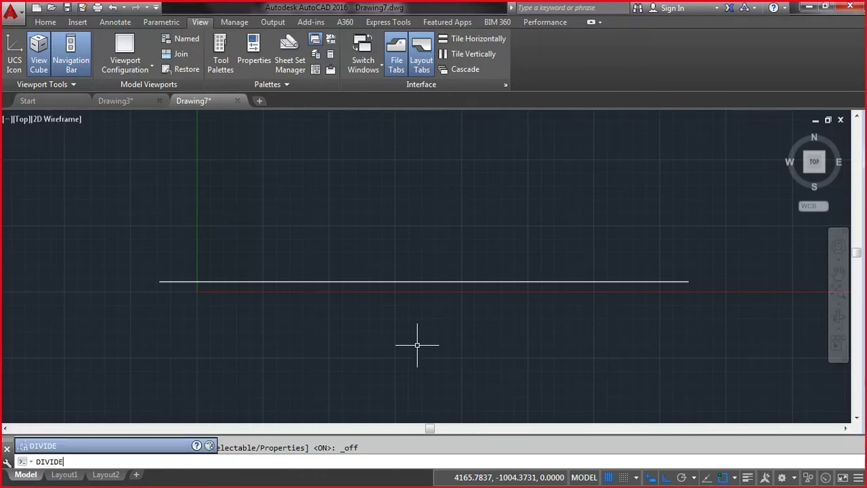
key(Return)
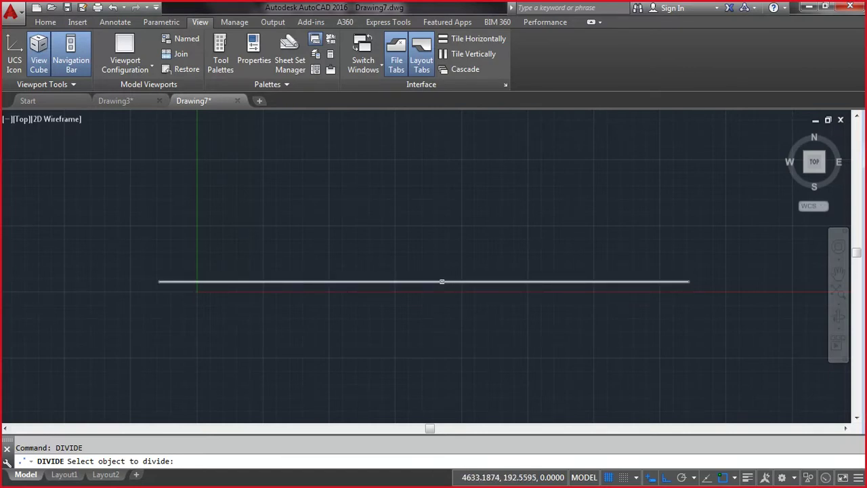
click(444, 282)
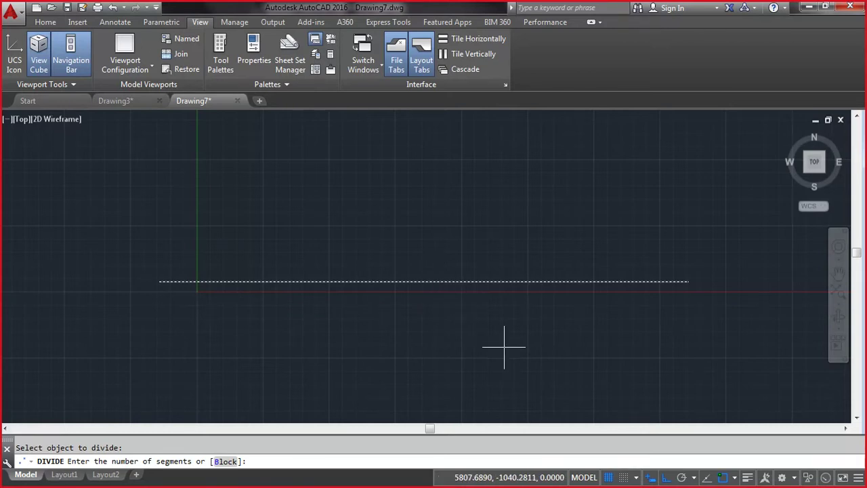
text(10)
key(Return)
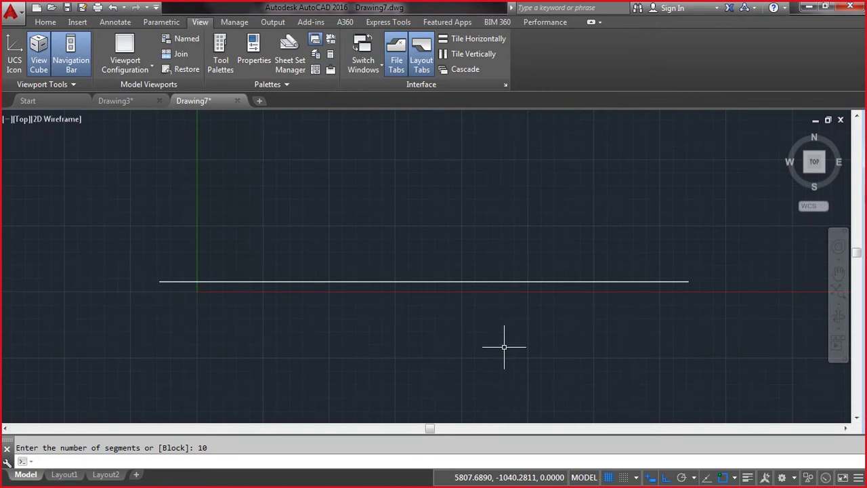
Step: Set the point style to a circle crossed by an X, keeping the size relative to the screen
text(ddptype)
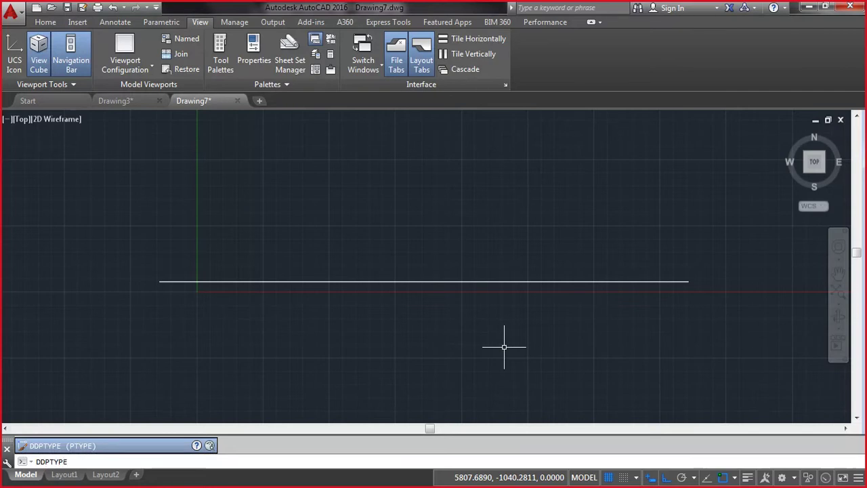
key(Return)
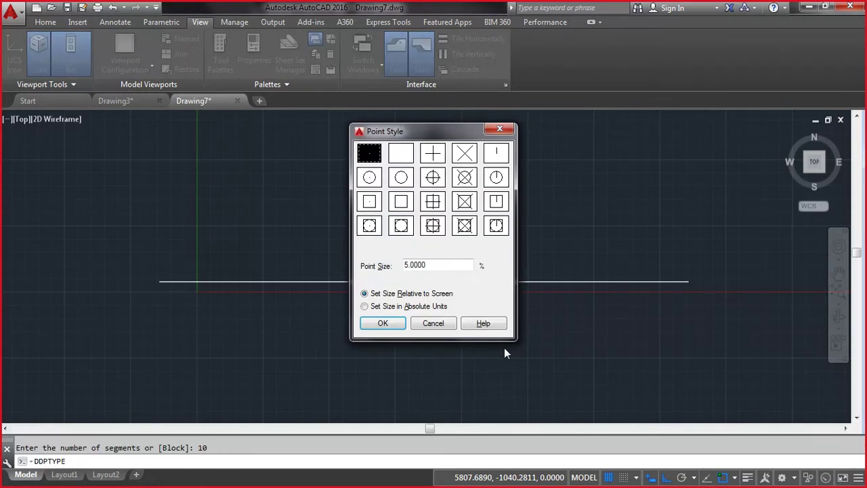
click(464, 178)
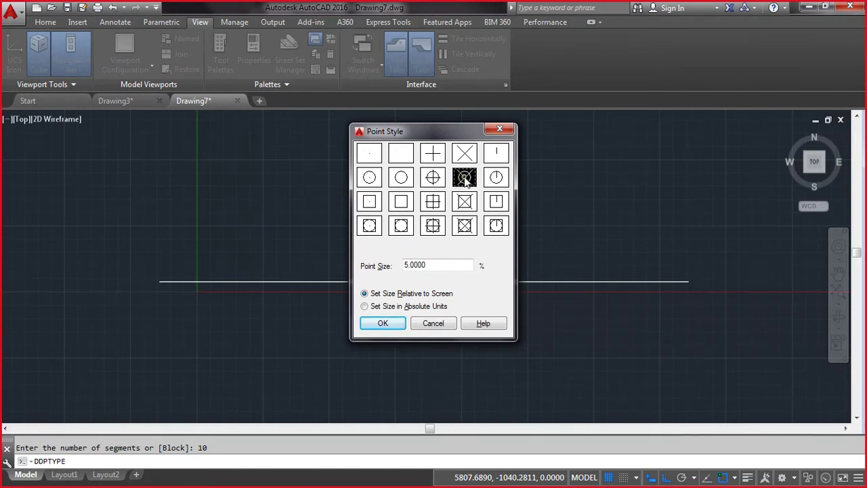
click(383, 323)
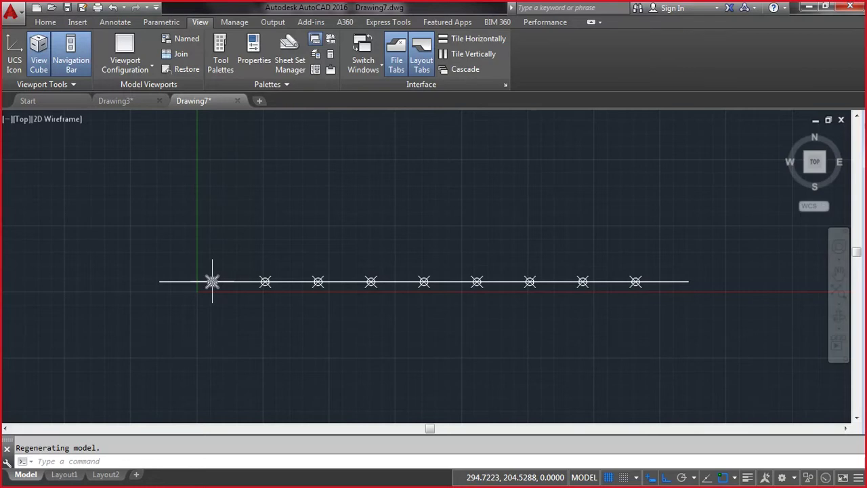
Step: Turn on the Node object snap and turn off the Quadrant object snap
click(42, 22)
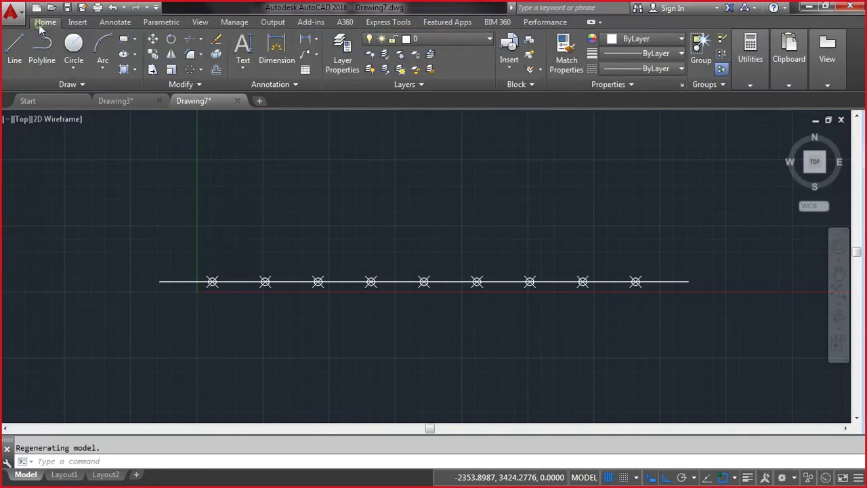
click(15, 49)
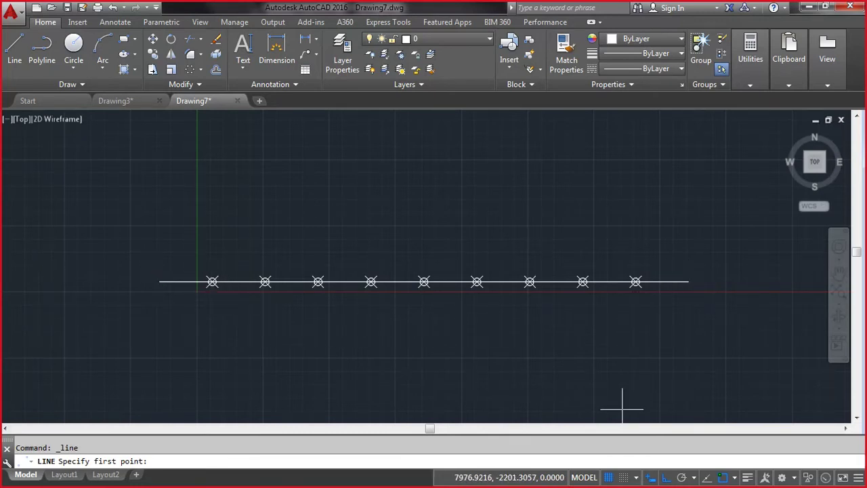
right_click(722, 476)
click(735, 461)
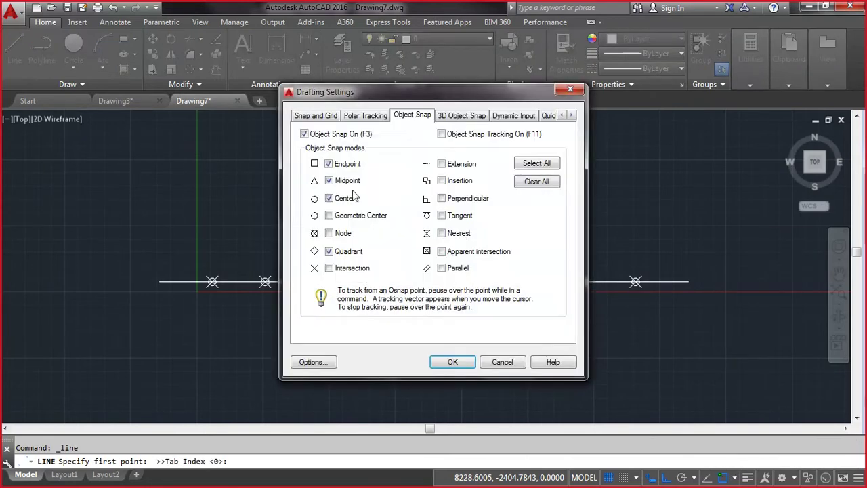
click(330, 233)
click(329, 251)
click(445, 362)
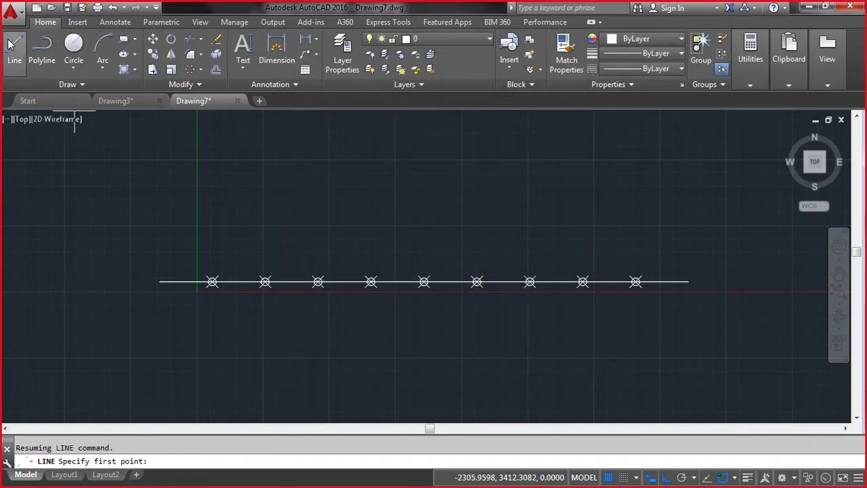
Step: Draw a vertical line 1000 units long upward from the leftmost division point
click(10, 41)
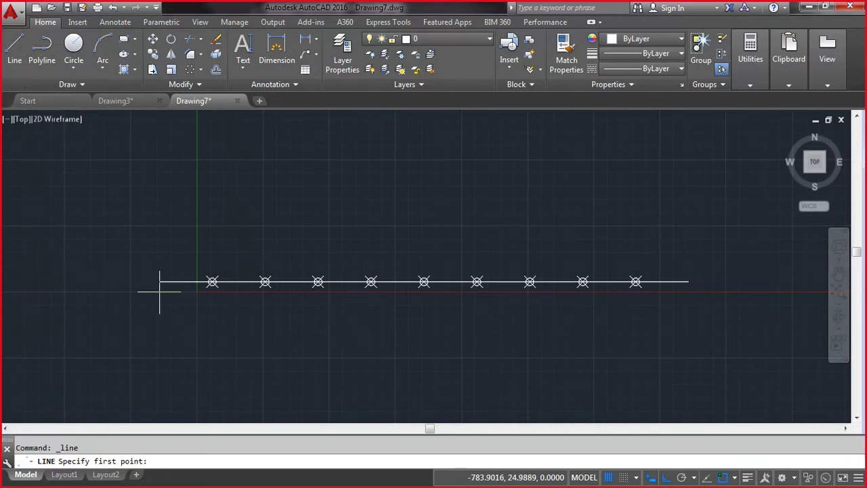
click(211, 281)
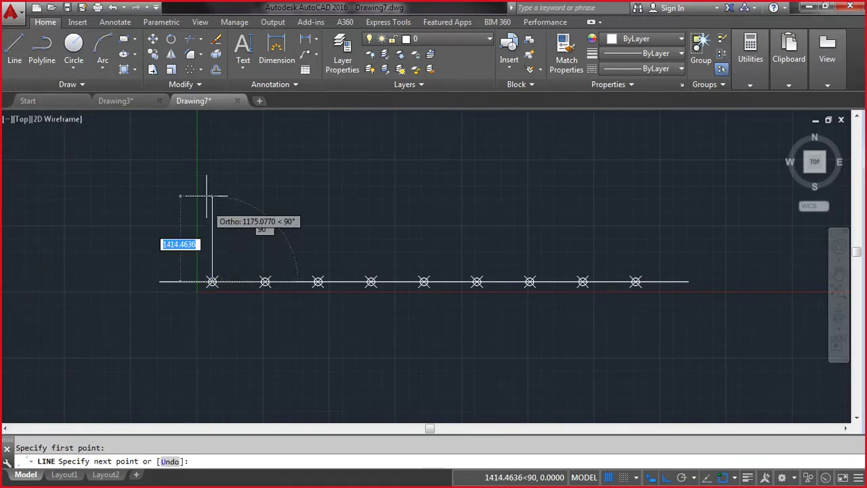
text(10)
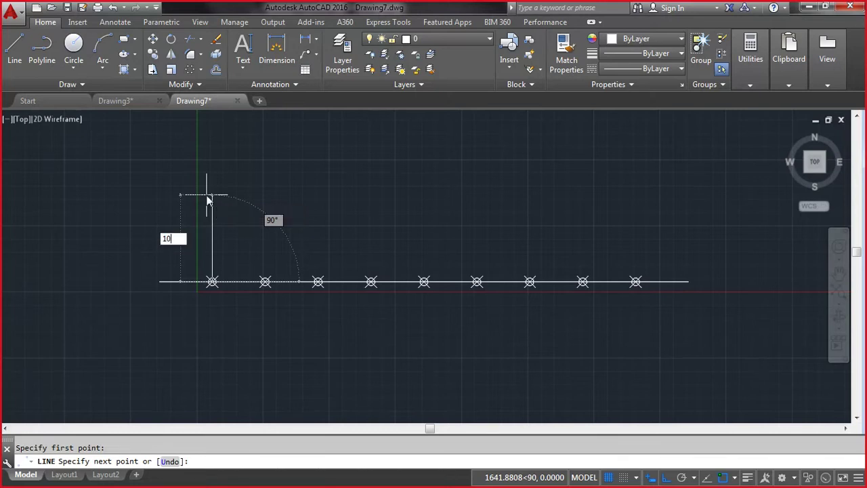
text(00)
key(Return)
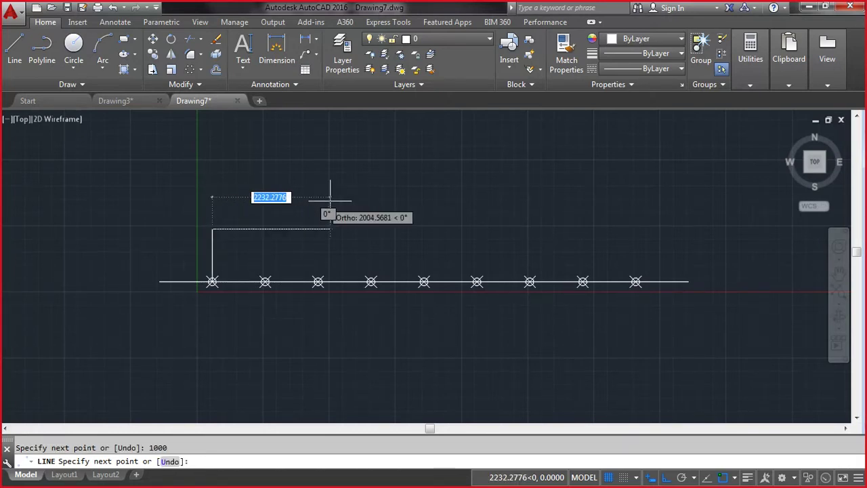
key(Escape)
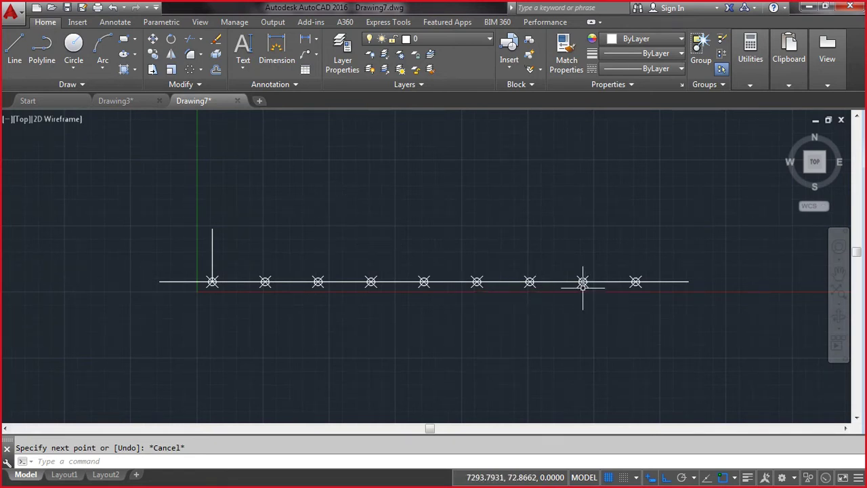
Step: Draw a circle of radius 500 centred on the eighth division point from the left
click(74, 44)
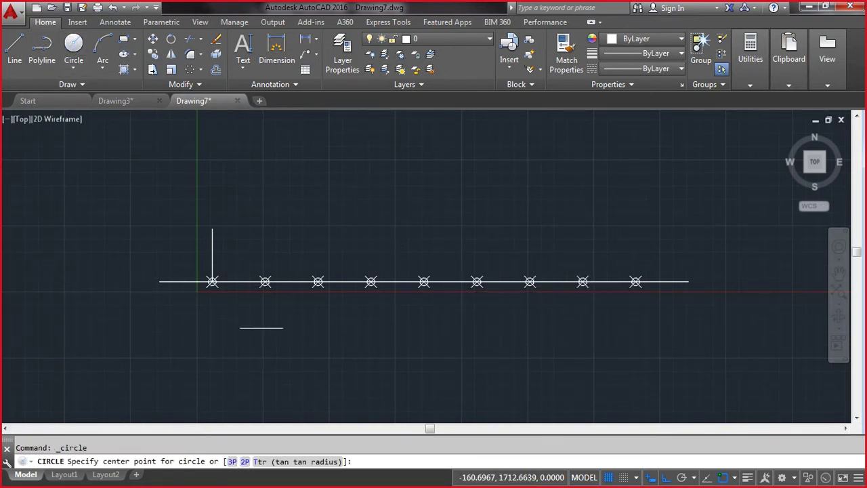
click(583, 282)
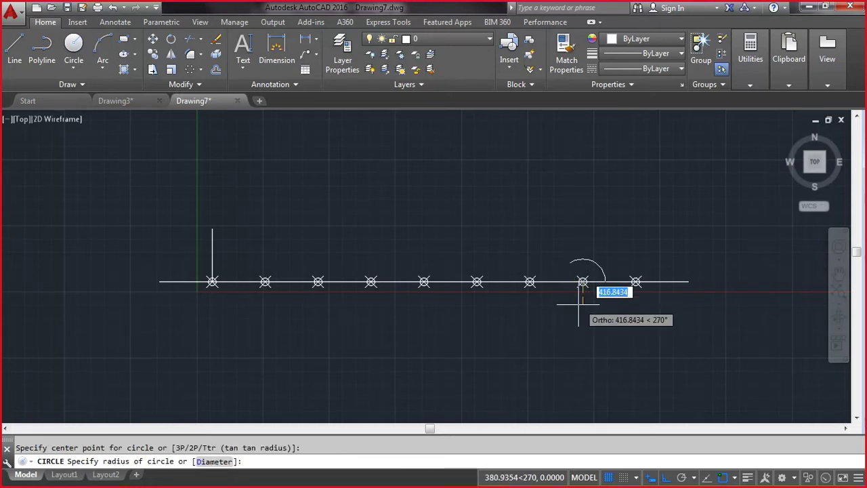
text(500)
key(Return)
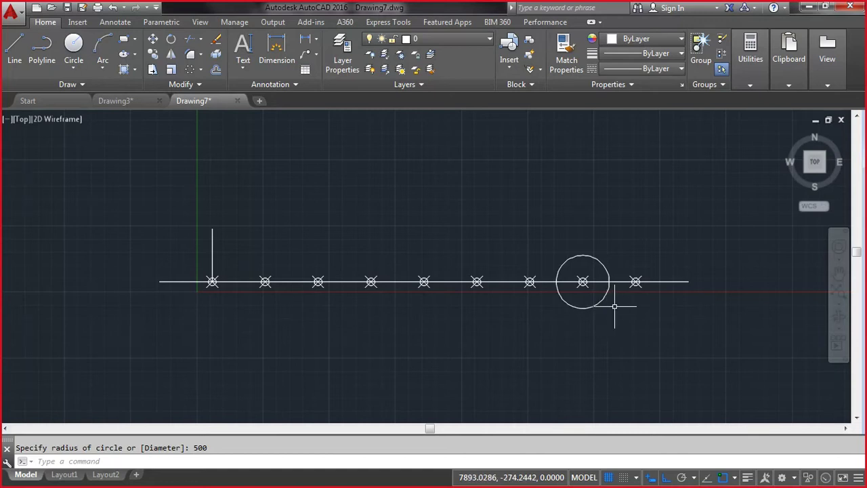
Step: Erase the division points, the vertical line and the circle, leaving out the horizontal line
click(181, 323)
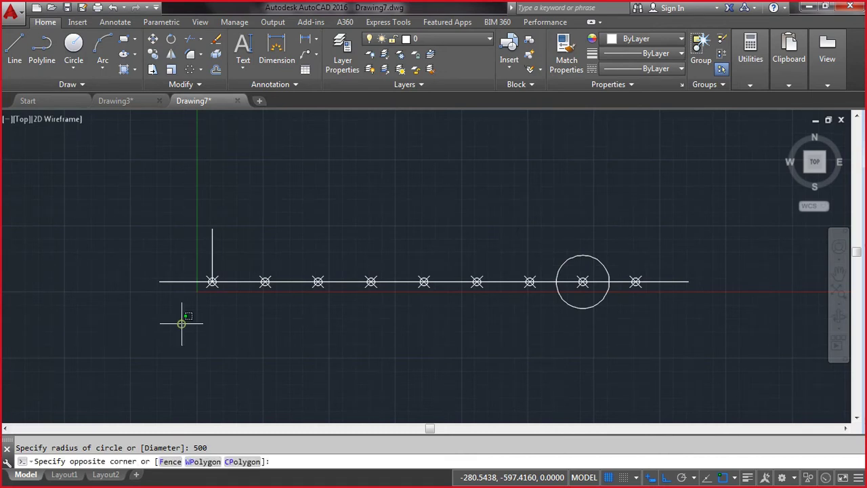
click(658, 223)
key(Delete)
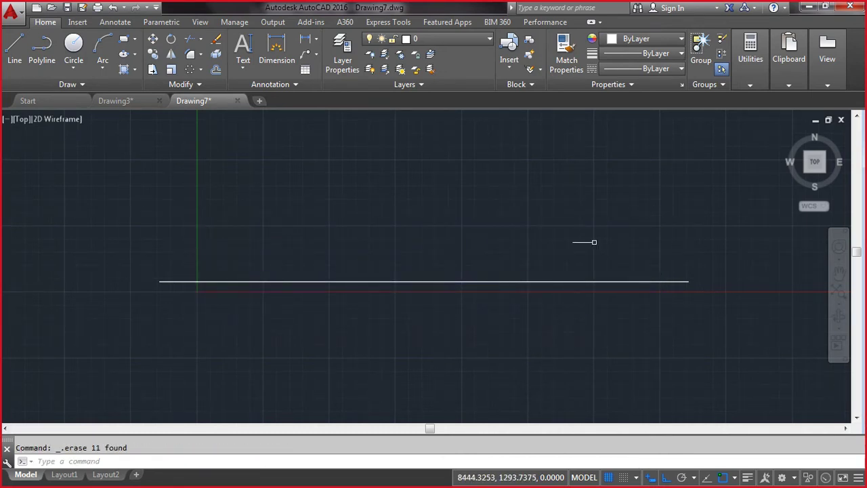
Step: Divide the horizontal line into 10 segments, placing the block flower3 aligned with the line at each division
text(divid)
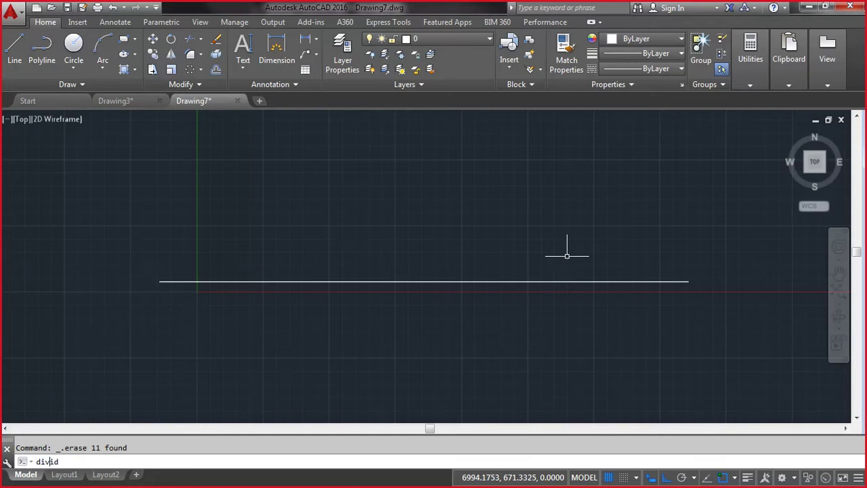
text(e)
key(Return)
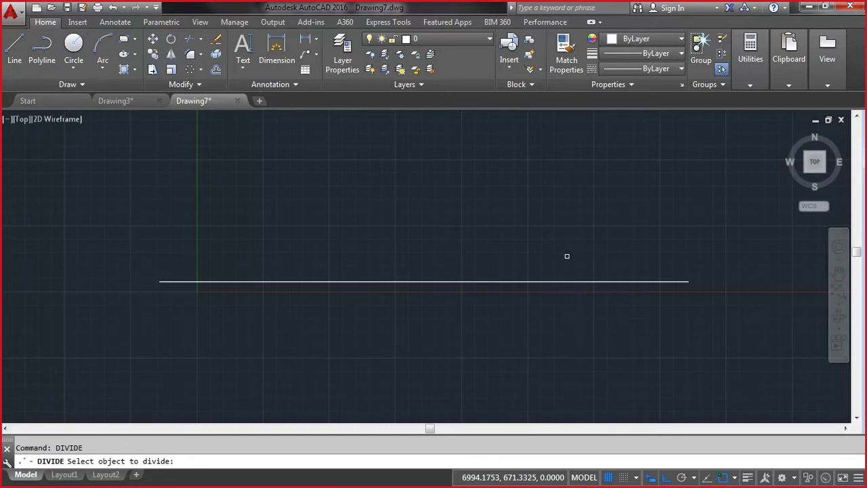
click(508, 283)
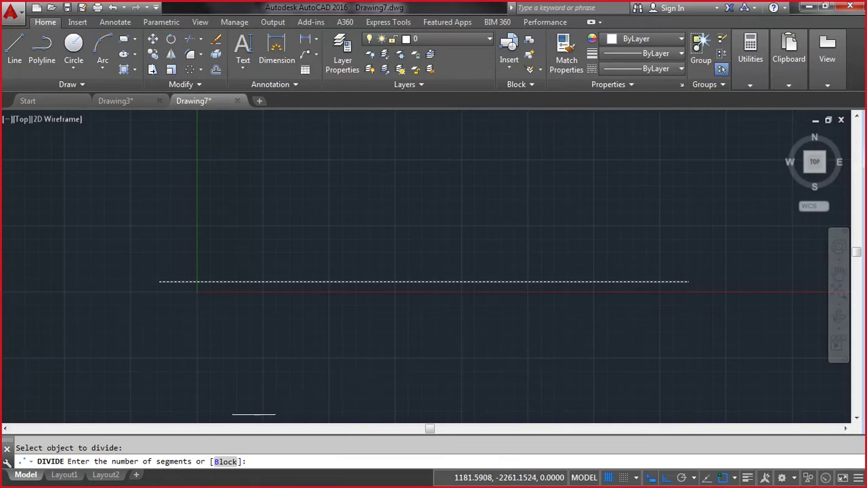
click(226, 461)
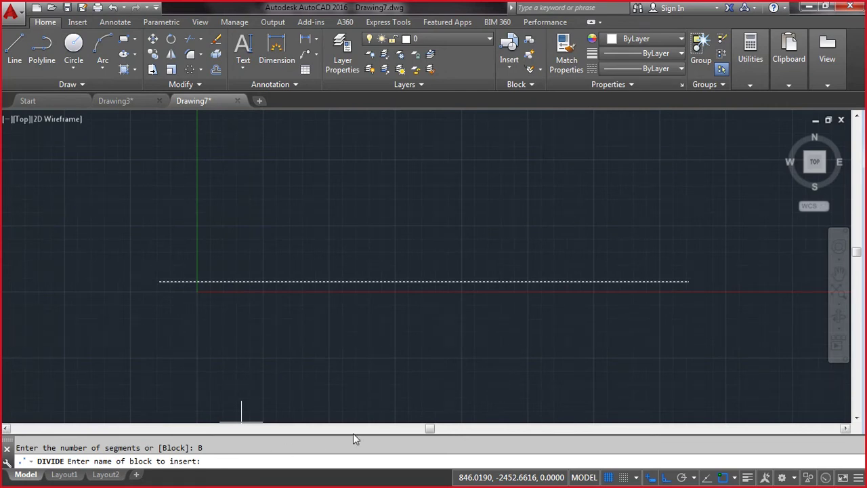
text(flower3)
key(Return)
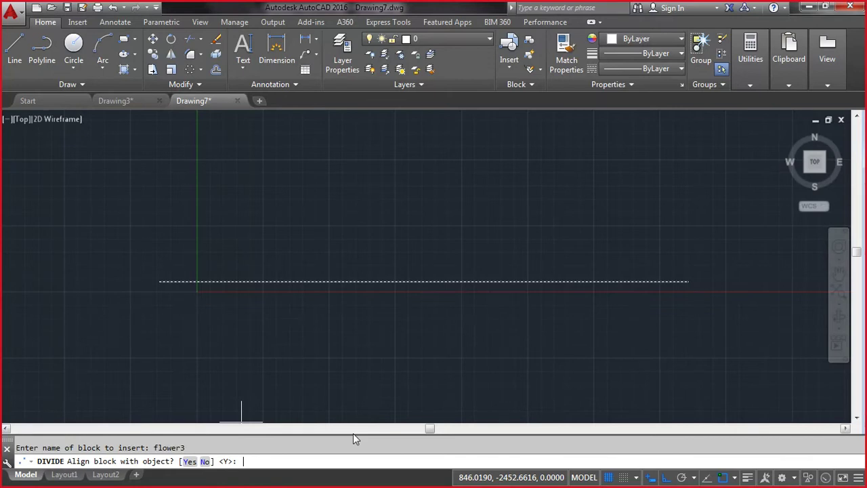
key(Return)
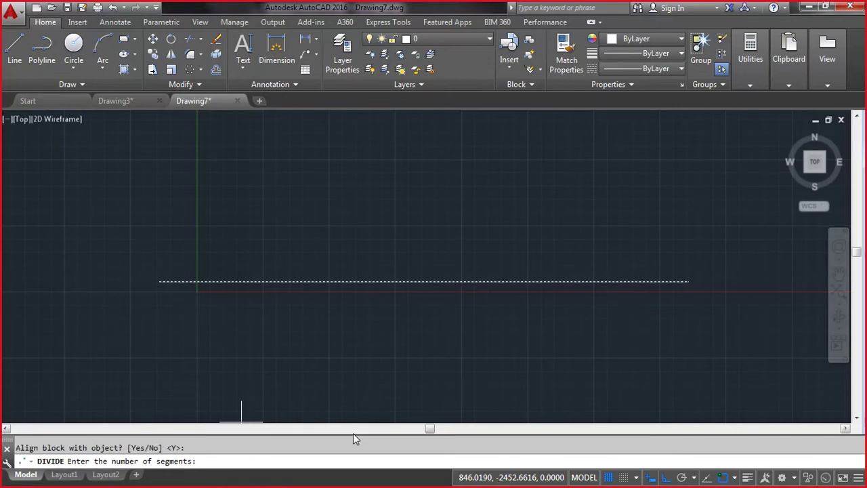
text(10)
key(Return)
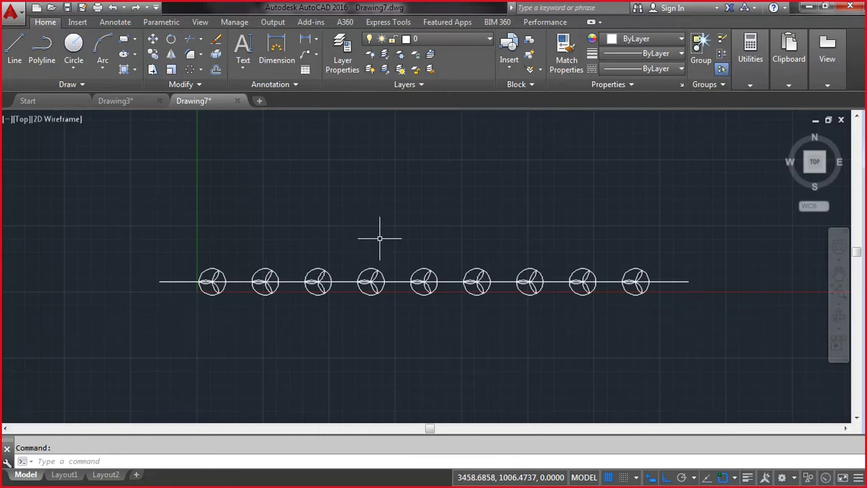
Step: Erase all the flower blocks along the horizontal line
key(Escape)
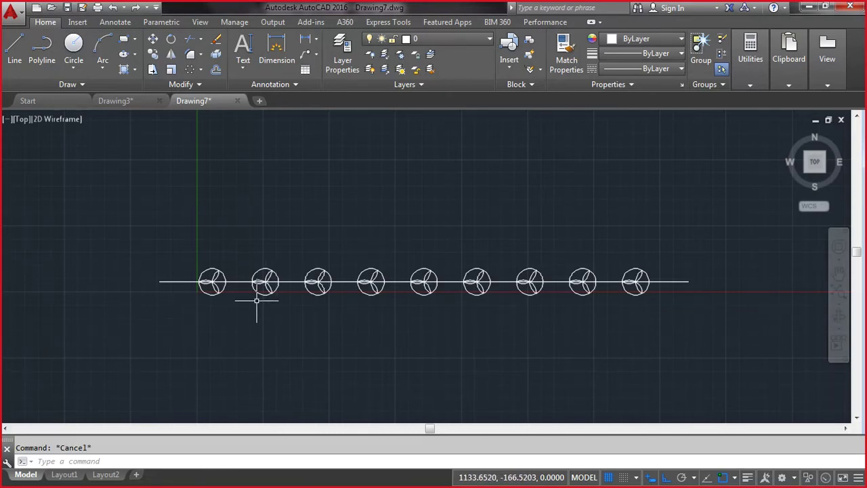
text(e)
key(Return)
click(191, 323)
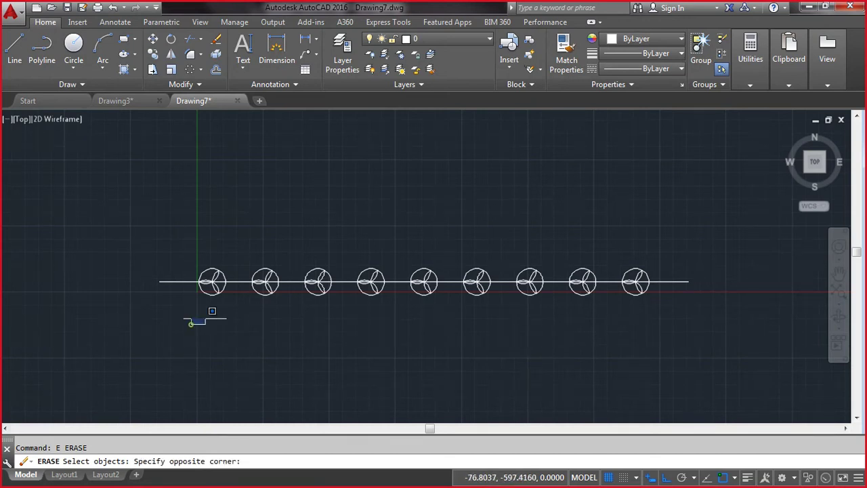
click(663, 229)
key(Return)
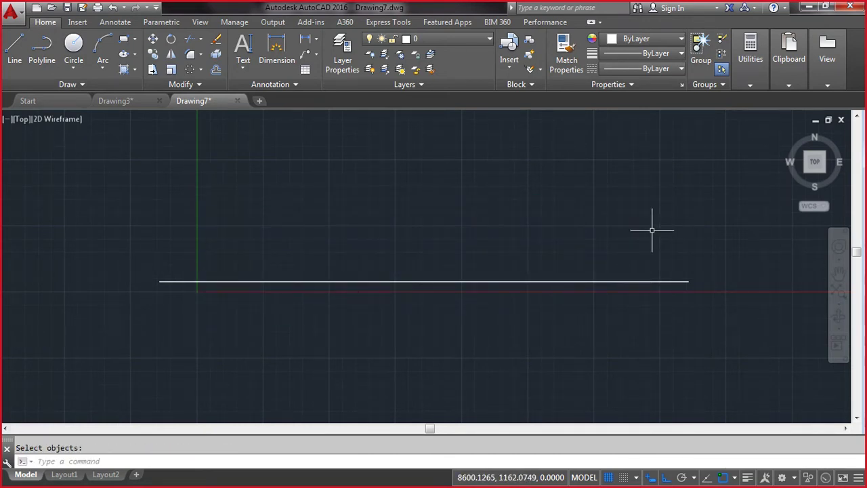
Step: List the horizontal line's properties to check its length
text(li)
key(Return)
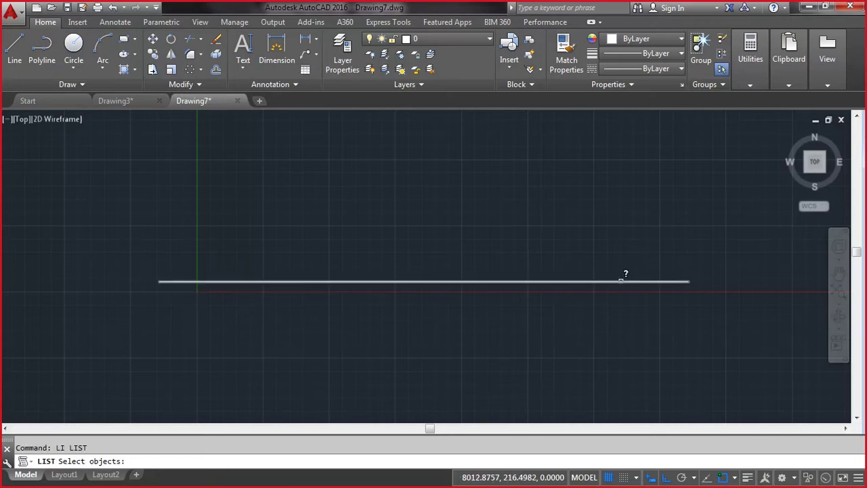
click(621, 281)
key(Return)
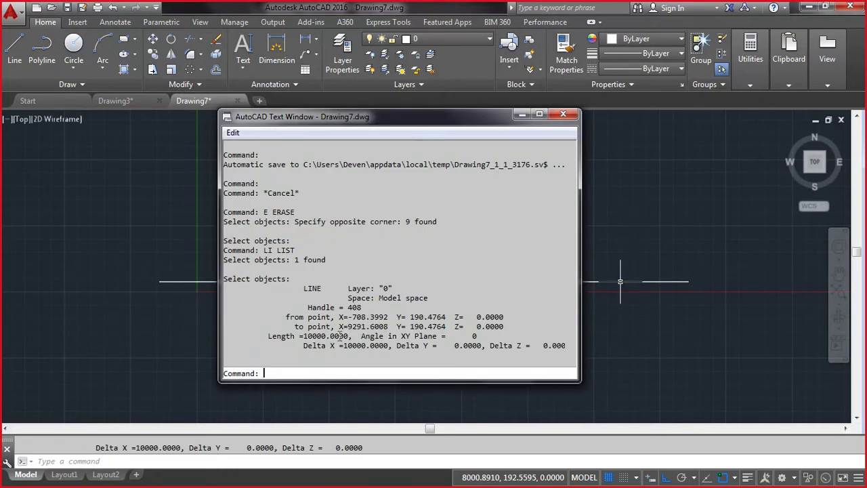
key(F2)
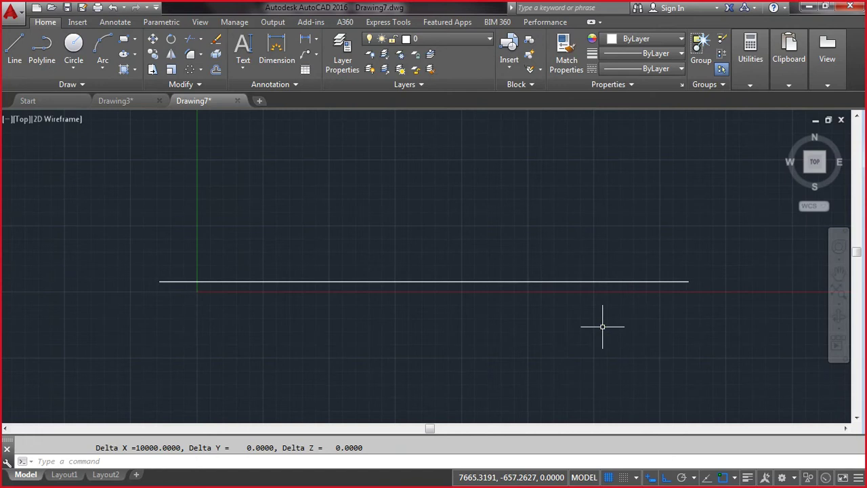
Step: Place points along the horizontal line at intervals of 666 units with the Measure command
text(measure)
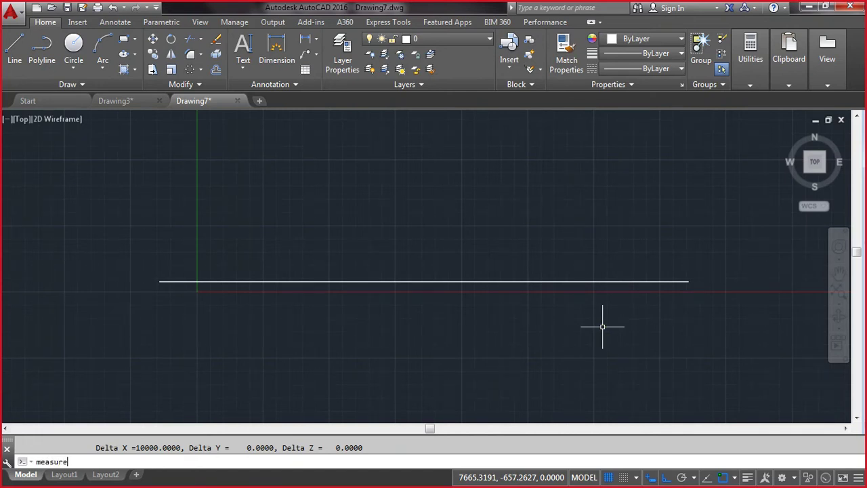
key(Return)
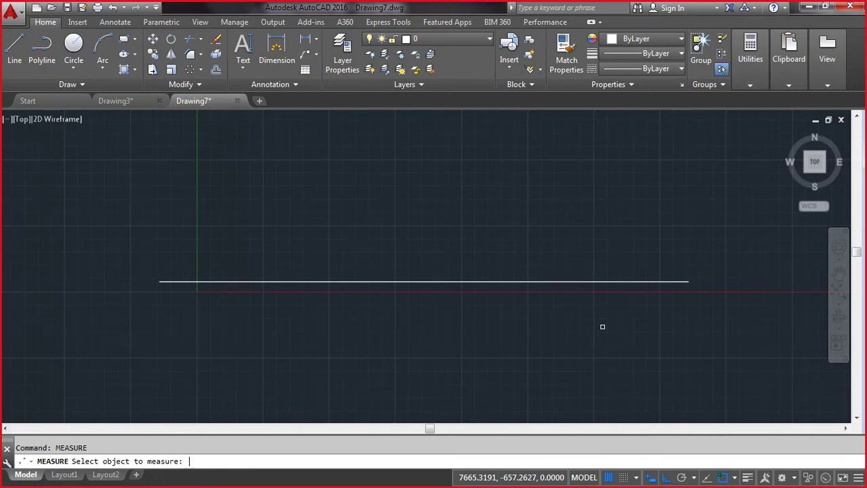
click(564, 281)
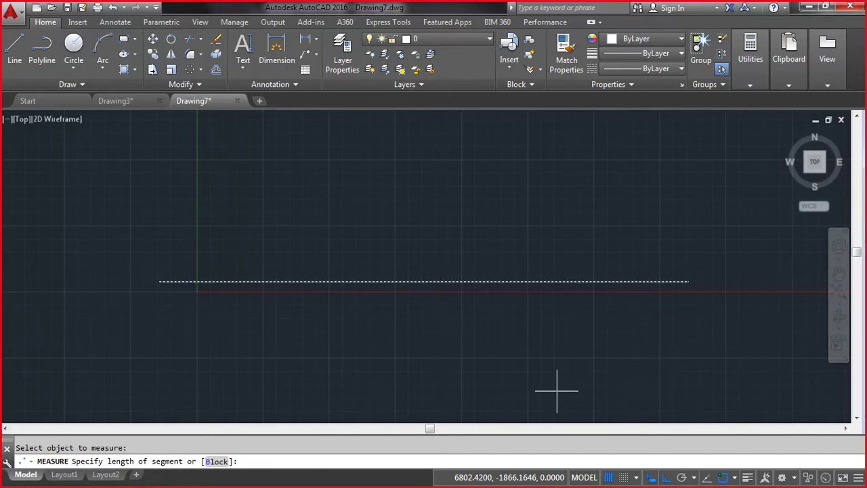
text(666)
key(Return)
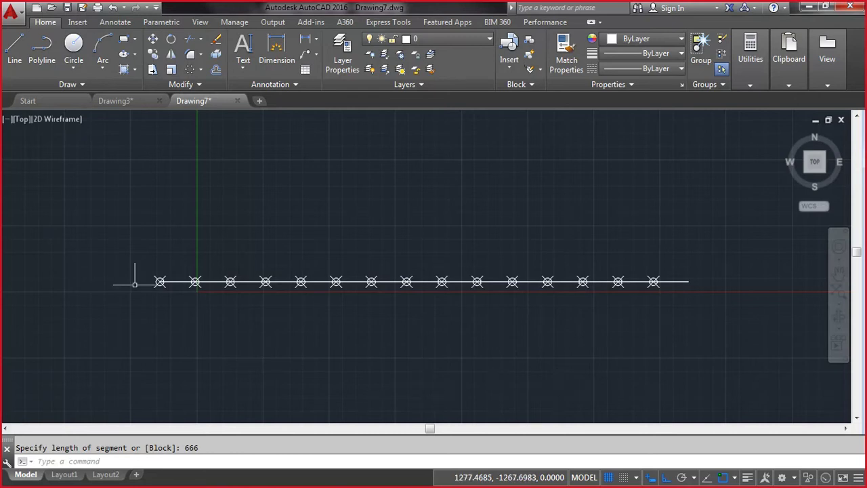
Step: Measure the distance from the horizontal line's right end to the nearest point marker
scroll(139, 287, up, 4)
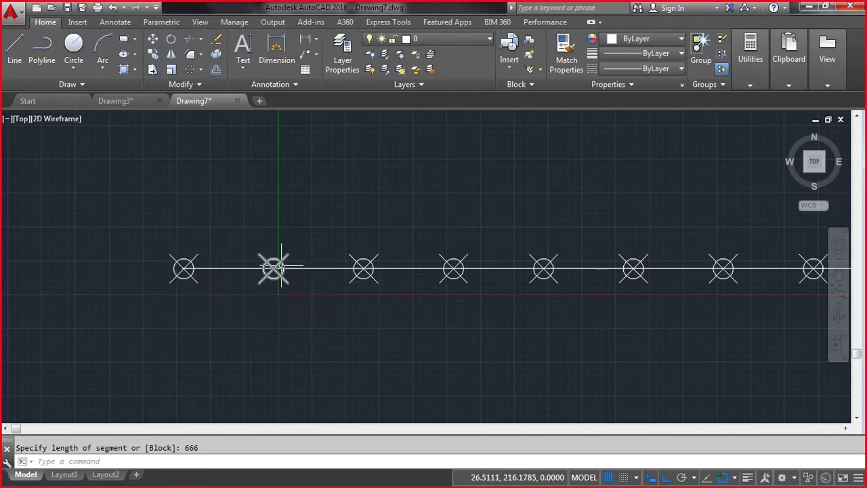
scroll(329, 306, down, 6)
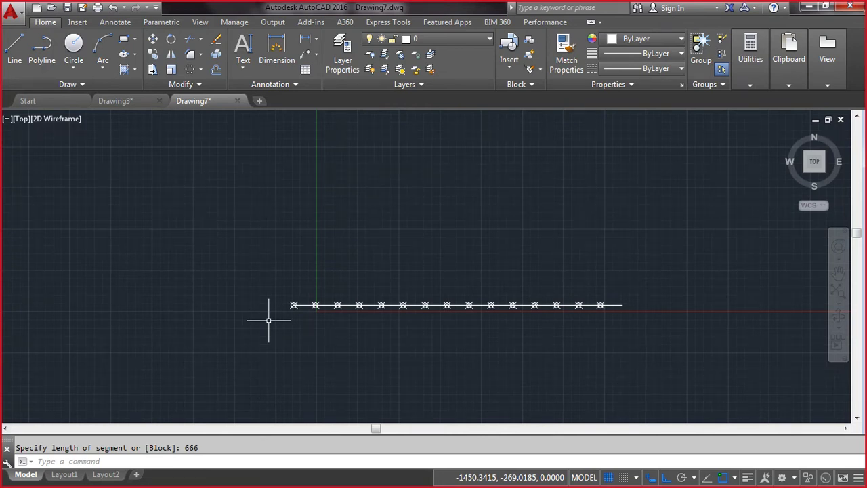
scroll(632, 316, up, 5)
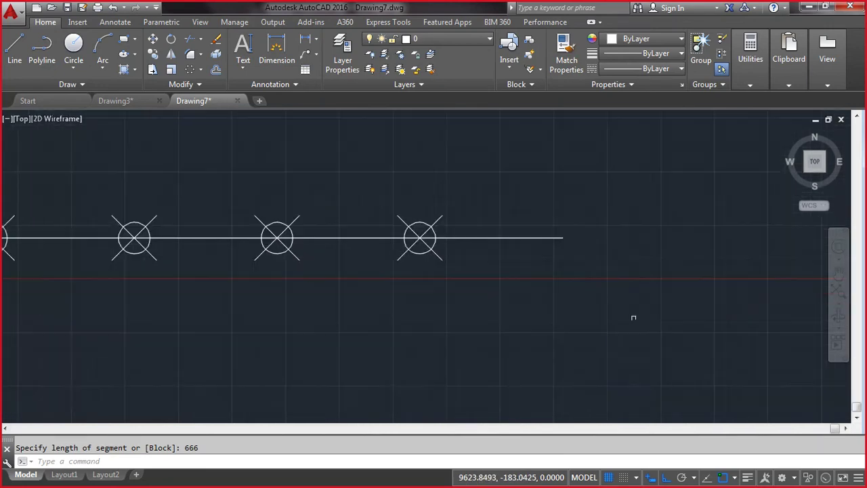
scroll(573, 292, down, 2)
scroll(570, 293, down, 2)
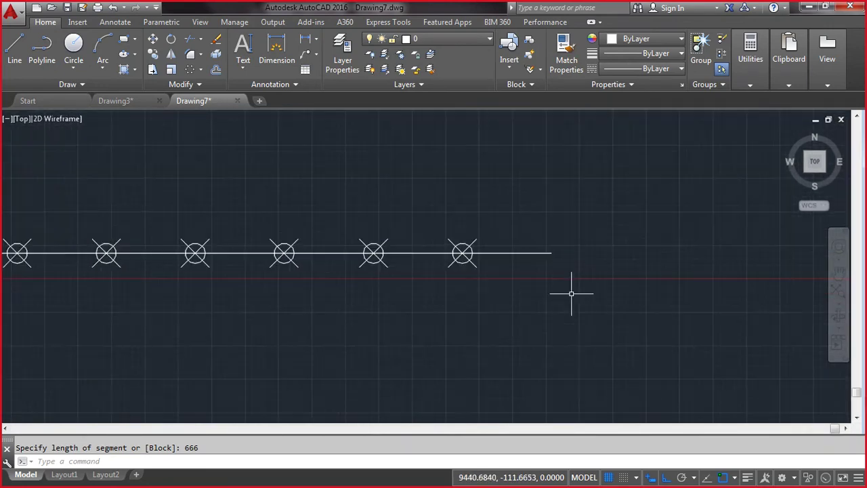
text(dist)
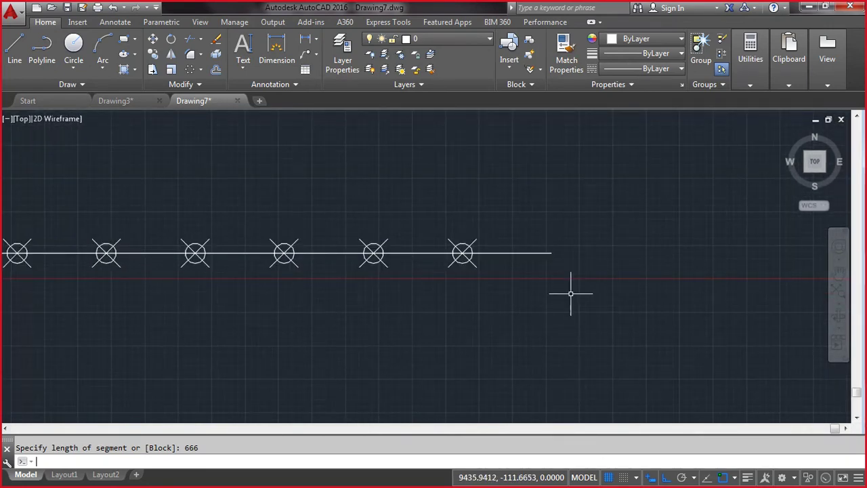
key(Return)
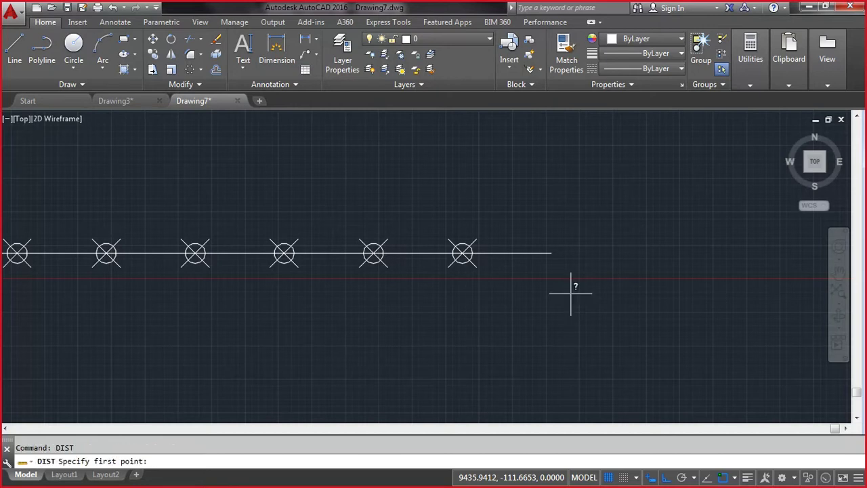
click(552, 252)
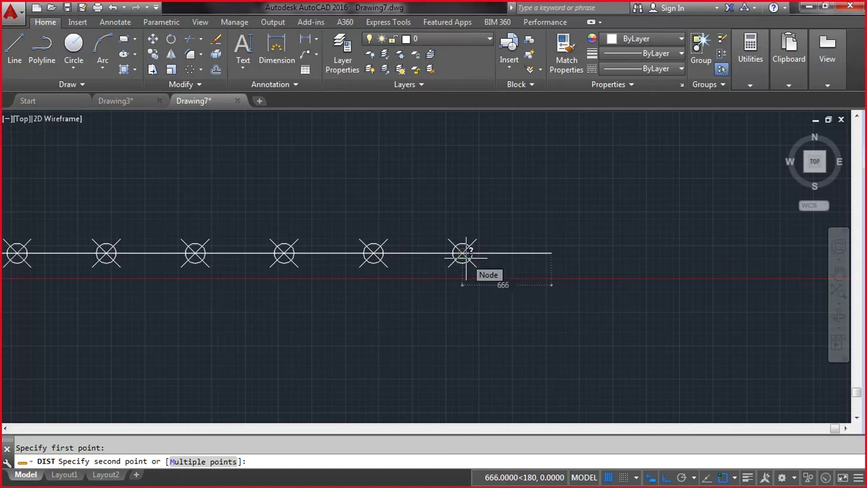
click(465, 255)
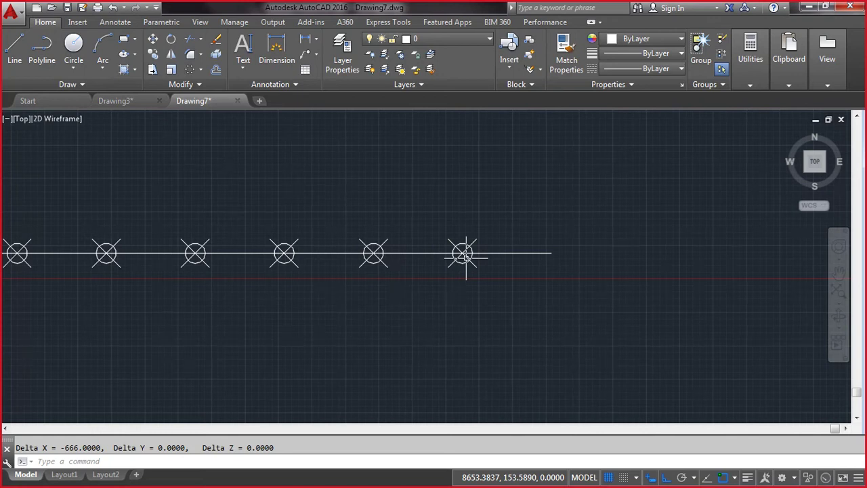
Step: Measure the spacing between the last three point markers near the line's right end, one pair at a time
key(Return)
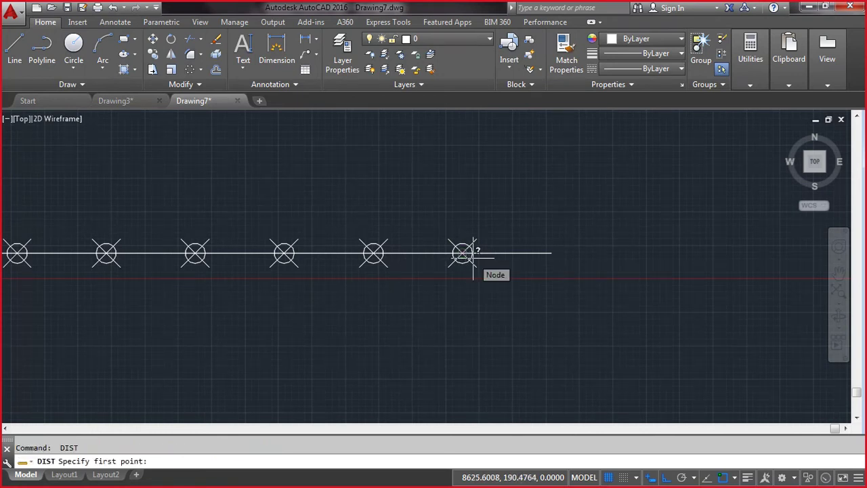
click(472, 255)
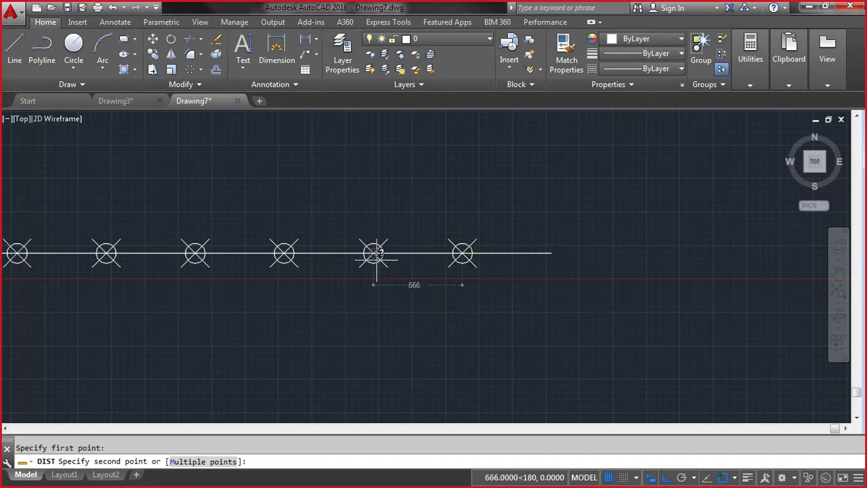
click(377, 260)
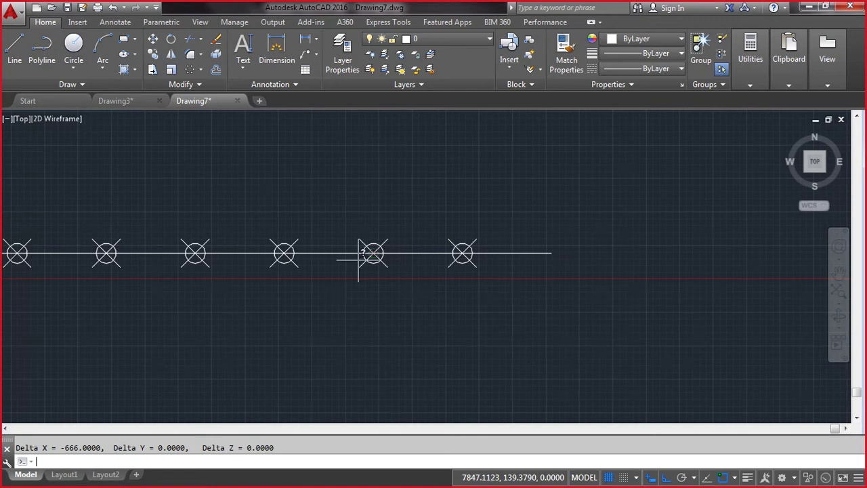
key(Return)
click(370, 257)
click(286, 256)
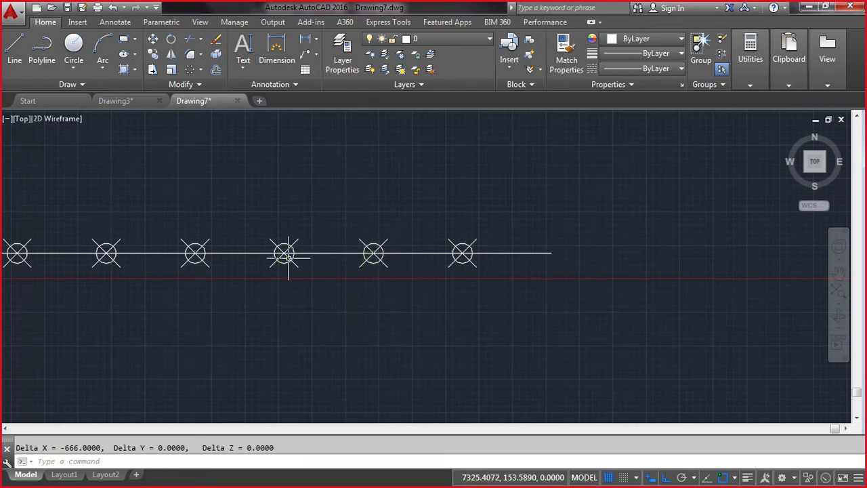
Step: Erase all the point markers along the horizontal line, keeping the line itself
scroll(315, 285, down, 6)
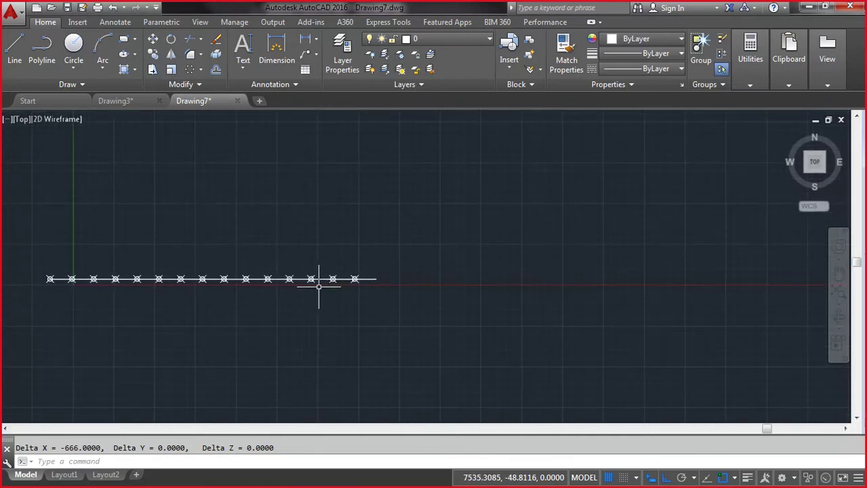
click(15, 308)
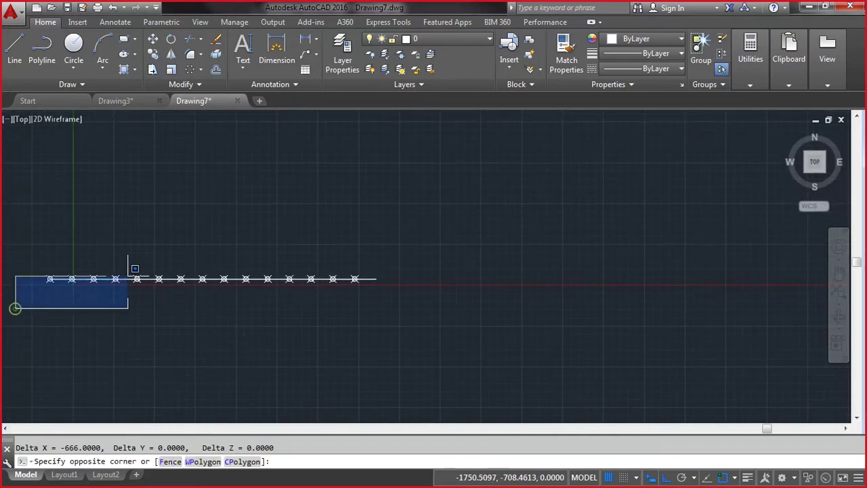
click(362, 246)
key(Delete)
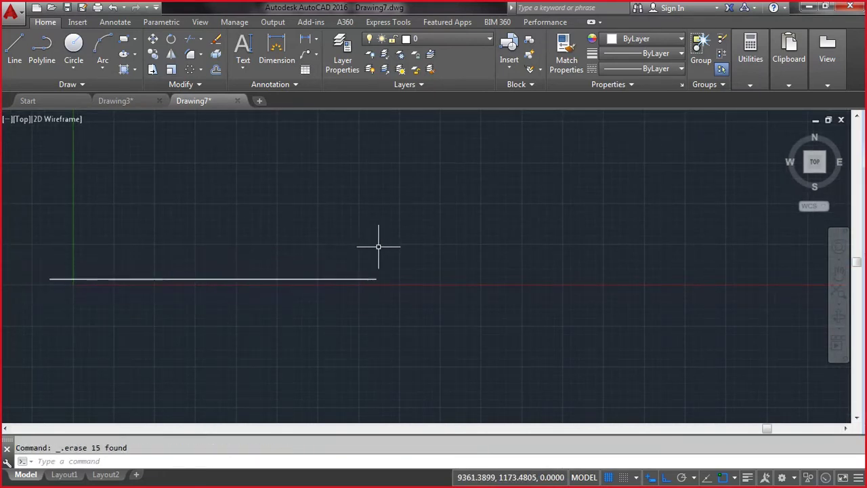
Step: Use the Measure command to place the block flower5 along the horizontal line every 3300 units, aligned with the line
text(measure)
key(Return)
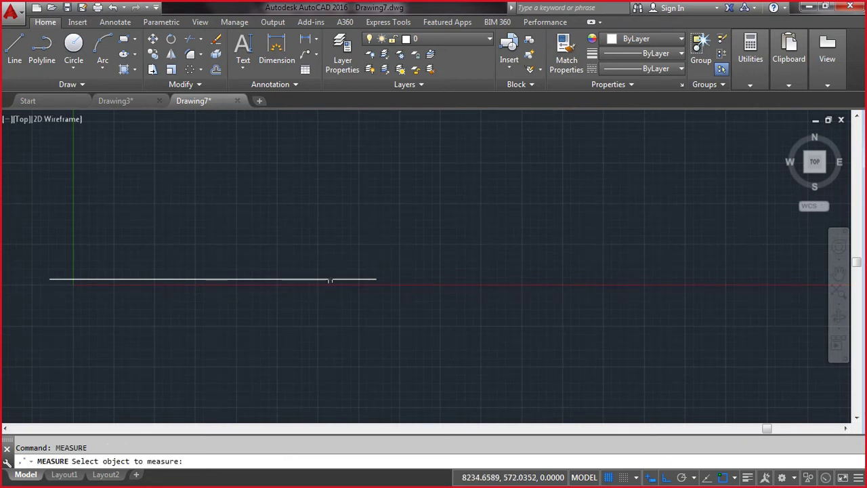
click(336, 279)
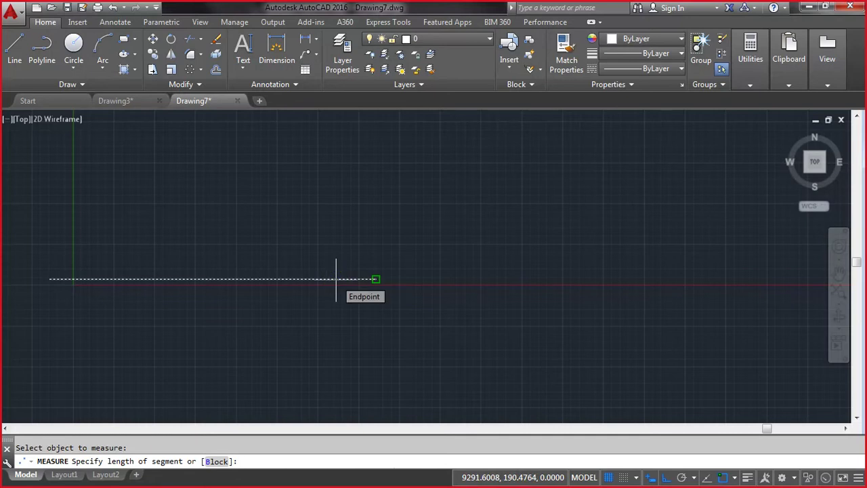
click(216, 461)
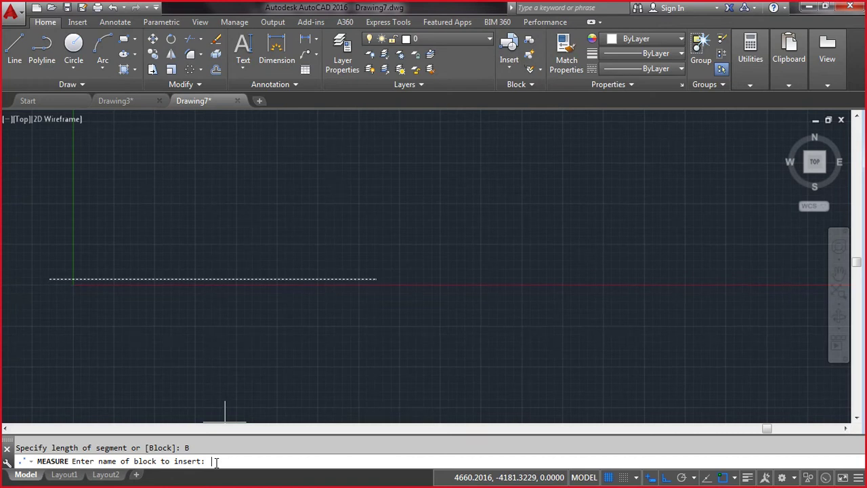
text(flower5)
key(Return)
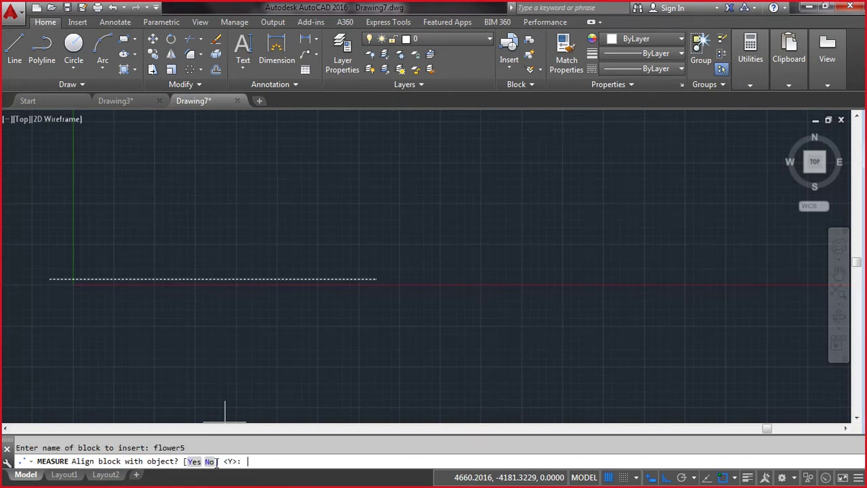
key(Return)
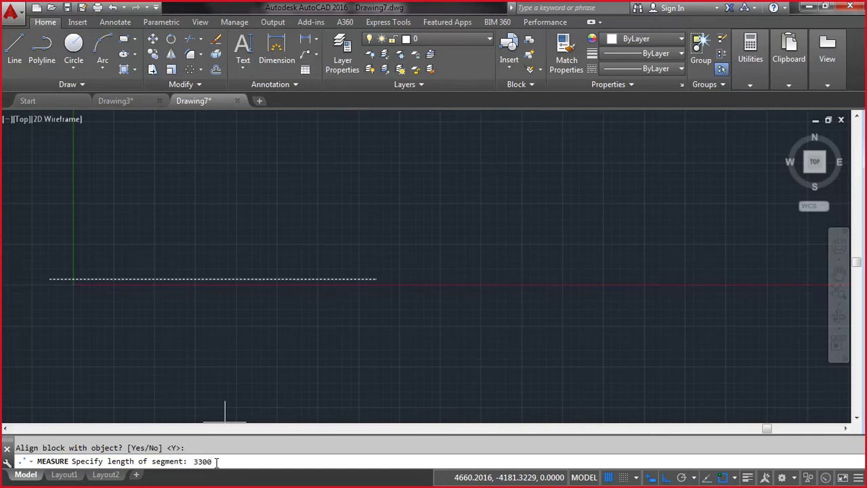
key(Return)
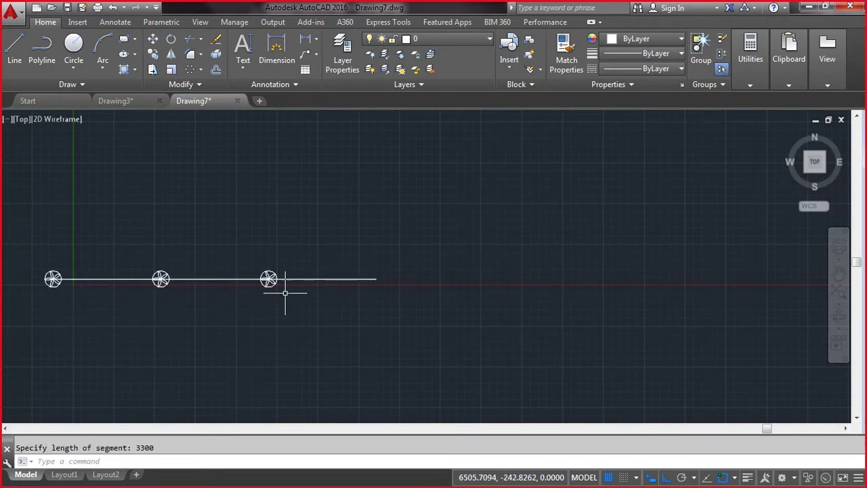
Step: Measure the distance between the last flower block and the horizontal line's right end
scroll(244, 258, up, 4)
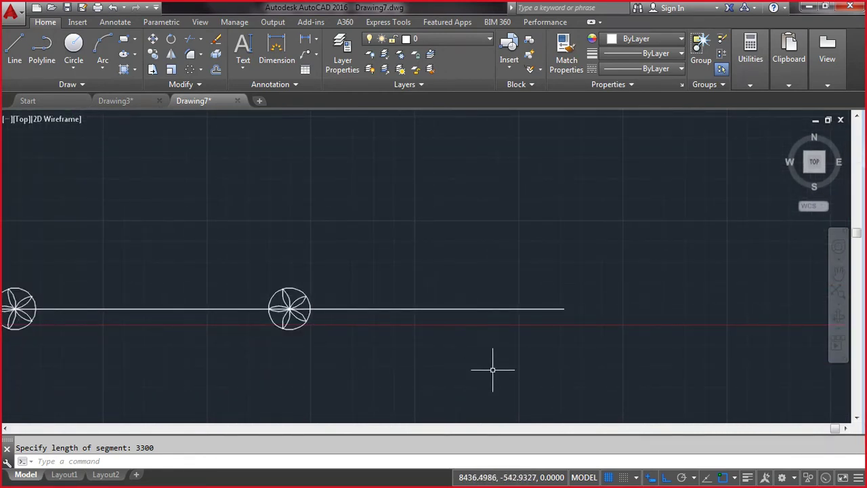
text(t)
key(Return)
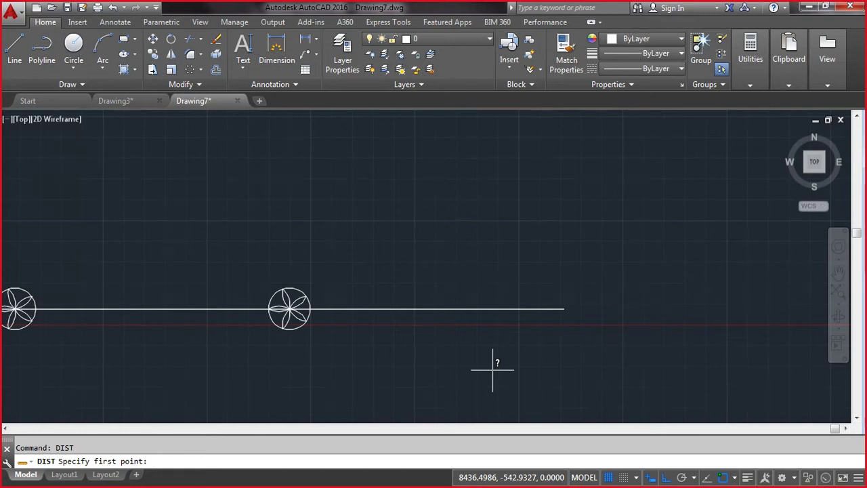
Step: Measure the distance from the horizontal line's far right end to the centre of the nearest flower block
click(564, 309)
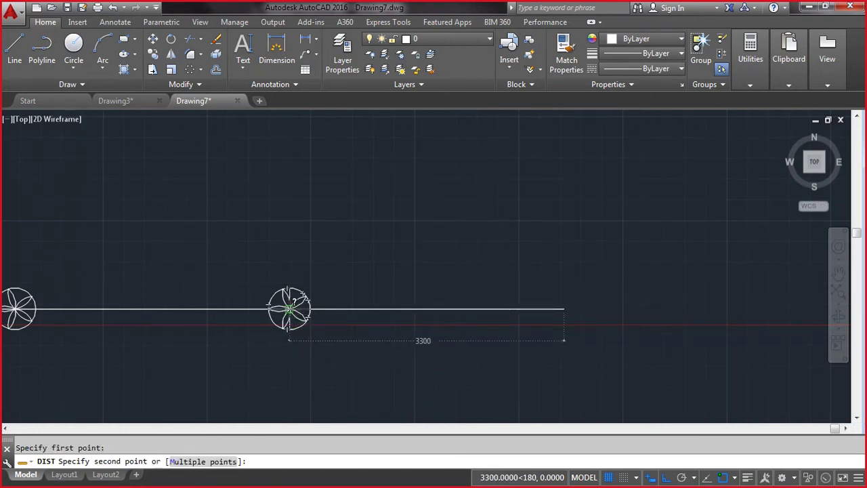
click(289, 308)
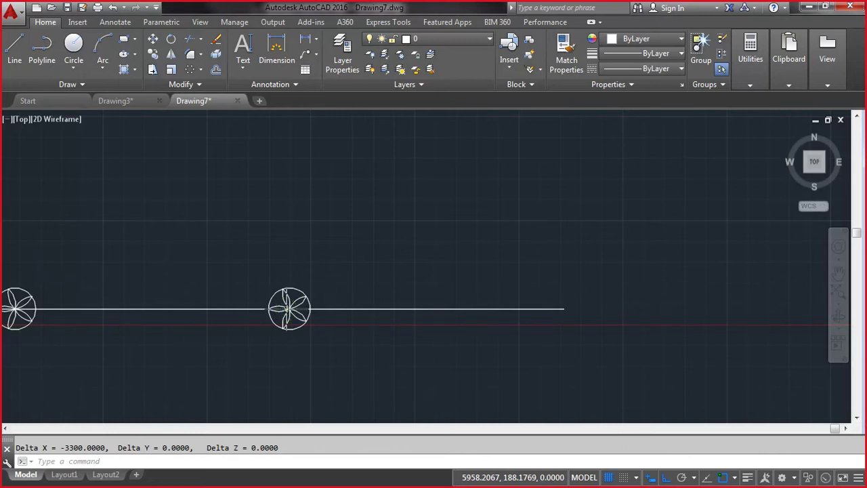
scroll(313, 359, down, 2)
scroll(312, 359, down, 2)
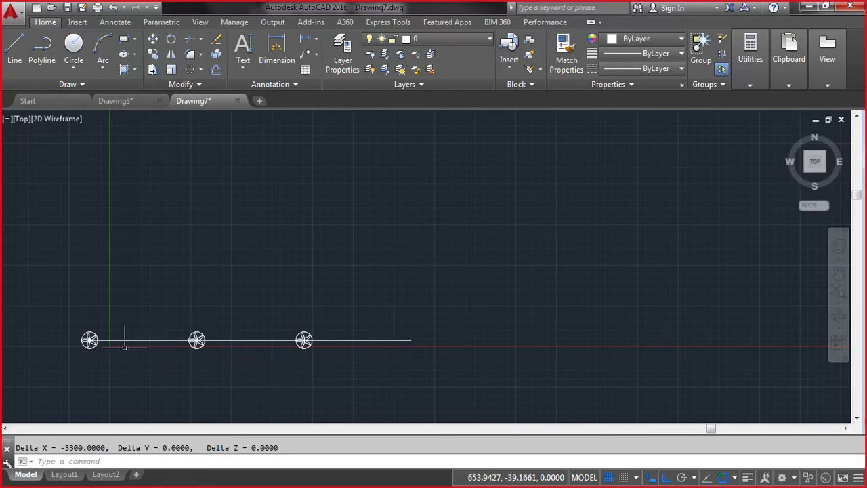
scroll(89, 340, up, 10)
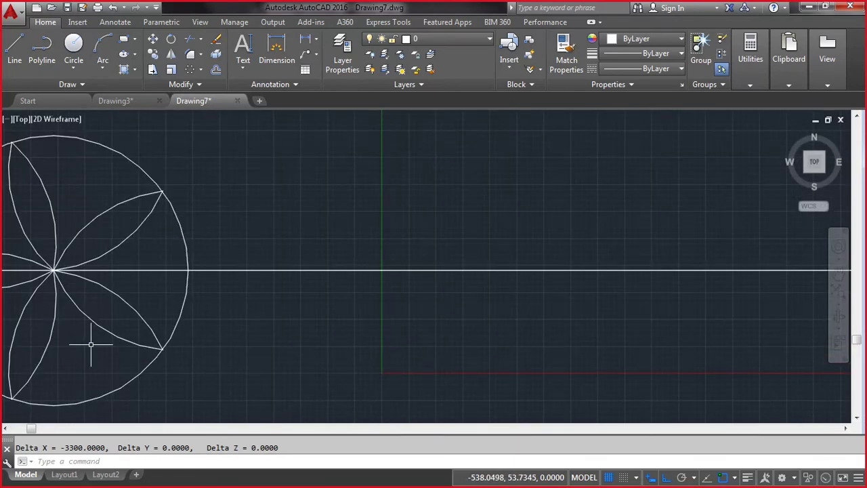
scroll(90, 344, down, 8)
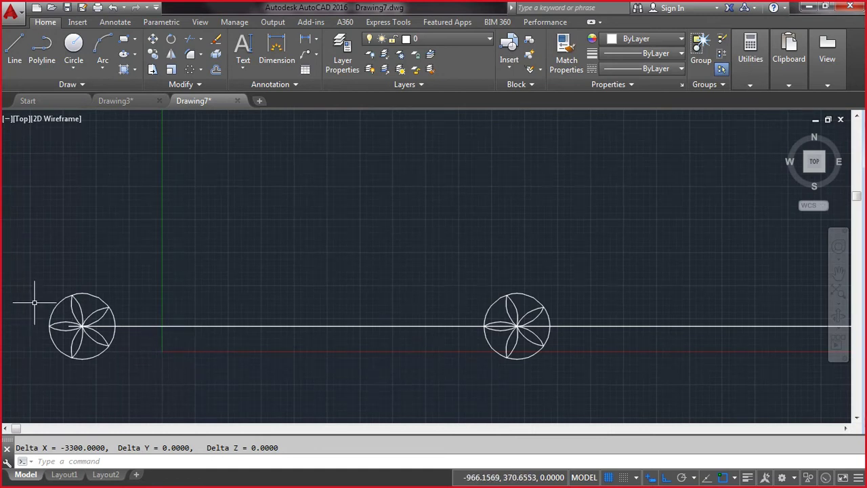
scroll(34, 303, up, 3)
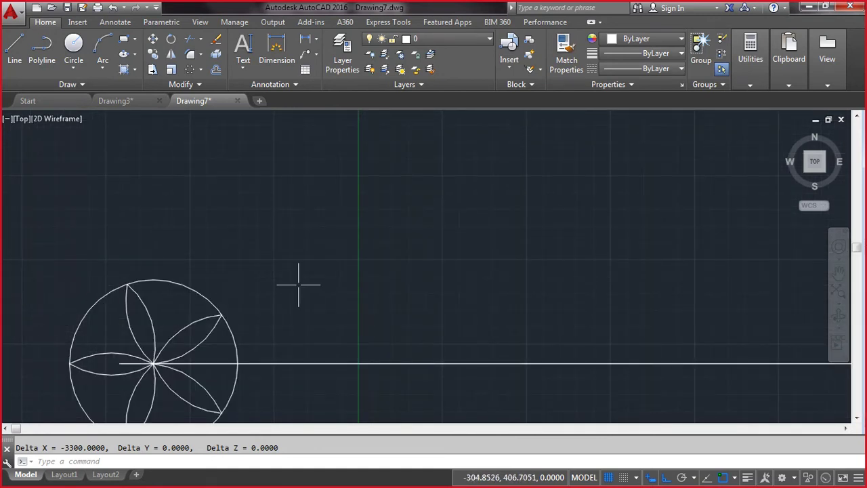
scroll(302, 283, down, 1)
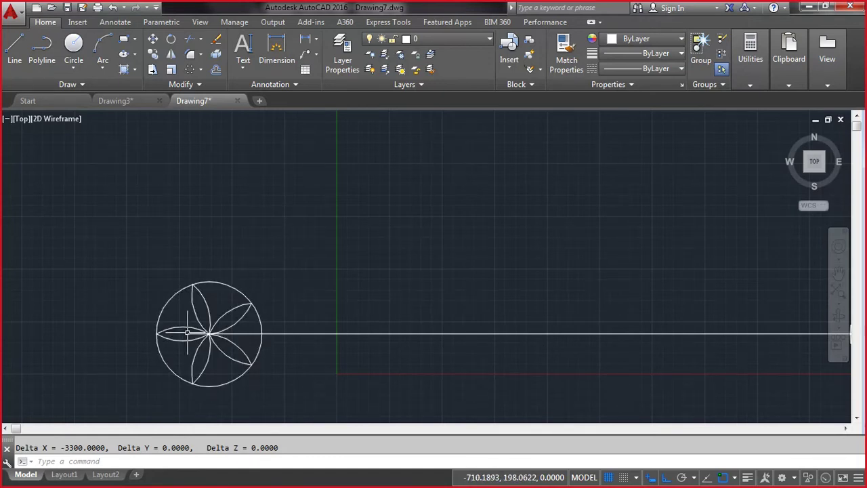
text(dist)
key(Return)
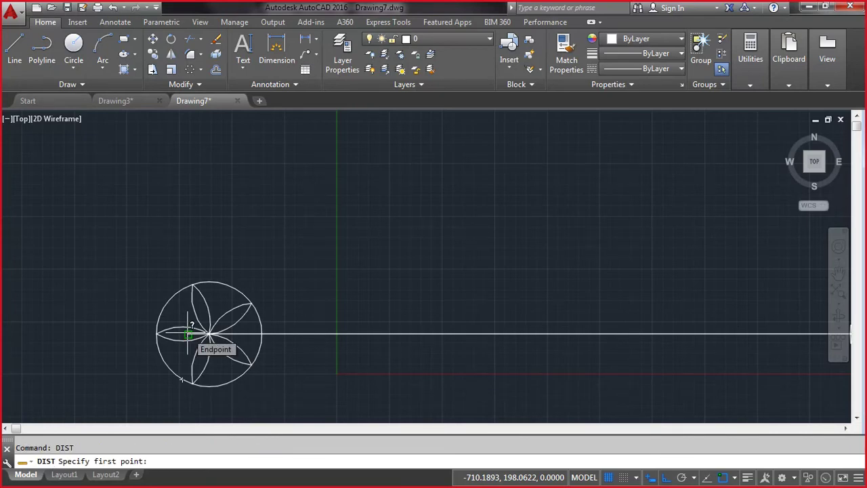
scroll(188, 333, up, 4)
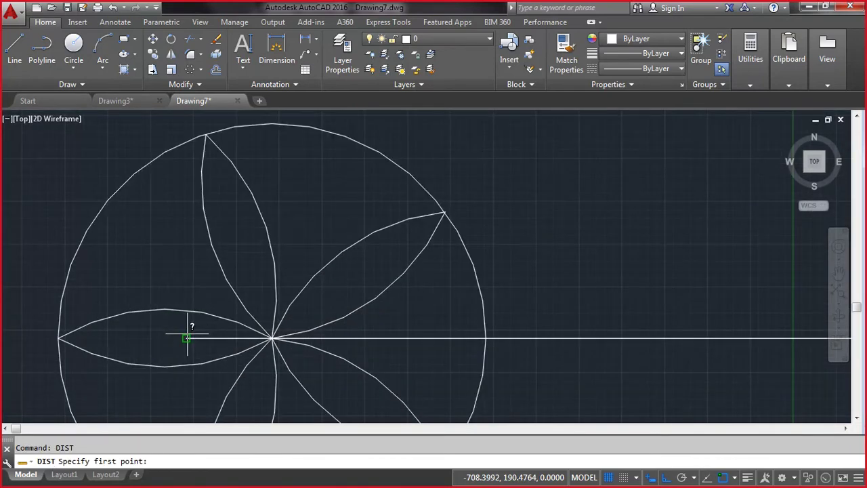
key(Escape)
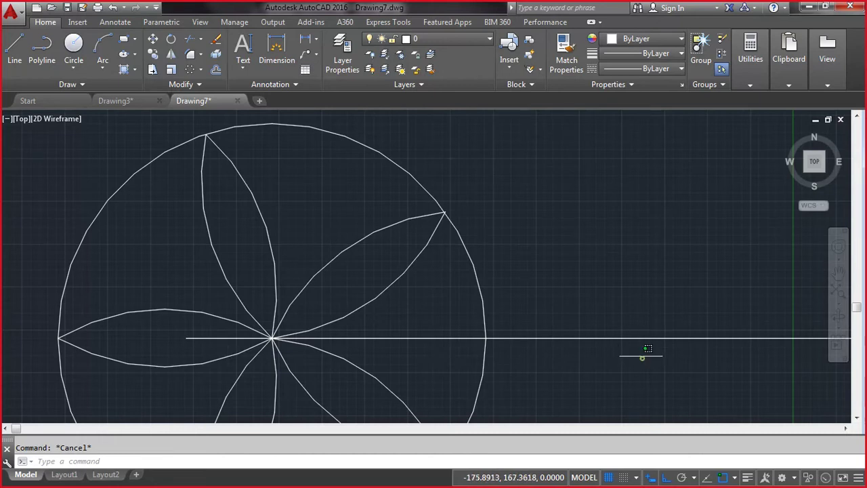
Step: Change the long horizontal line's colour to red and keep its linetype at ByLayer
click(634, 337)
click(612, 319)
click(656, 39)
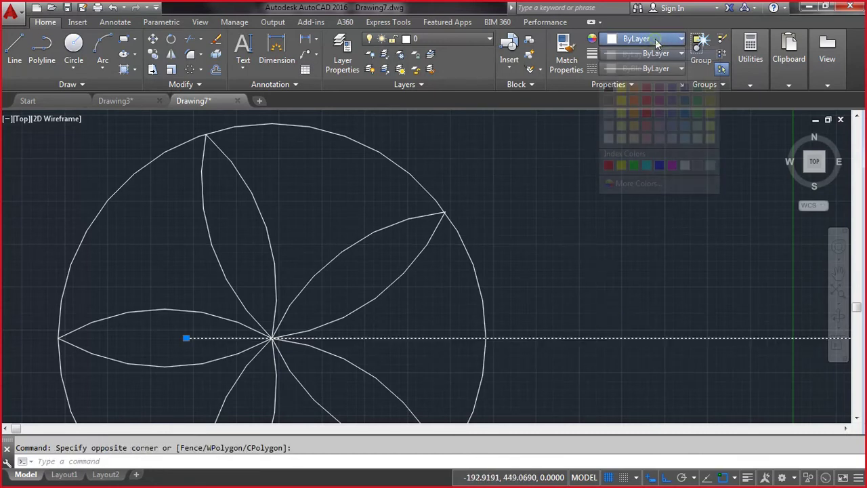
click(609, 164)
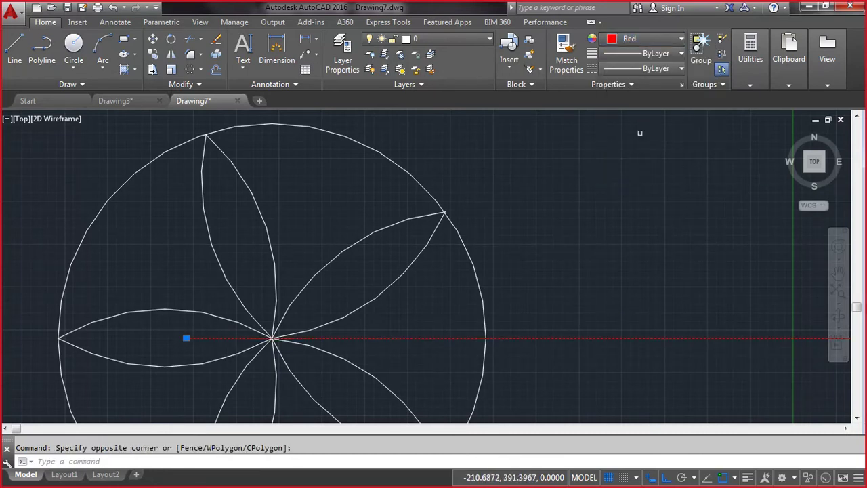
click(648, 68)
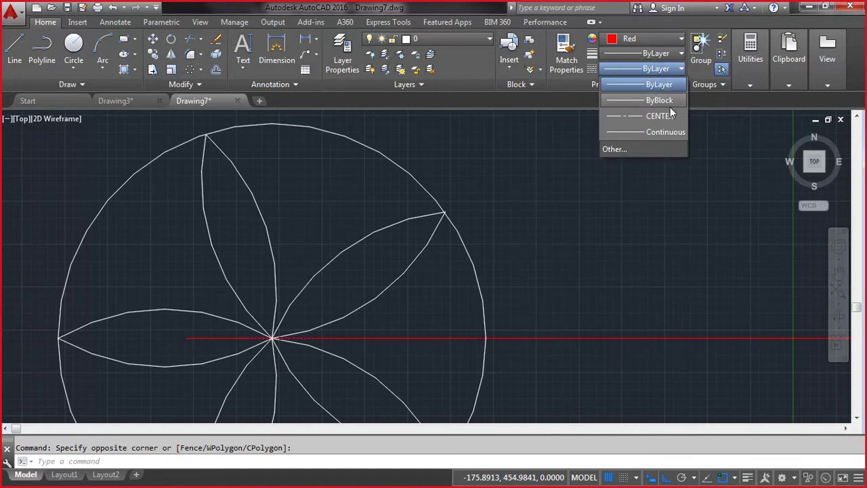
click(656, 84)
Step: Set the red line's lineweight to 0.50 mm and turn on lineweight display in the drawing
click(646, 53)
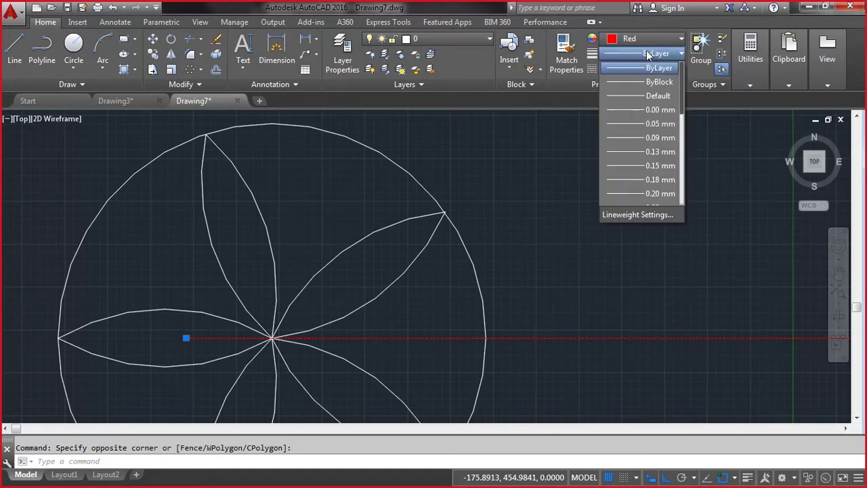
scroll(640, 120, down, 3)
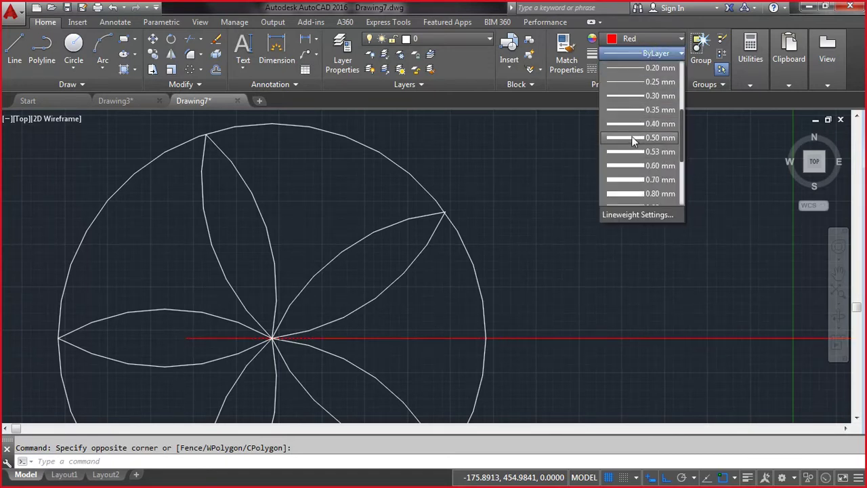
click(633, 138)
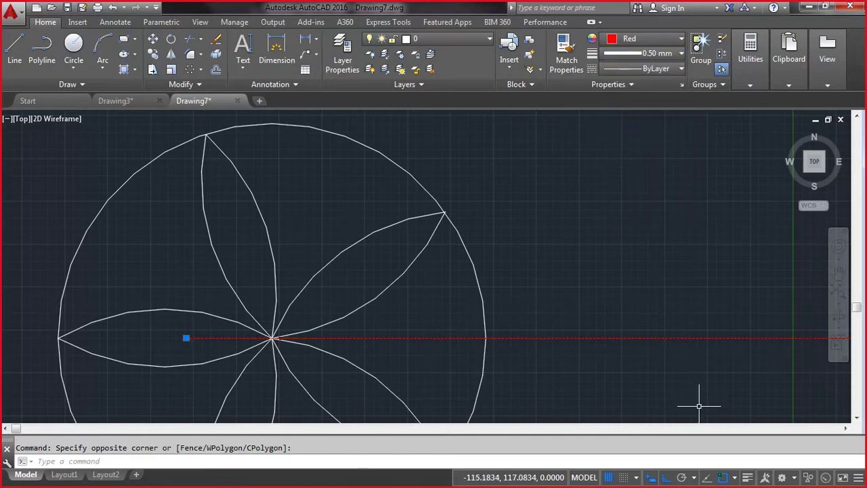
click(747, 478)
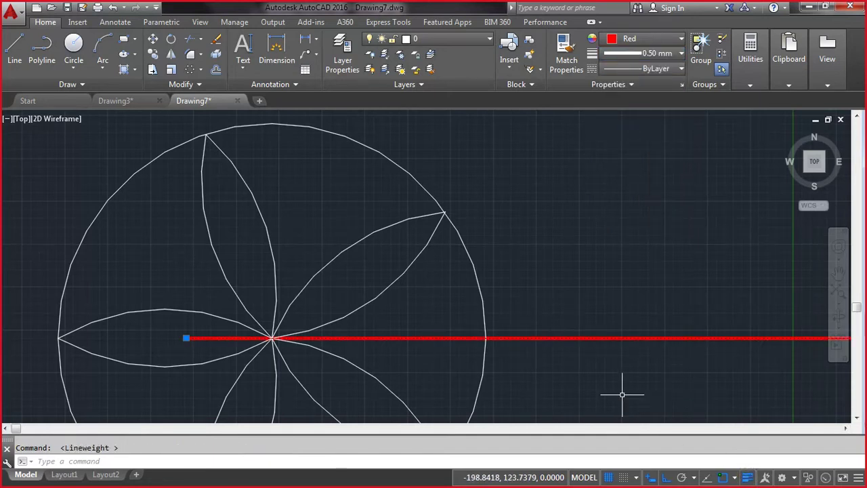
key(Escape)
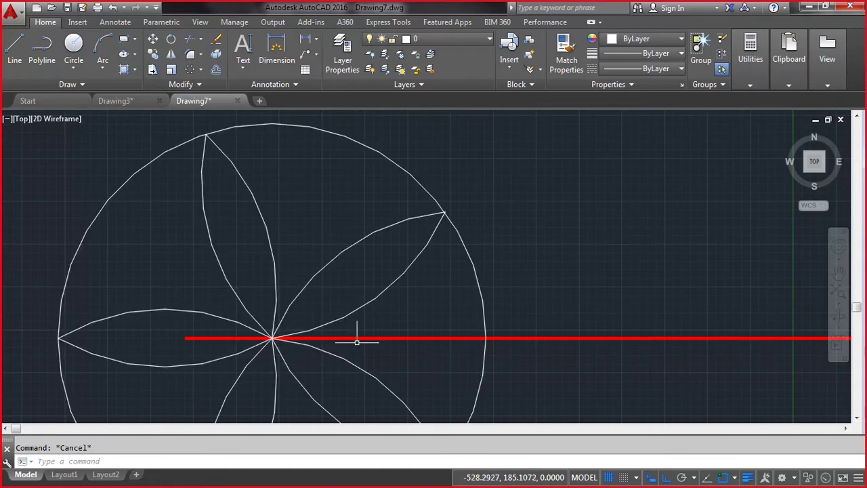
Step: Open the Windows Calculator and compute 3300*3 minus 10000
scroll(489, 345, down, 6)
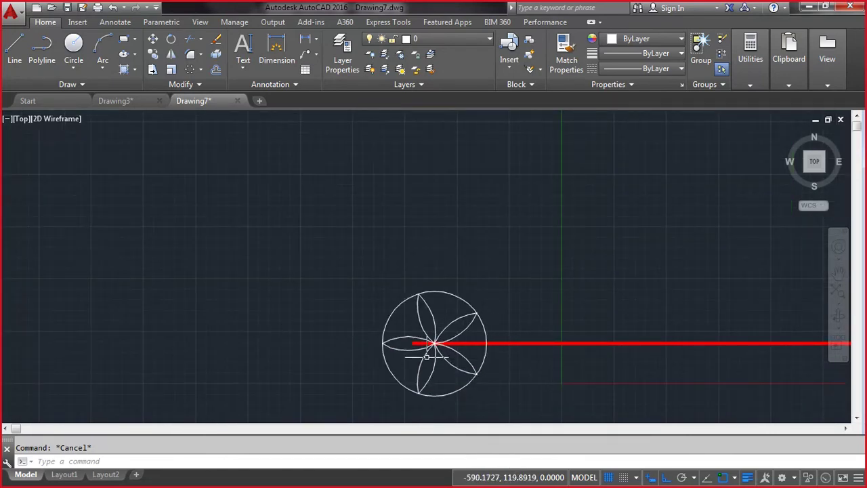
scroll(415, 350, up, 6)
scroll(415, 351, up, 2)
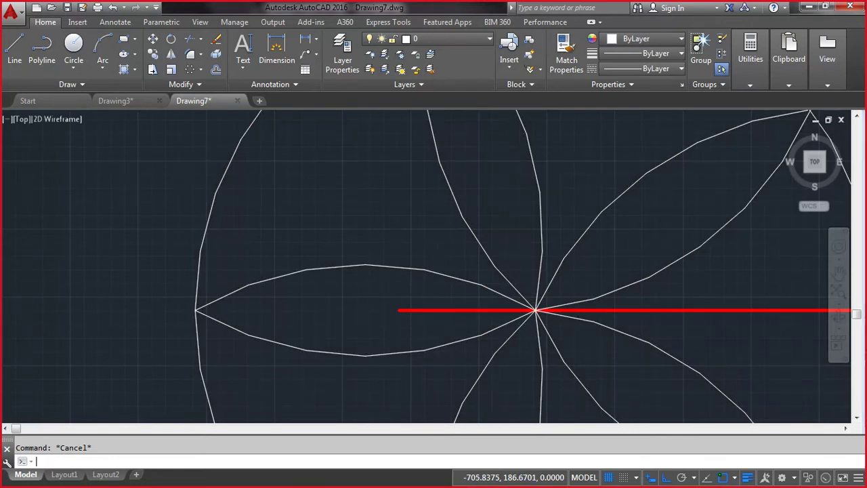
key(super+r)
text(calc)
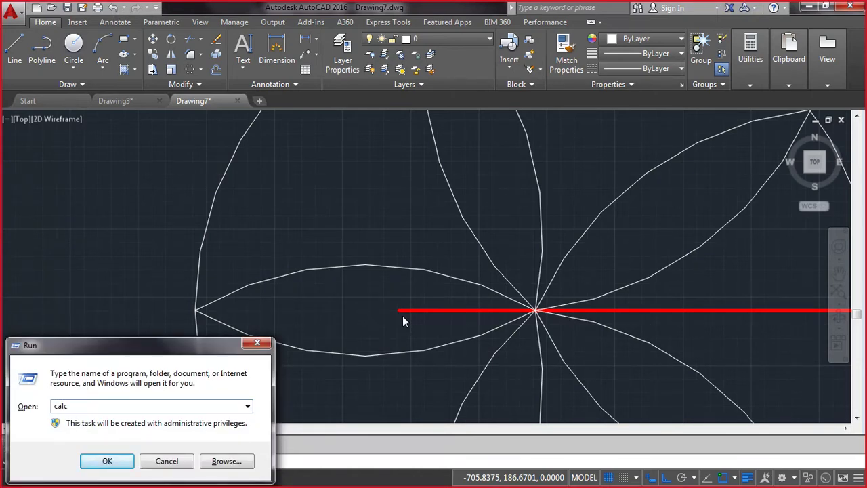
key(Return)
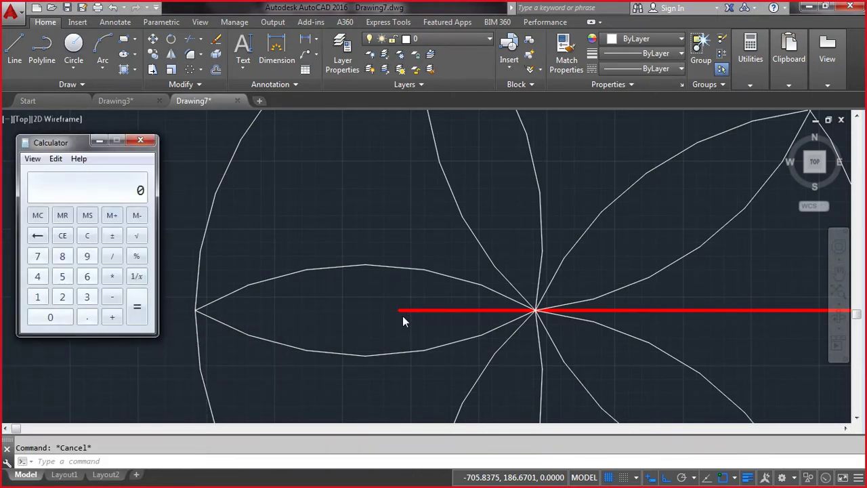
text(3300*3)
key(Return)
text(-10000)
key(Return)
Step: Back in AutoCAD, measure from the red line's left end to the first flower block's centre and review the result in the command history
click(436, 323)
text(dist)
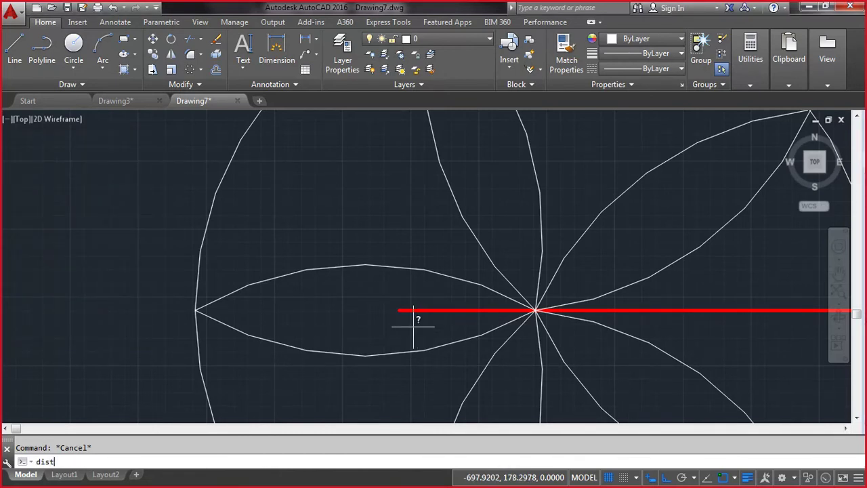
key(Return)
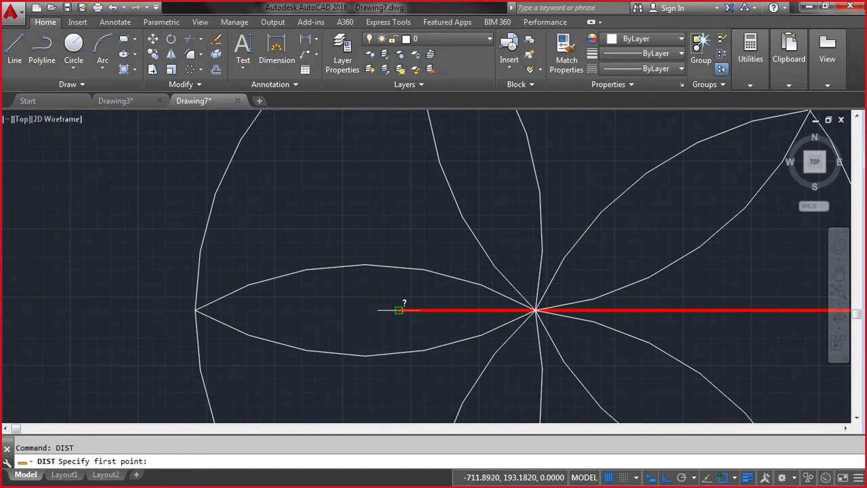
click(401, 310)
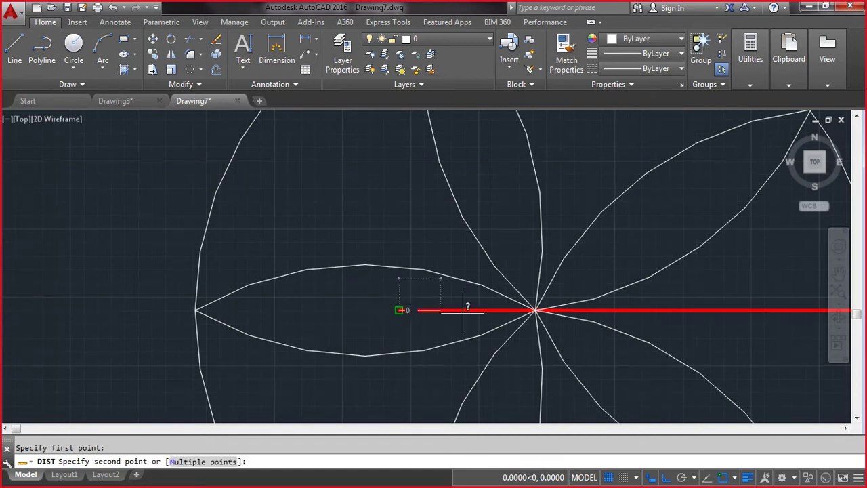
click(536, 310)
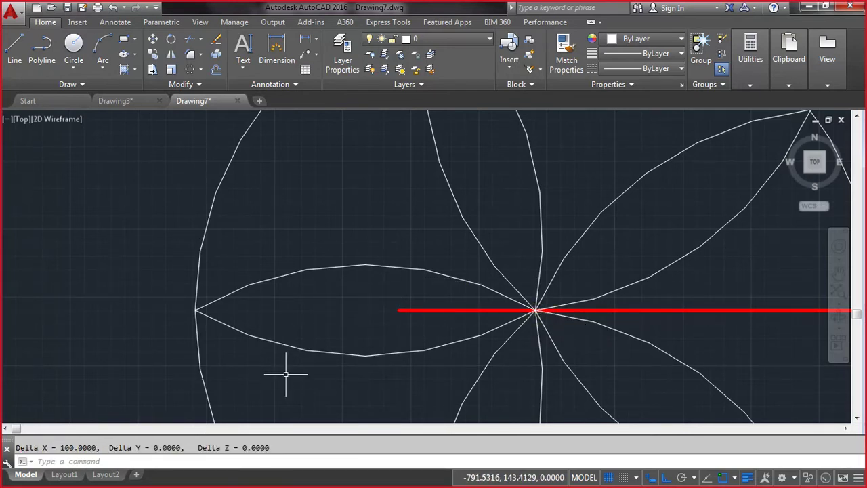
key(F2)
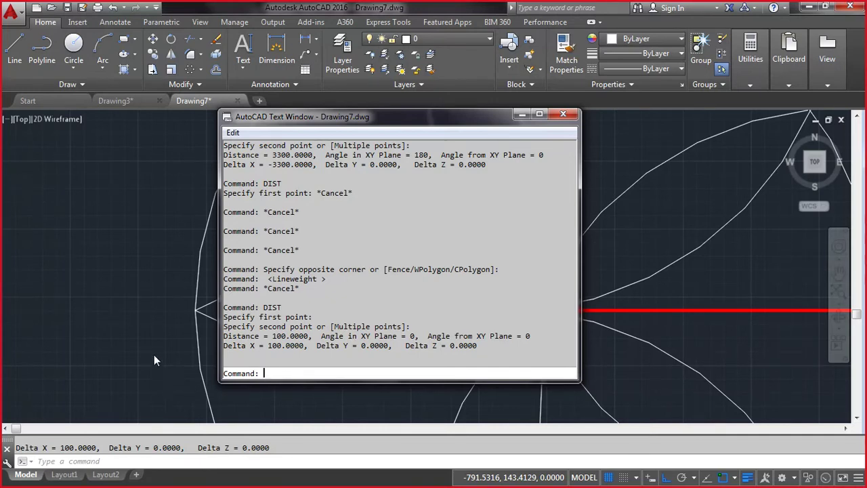
key(F2)
text(z)
key(Return)
text(e)
key(Return)
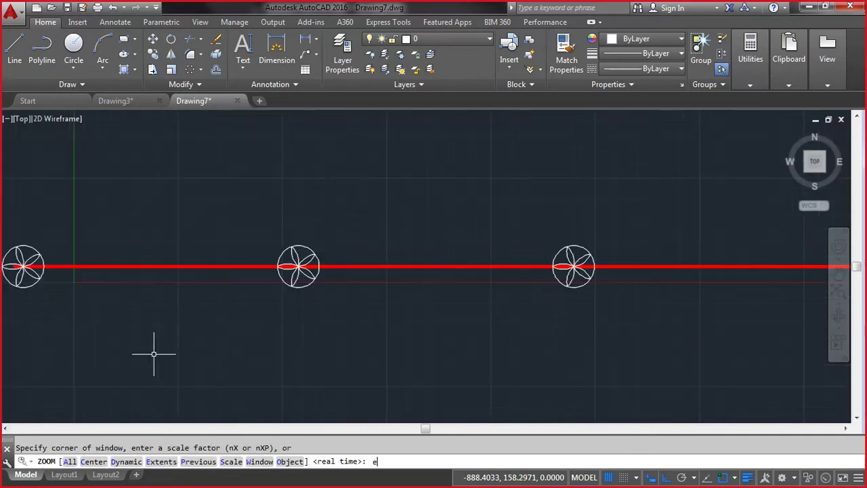
click(664, 335)
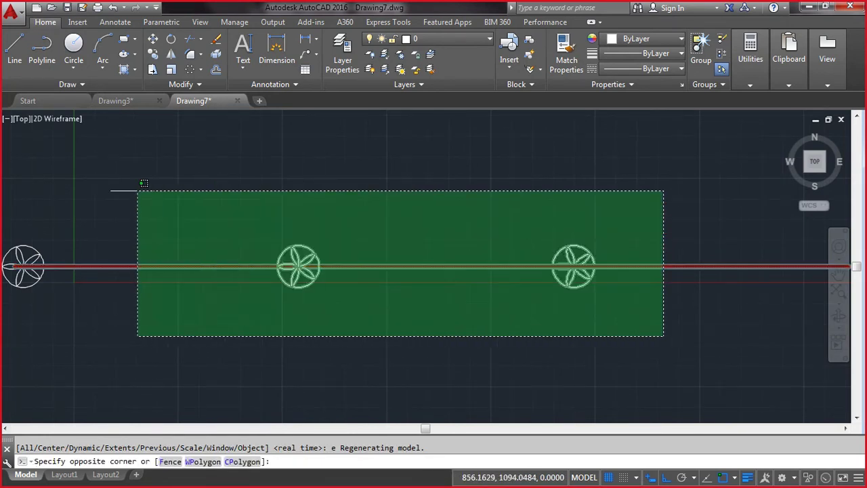
click(20, 195)
text(z)
key(Return)
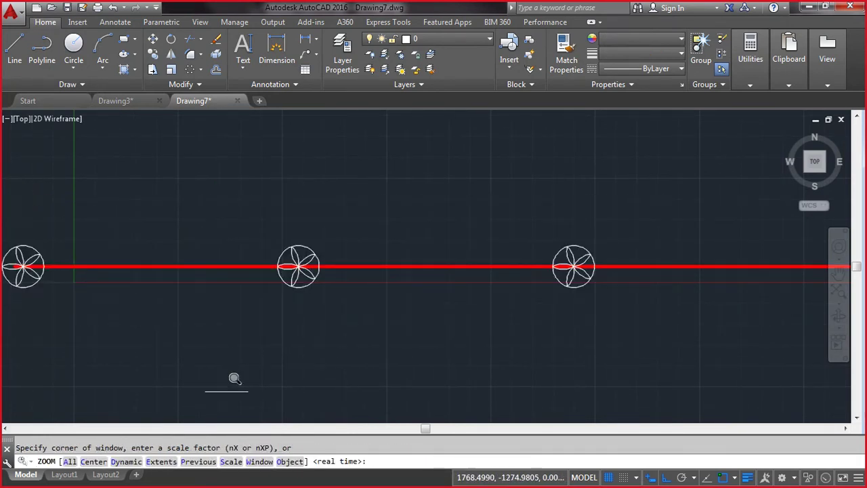
key(Escape)
Step: Erase the red line together with all three flower blocks
scroll(273, 396, down, 4)
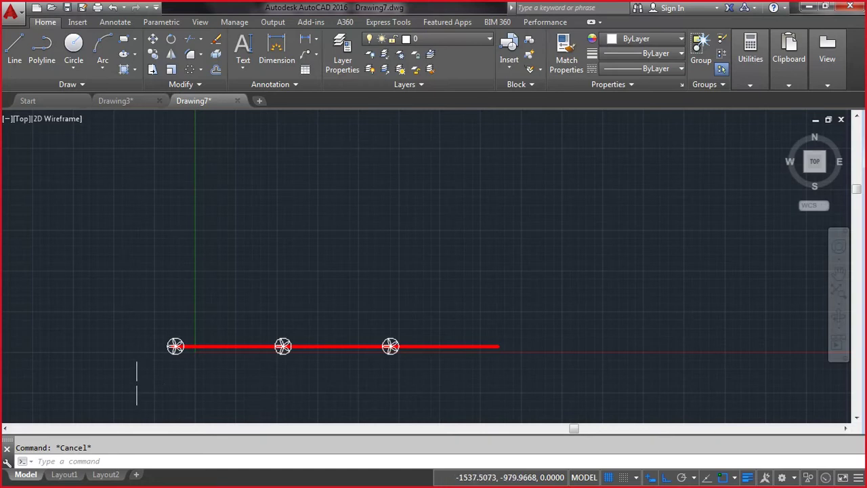
click(135, 381)
click(668, 209)
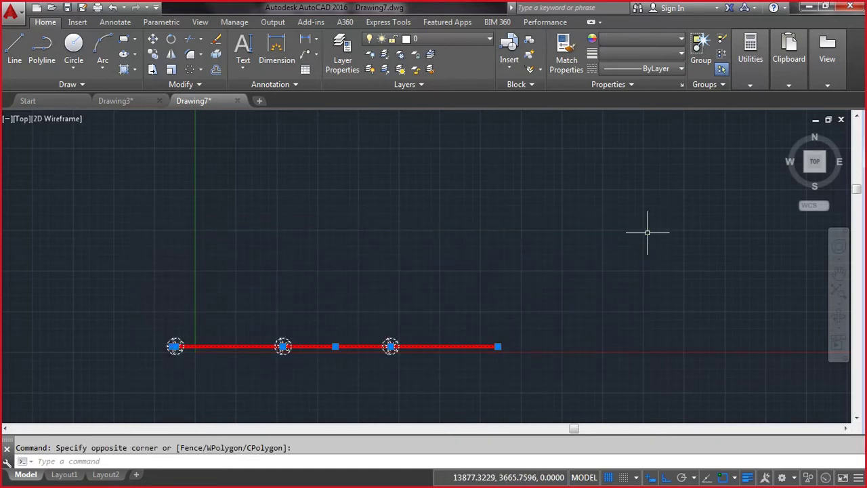
key(Delete)
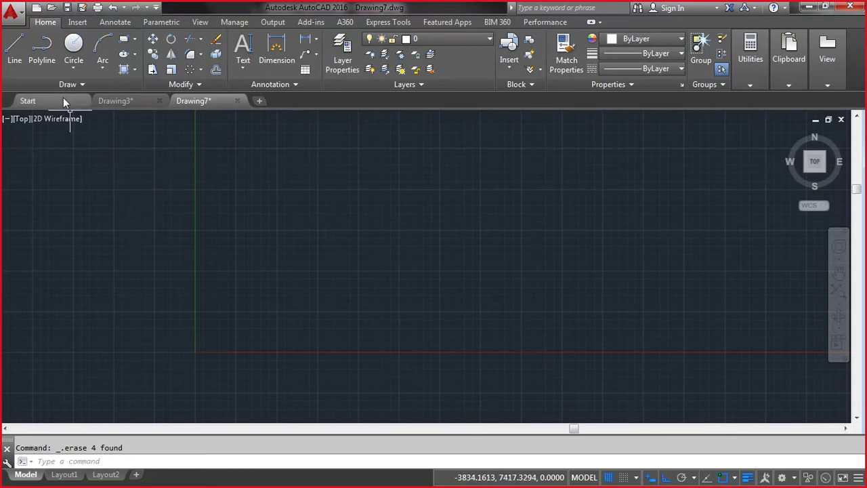
Step: Draw a rectangle 500 units wide and 250 units high with its lower-left corner left of the vertical axis
click(125, 40)
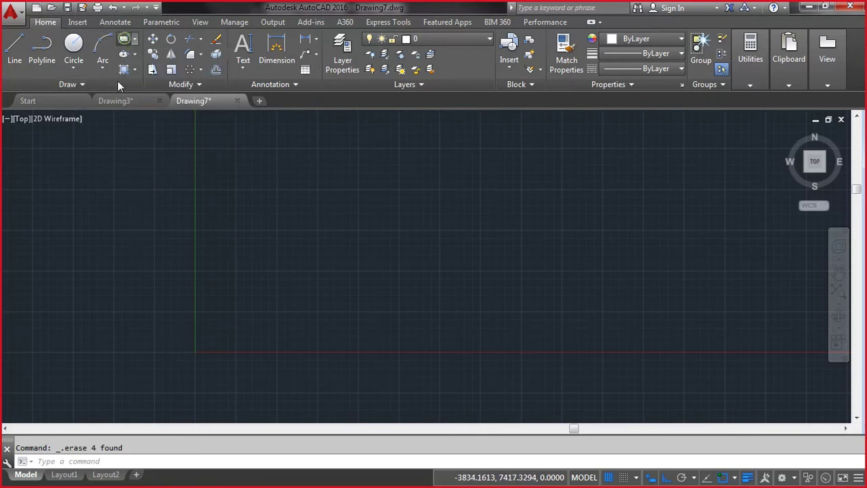
click(158, 323)
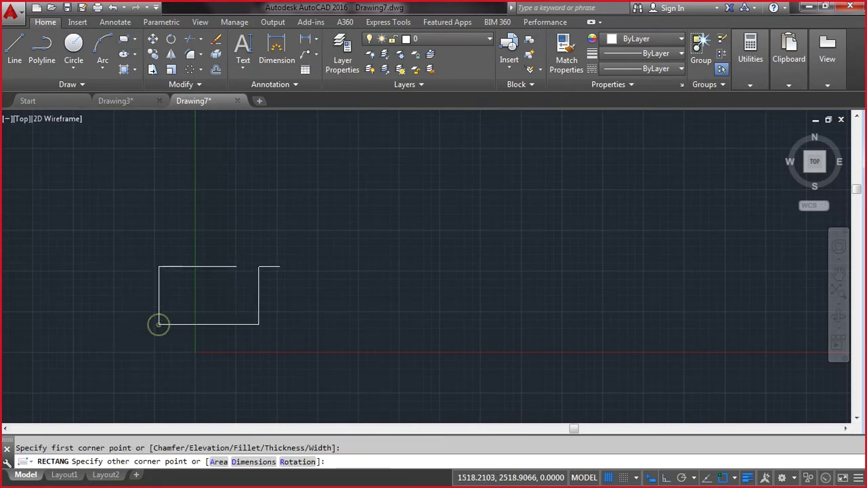
text(@)
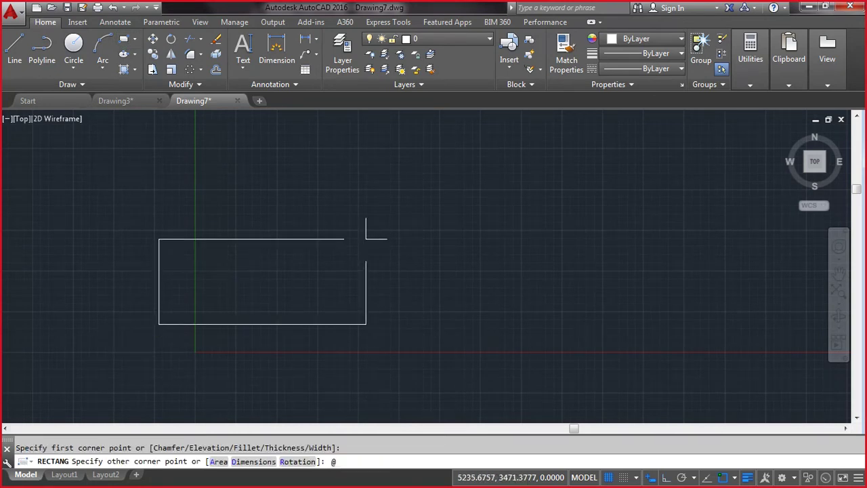
text(500,250)
key(Return)
text(z)
key(Return)
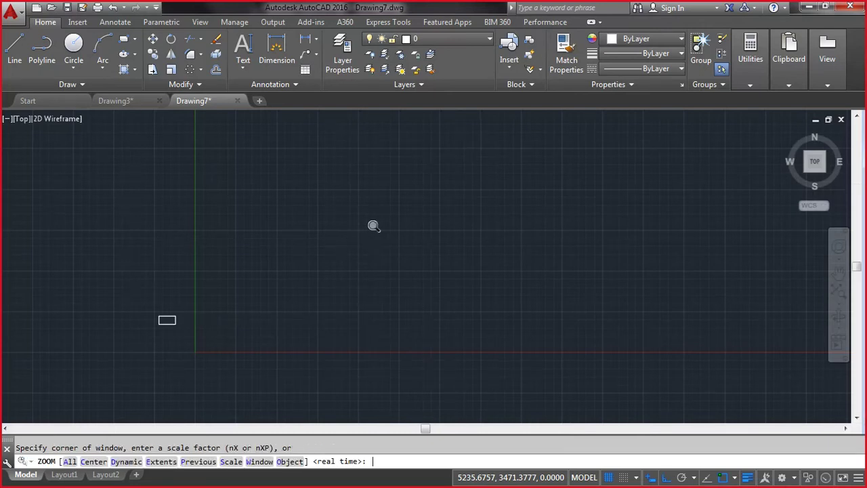
text(e)
key(Return)
scroll(370, 255, down, 4)
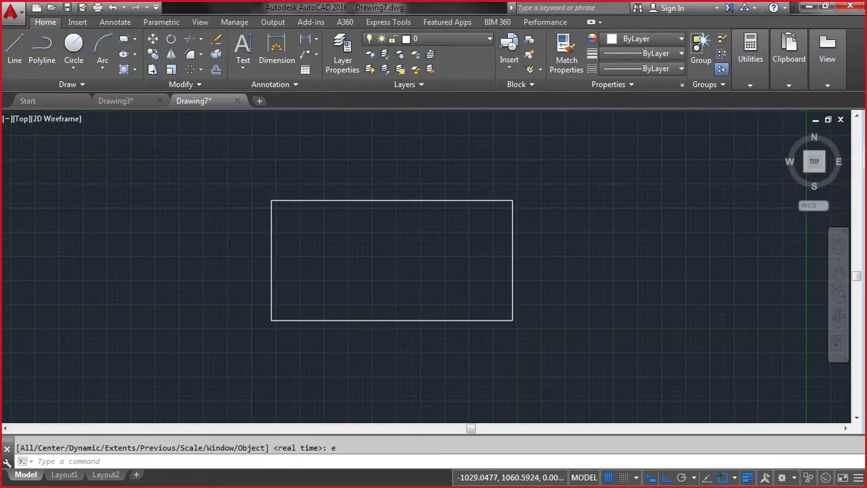
Step: Hatch the rectangle's interior with the SOLID pattern in red
click(125, 70)
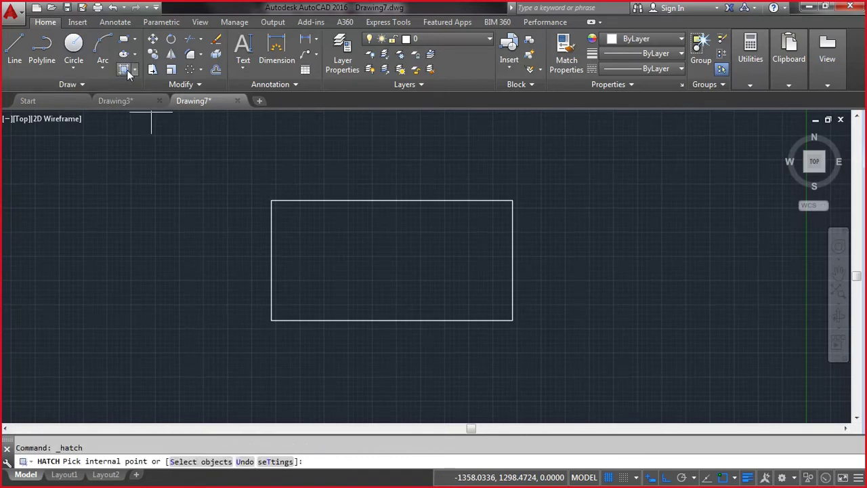
click(359, 258)
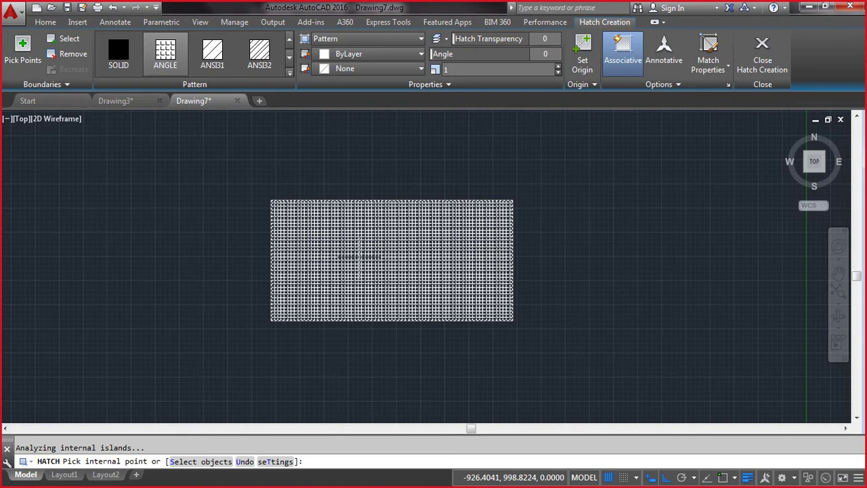
click(274, 461)
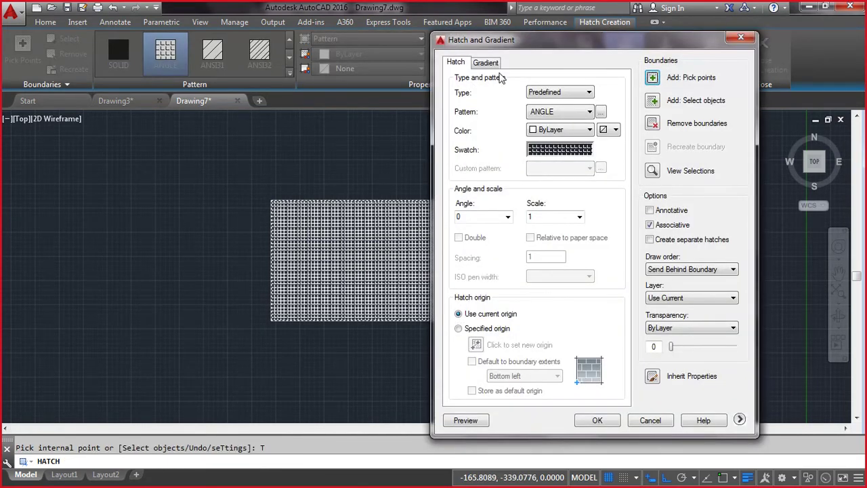
click(552, 113)
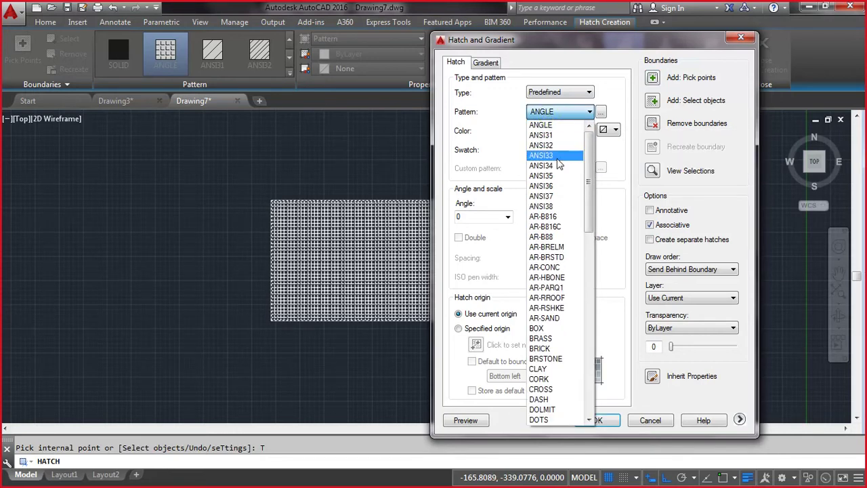
scroll(559, 165, up, 1)
click(552, 124)
click(550, 131)
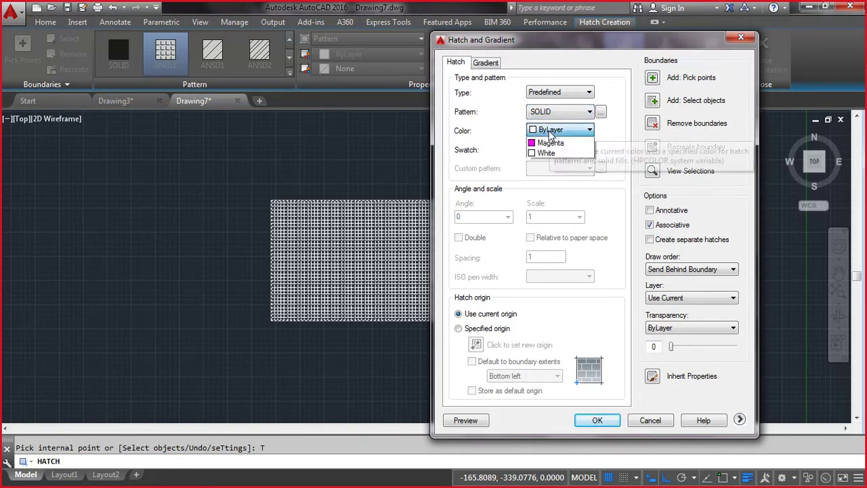
click(546, 173)
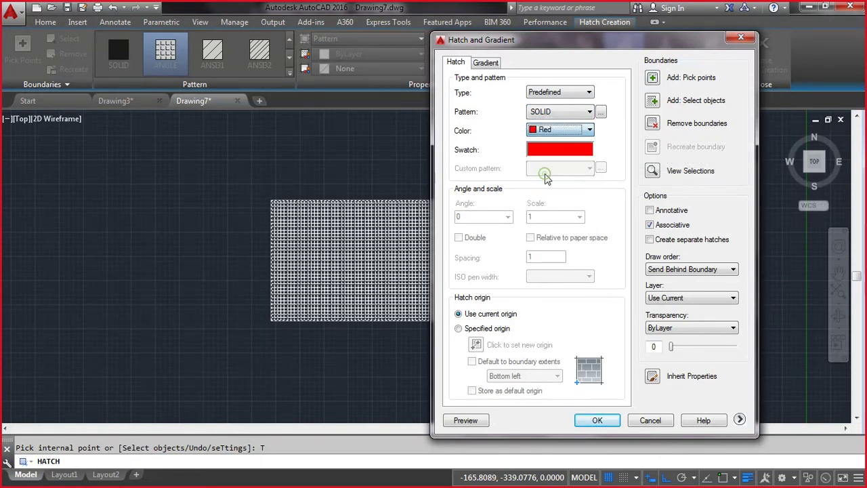
click(597, 420)
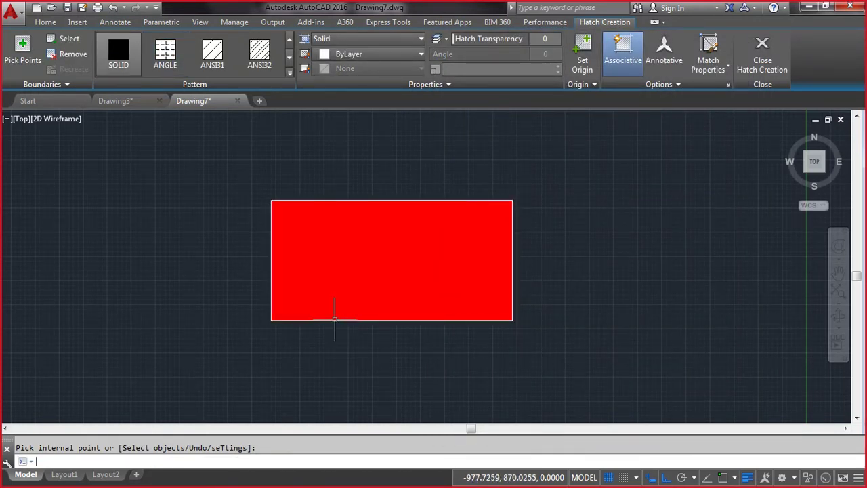
key(Return)
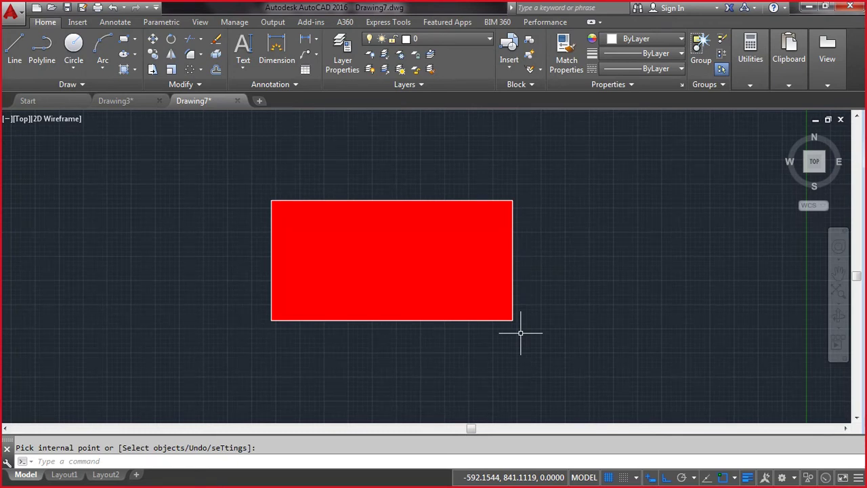
Step: Stretch the top edge of the rectangle and its red fill upward by 150 units
click(151, 70)
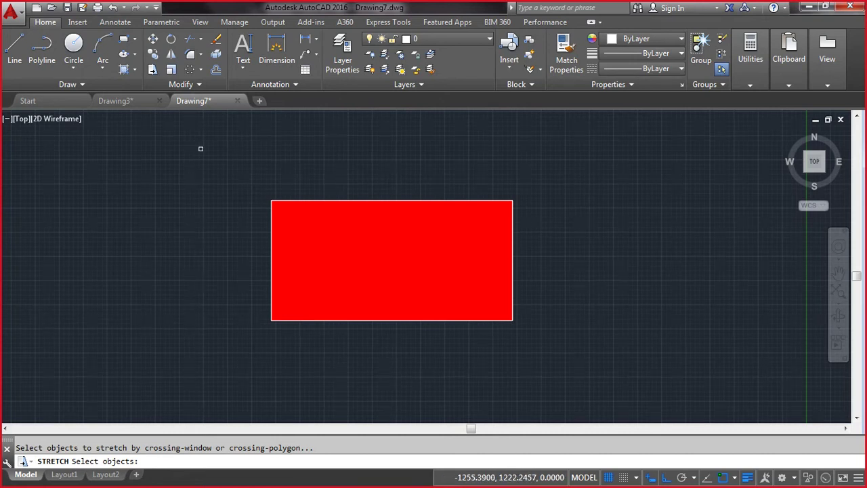
click(568, 152)
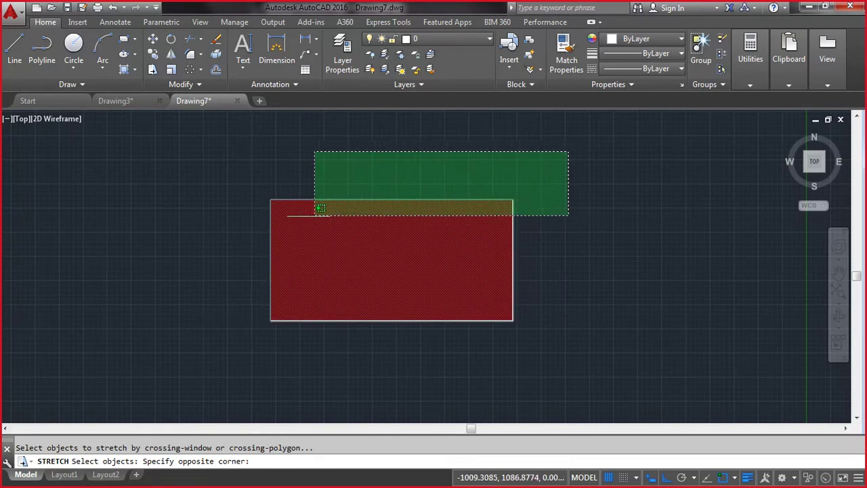
click(216, 244)
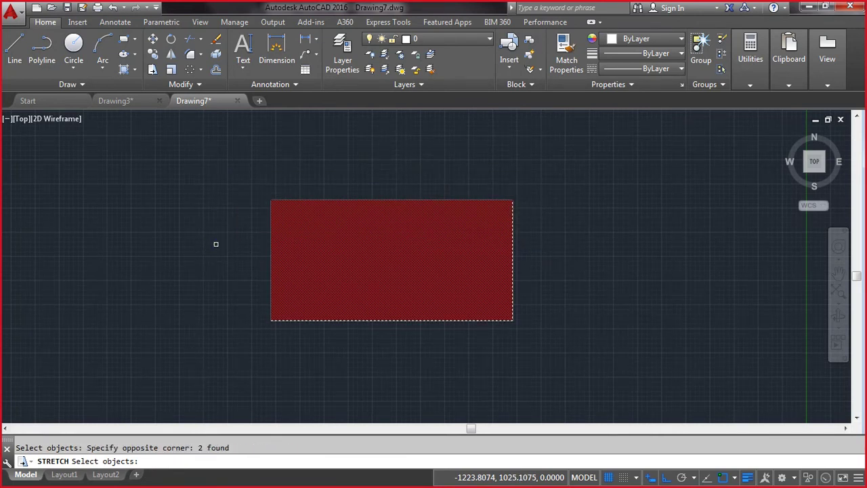
key(Return)
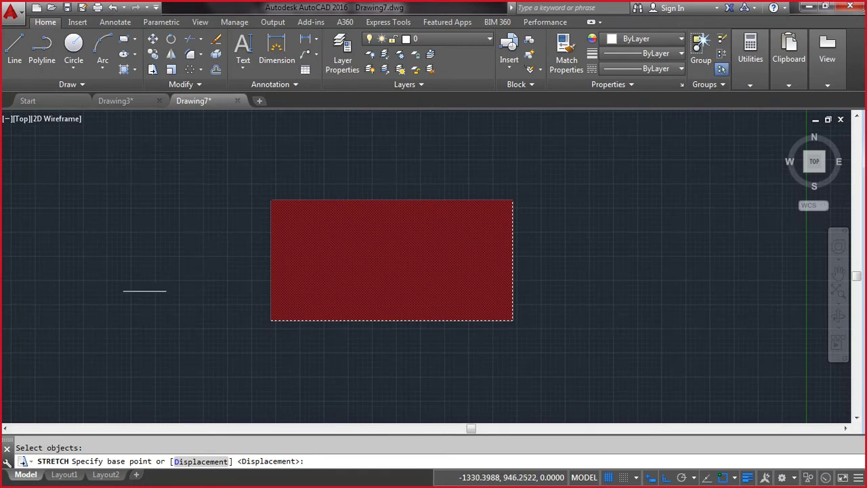
click(144, 291)
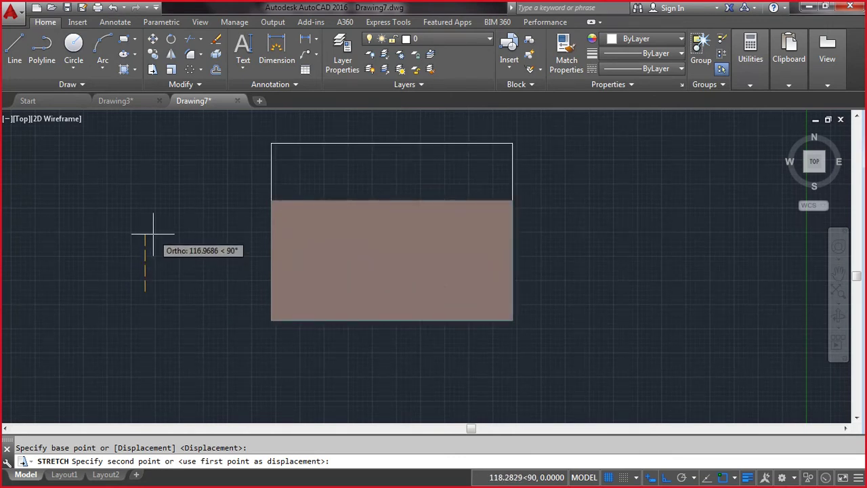
text(150)
key(Return)
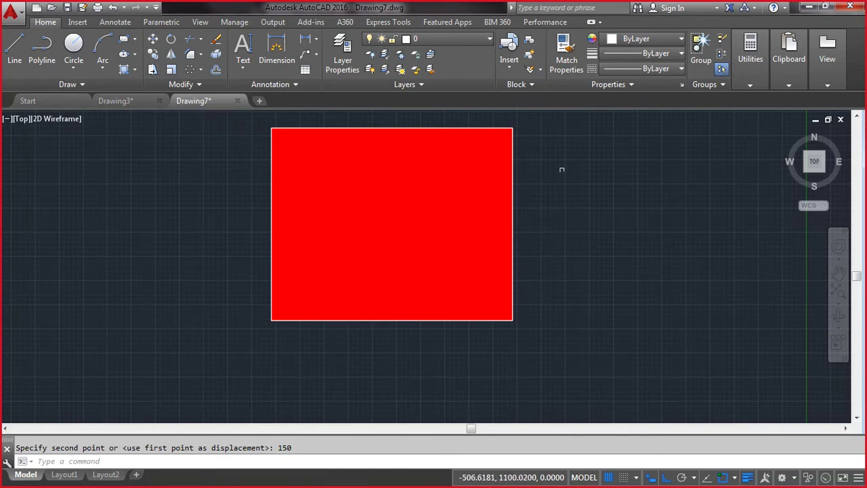
Step: Stretch only the upper-right corner of the filled rectangle 200 units to the right
click(546, 122)
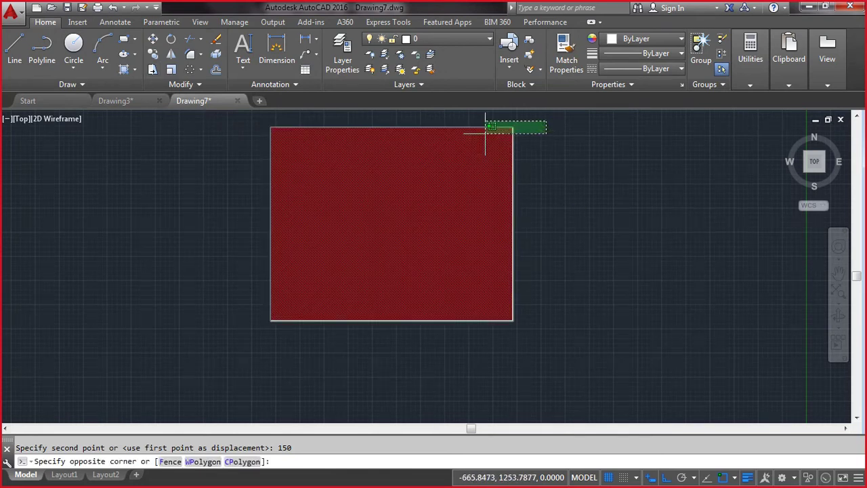
click(457, 276)
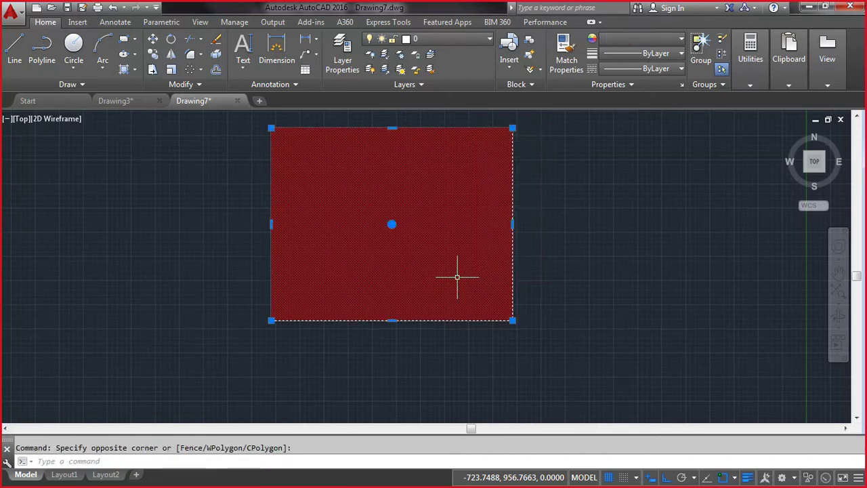
text(s)
key(Return)
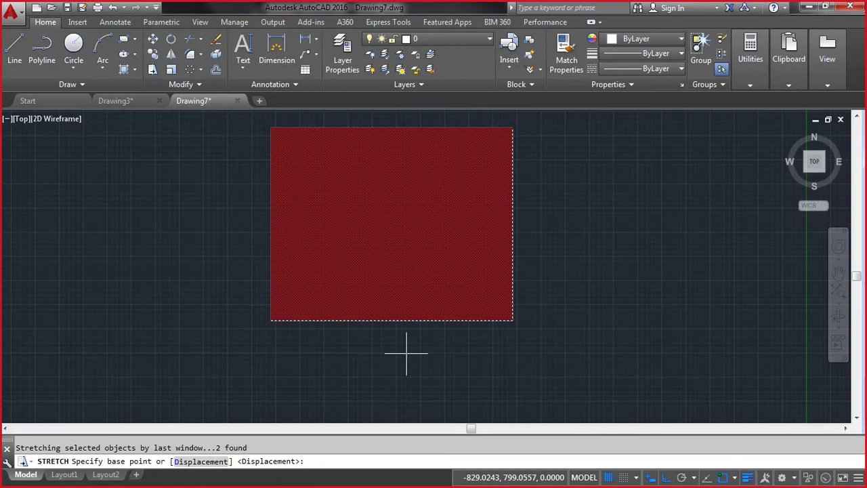
click(407, 352)
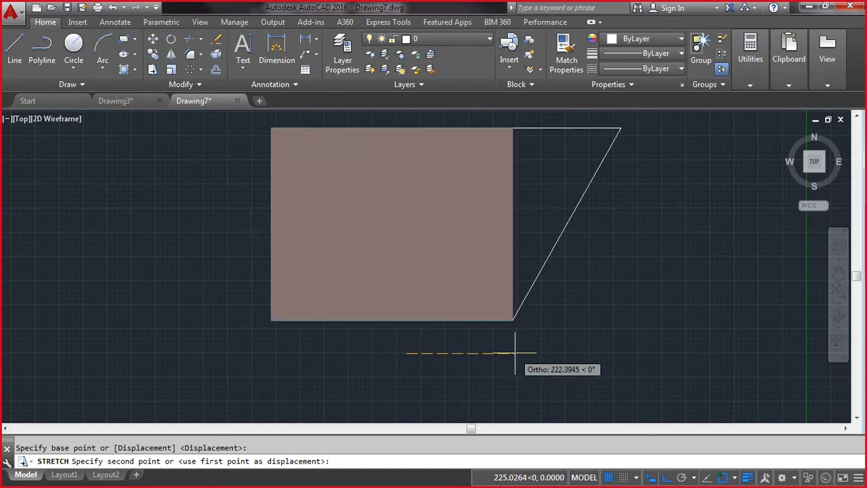
text(200)
key(Return)
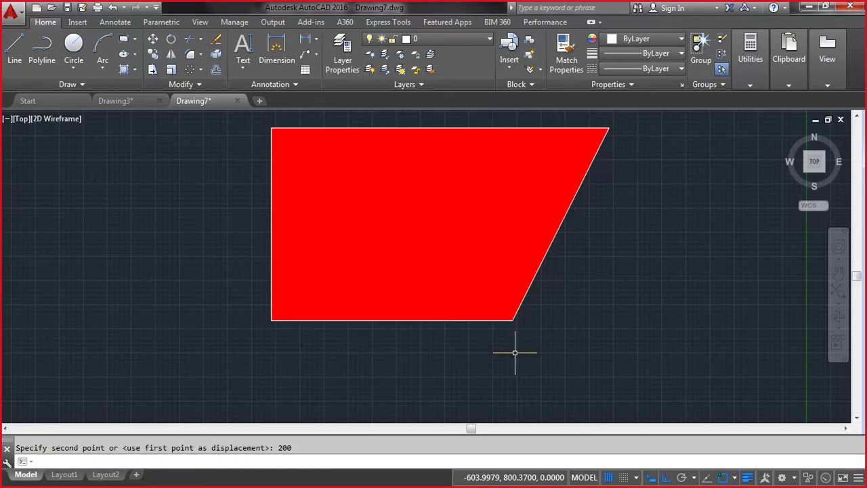
click(125, 70)
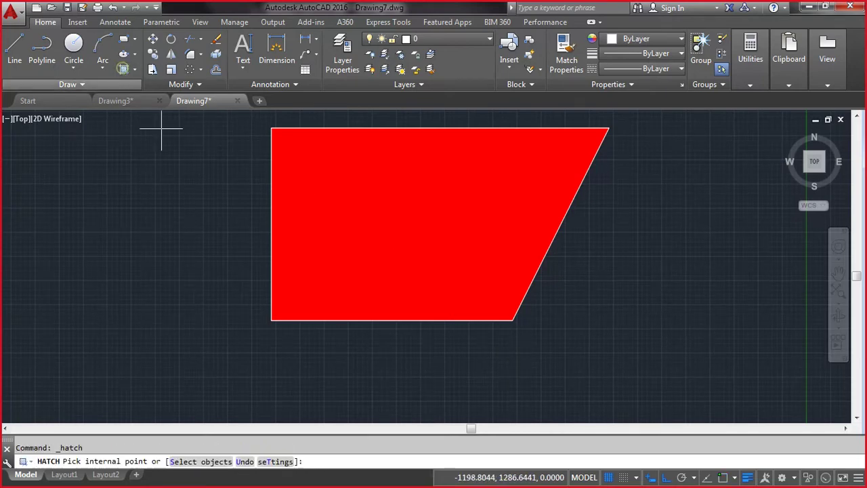
click(540, 363)
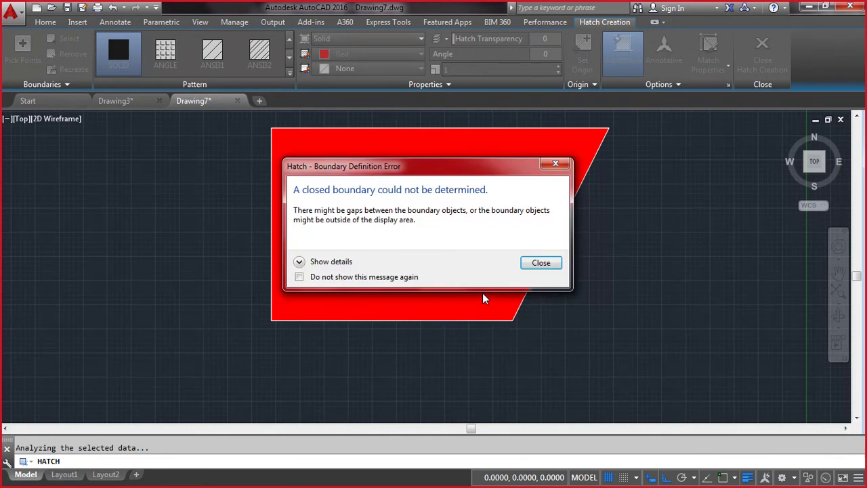
click(552, 264)
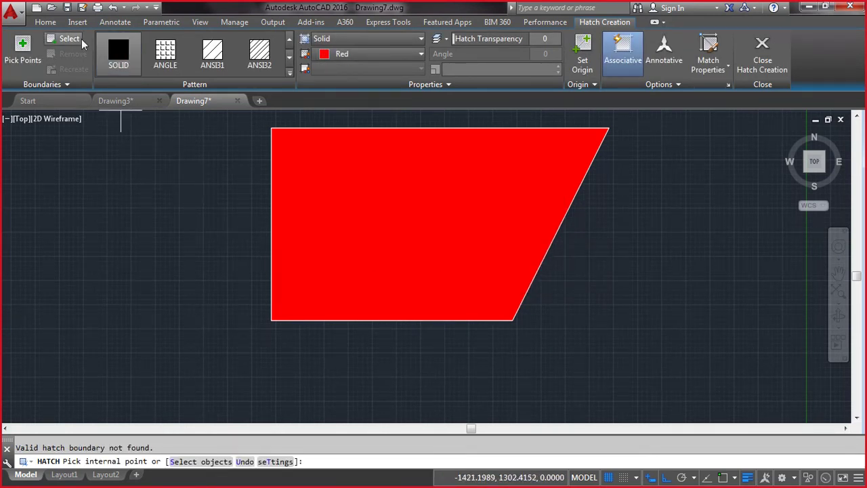
click(101, 53)
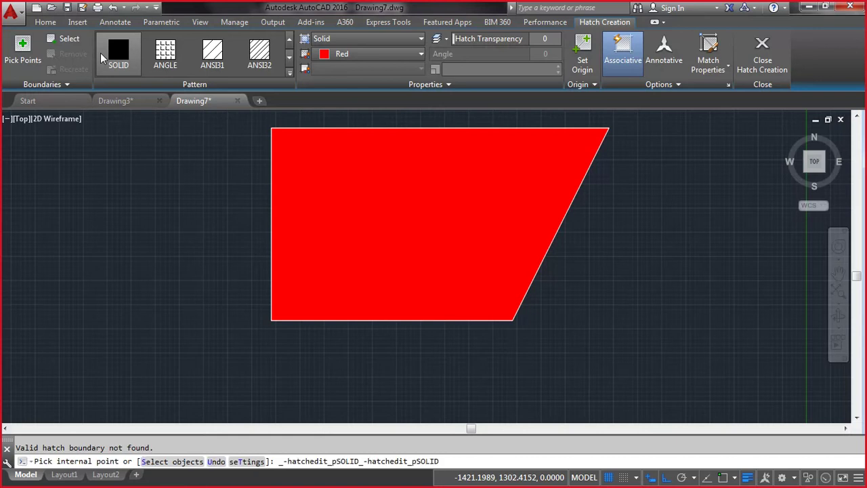
key(Escape)
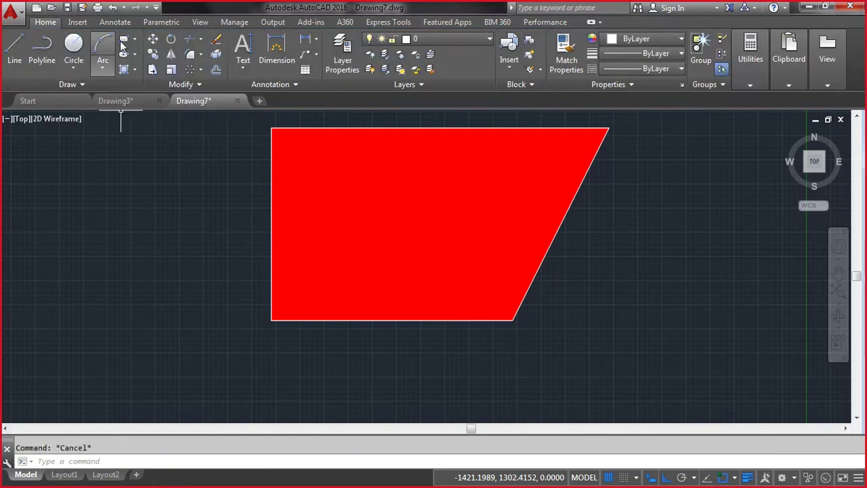
Step: Stretch the lower-right corner of the filled shape 200 units to the right
click(153, 69)
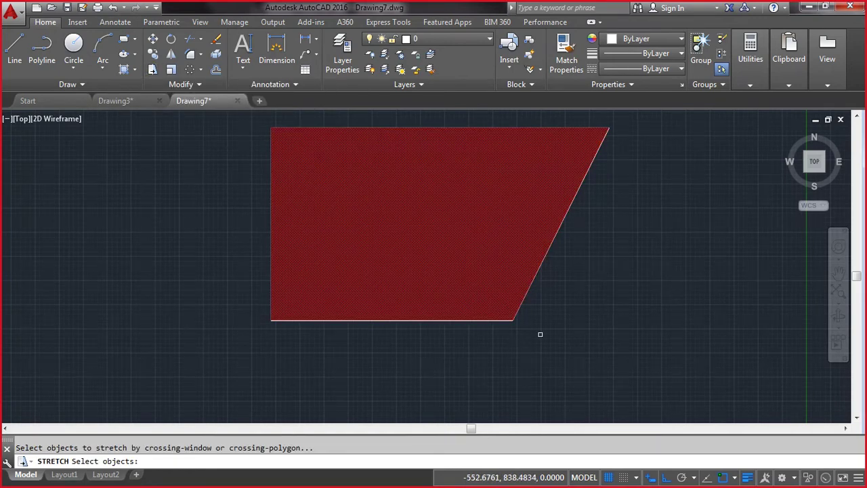
click(539, 335)
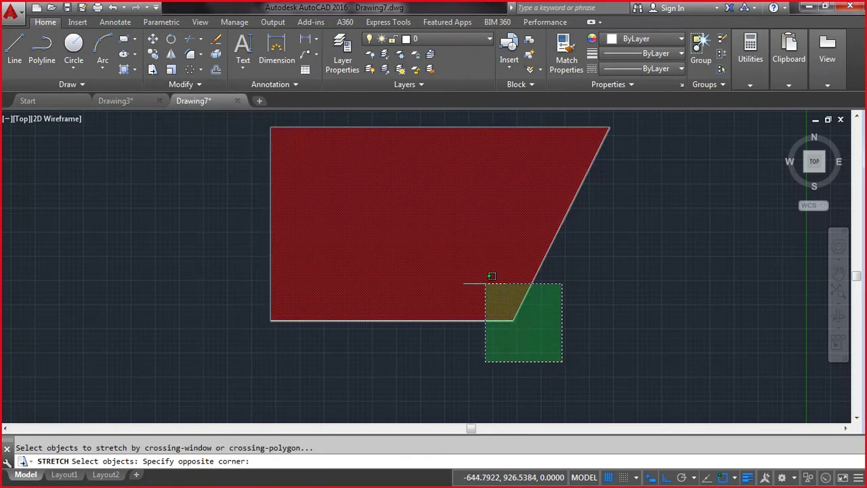
click(465, 271)
key(Return)
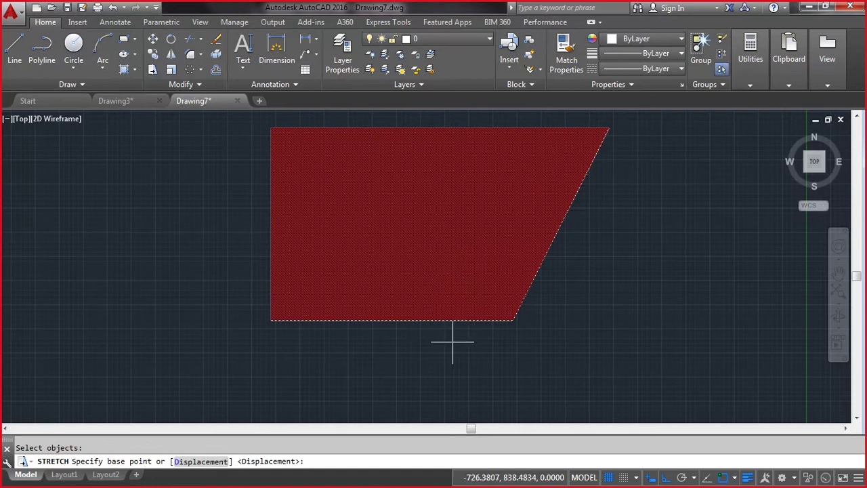
click(403, 369)
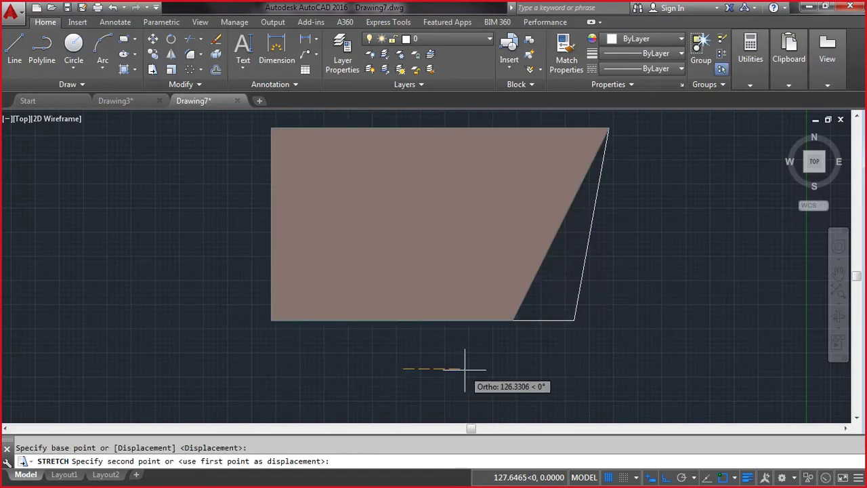
text(200)
key(Return)
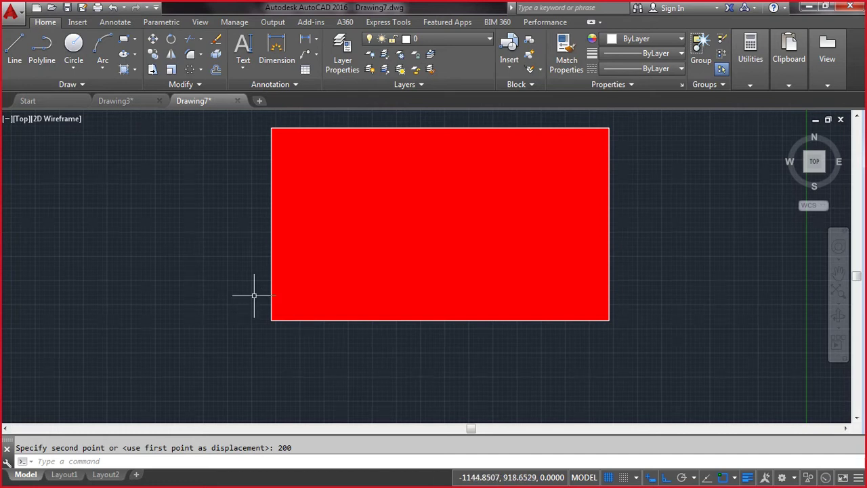
Step: Stretch the bottom edge of the rectangle and its red fill upward by 150 units
text(s)
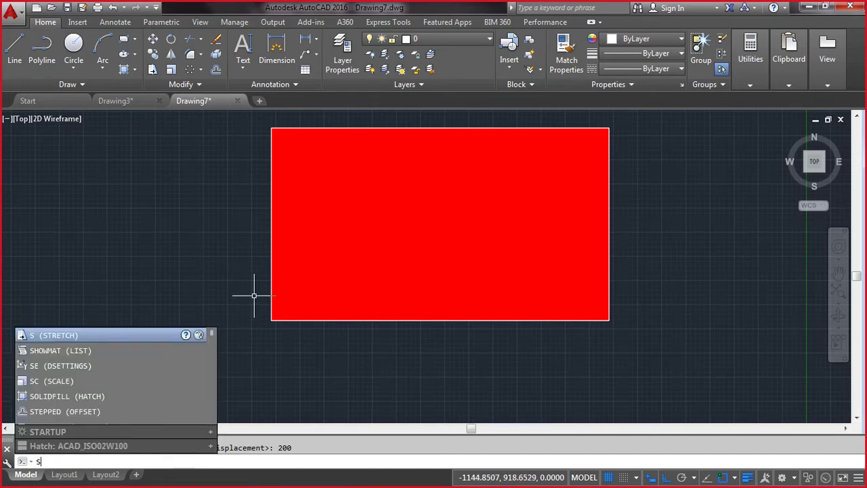
key(Return)
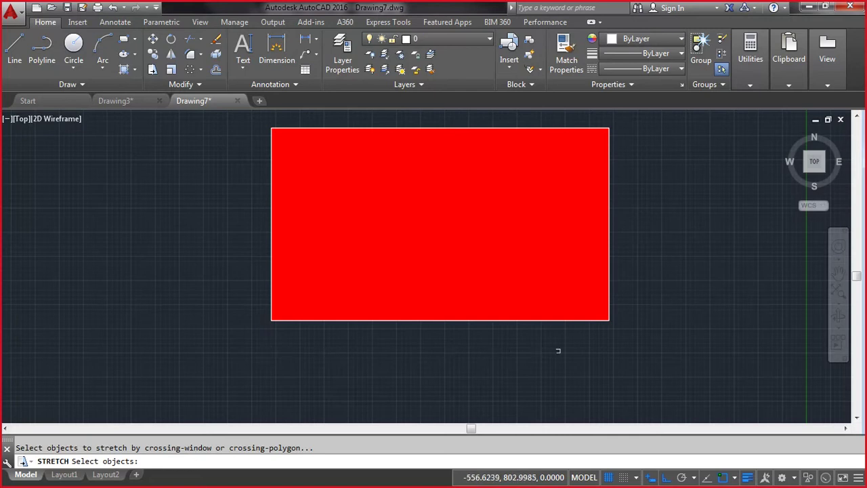
click(635, 349)
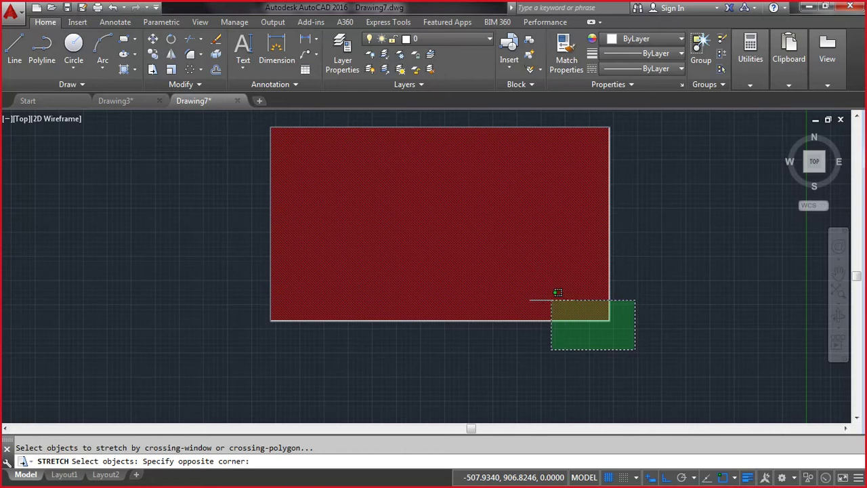
click(243, 291)
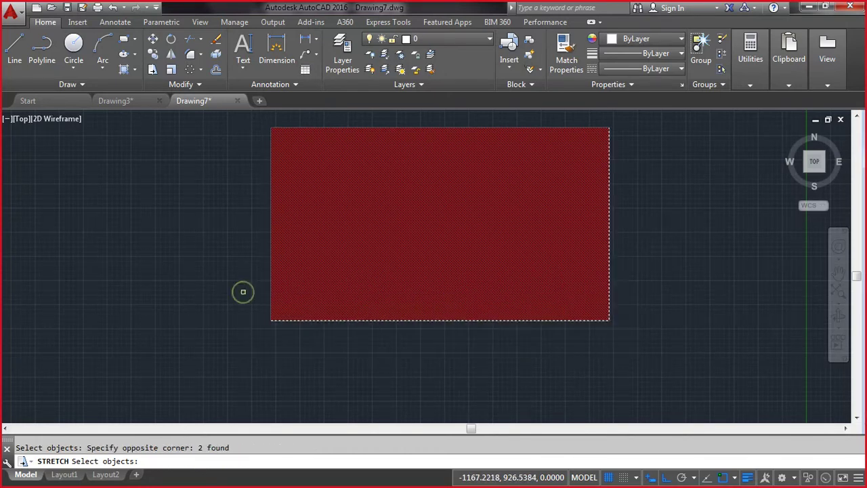
key(Return)
click(166, 362)
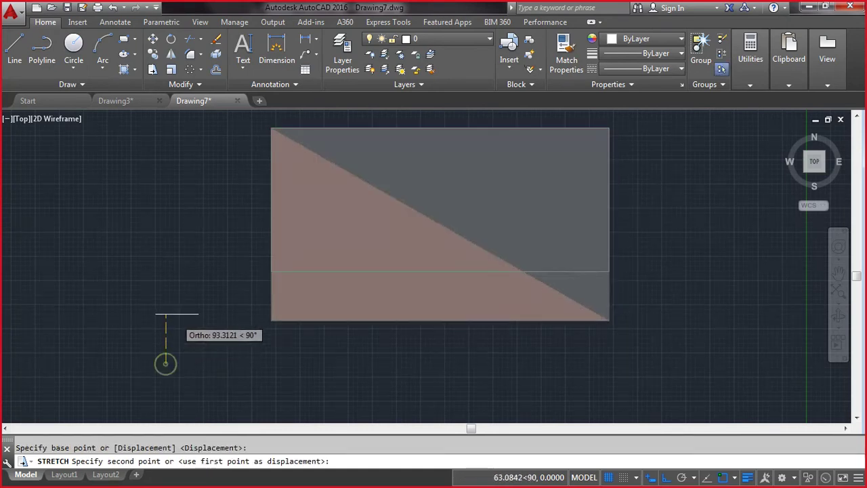
text(150)
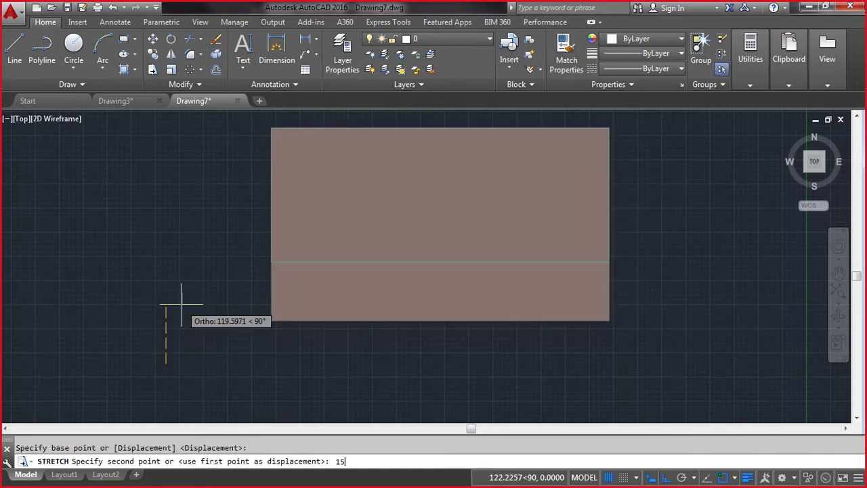
key(Return)
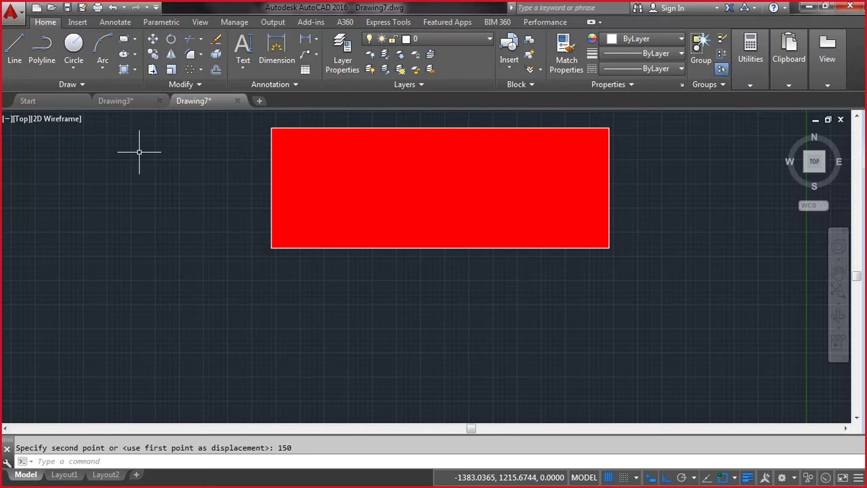
Step: Erase the rectangle together with its red fill
key(Return)
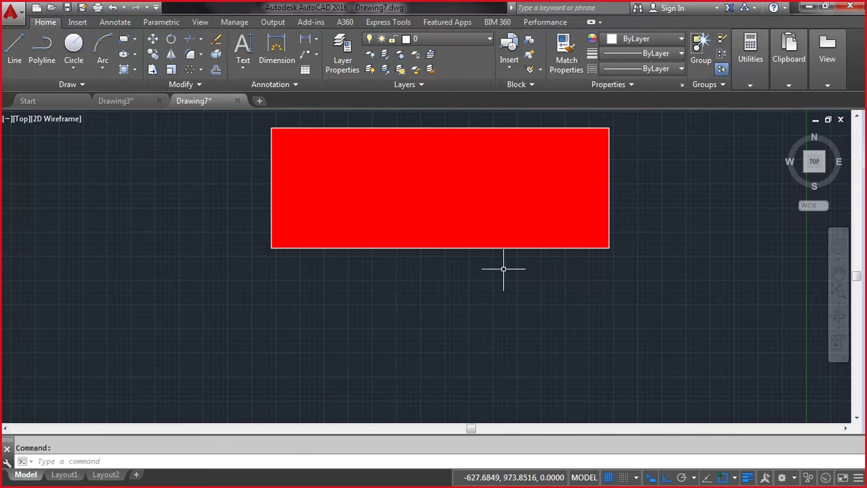
click(254, 267)
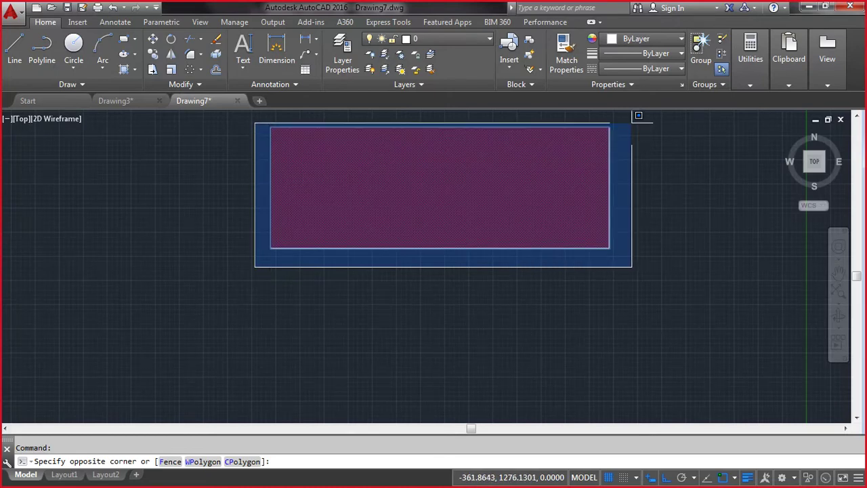
click(632, 121)
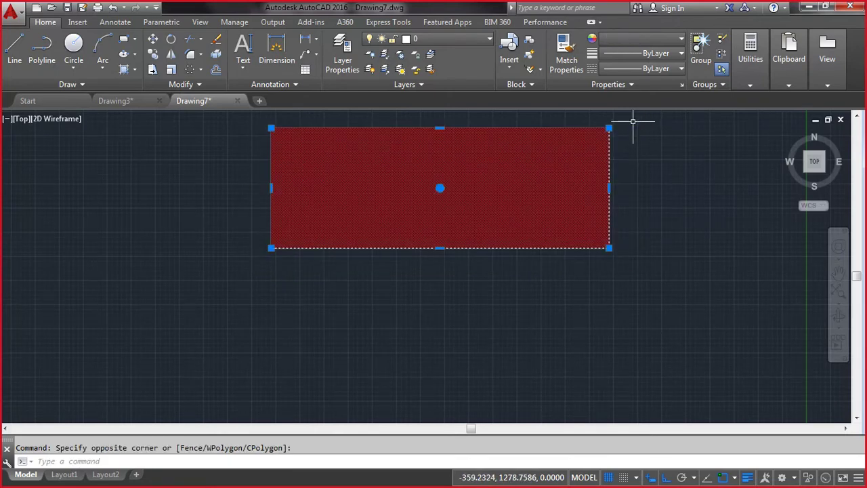
key(Delete)
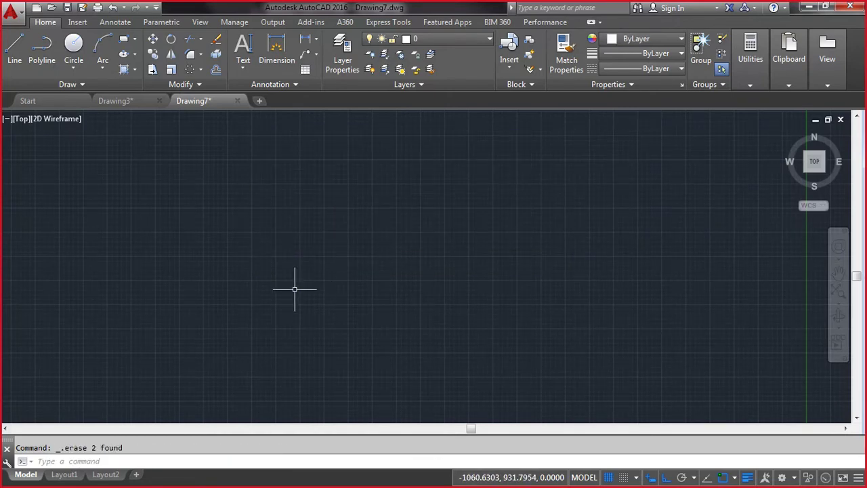
Step: Draw six horizontal construction lines one below the other across the empty drawing area
click(74, 84)
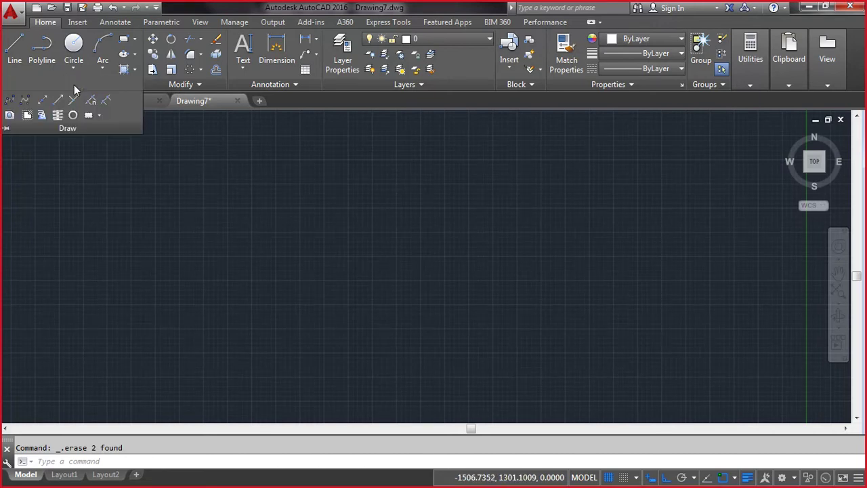
click(42, 101)
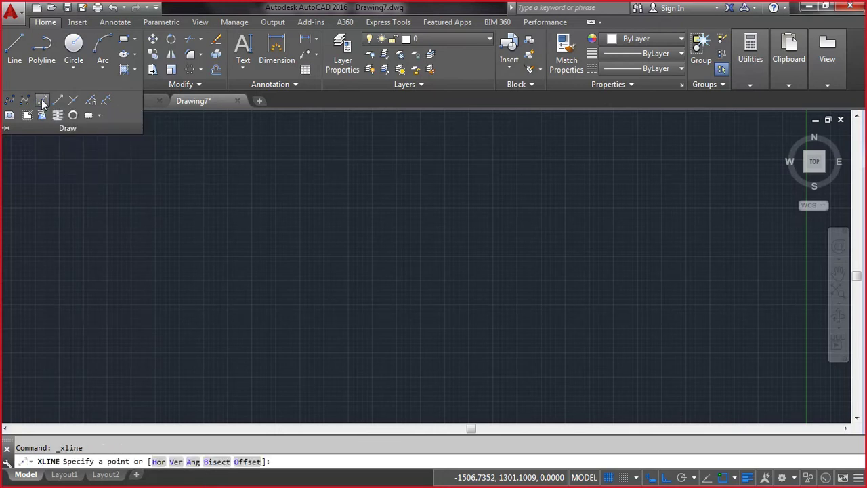
text(h)
key(Return)
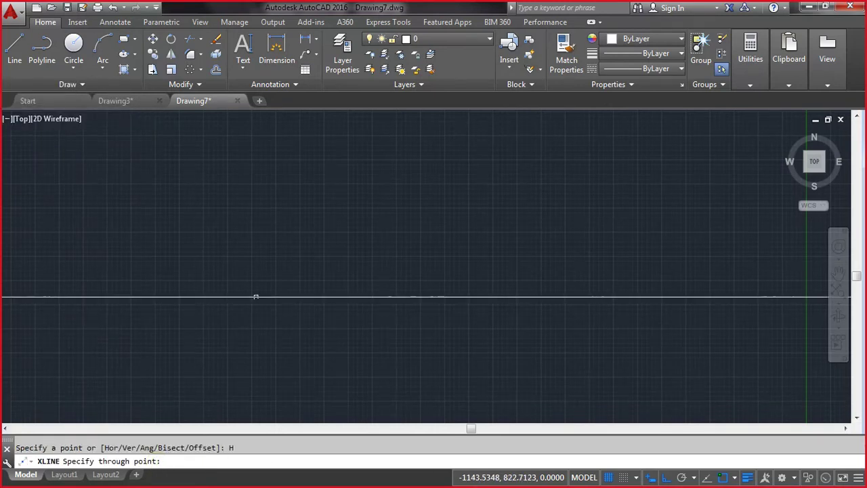
click(306, 173)
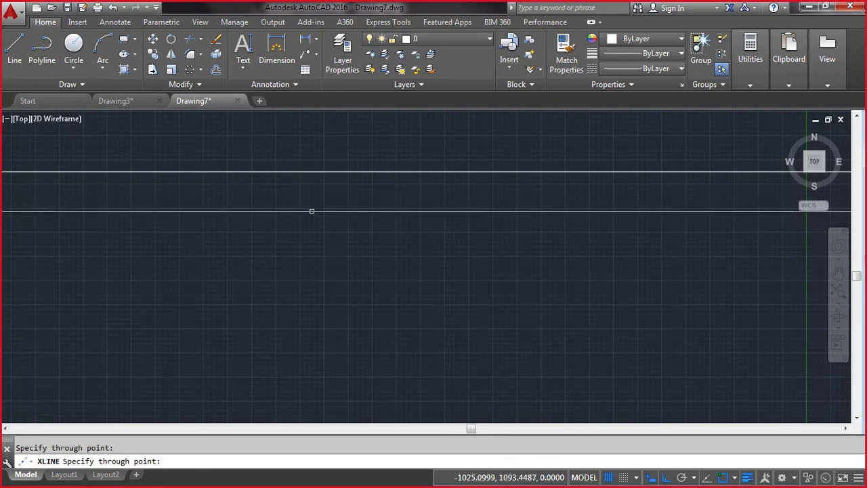
click(314, 194)
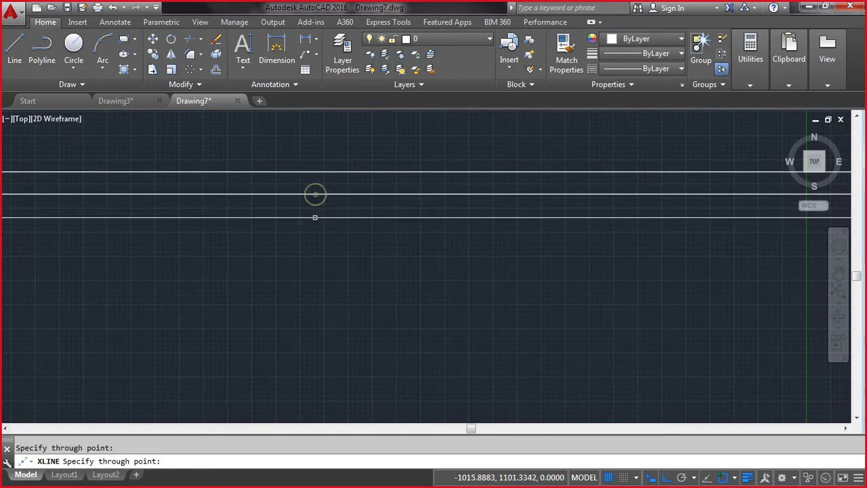
click(315, 220)
click(316, 251)
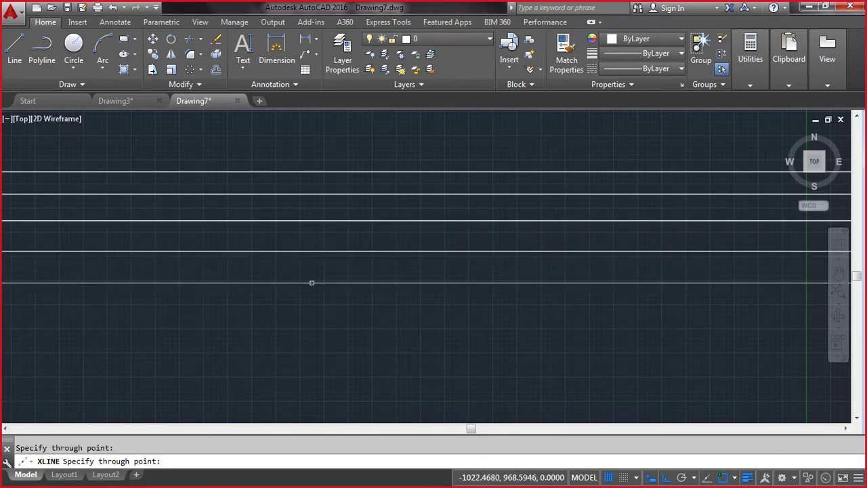
click(312, 283)
click(311, 316)
key(Return)
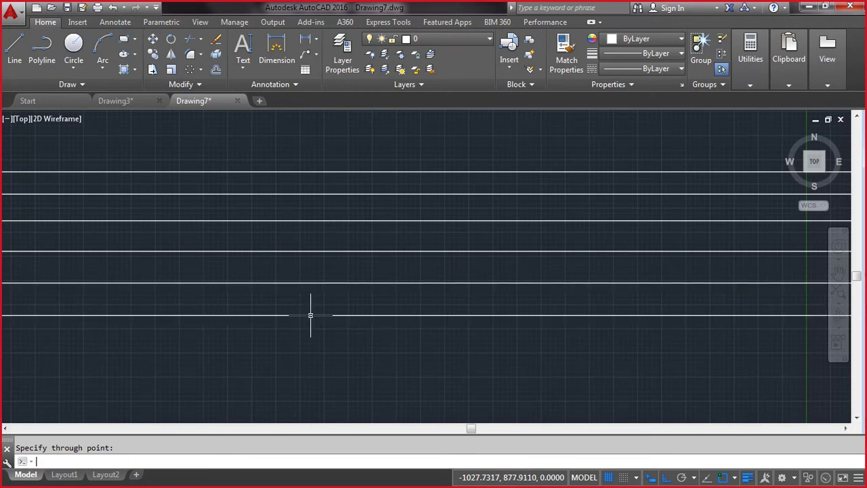
Step: Draw five vertical construction lines spaced side by side across the horizontal ones
key(Return)
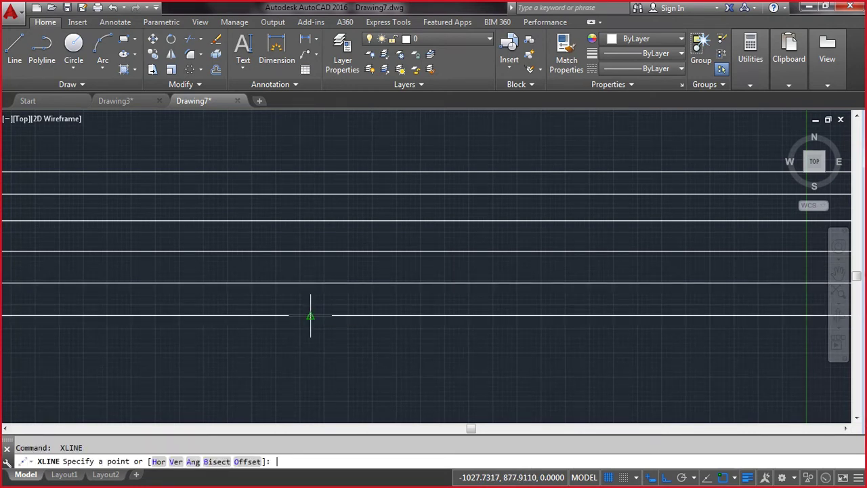
click(178, 460)
click(196, 350)
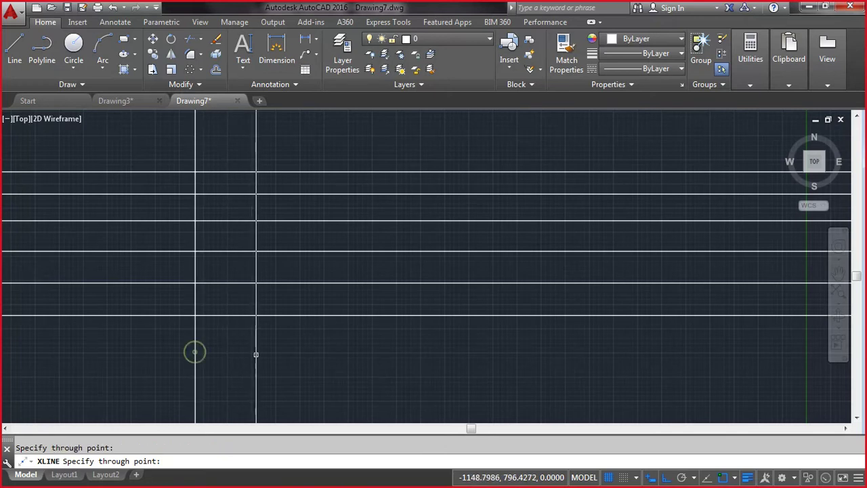
click(256, 354)
click(321, 350)
click(394, 348)
click(465, 339)
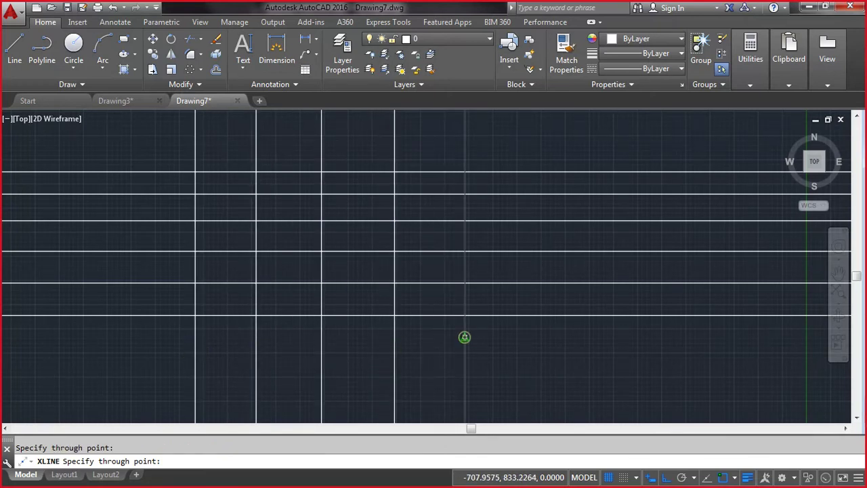
key(Return)
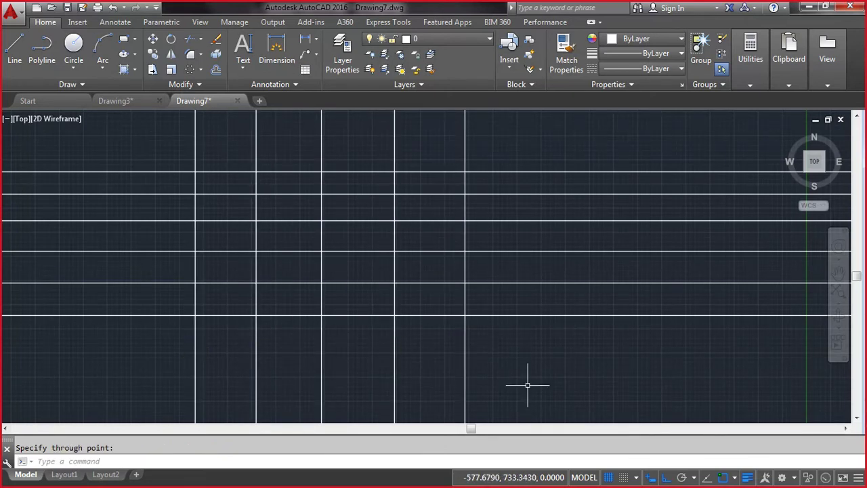
Step: Using all lines as cutting edges, trim the construction line ends beyond the rightmost vertical and above the topmost horizontal line
click(188, 38)
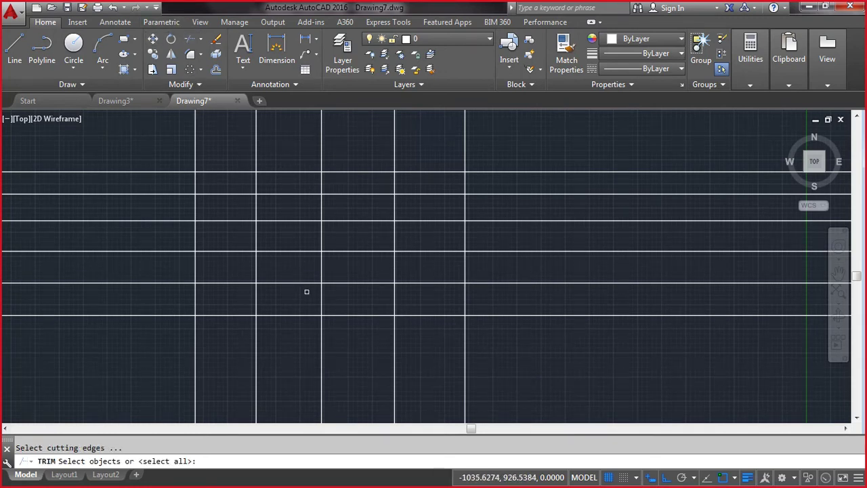
key(Return)
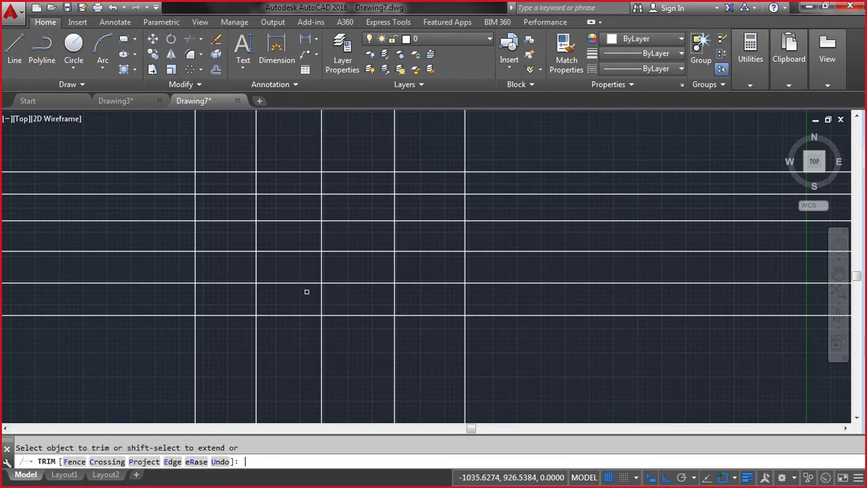
click(623, 350)
click(591, 248)
click(573, 142)
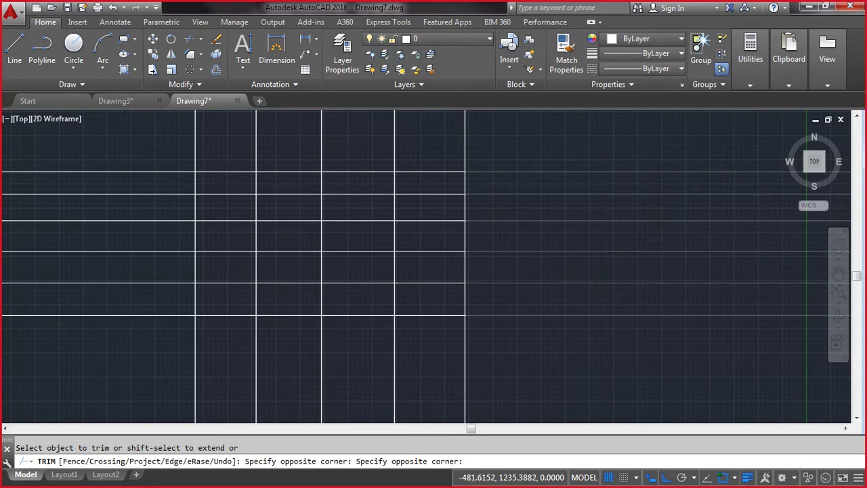
click(538, 138)
click(178, 136)
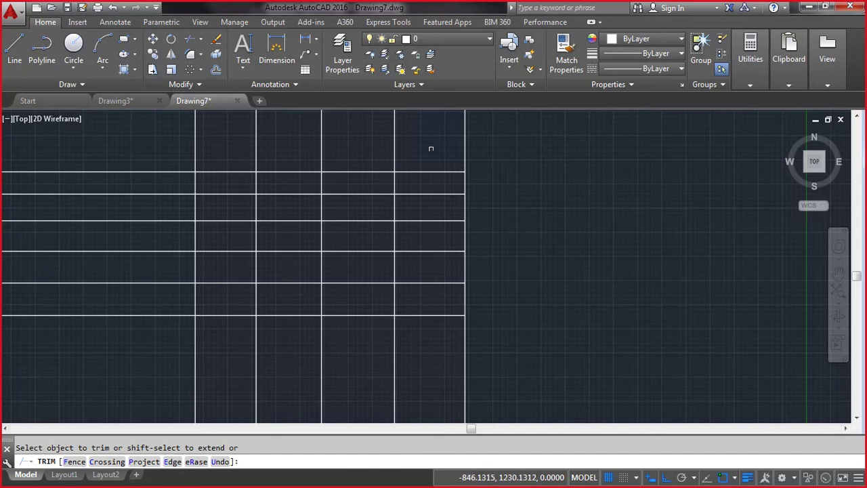
click(465, 140)
click(472, 140)
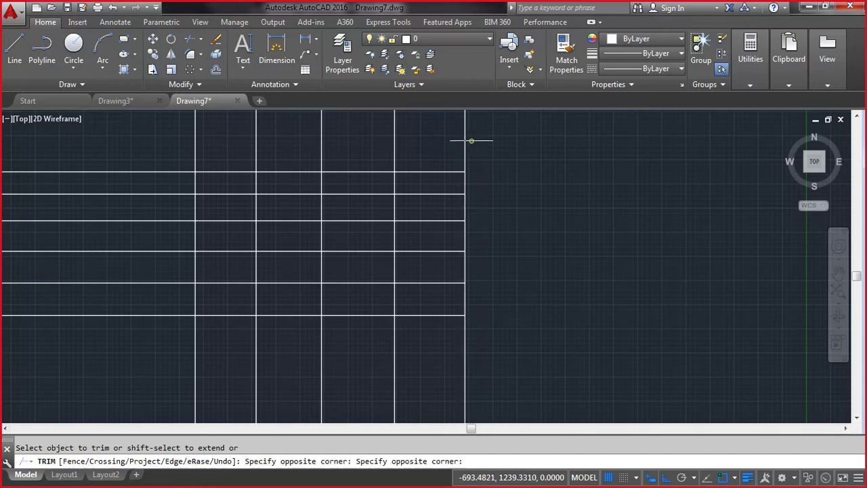
click(160, 154)
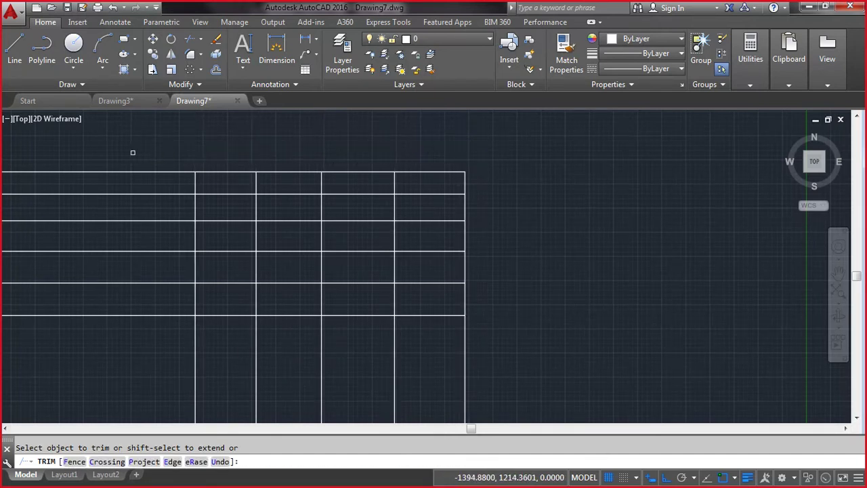
Step: Trim the line ends beyond the leftmost vertical and below the lowest horizontal line to close the grid
click(154, 151)
click(95, 299)
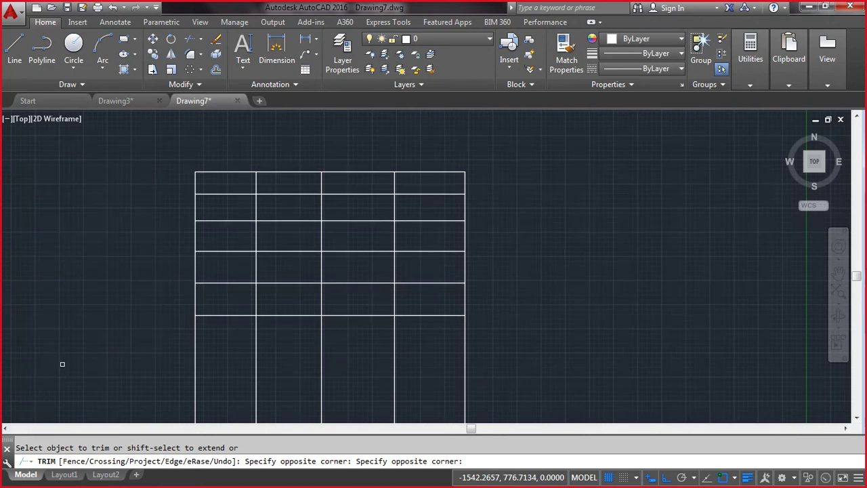
click(500, 373)
click(209, 352)
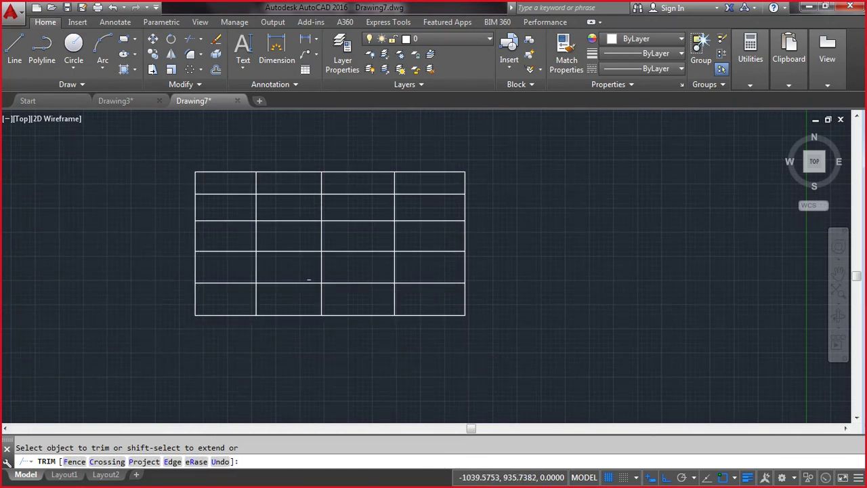
Step: Trim the middle vertical's segment in the fourth row and the horizontal segment above the third column's fourth-row cell
click(322, 260)
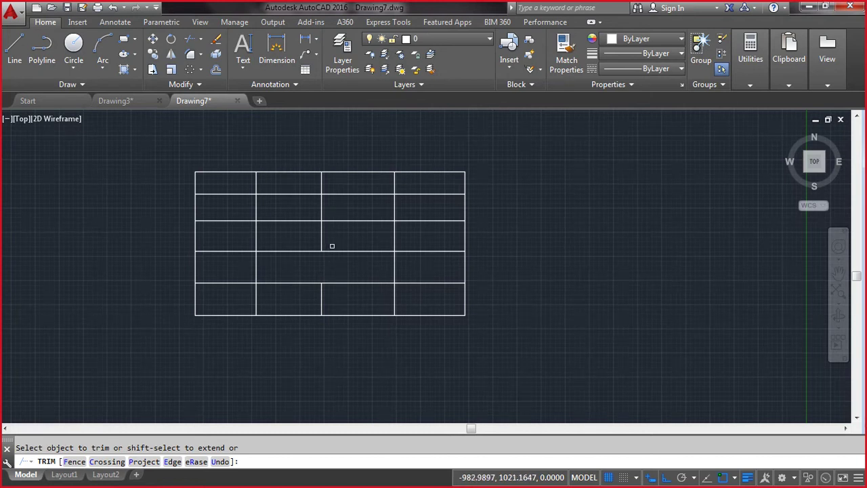
click(332, 250)
key(Return)
Step: Using all lines as cutting edges, trim the first inner vertical's second-row segment and the horizontal segment above the third column's bottom cell
text(z)
key(Return)
text(e)
key(Return)
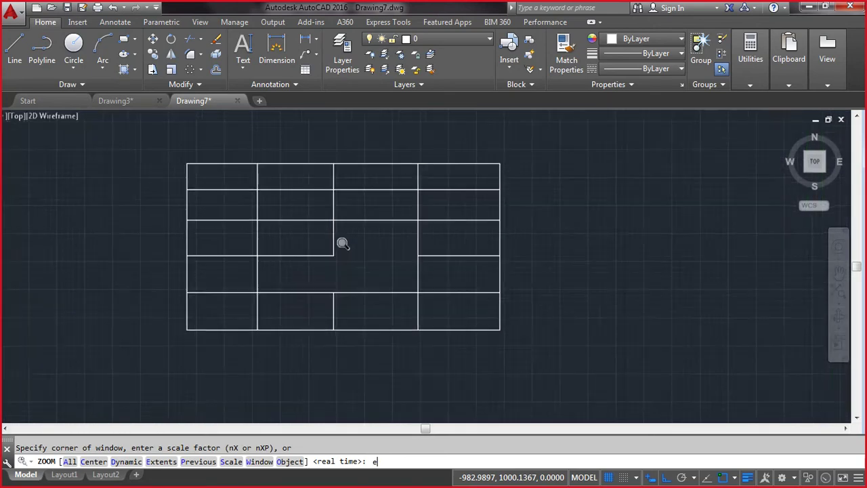
scroll(365, 271, down, 3)
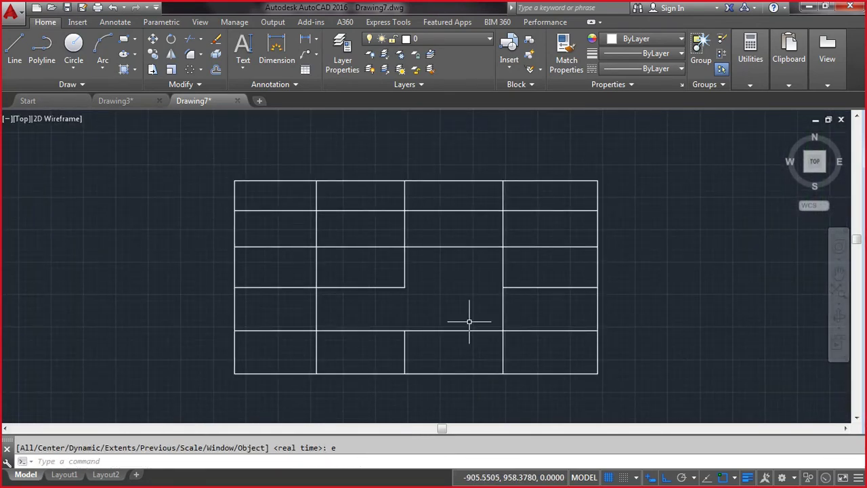
text(tr)
key(Return)
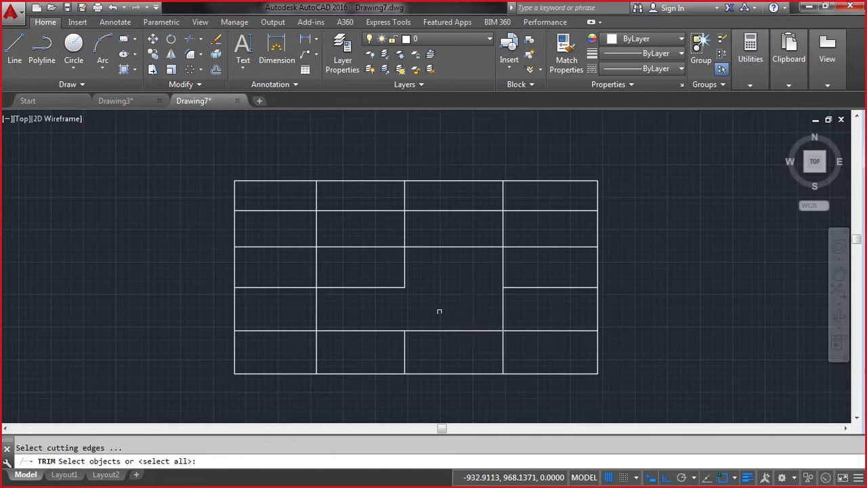
key(Return)
click(316, 232)
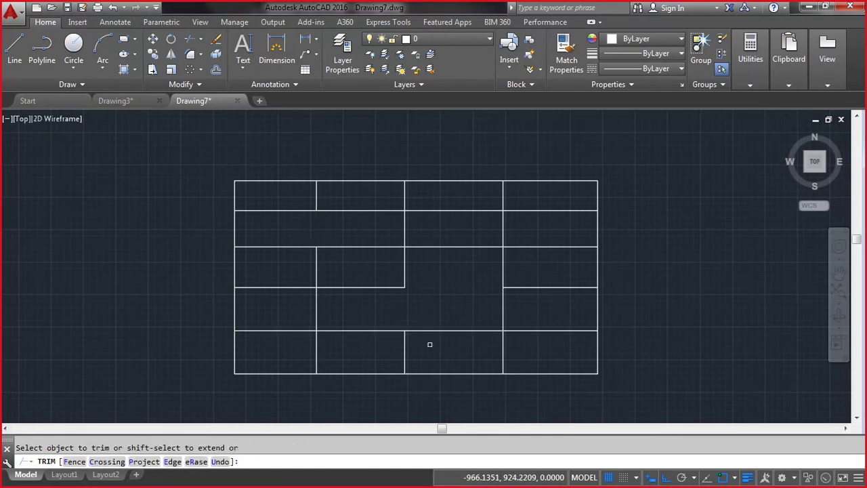
click(458, 330)
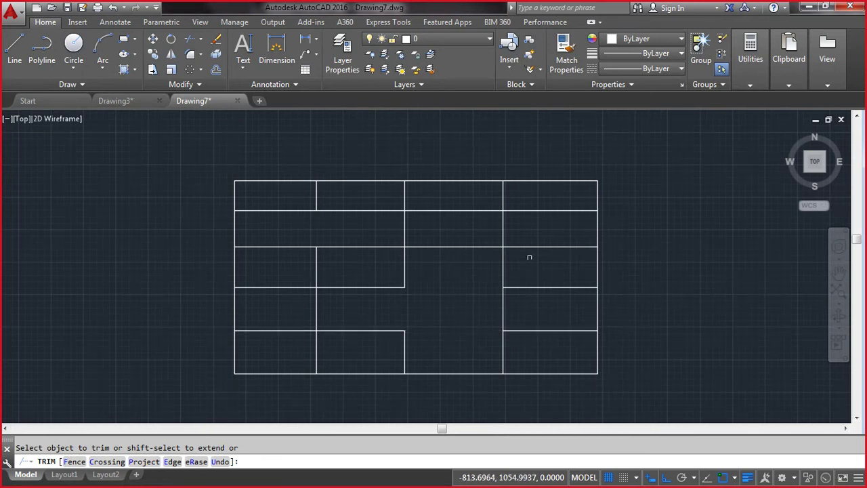
Step: Trim the horizontal segments below the last column's second row and above the first column's bottom cell, and erase the leftover top-row vertical
click(531, 247)
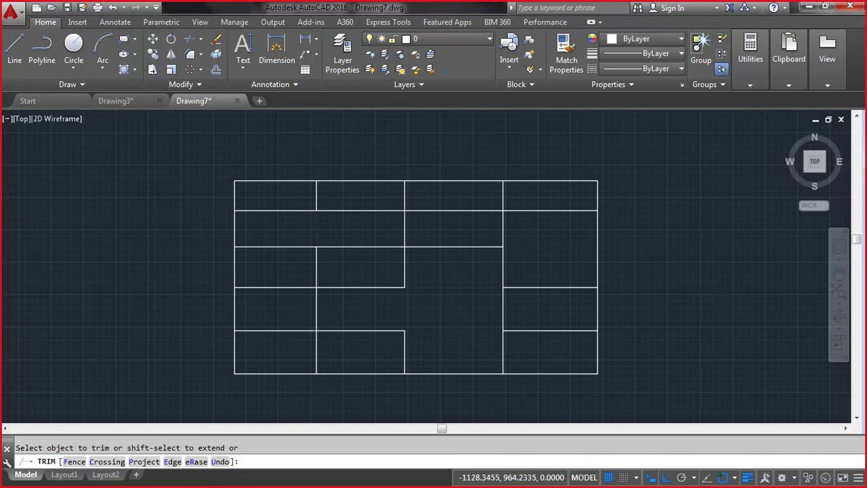
click(282, 330)
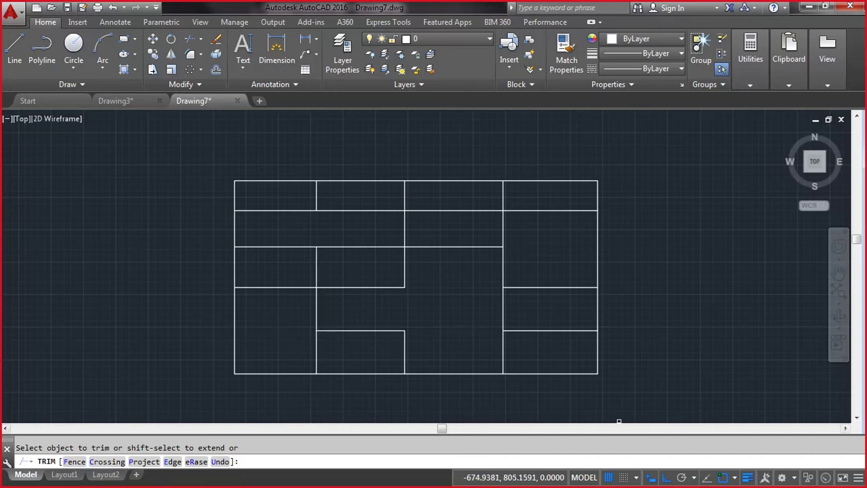
key(Escape)
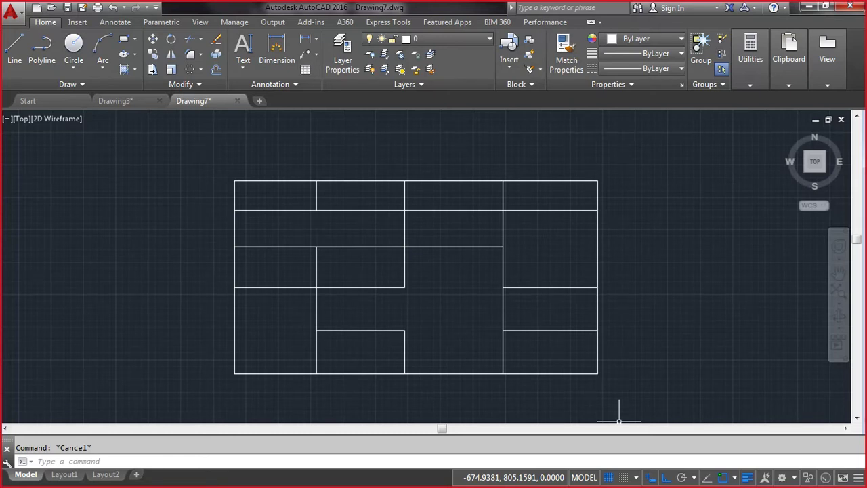
click(316, 202)
key(Delete)
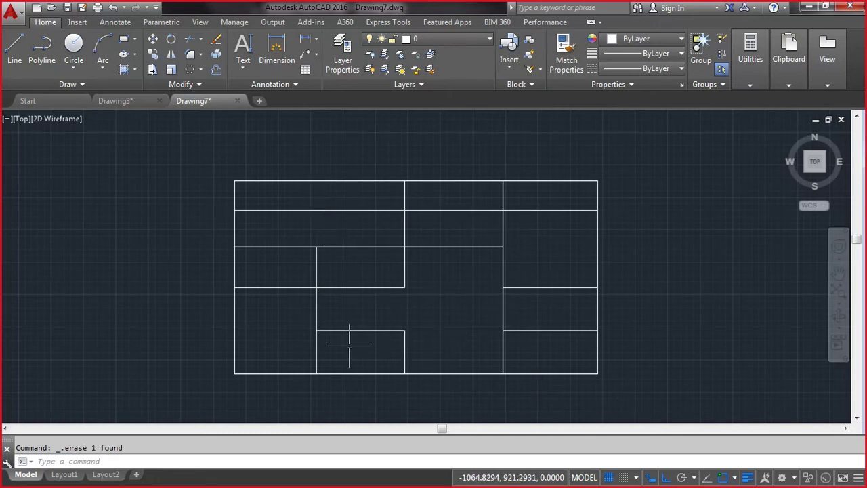
Step: Change the colour of the first inner vertical line to red
click(316, 262)
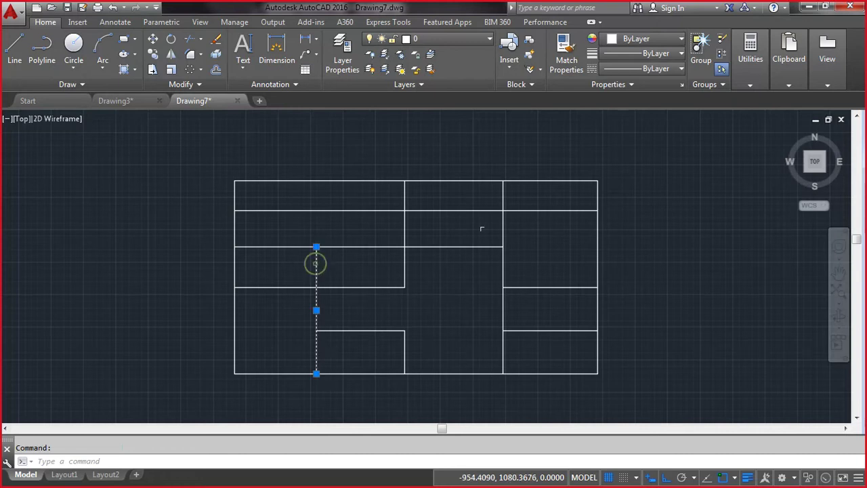
click(633, 44)
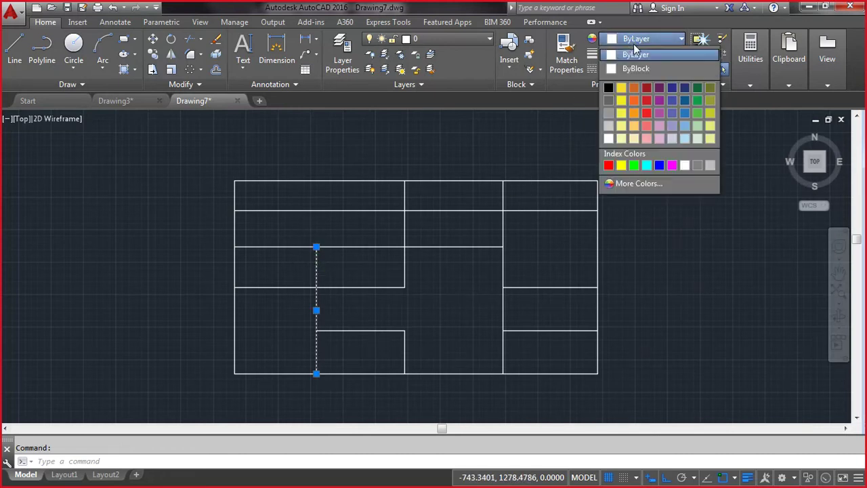
click(608, 165)
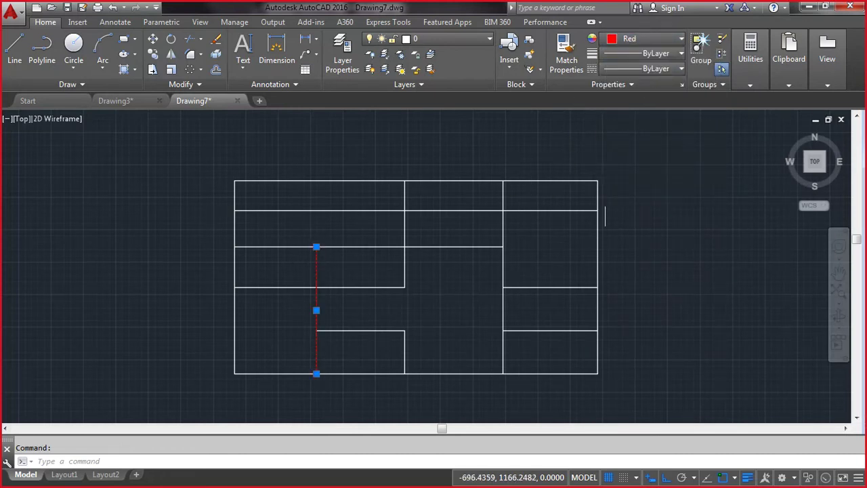
click(598, 249)
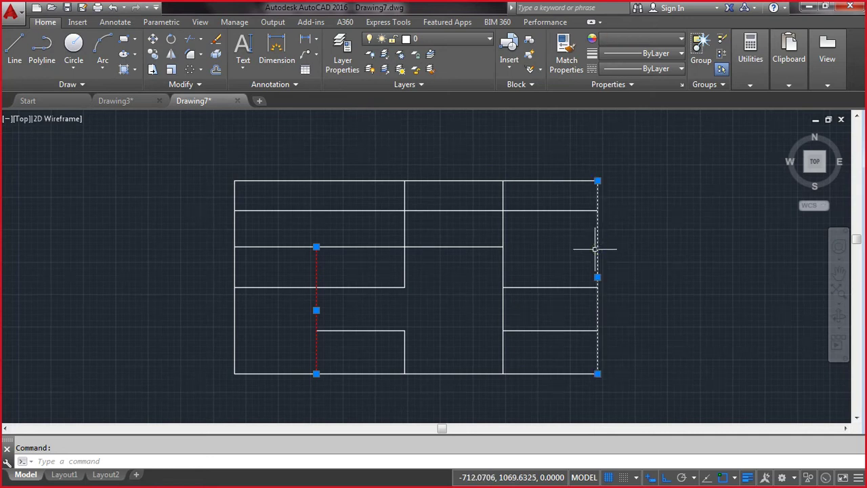
key(Escape)
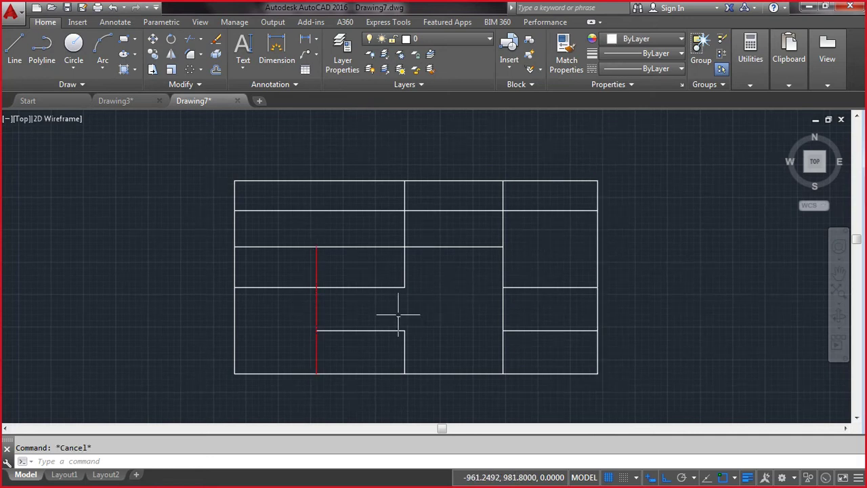
Step: Change the colour of the grid's four outer border lines to green
click(259, 378)
click(213, 351)
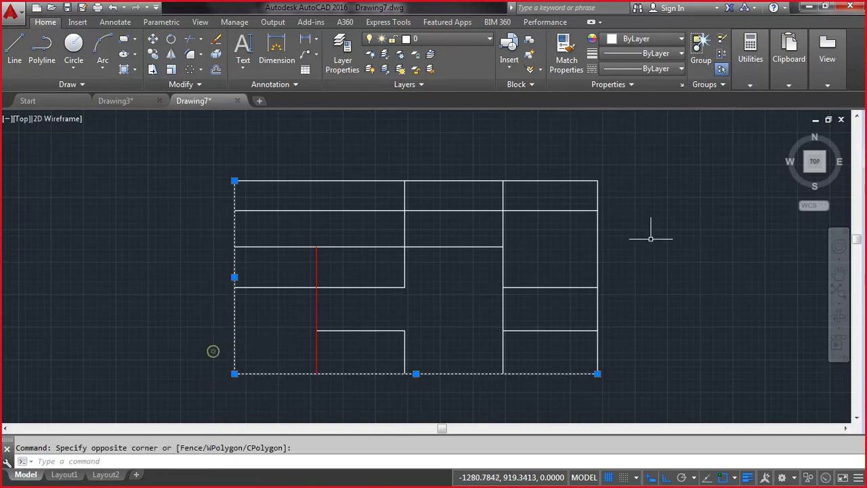
click(618, 184)
click(573, 168)
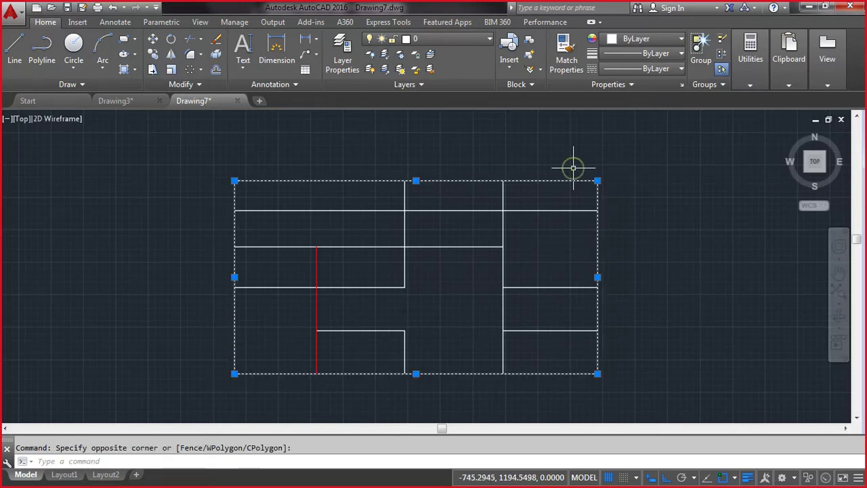
click(639, 41)
click(633, 165)
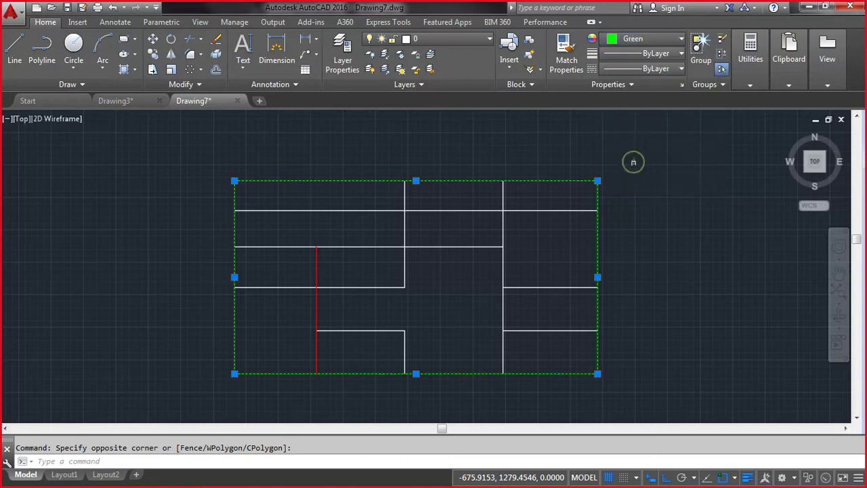
Step: Set the lineweight of the four outer border lines to 0.50 mm
click(665, 55)
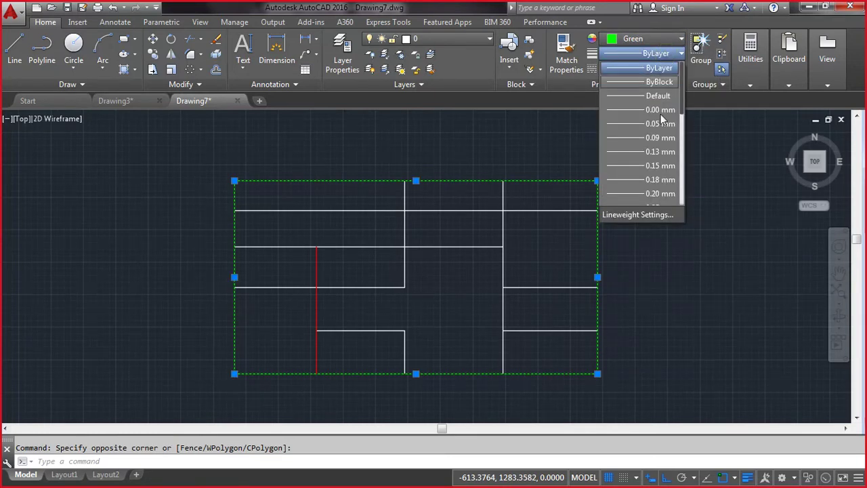
scroll(660, 183, down, 2)
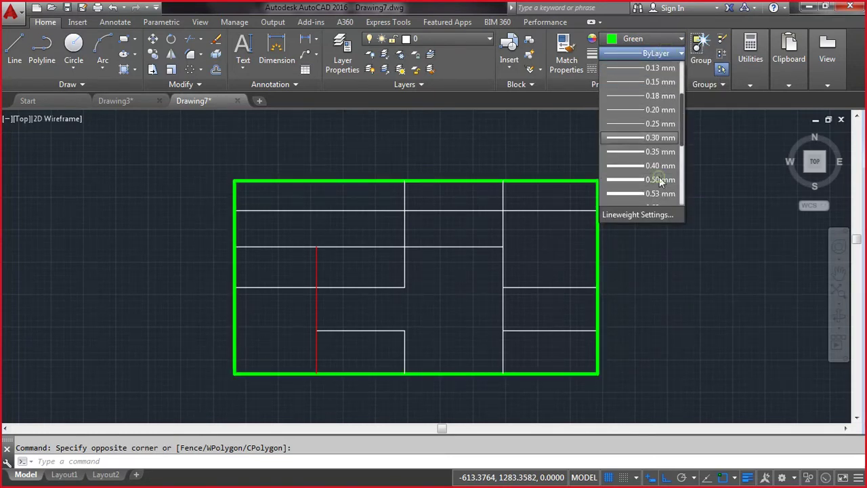
click(659, 176)
key(Escape)
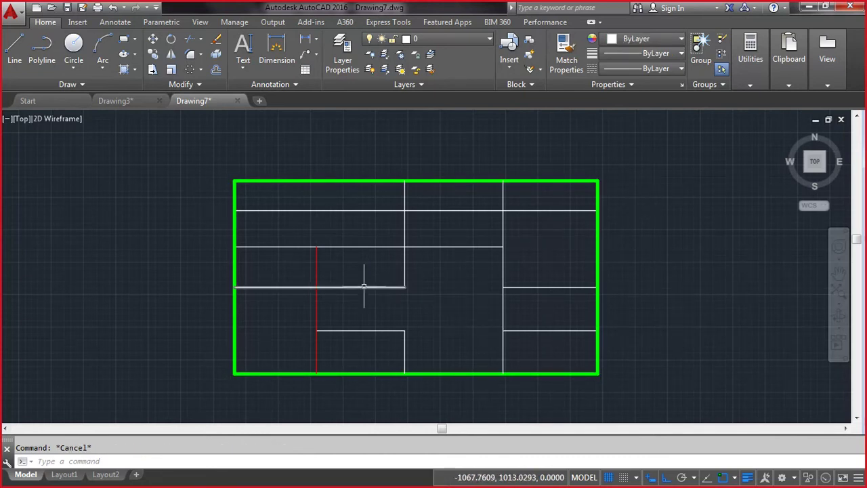
Step: Trim the red vertical line above the horizontal line under the third row, using that horizontal line as the cutting edge
text(tr)
key(Return)
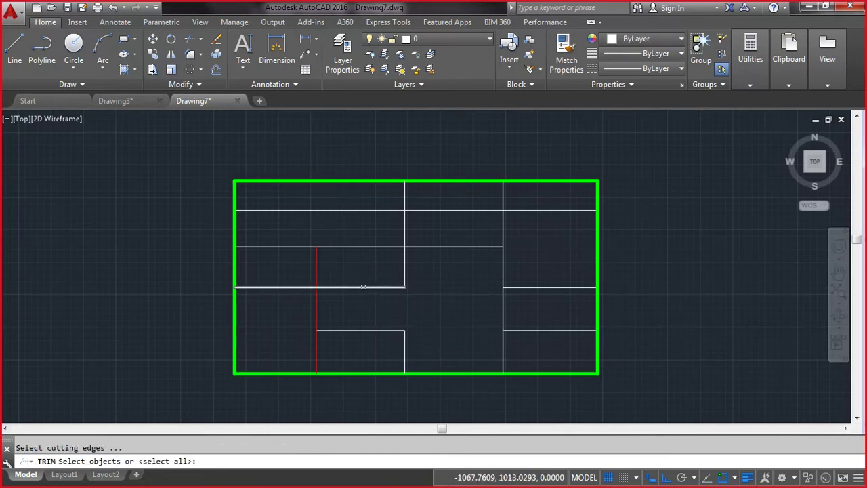
click(364, 287)
key(Return)
click(316, 273)
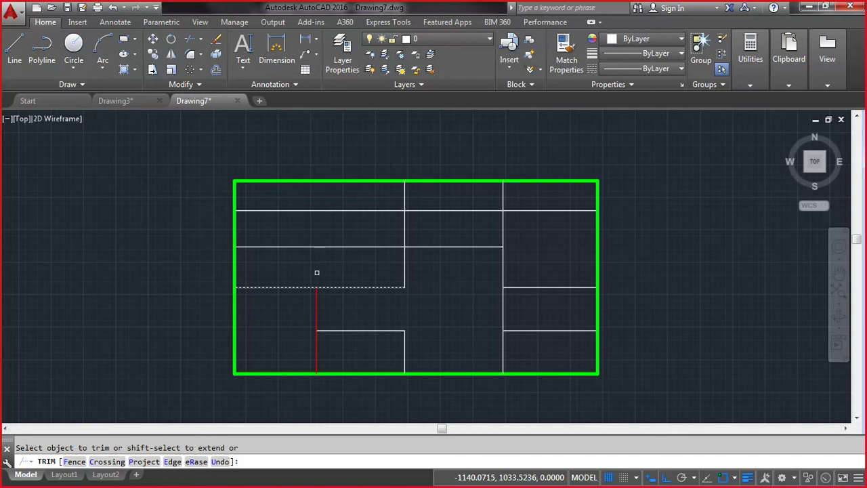
key(Escape)
Step: Using all objects as boundaries, extend the red vertical line up to the green top border
text(EXTEn)
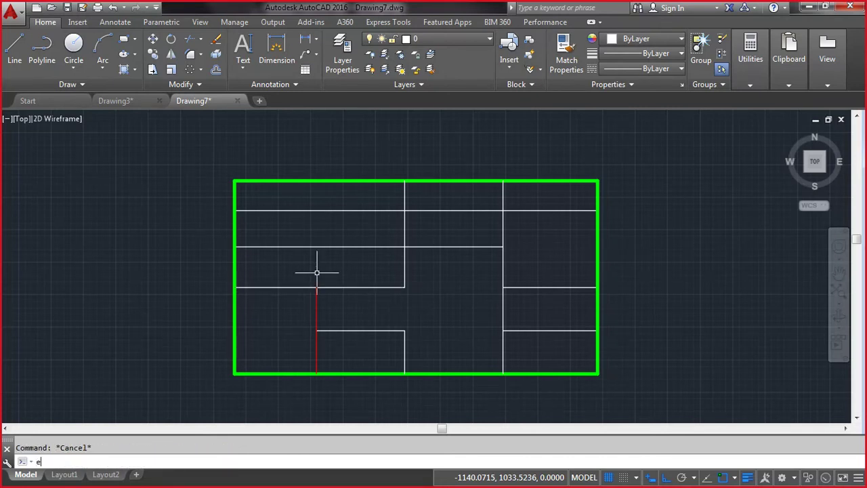
text(d)
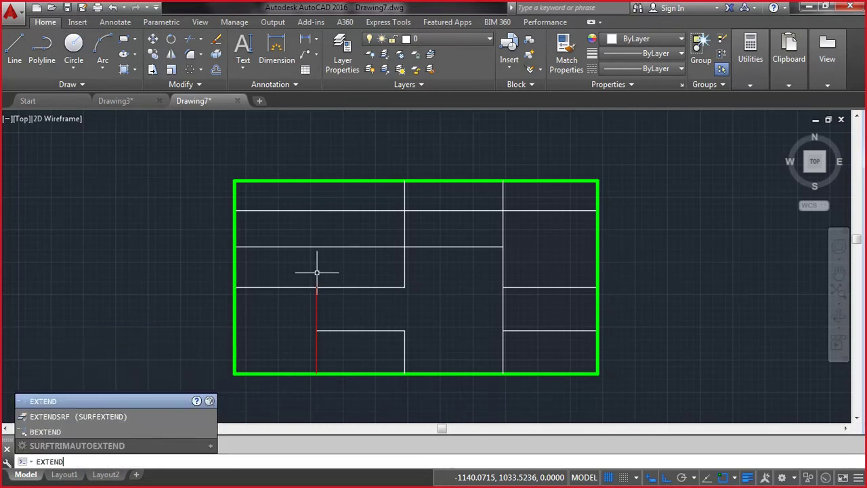
key(Return)
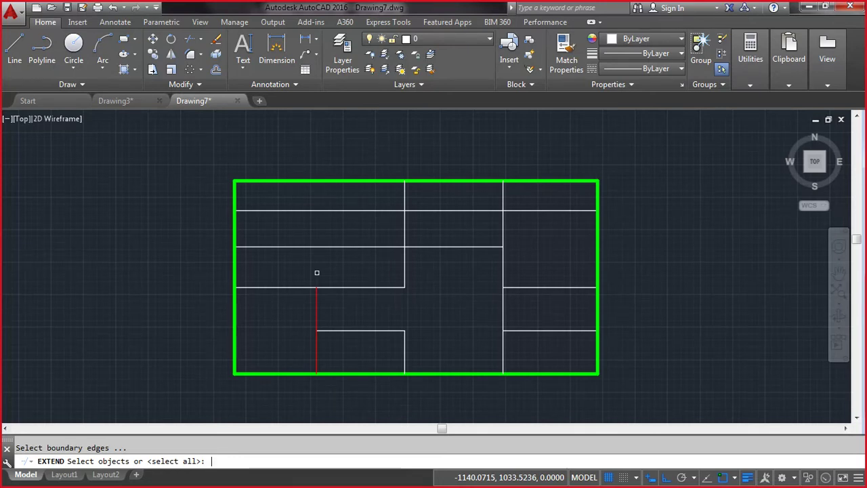
key(Return)
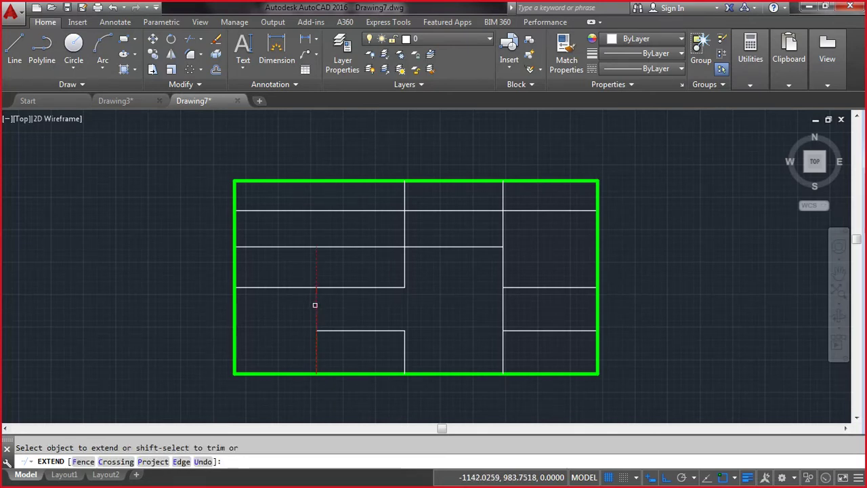
click(315, 305)
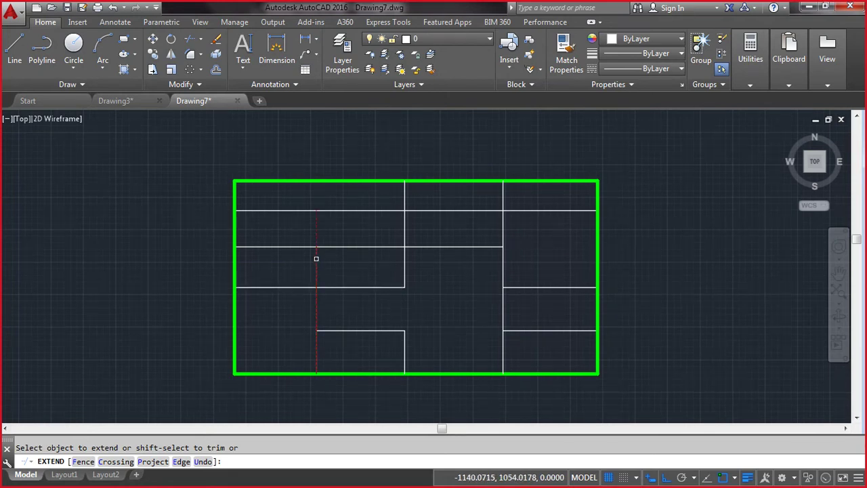
click(315, 225)
Step: Extend the horizontal line above the bottom row rightward to the last inner vertical and leftward to the green border
click(361, 330)
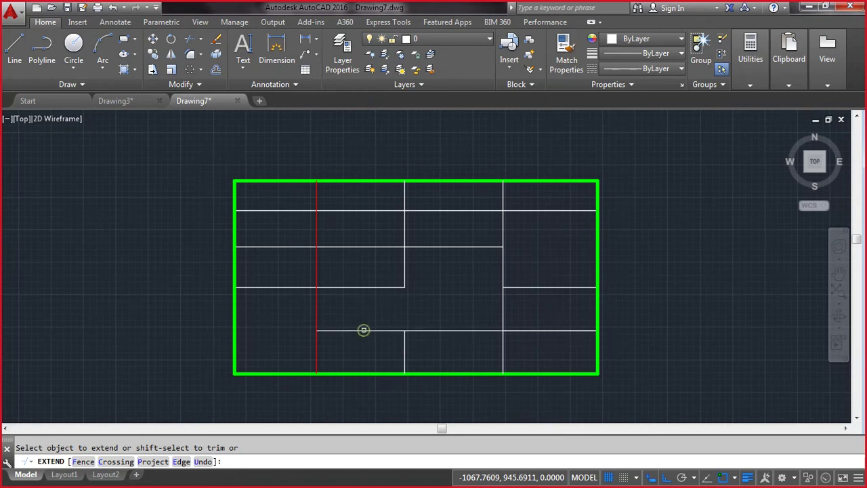
click(352, 332)
click(335, 325)
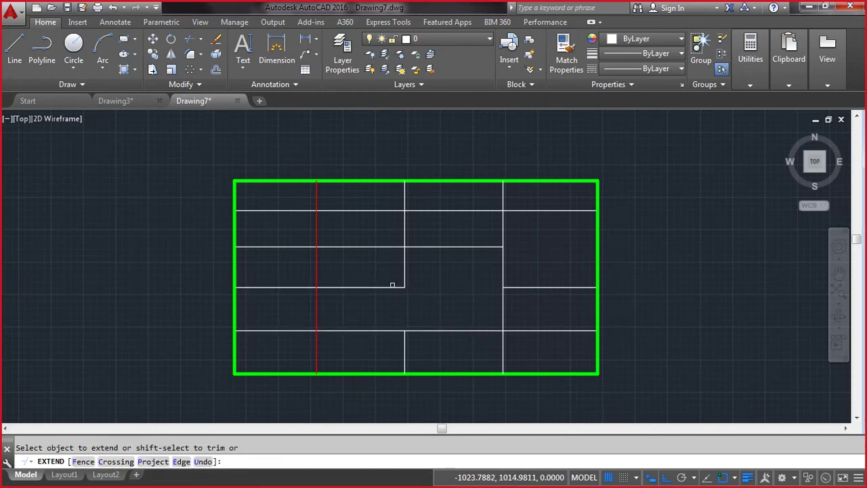
Step: Extend the remaining shortened lines to close the grid: the middle vertical through the fourth row and the horizontals below the second and third rows
click(391, 289)
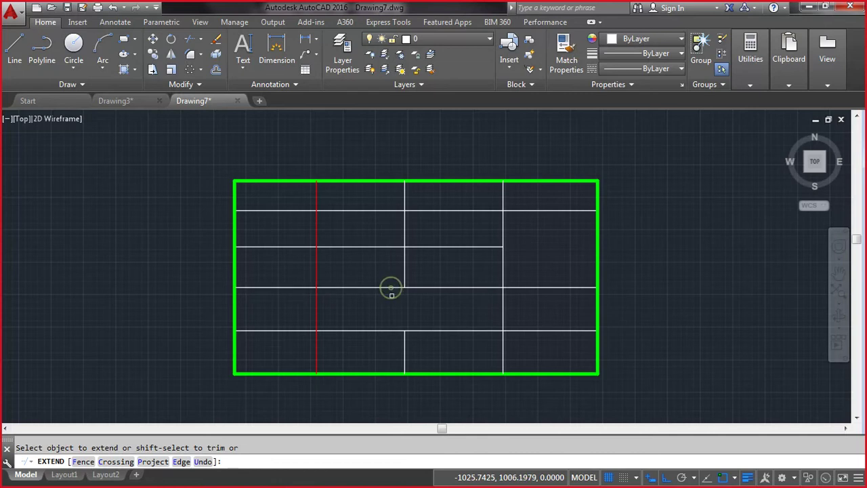
click(404, 338)
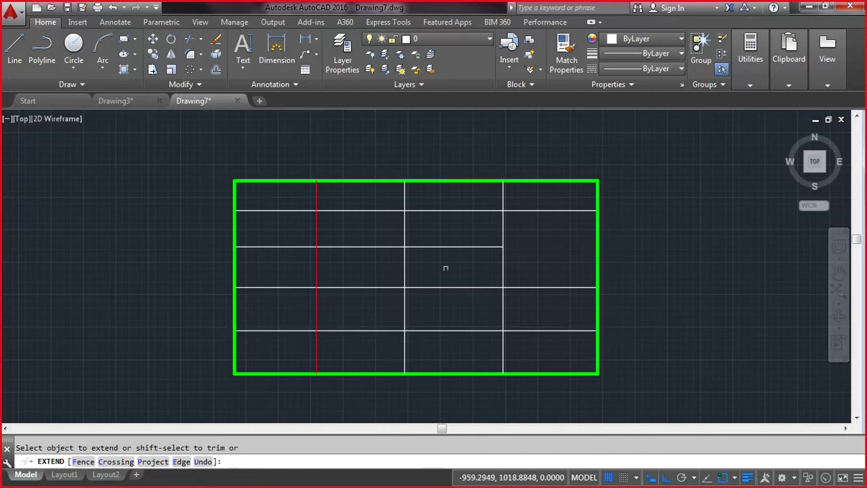
click(471, 247)
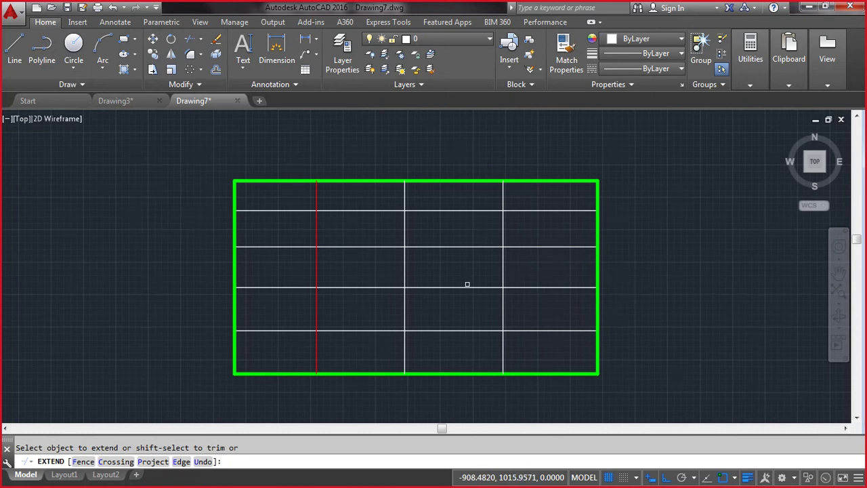
key(Escape)
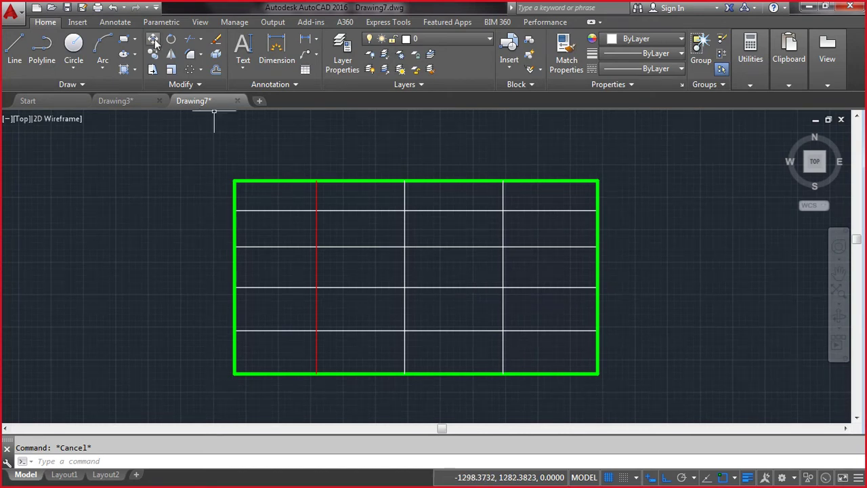
click(202, 41)
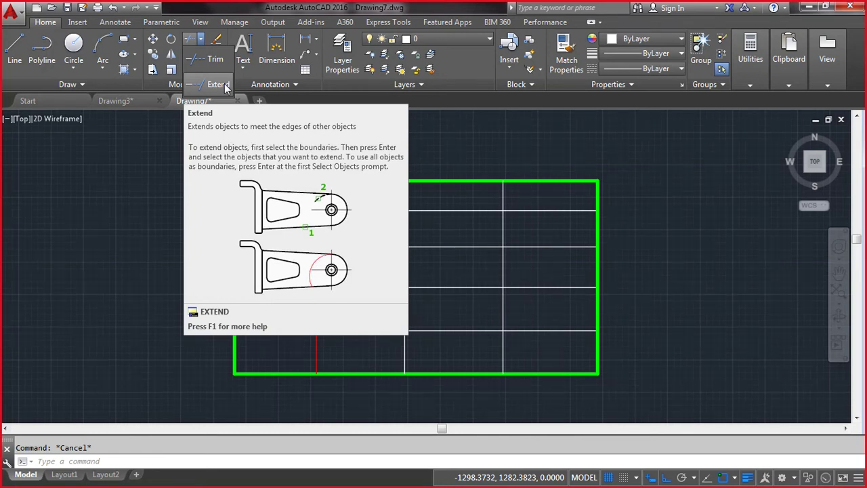
key(Escape)
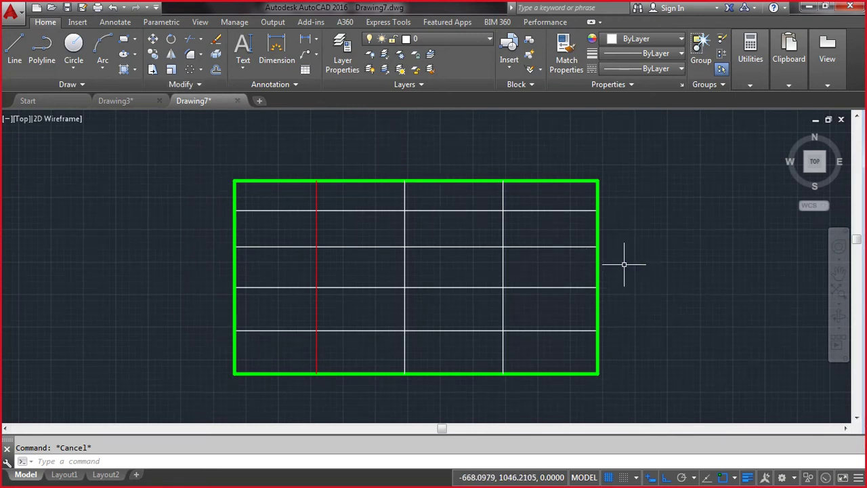
Step: Draw a circle centred just outside the green right border, overlapping the grid's last column
text(c)
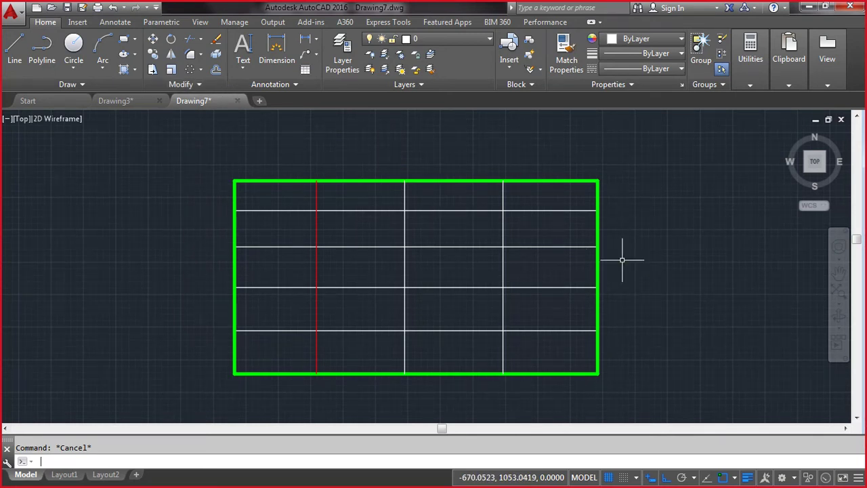
key(Return)
click(617, 258)
click(551, 304)
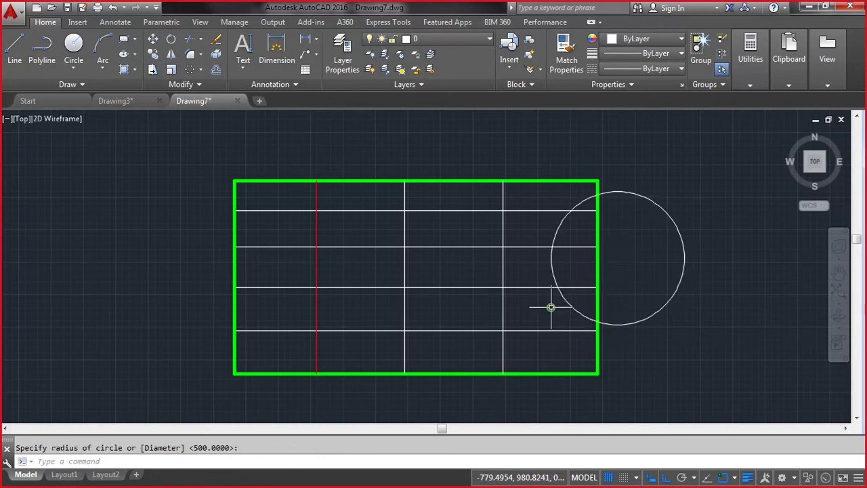
key(Escape)
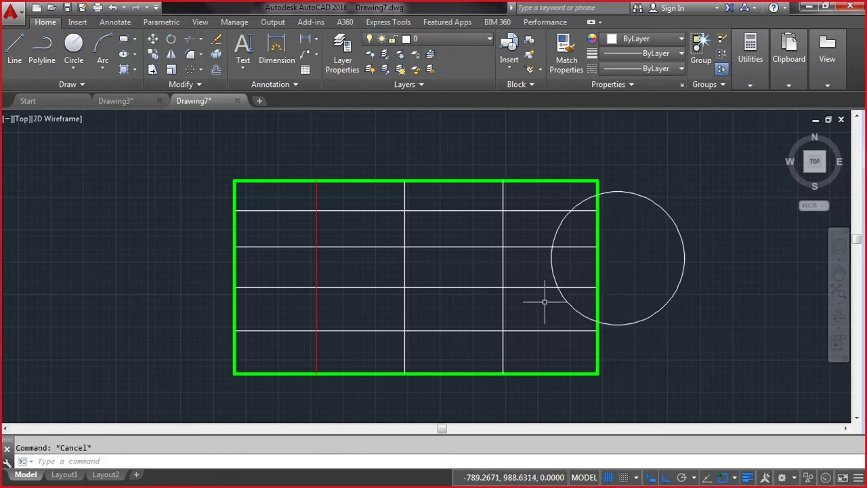
Step: Using all objects as cutting edges, trim away the parts of the circle that lie inside the green rectangle
text(tr)
key(Return)
key(Return)
click(570, 303)
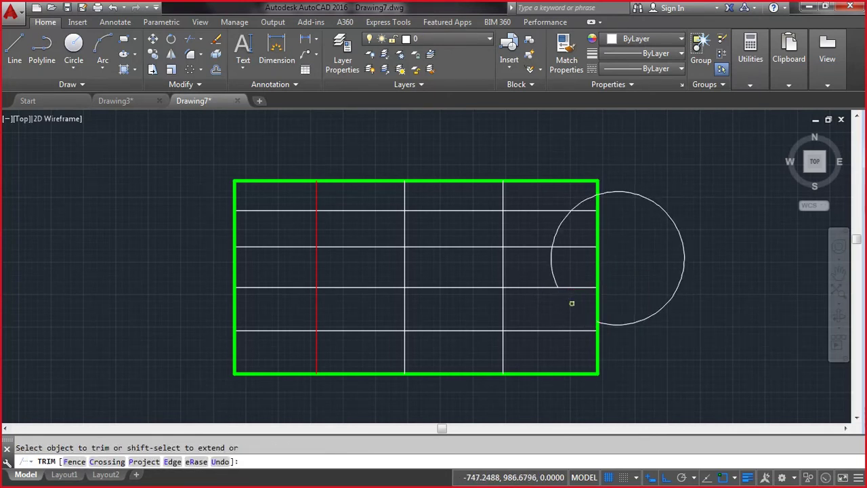
double_click(550, 263)
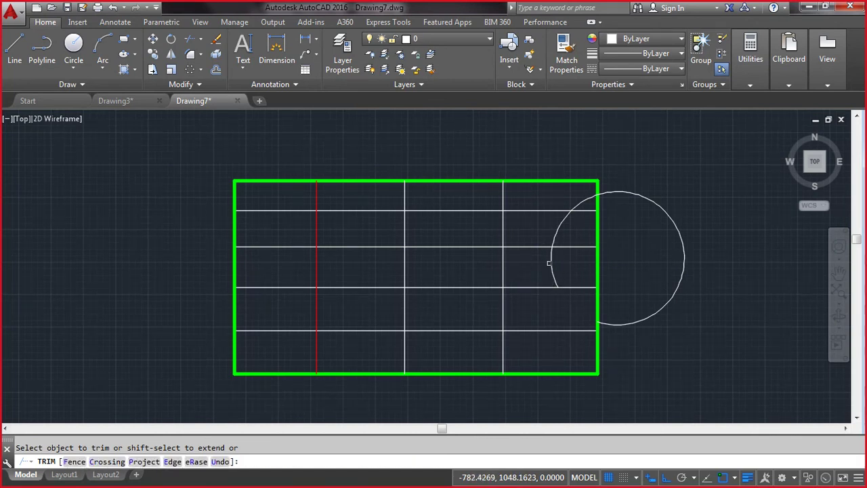
click(550, 264)
click(557, 227)
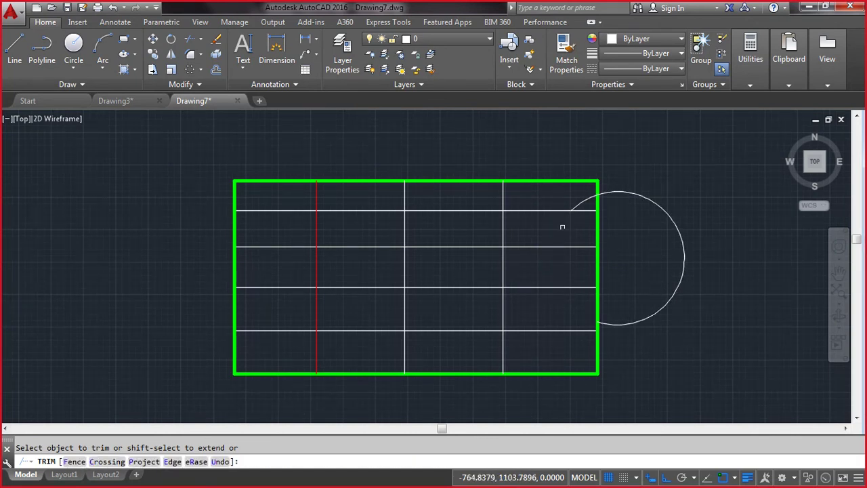
click(577, 205)
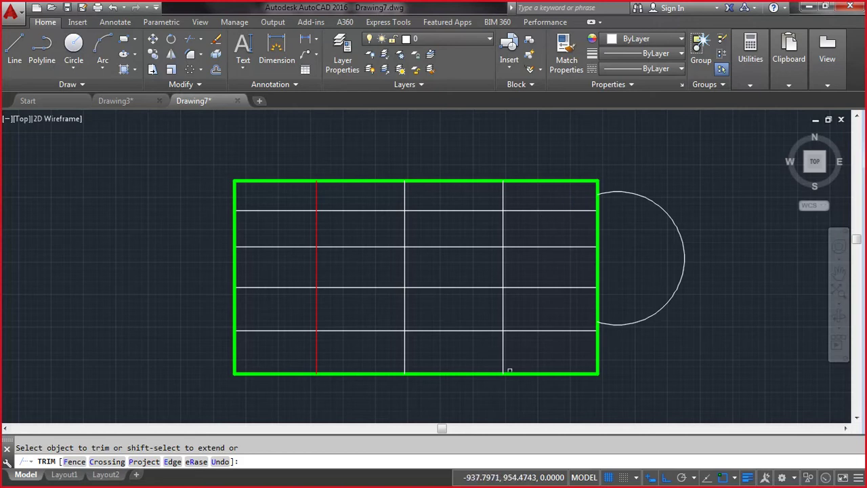
key(Escape)
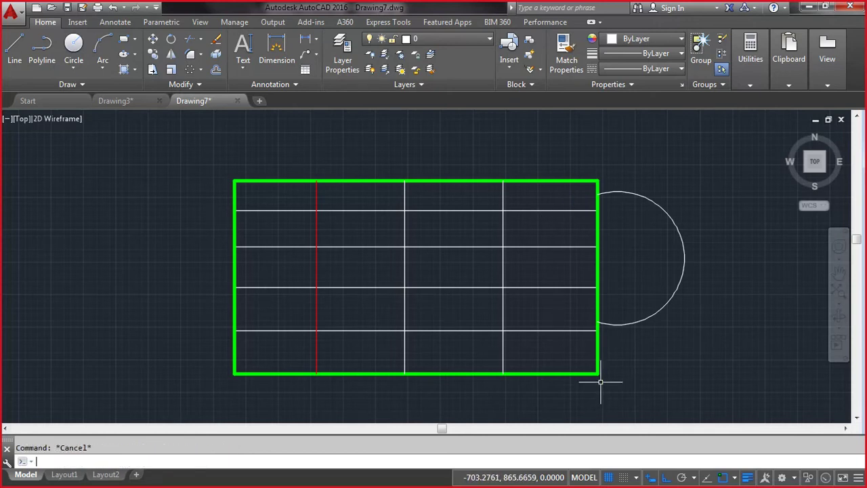
Step: With all objects as boundaries, extend both arc ends into the rectangle to the horizontals below the first and third rows
click(200, 40)
click(206, 82)
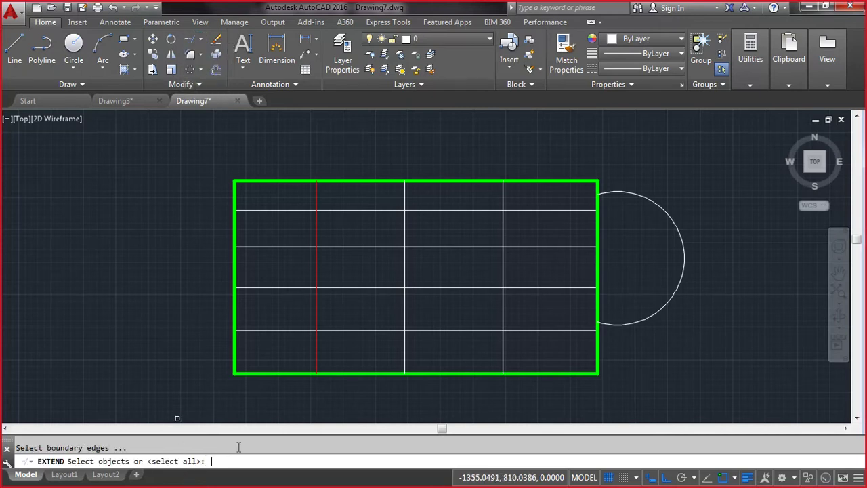
key(Return)
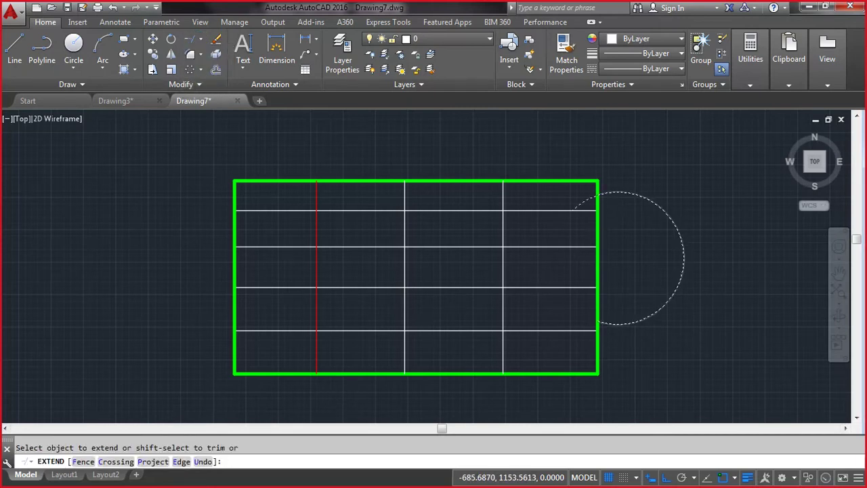
click(612, 192)
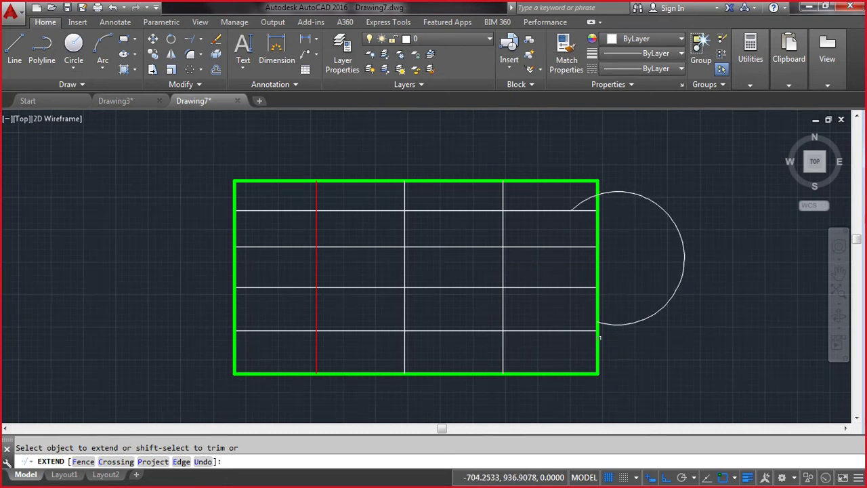
click(614, 324)
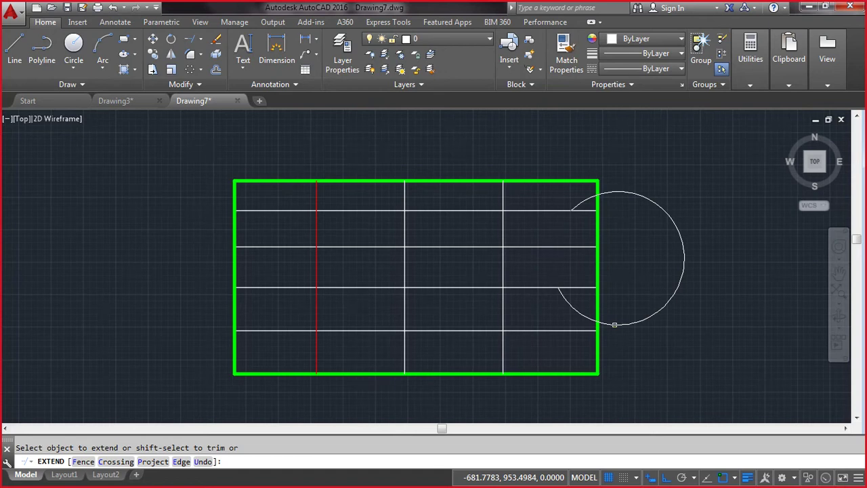
Step: Extend the horizontals below the first, second and third rows past the green border to the arc
click(590, 288)
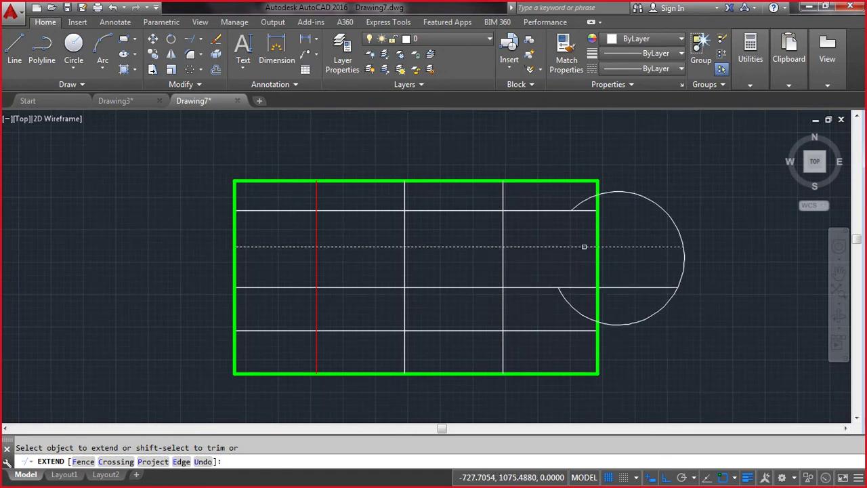
click(584, 246)
click(582, 211)
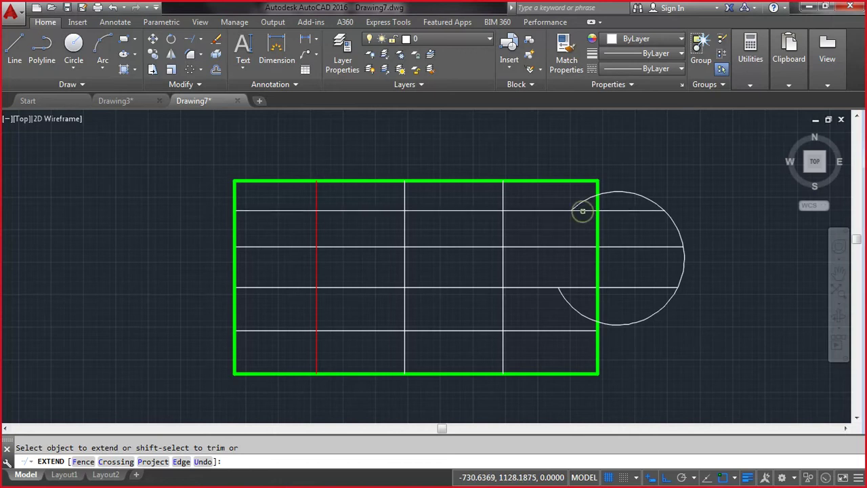
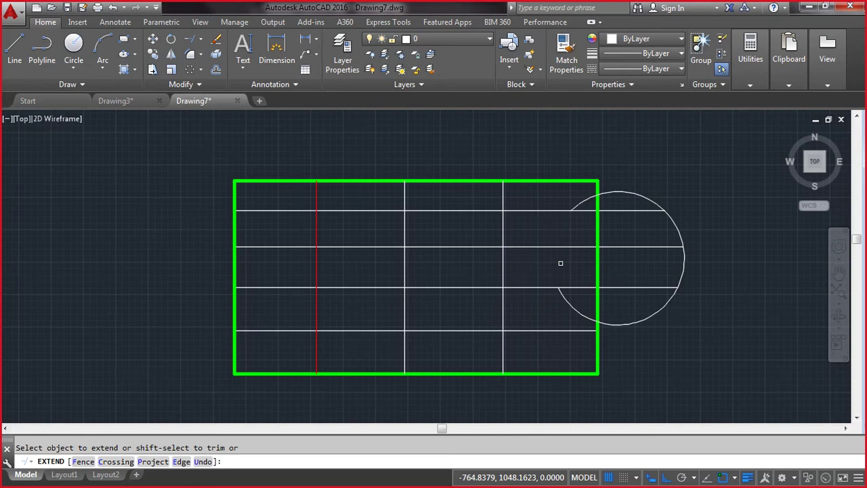
Step: Within Extend, trim the three horizontals back to the green right border and extend them to the arc again
shift+click(636, 246)
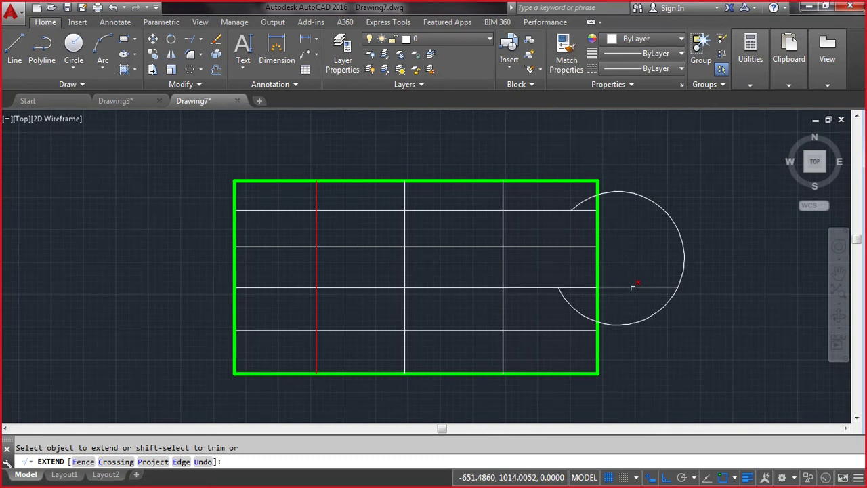
shift+click(632, 288)
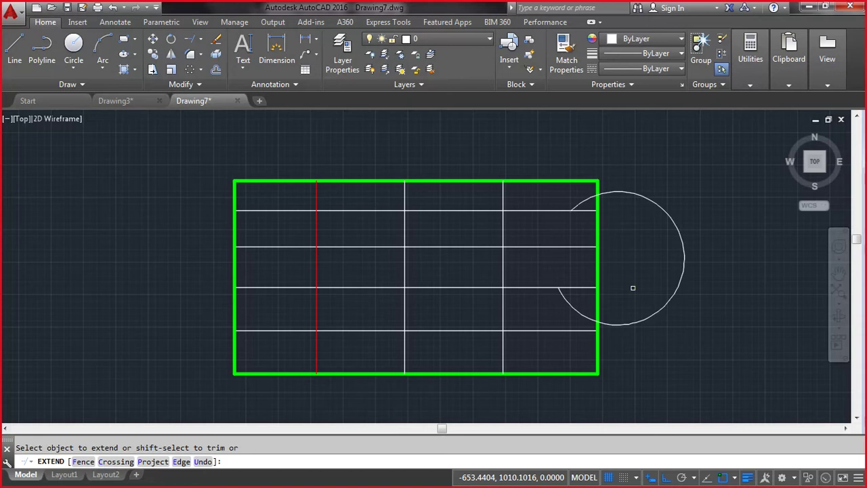
click(562, 288)
click(568, 246)
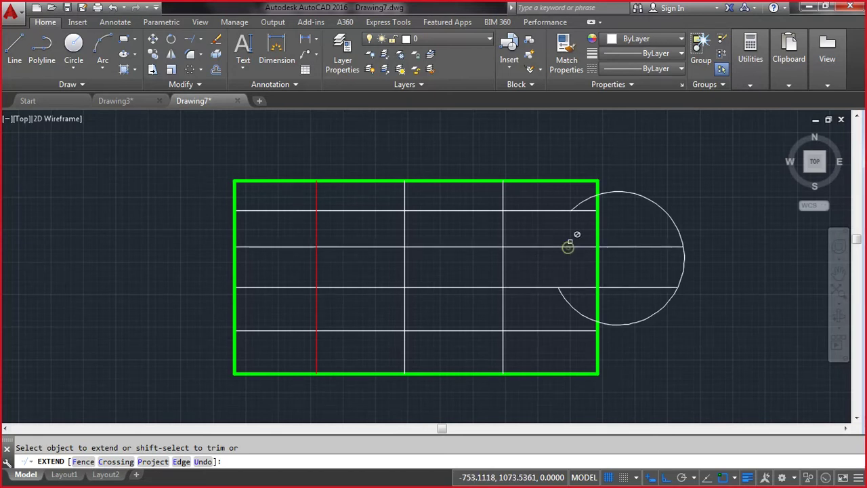
click(577, 209)
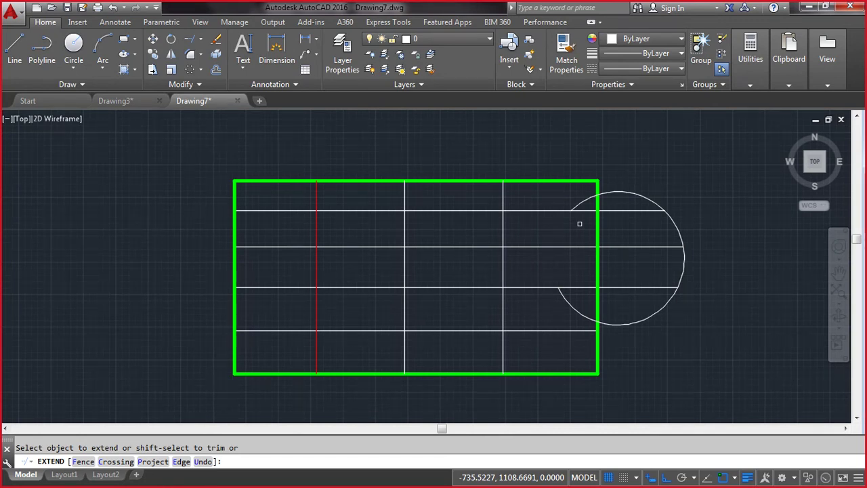
Step: Within Extend, trim the horizontal below the first row between the last inner vertical and the arc's upper end
click(603, 206)
click(594, 218)
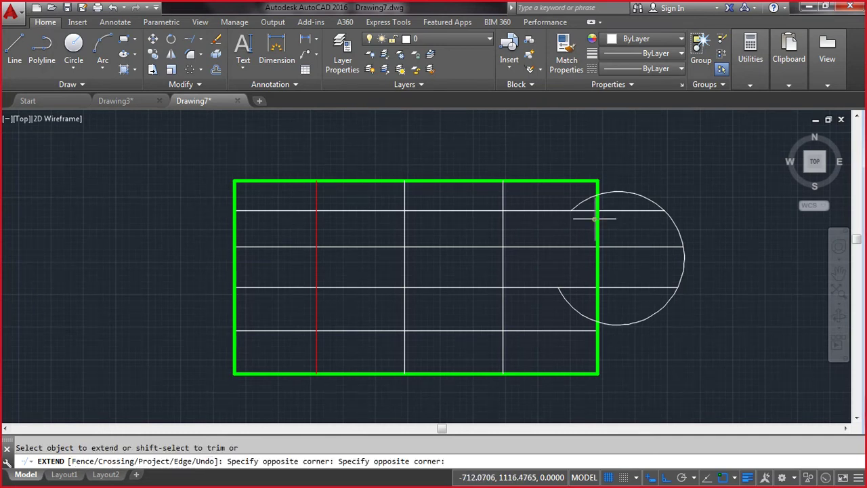
click(605, 214)
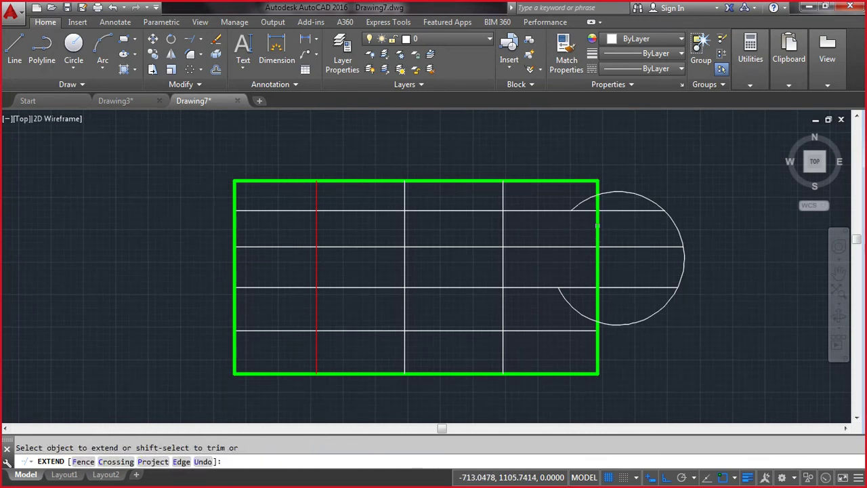
click(554, 210)
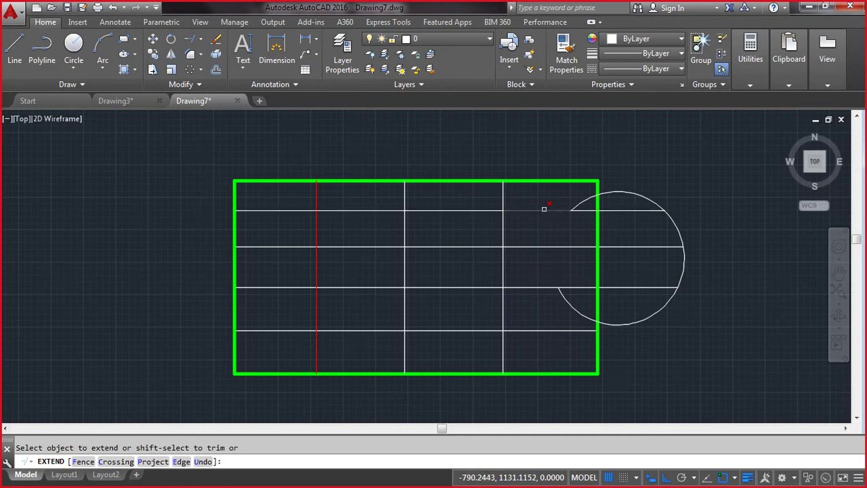
shift+click(545, 208)
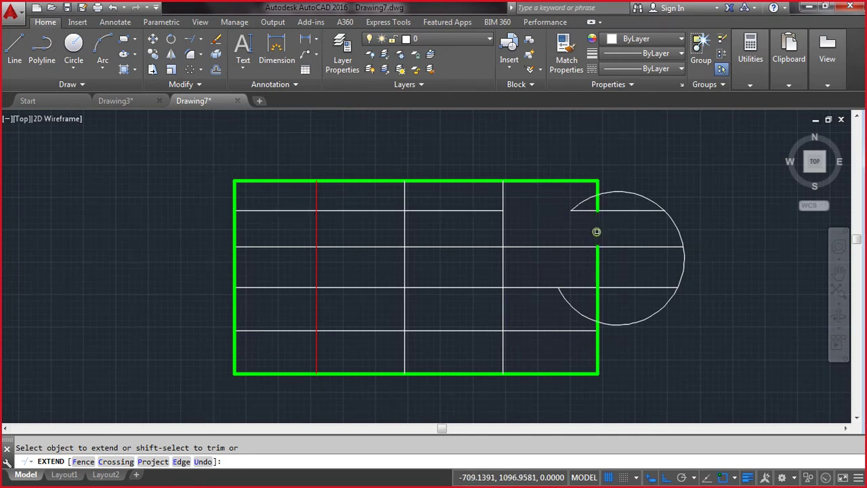
Step: Trim the green right border segments enclosed by the arc, from its upper crossing to its lower crossing
shift+click(597, 229)
shift+click(600, 264)
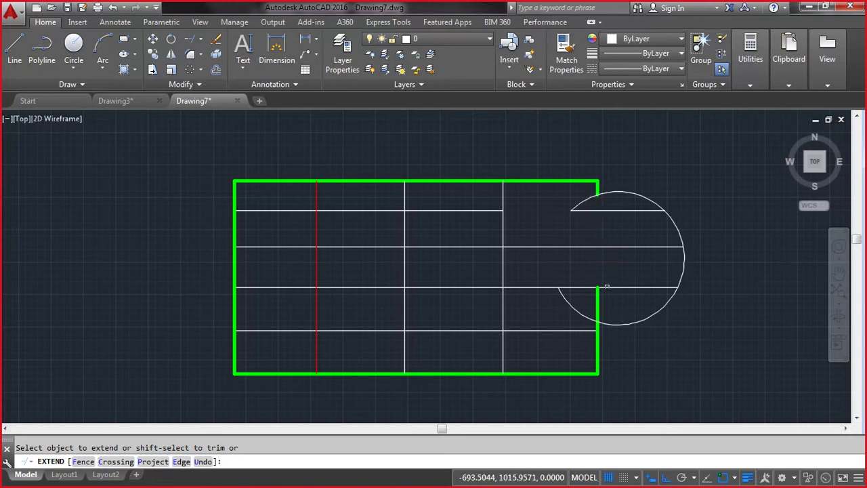
shift+click(599, 298)
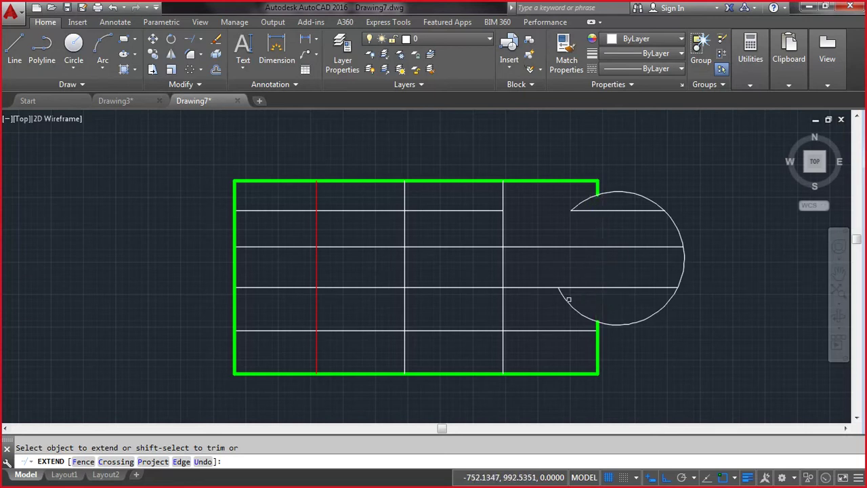
Step: Trim both arc pieces inside the rectangle and extend the shortened horizontal below the first row rightward to close its gap
double_click(569, 299)
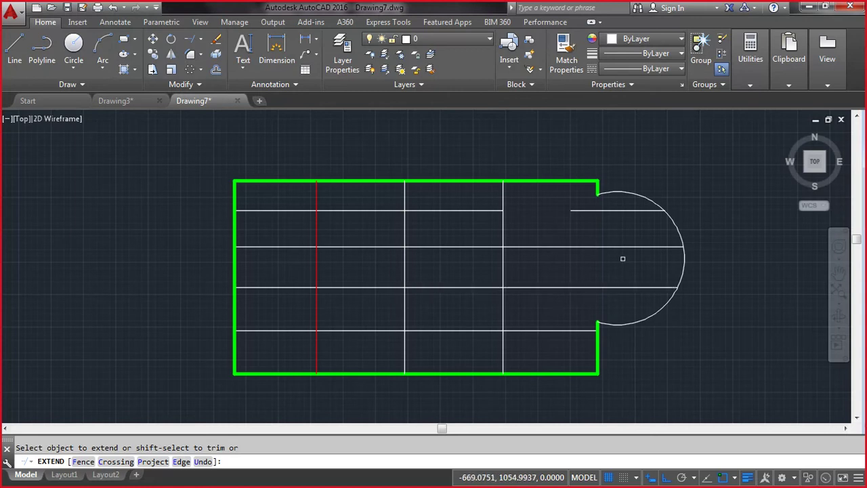
click(490, 210)
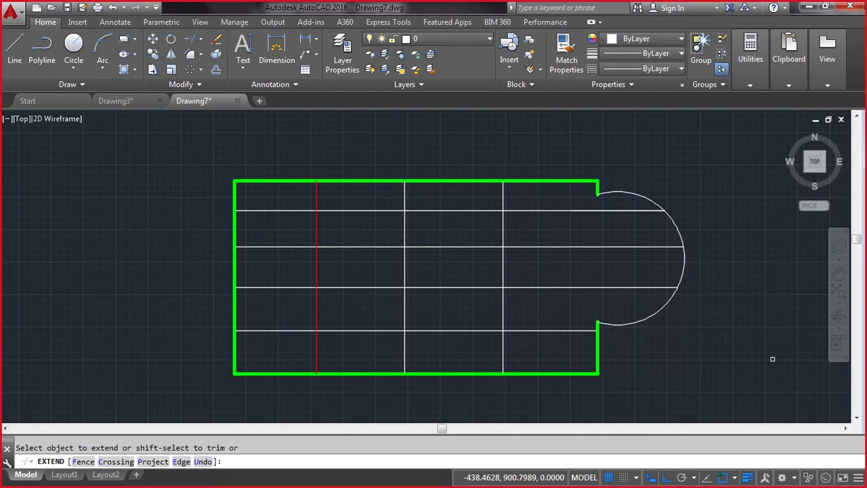
key(Escape)
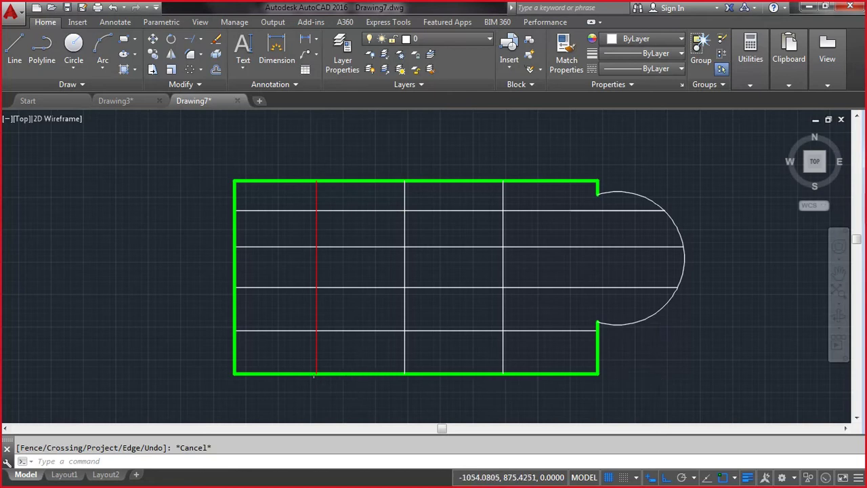
Step: Select the whole grid together with the arc and erase it
click(189, 400)
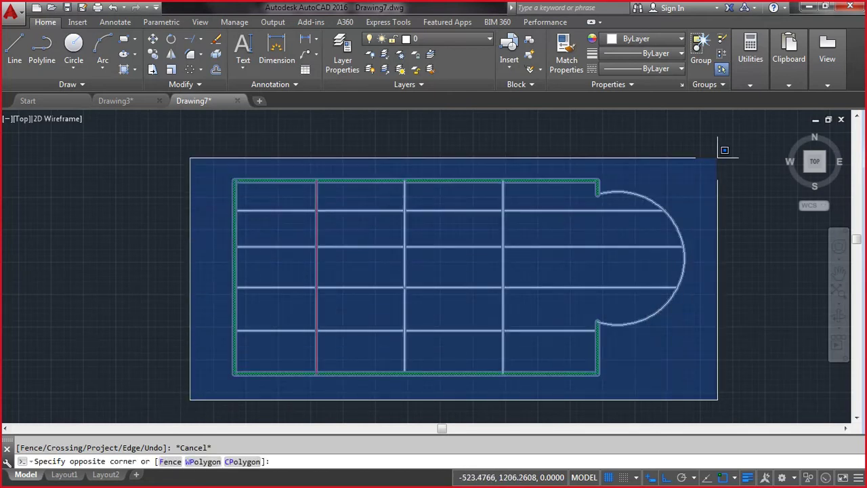
click(718, 157)
key(Delete)
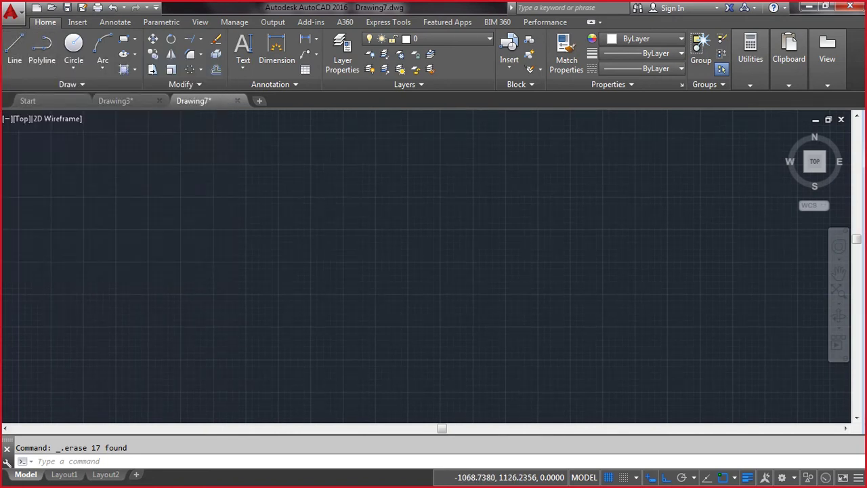
click(200, 56)
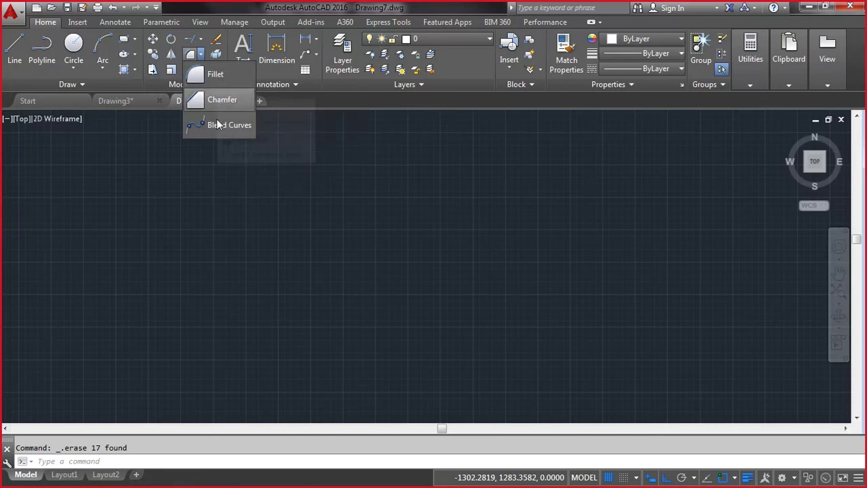
click(111, 193)
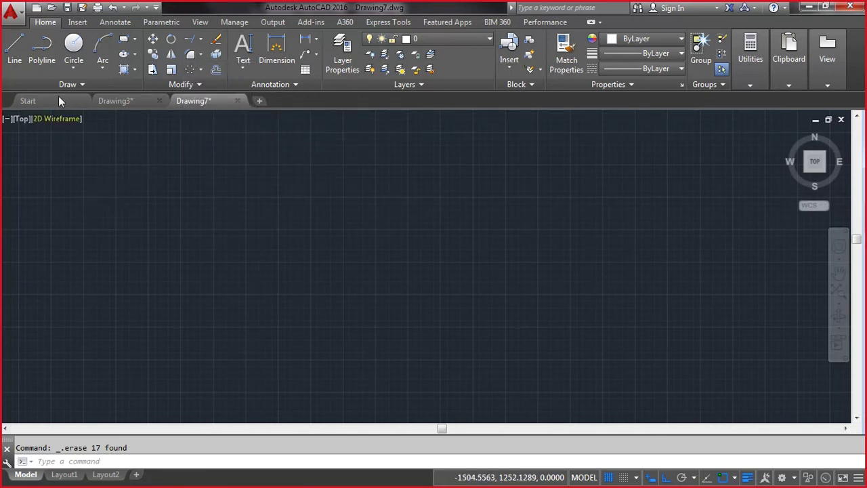
Step: Draw a horizontal line 250 units long to the right from a point in the left part of the empty drawing
click(13, 49)
click(182, 232)
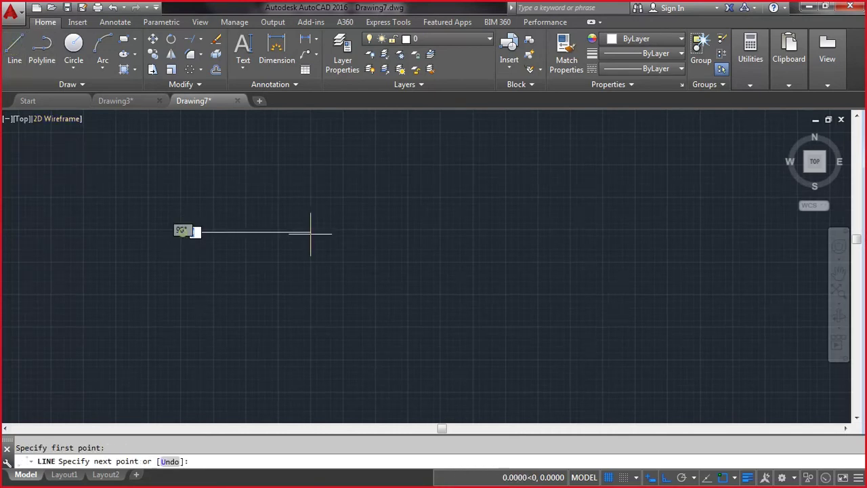
text(250)
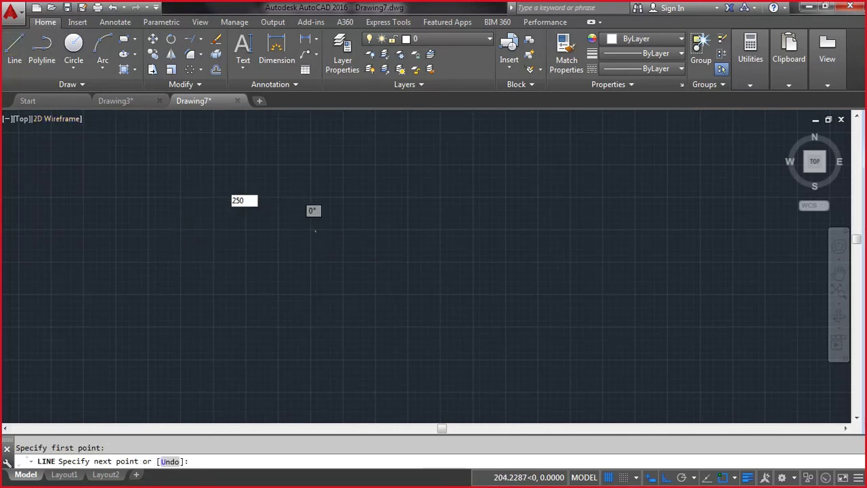
key(Return)
key(Escape)
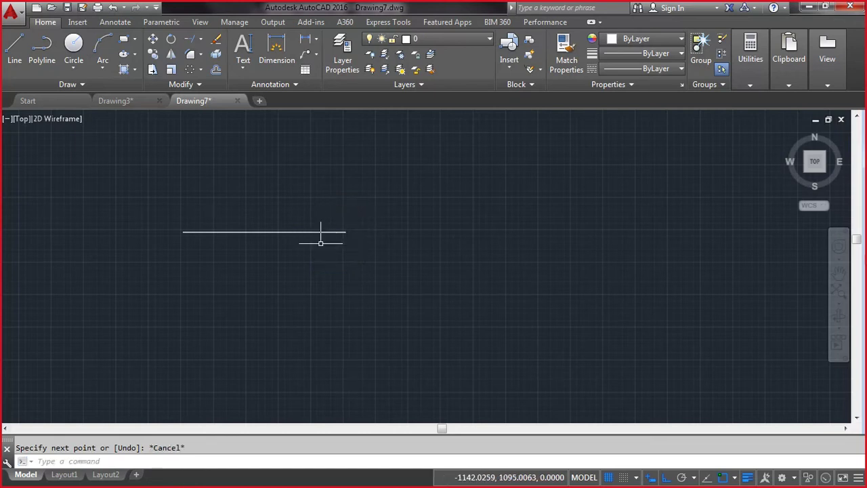
Step: Draw a 150-unit vertical line downward from a point below and beyond the horizontal line's right end
click(13, 49)
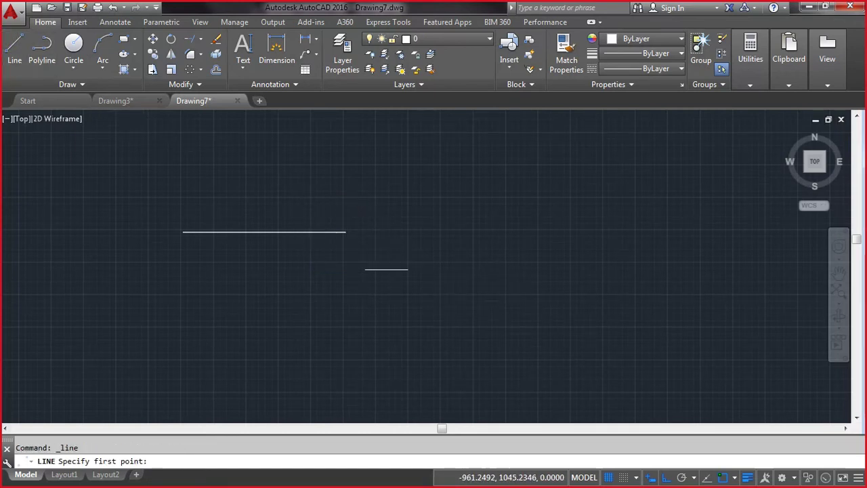
click(402, 267)
text(150)
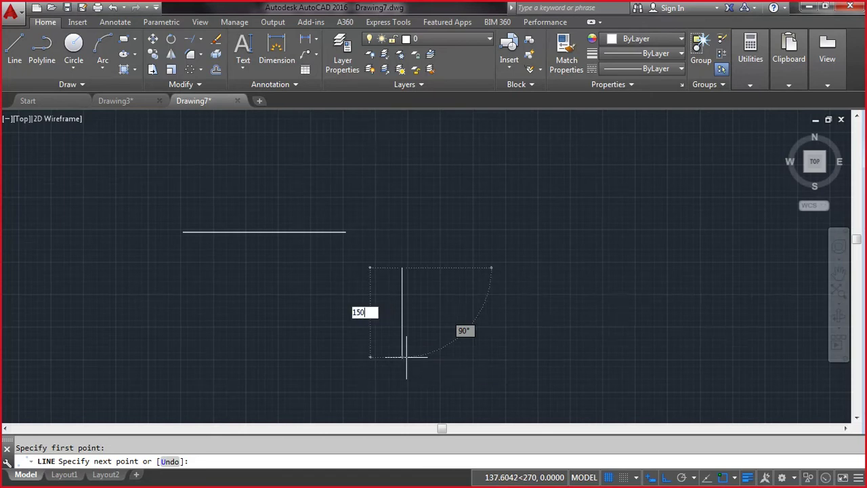
key(Return)
key(Return)
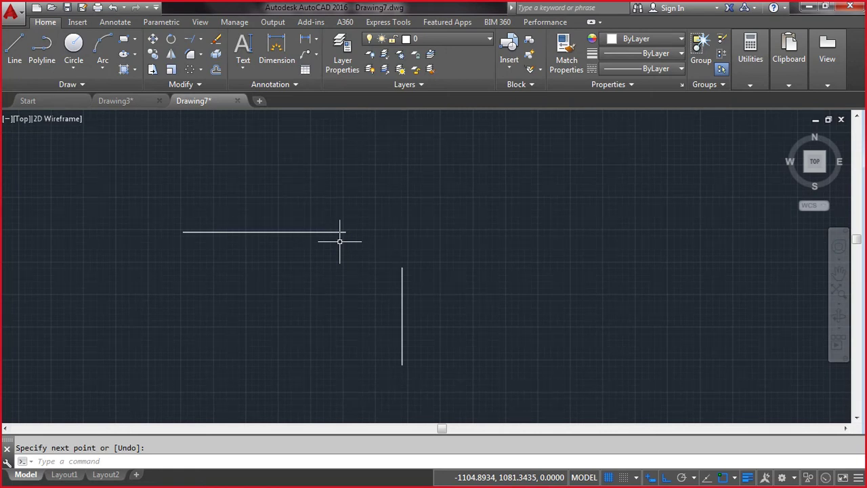
Step: Fillet the vertical and horizontal lines with radius 0 to join them in a sharp corner
click(190, 56)
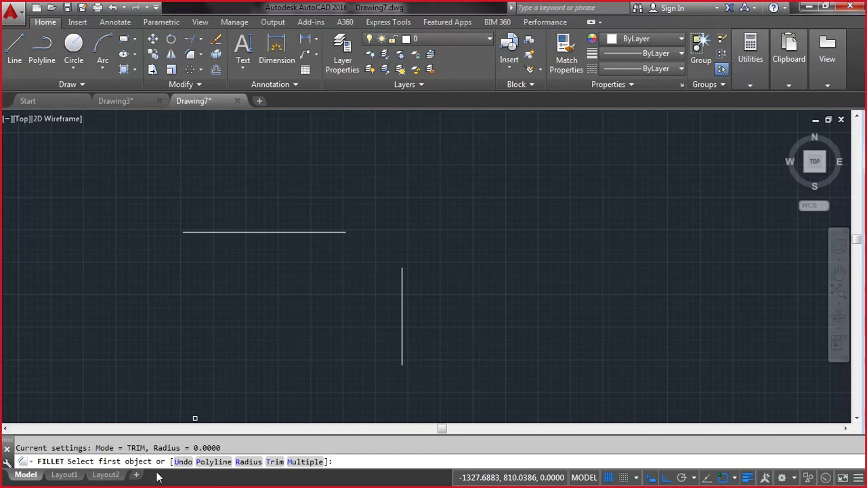
click(402, 282)
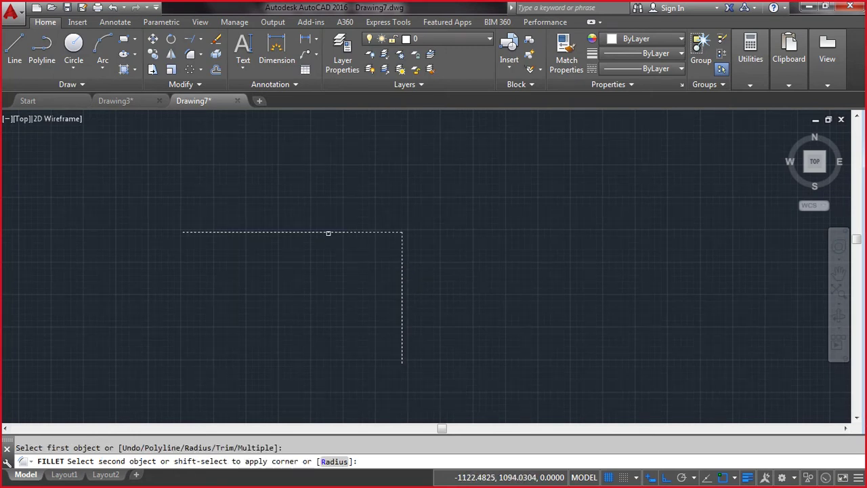
click(328, 232)
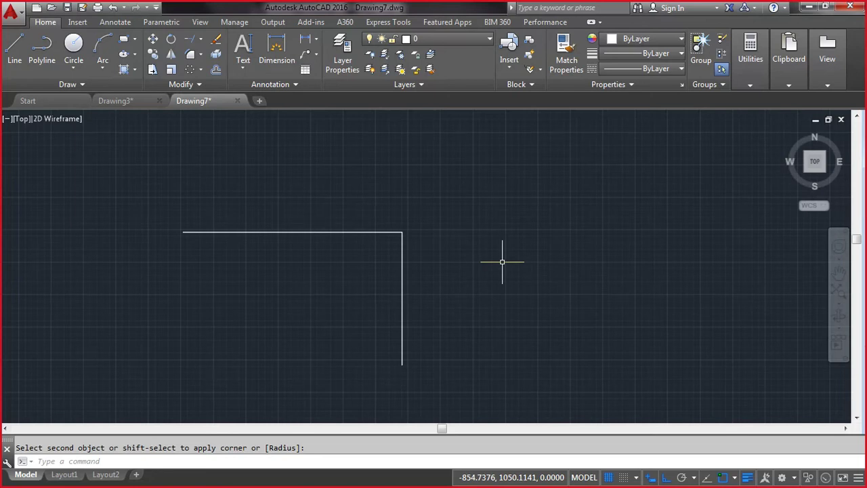
Step: Fillet the corner between the vertical and horizontal lines with a radius of 25
key(Return)
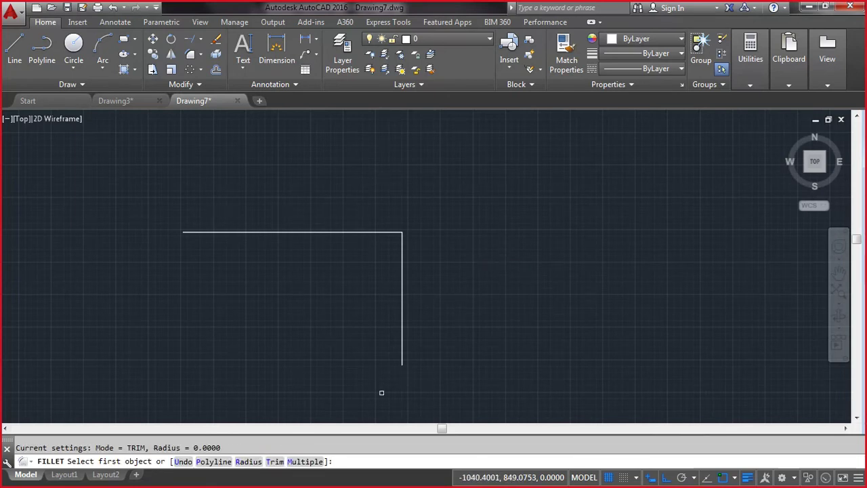
click(247, 462)
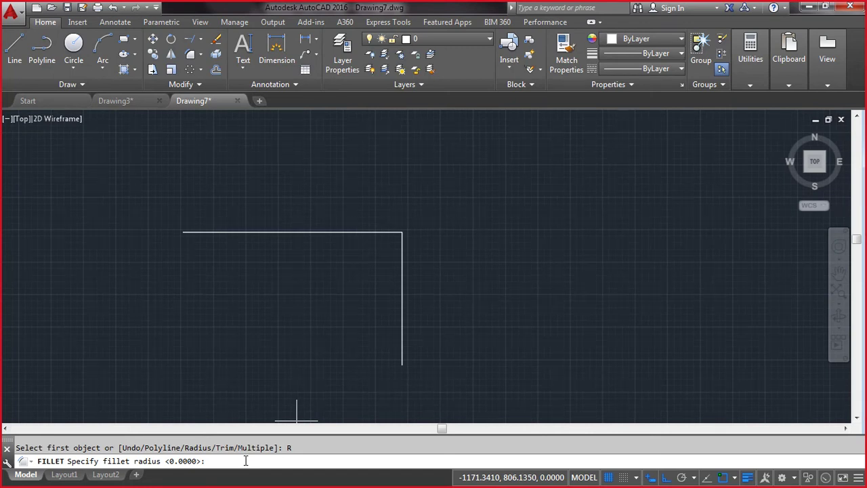
key(Return)
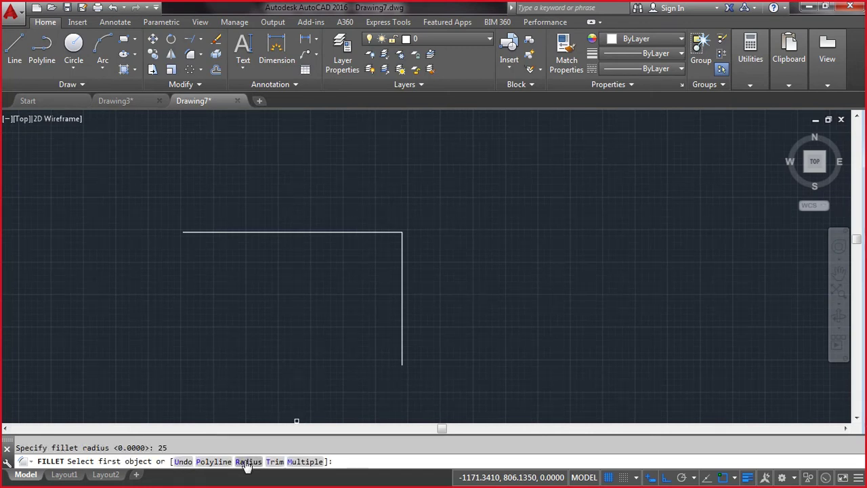
click(399, 296)
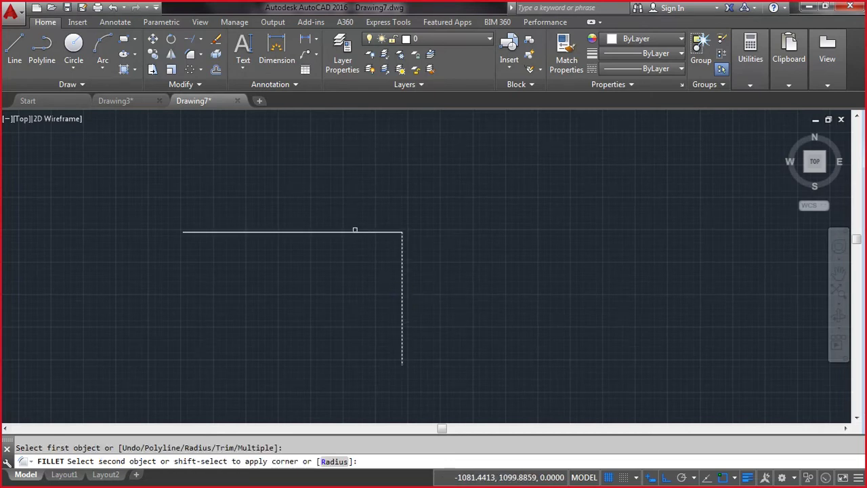
click(352, 232)
scroll(417, 237, up, 4)
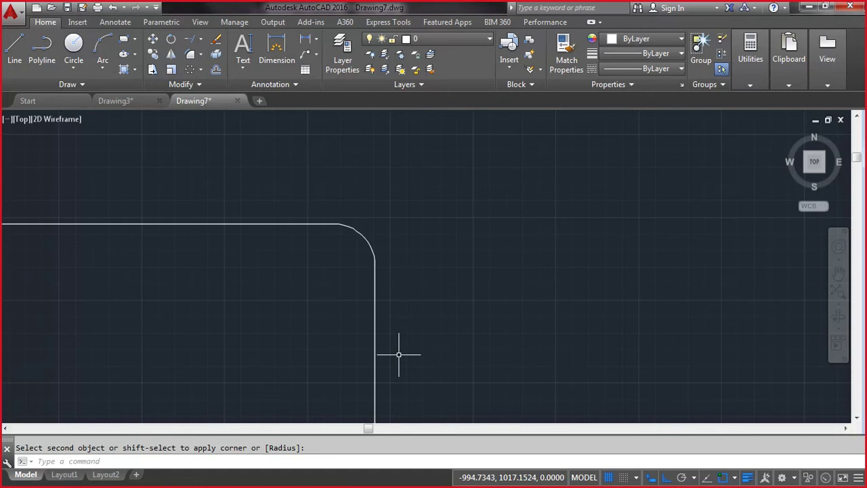
scroll(398, 353, down, 5)
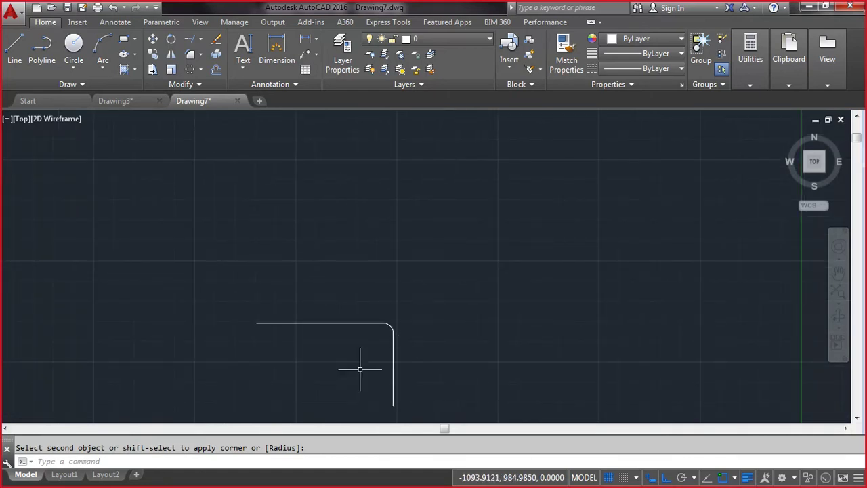
key(Escape)
Step: Fillet the same vertical and horizontal lines again with a radius of 100
key(Return)
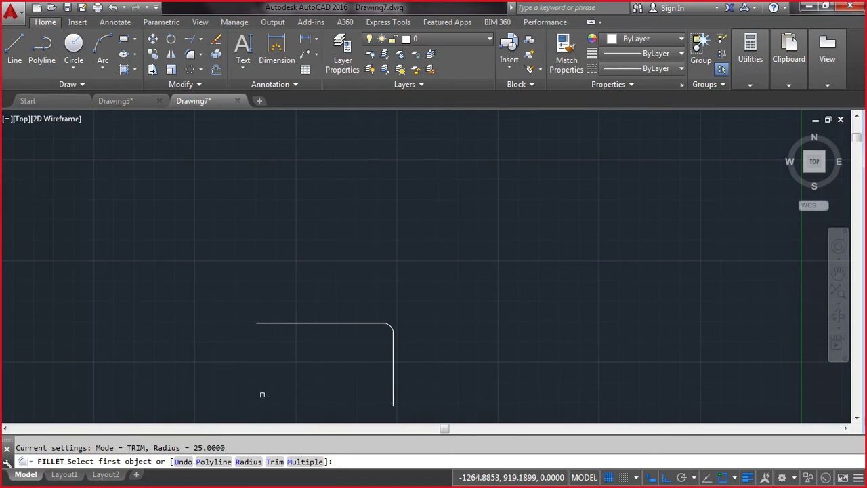
click(256, 461)
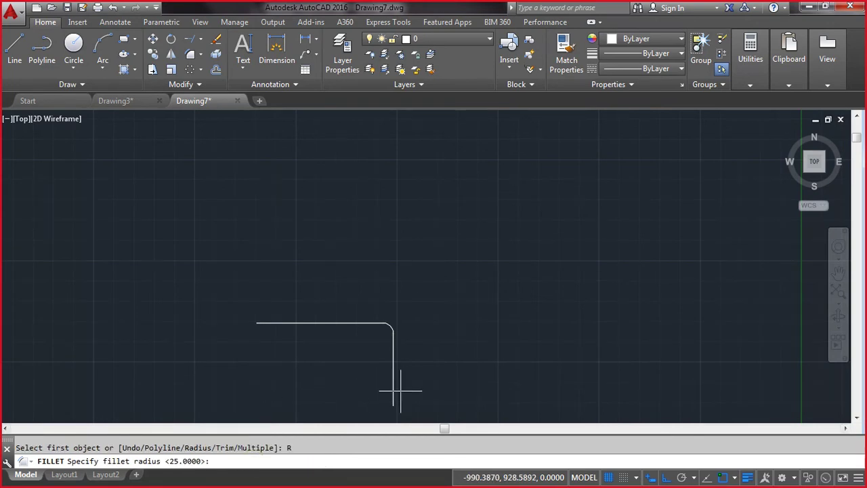
text(100)
key(Return)
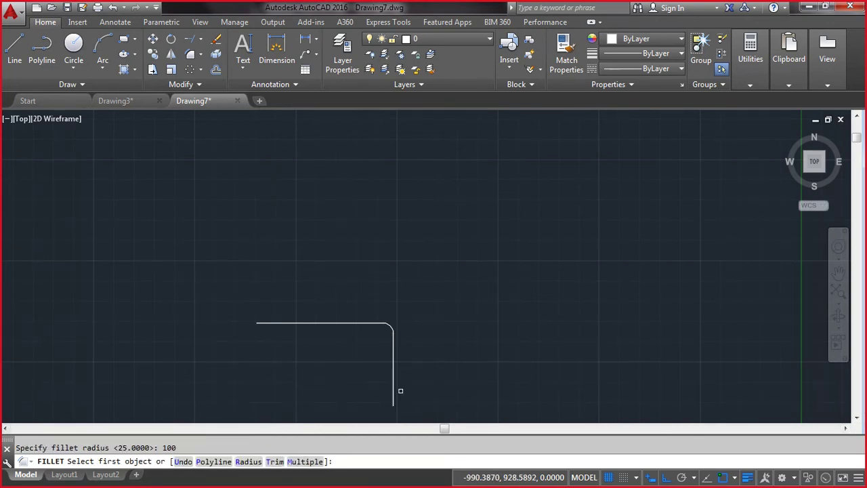
click(393, 393)
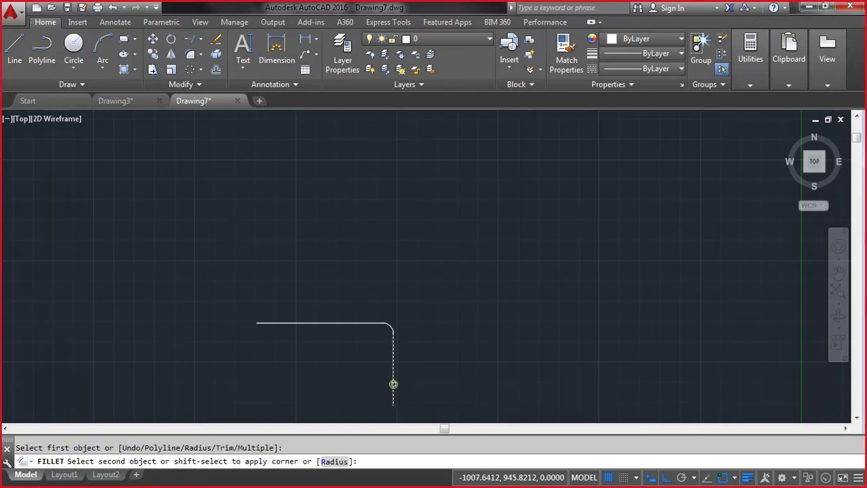
click(346, 323)
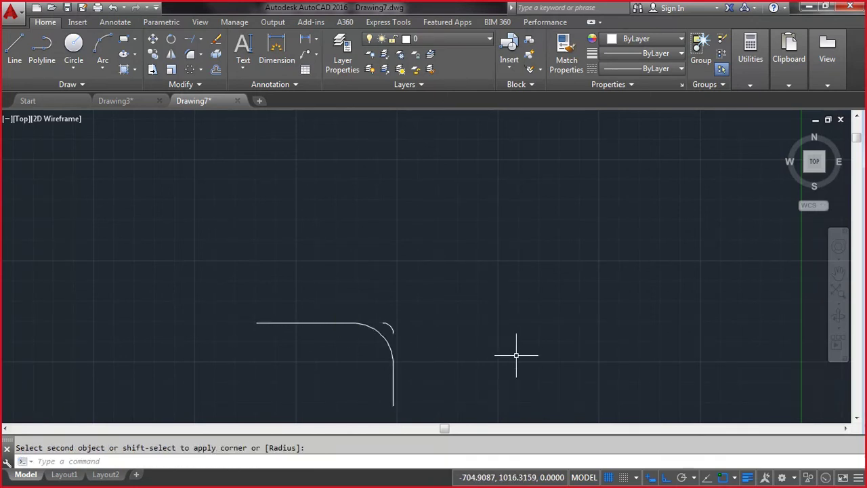
key(Escape)
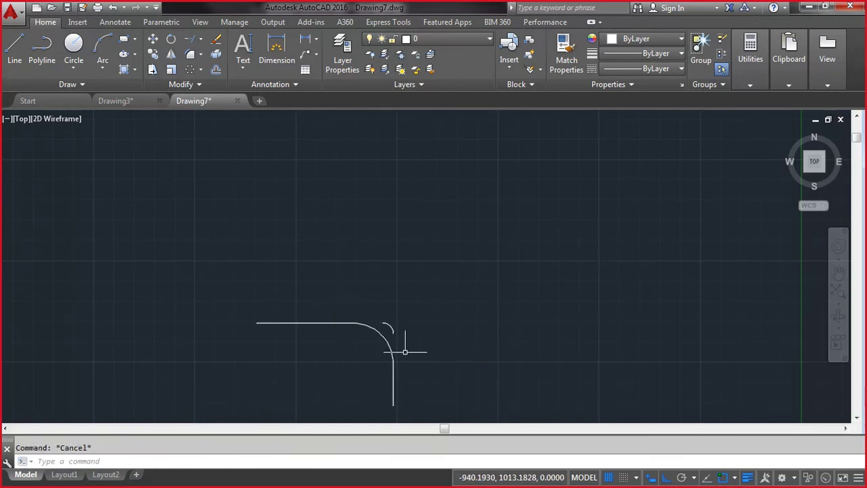
Step: List the properties of the larger fillet arc and check its radius
scroll(396, 348, up, 5)
scroll(397, 351, down, 3)
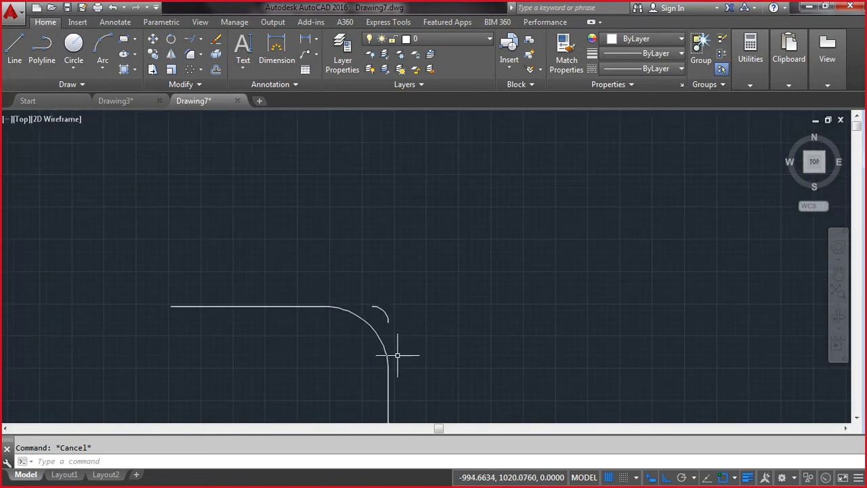
text(z)
key(Return)
scroll(417, 343, up, 3)
text(e)
key(Return)
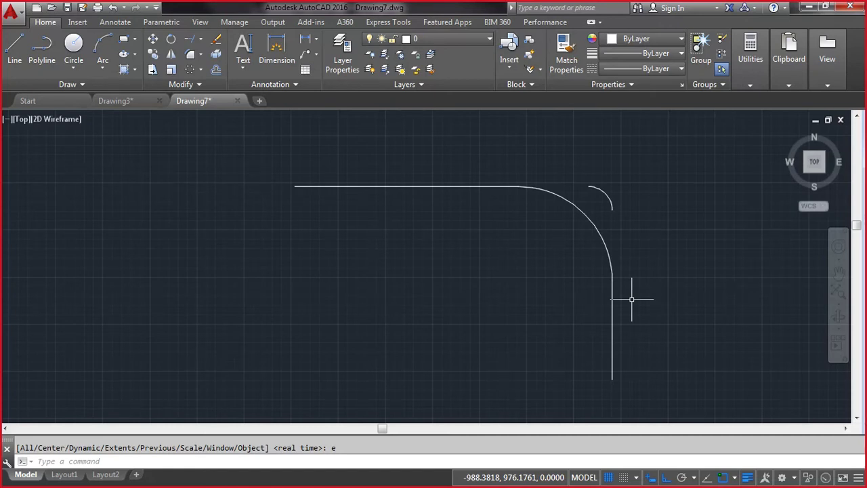
text(li)
key(Return)
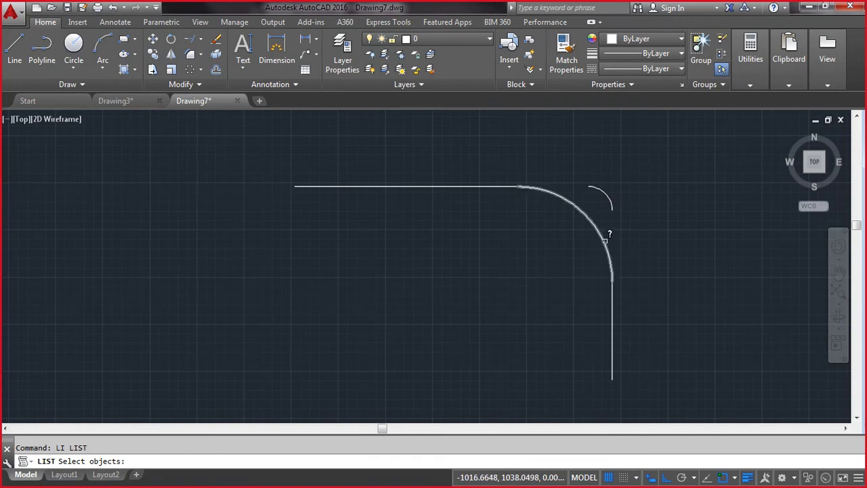
click(605, 238)
key(Return)
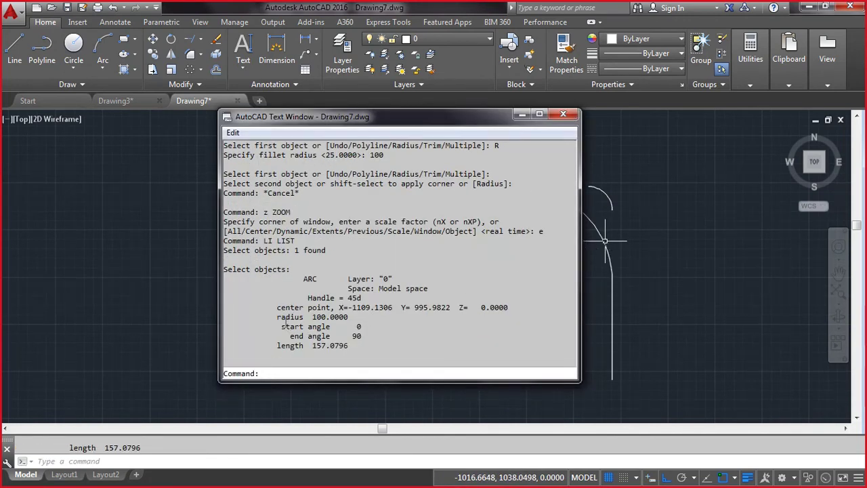
drag(310, 316, 352, 316)
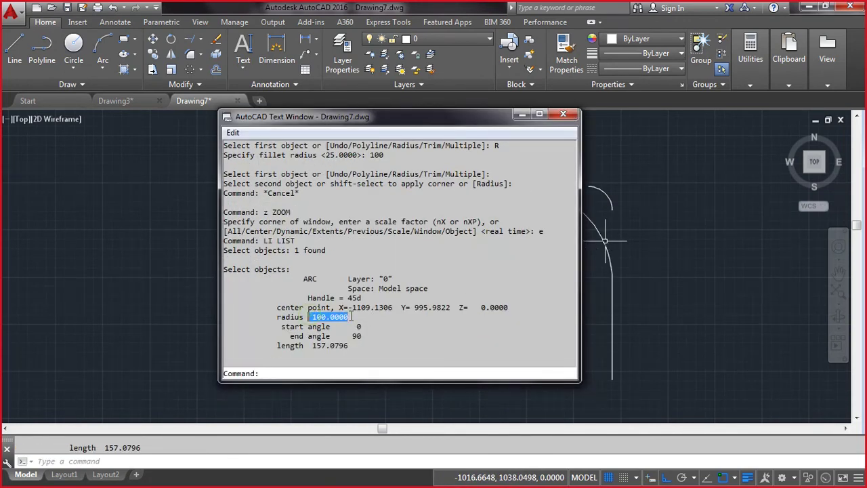
key(F2)
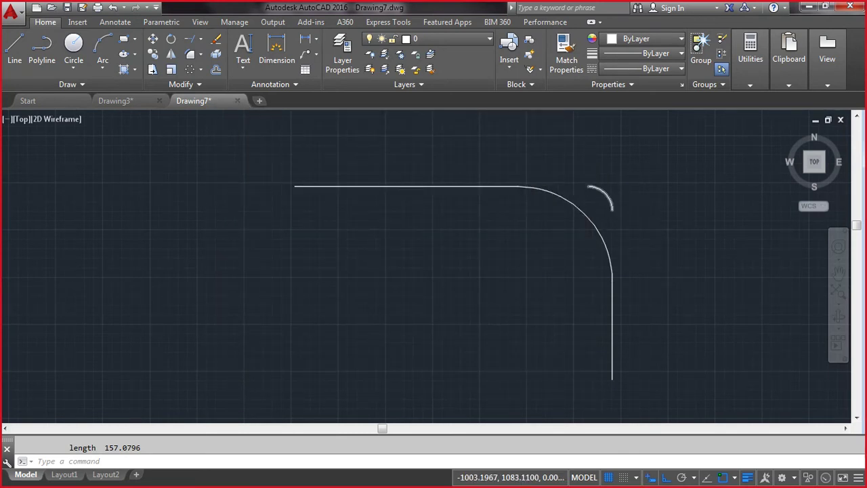
Step: Erase the small detached fillet arc and rejoin the two lines in a sharp corner with a radius 0 fillet
click(606, 194)
key(Delete)
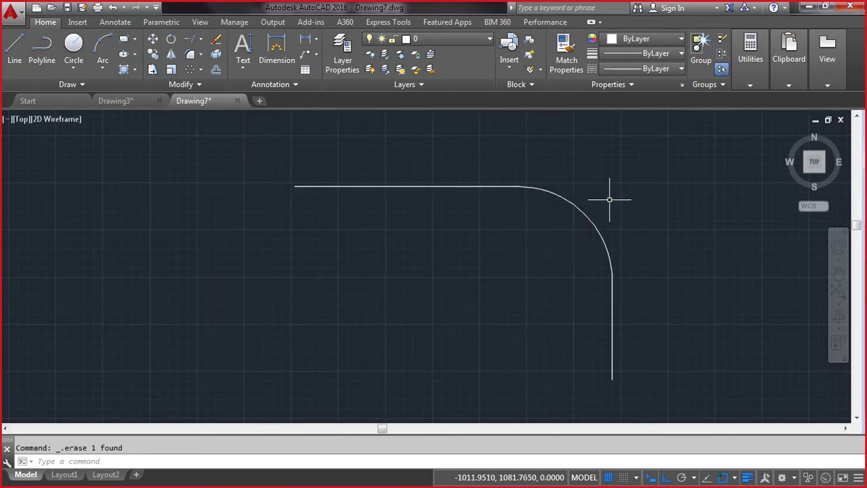
text(f)
key(Return)
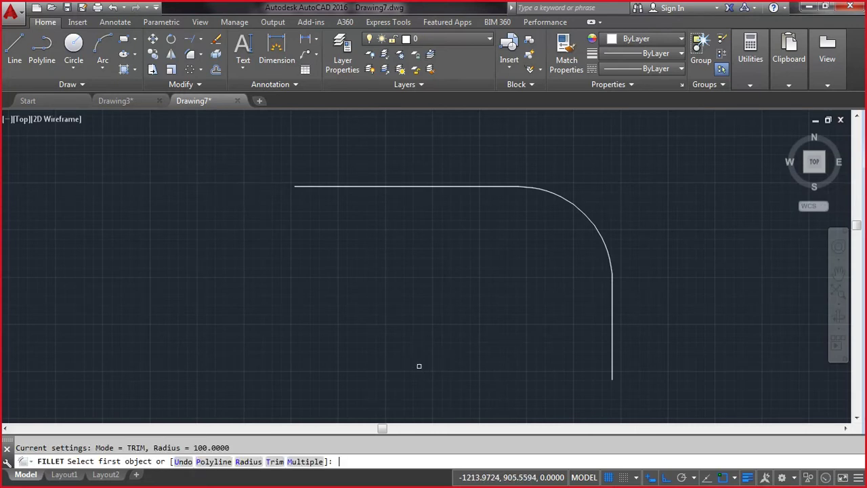
click(248, 461)
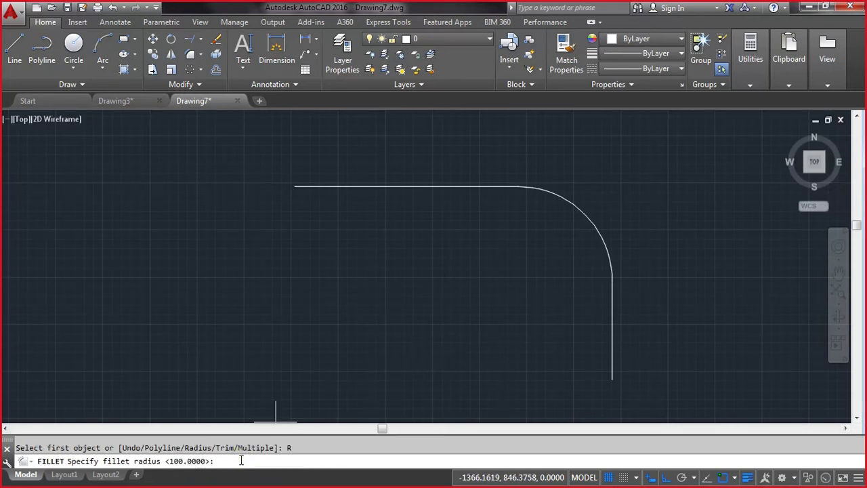
text(0)
key(Return)
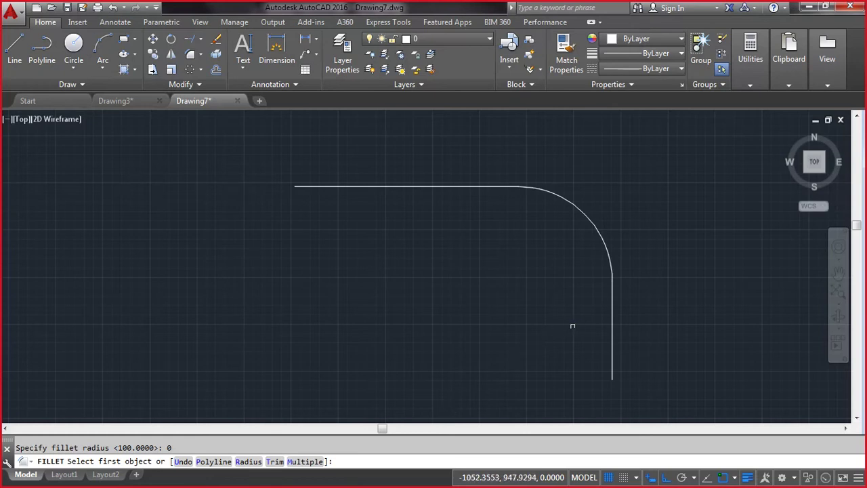
click(612, 337)
click(495, 186)
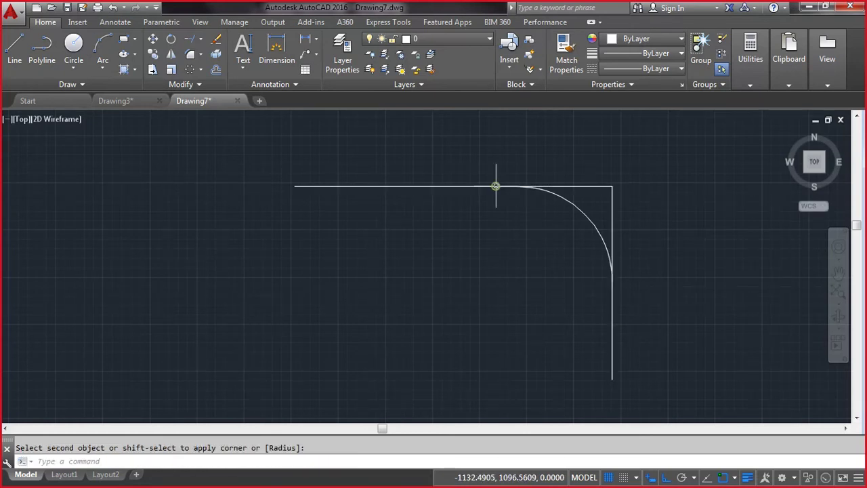
key(Escape)
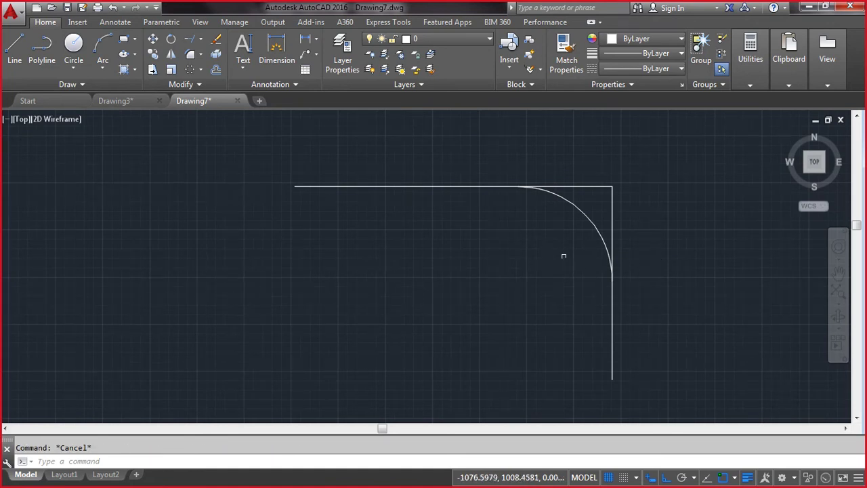
Step: Erase the large fillet arc left inside the sharp corner
click(586, 202)
click(560, 223)
key(Delete)
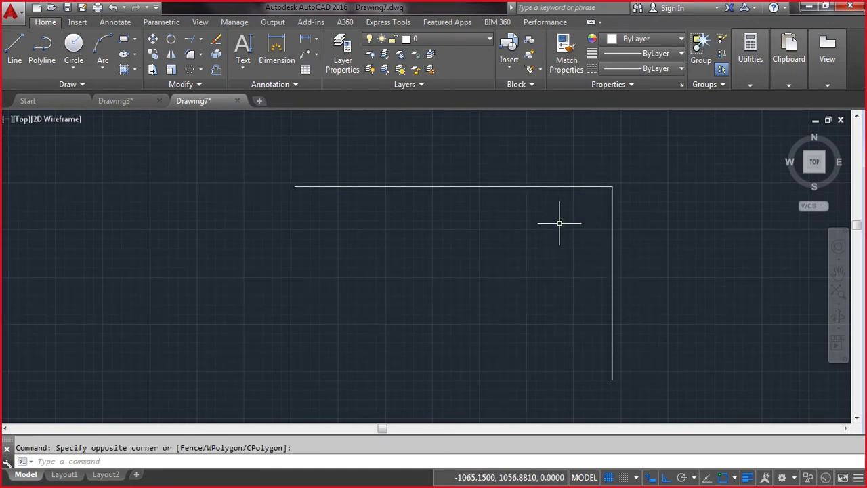
Step: Round the sharp corner between the horizontal and vertical lines with a radius 100 fillet
text(f)
key(Return)
text(r)
key(Return)
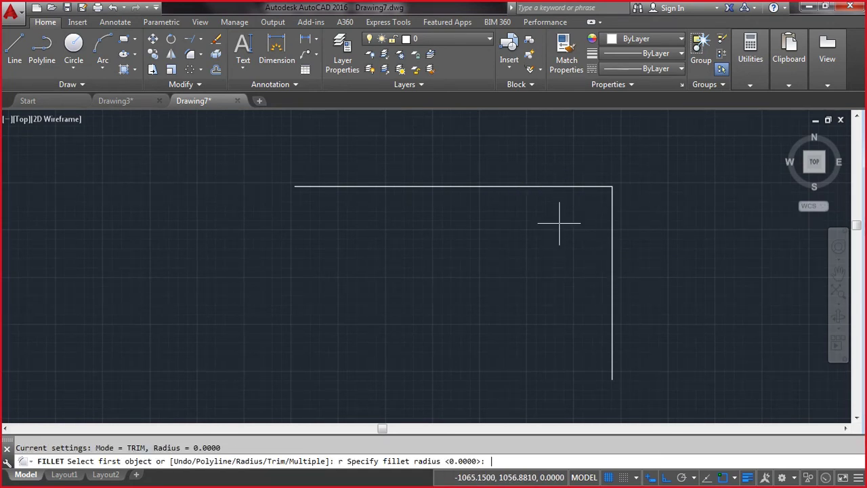
key(Return)
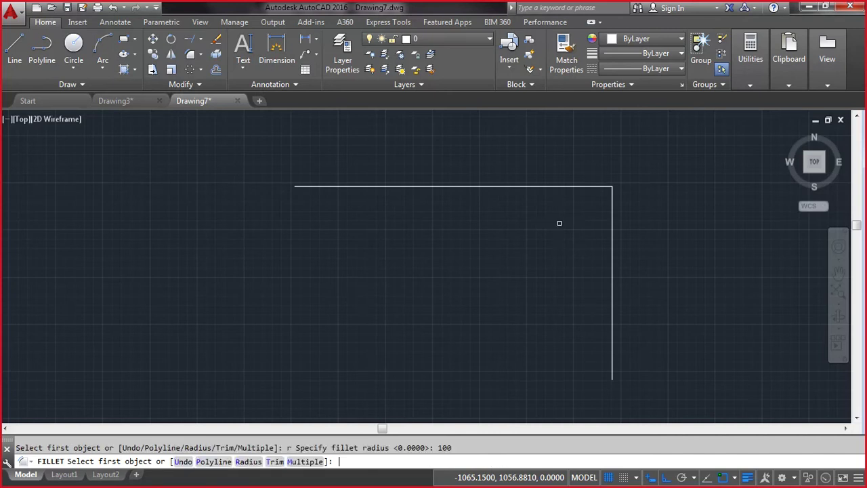
click(517, 186)
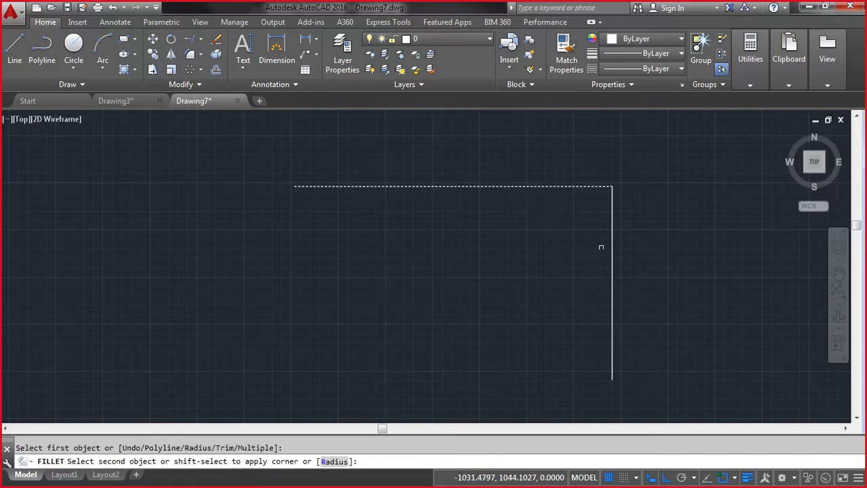
click(610, 256)
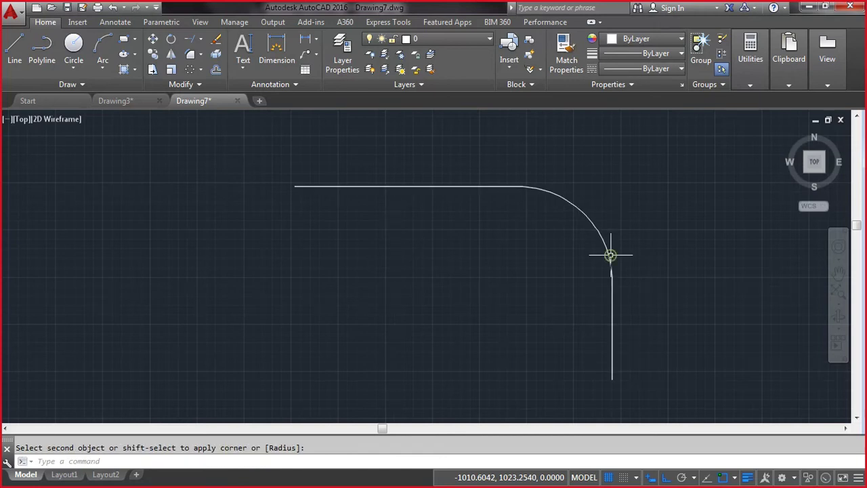
Step: Undo the radius 100 fillet between the horizontal and vertical lines
key(ctrl+z)
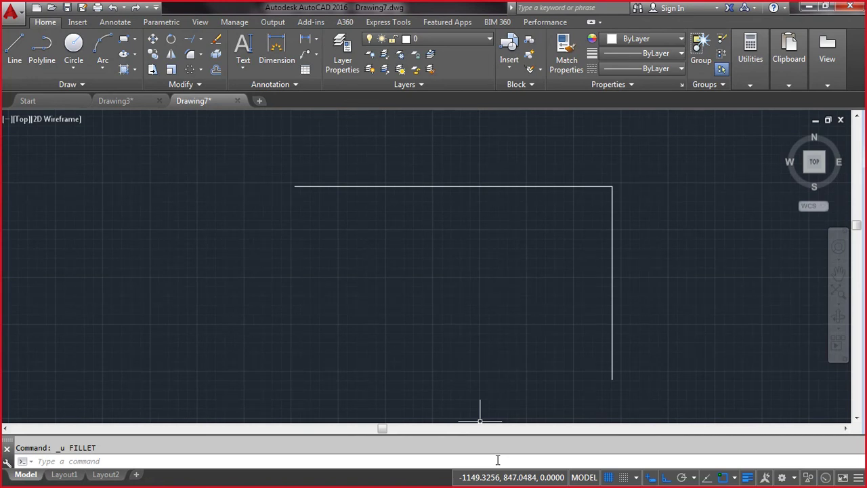
mouse_move(504, 462)
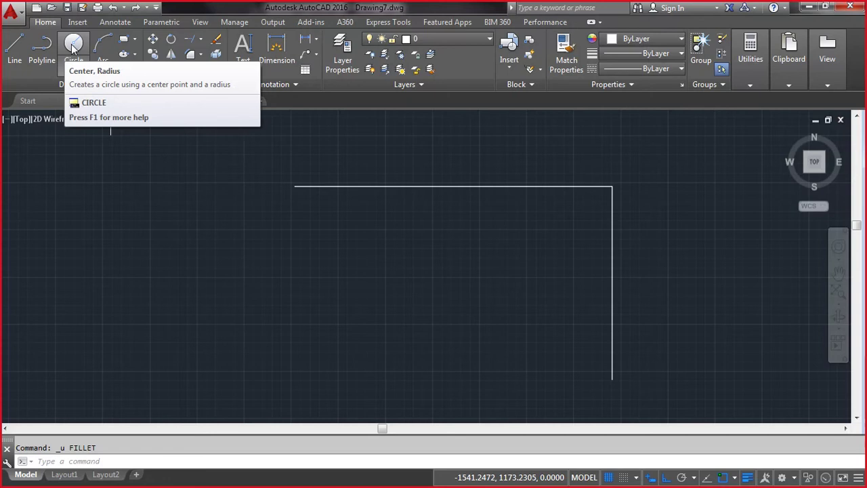
key(Escape)
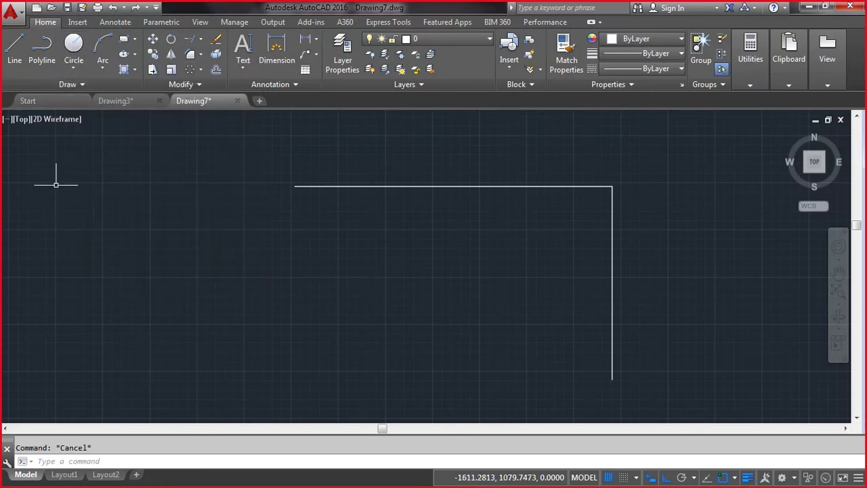
Step: Draw a radius 100 circle tangent to the horizontal and vertical lines using the Tan, Tan, Radius method
click(74, 68)
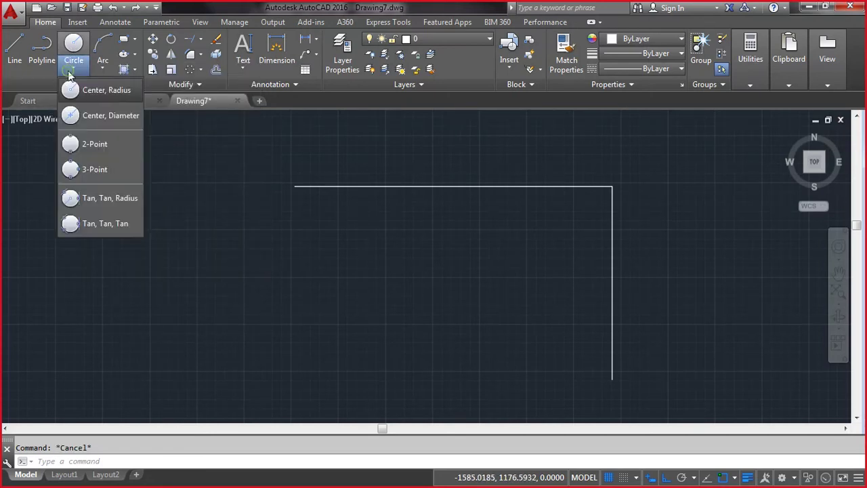
click(95, 197)
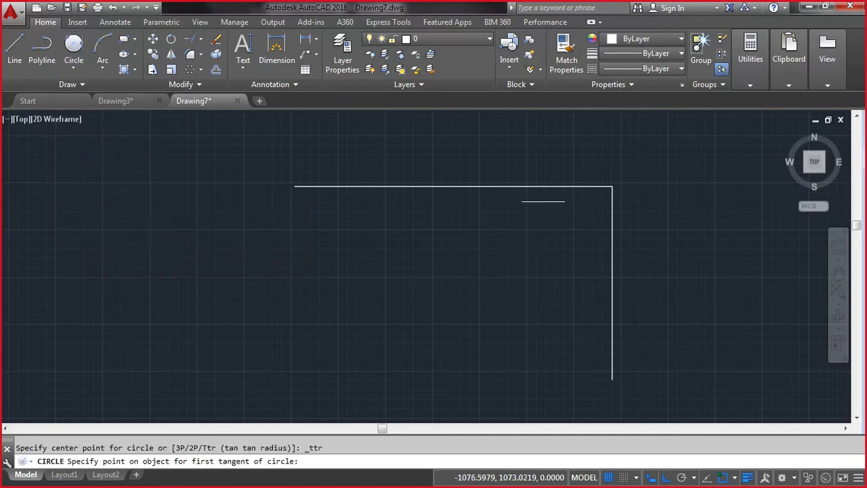
click(534, 186)
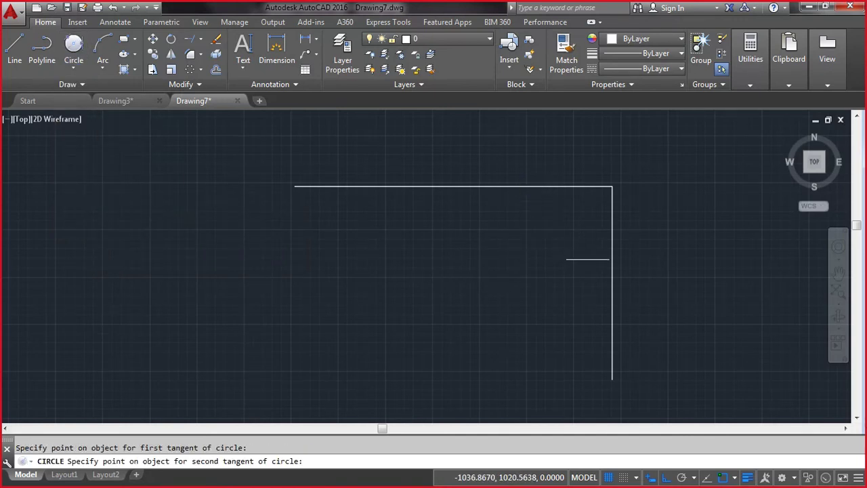
click(613, 261)
text(10)
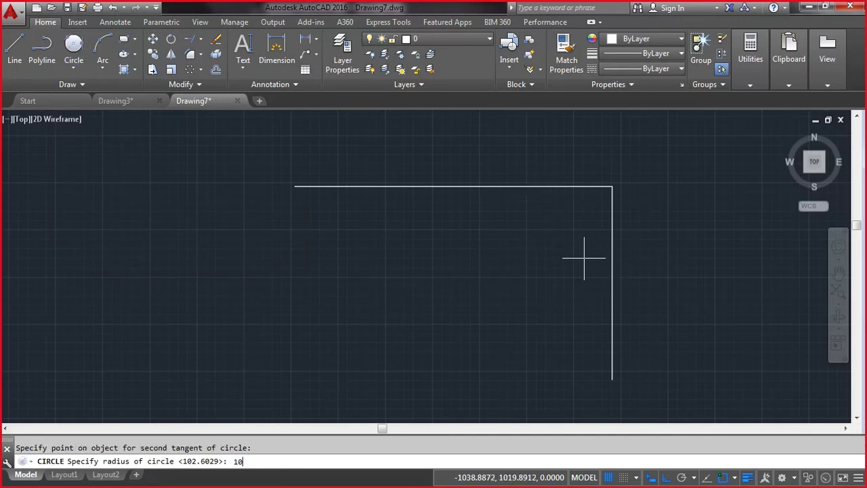
text(0)
key(Return)
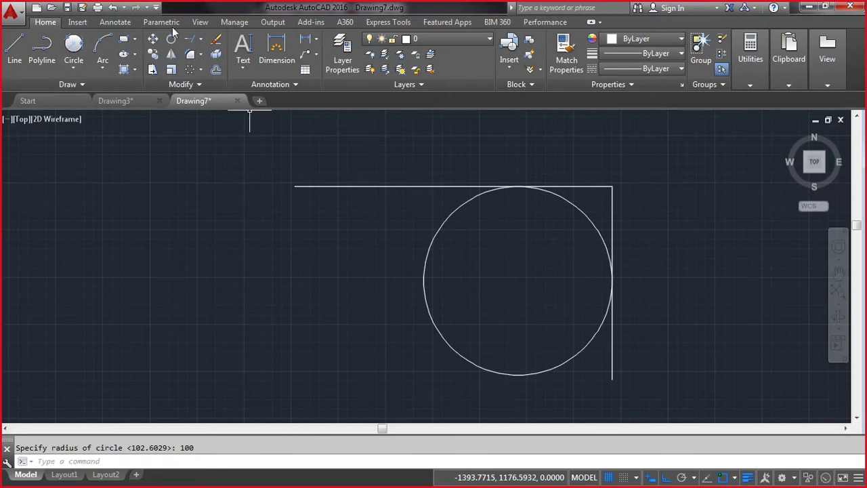
click(190, 40)
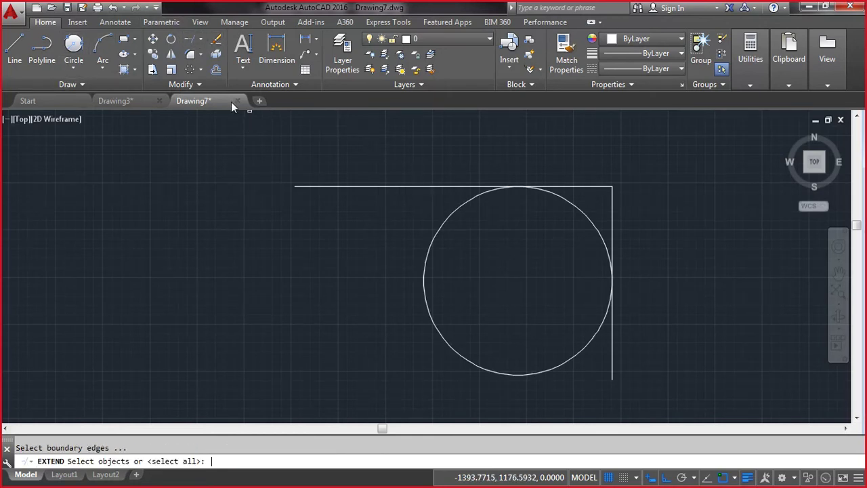
key(Return)
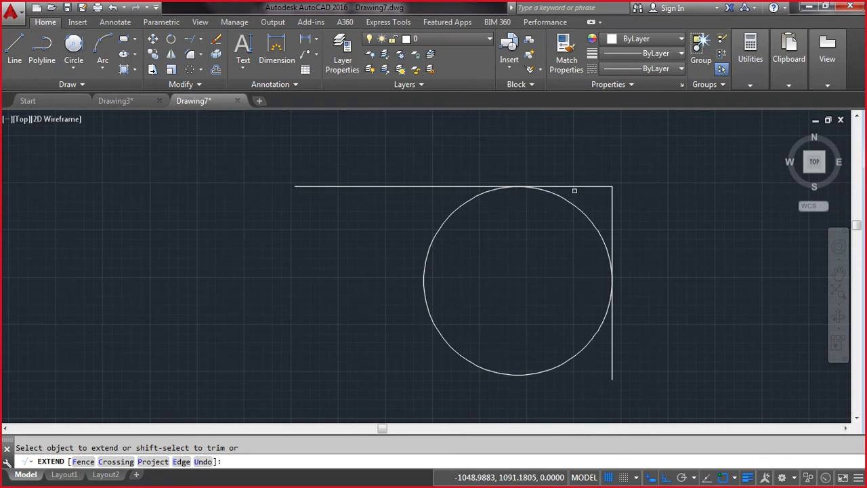
click(630, 168)
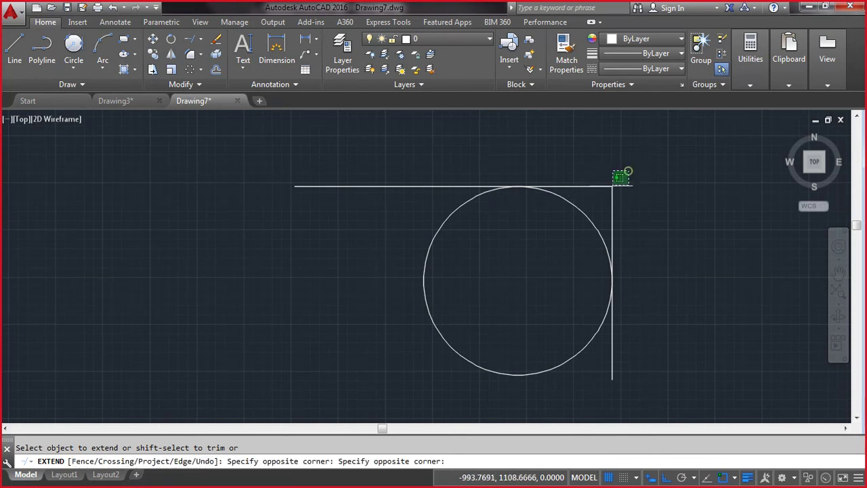
click(584, 210)
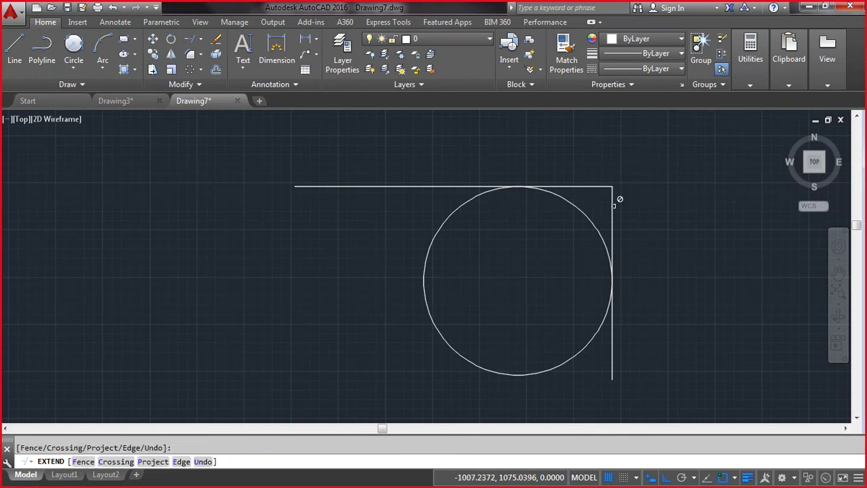
key(Escape)
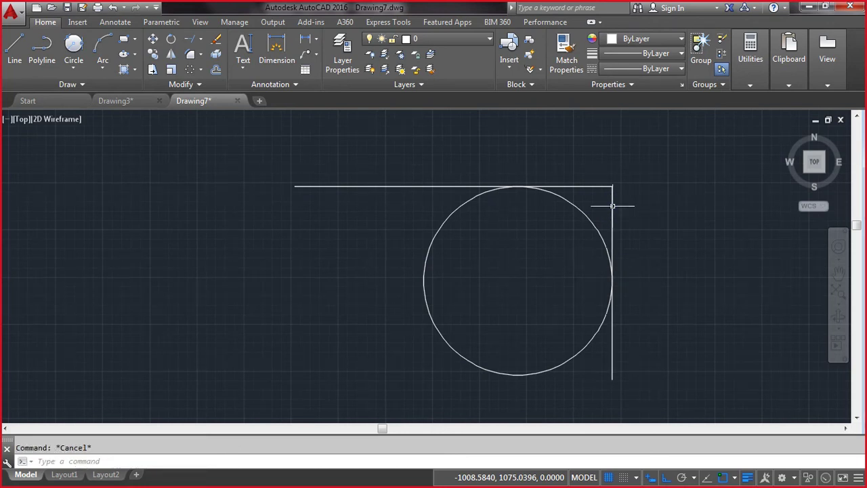
Step: Trim both line ends at the corner and the rest of the circle, leaving only the rounded corner arc between the lines
text(tr)
key(Return)
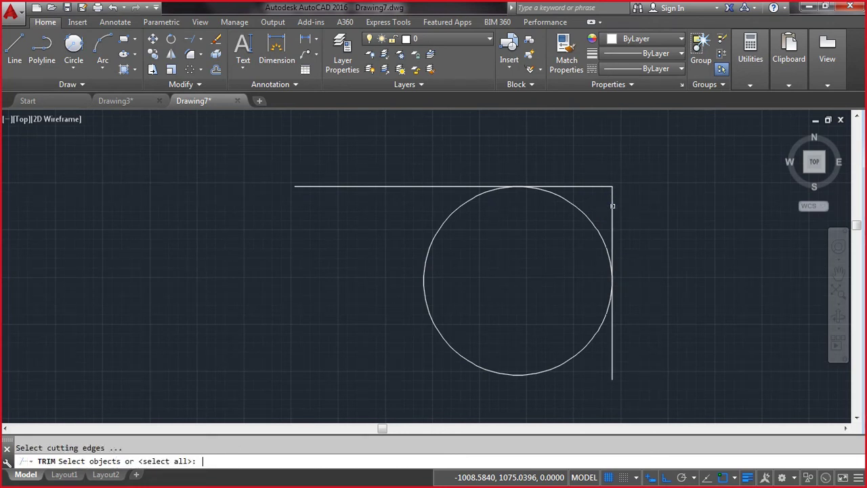
key(Return)
click(612, 205)
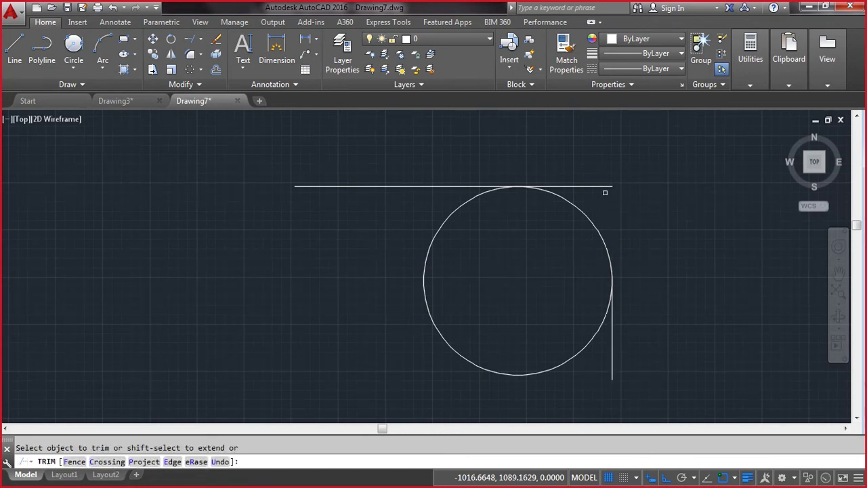
click(603, 185)
click(449, 251)
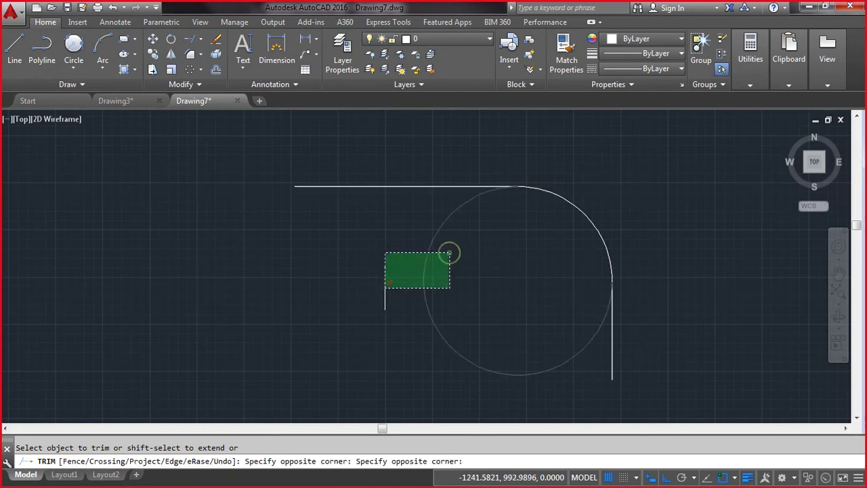
click(383, 291)
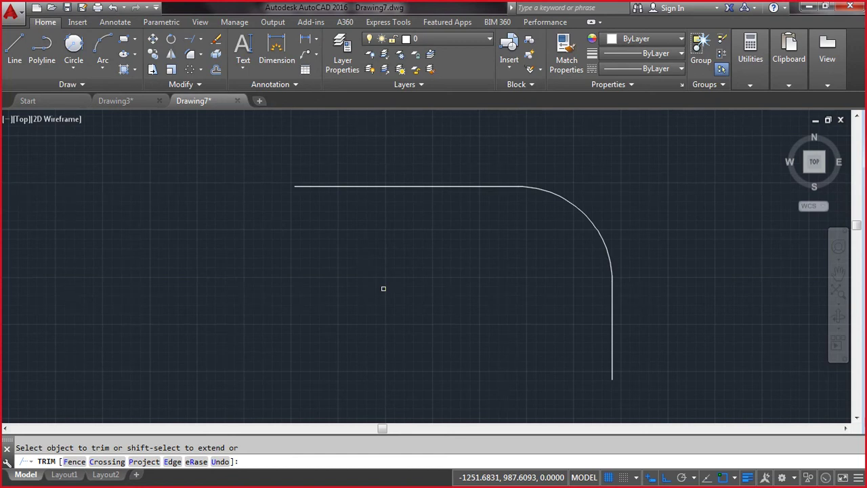
key(Escape)
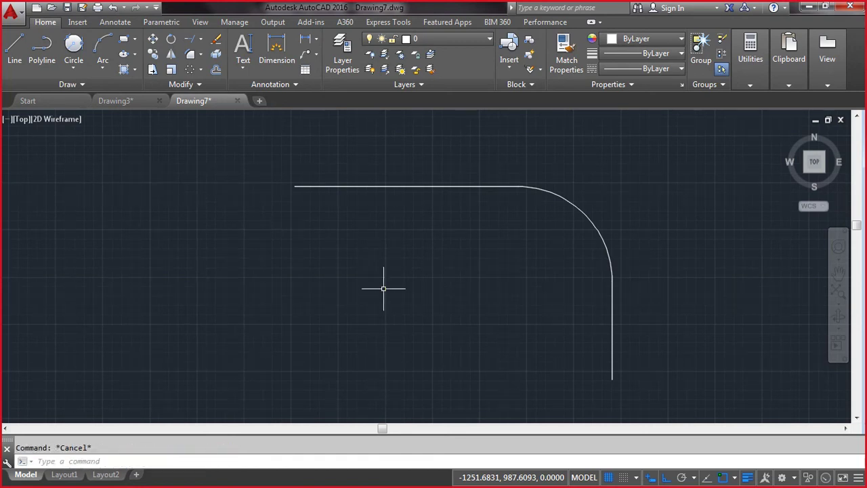
Step: Undo the last trim and trim away only the circle's larger portion, keeping the corner arc and both full lines
key(ctrl+z)
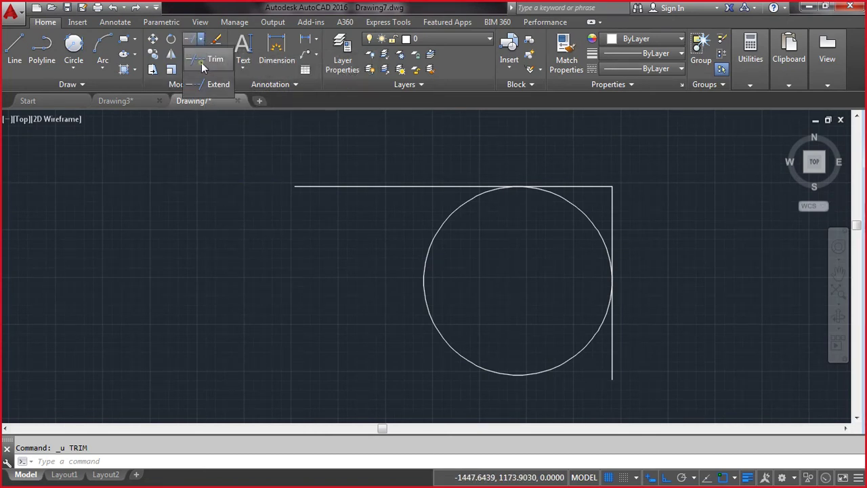
click(193, 40)
key(Return)
click(458, 325)
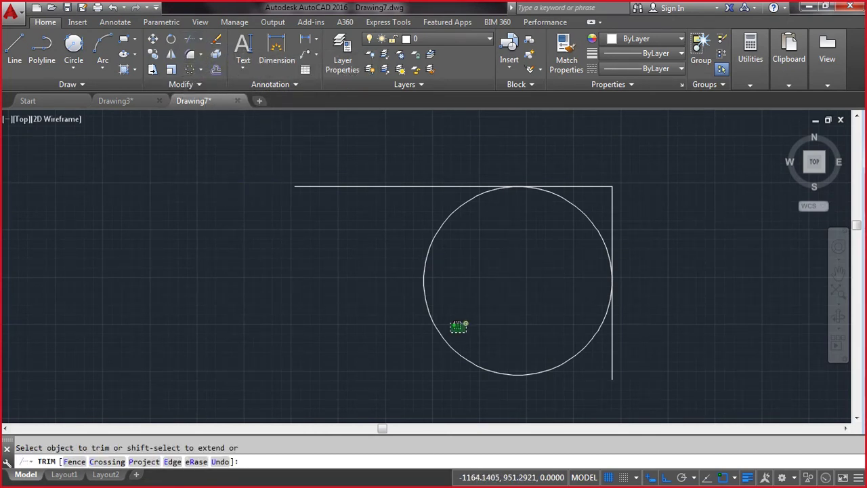
click(403, 357)
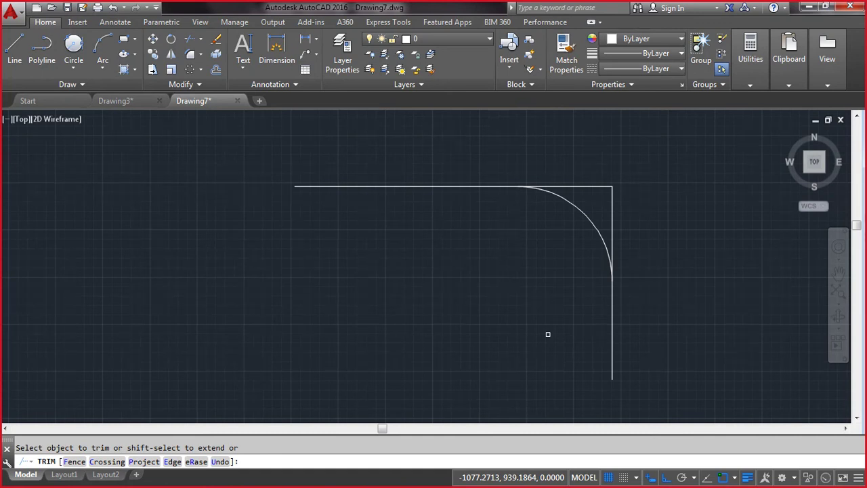
key(Escape)
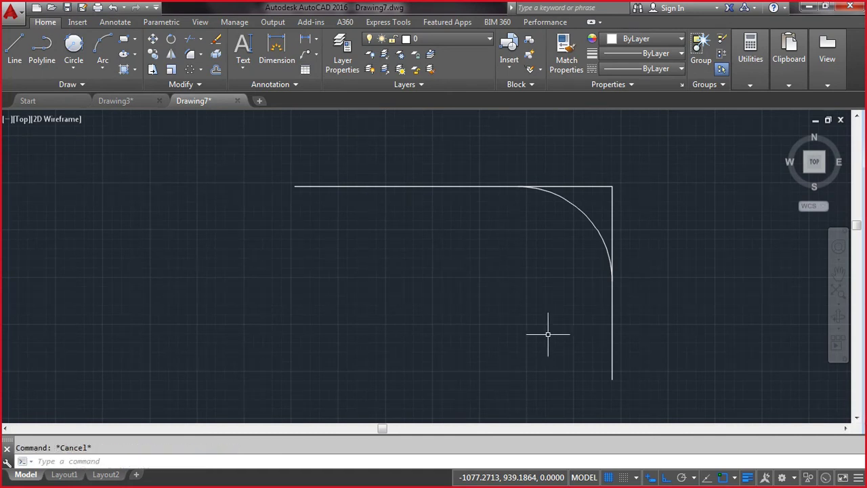
Step: Erase the remaining corner arc and fillet the vertical and horizontal lines with radius 100 in No trim mode
click(588, 220)
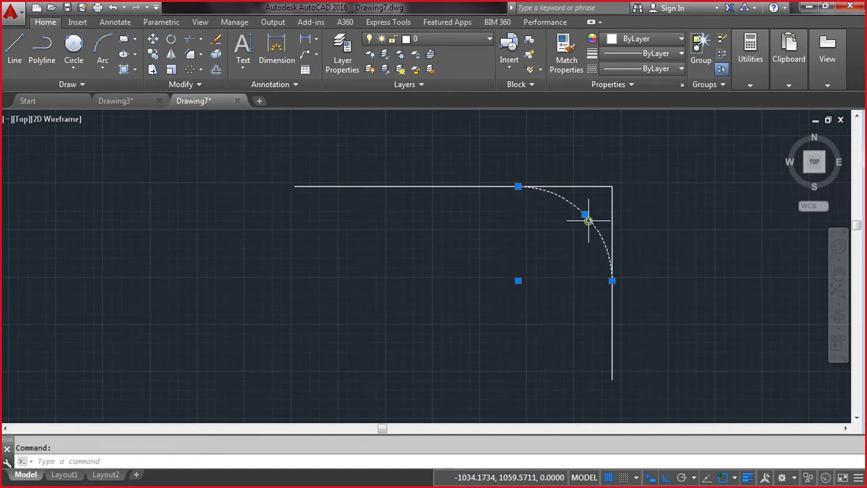
key(Delete)
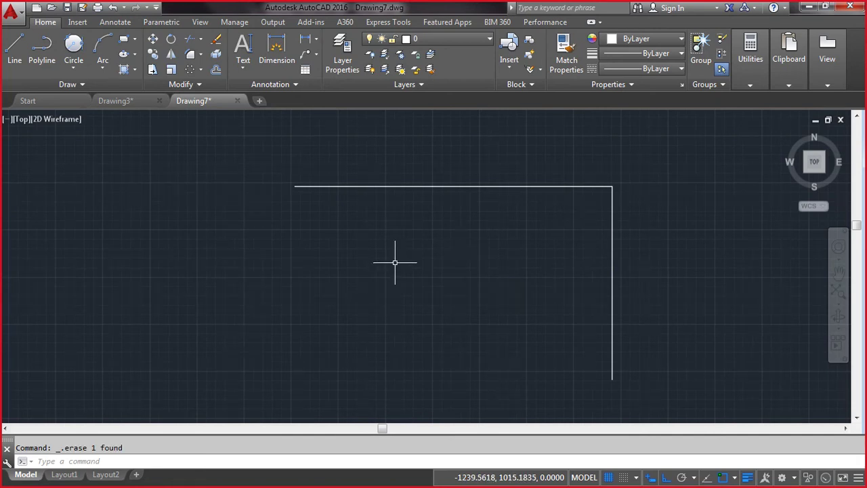
text(f)
key(Return)
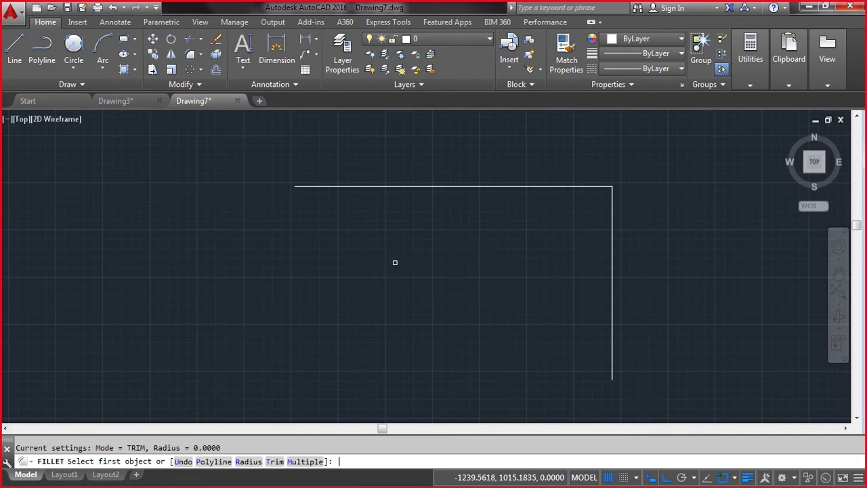
click(275, 461)
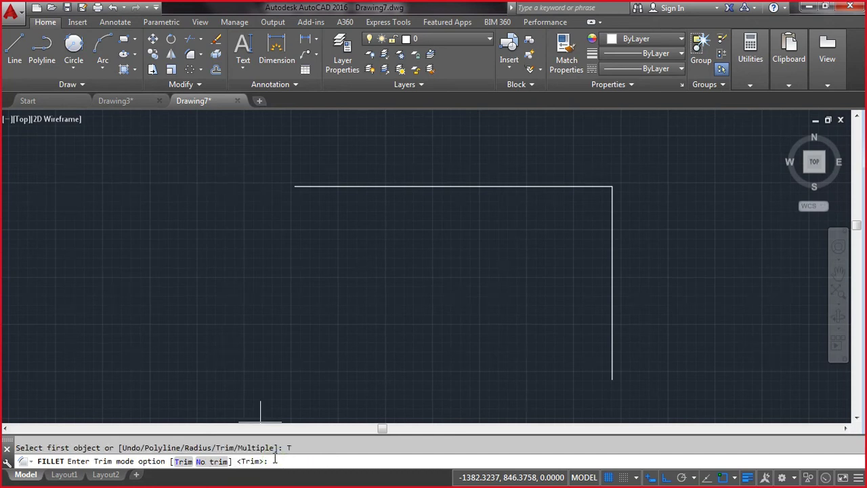
click(213, 461)
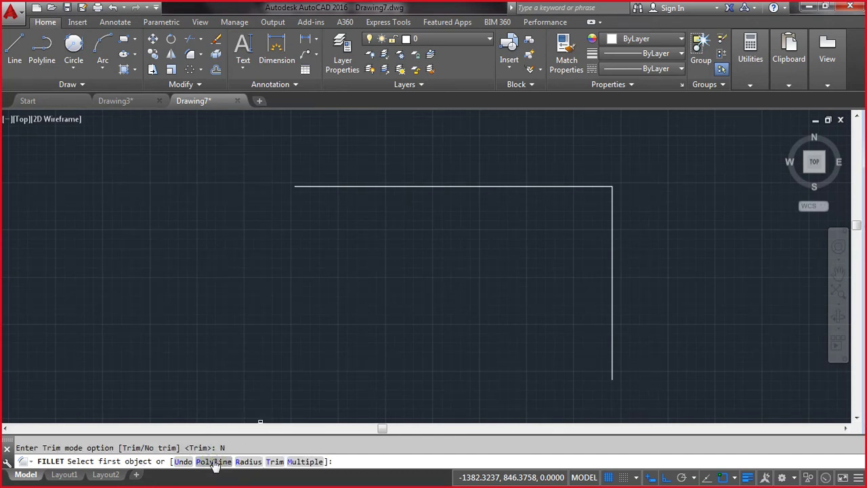
click(250, 461)
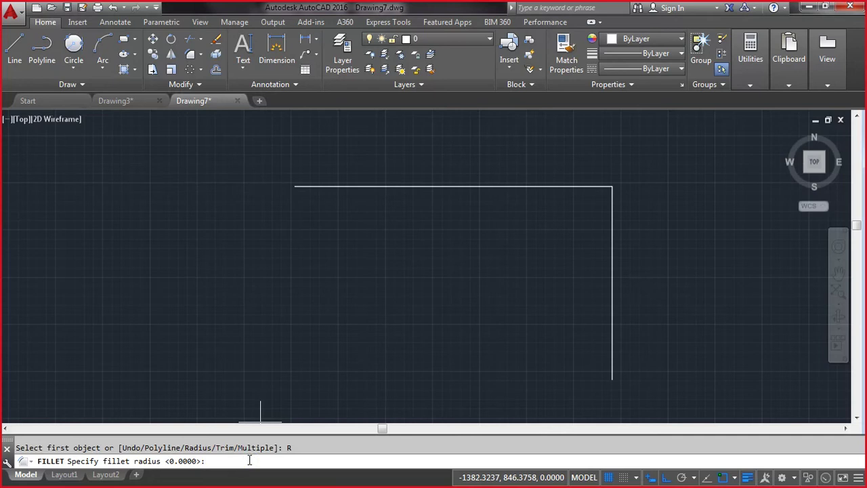
text(100)
key(Return)
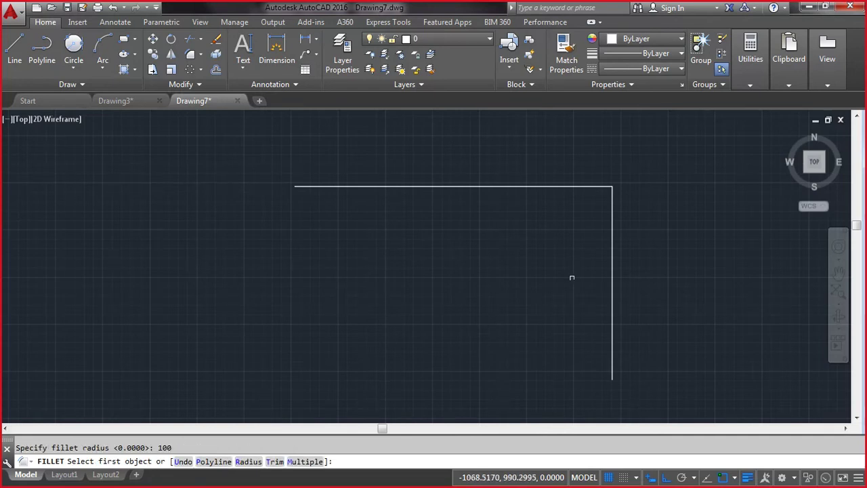
click(612, 269)
click(522, 187)
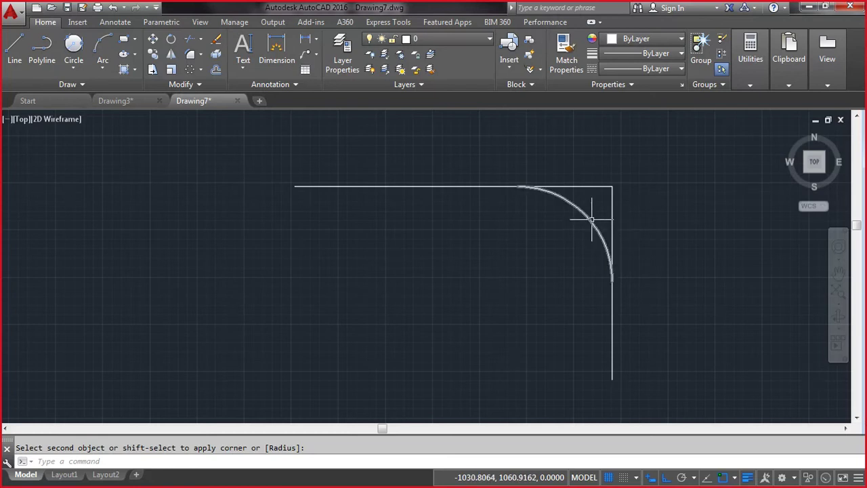
key(Escape)
click(590, 218)
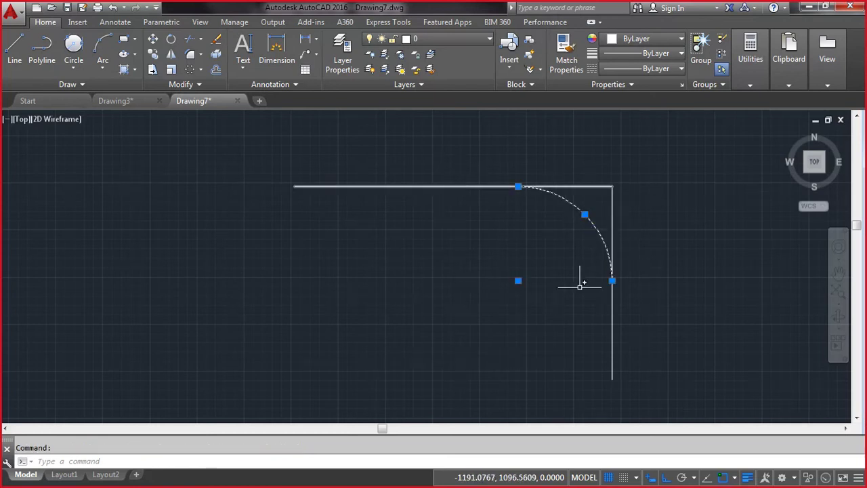
key(Escape)
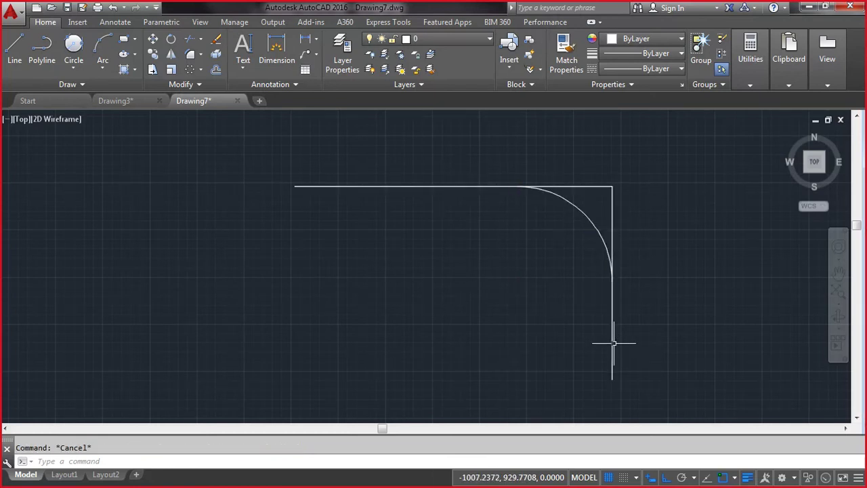
Step: Undo the No trim fillet and the preceding edits back to the rounded corner without protruding line ends
key(ctrl+z)
key(ctrl+z)
key(ctrl+z)
key(ctrl+z)
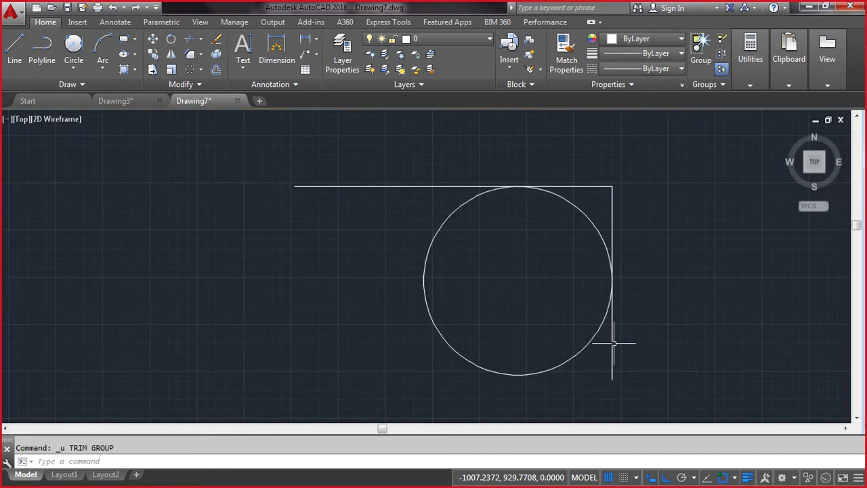
key(ctrl+z)
key(ctrl+z)
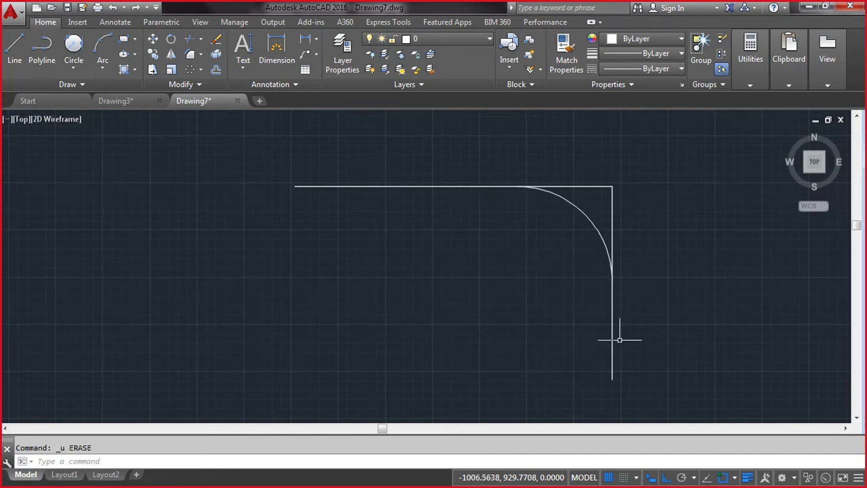
key(ctrl+z)
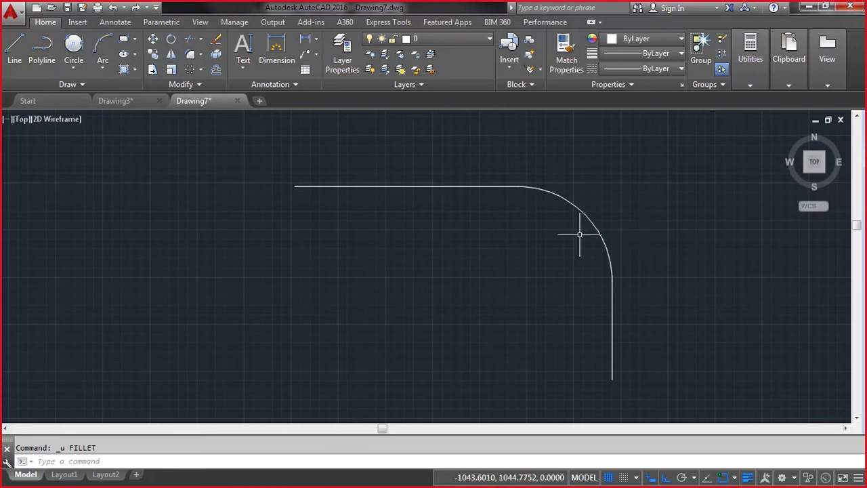
Step: Try to fillet the upper horizontal line using Fillet's Polyline option, and leave the command
text(f)
key(Return)
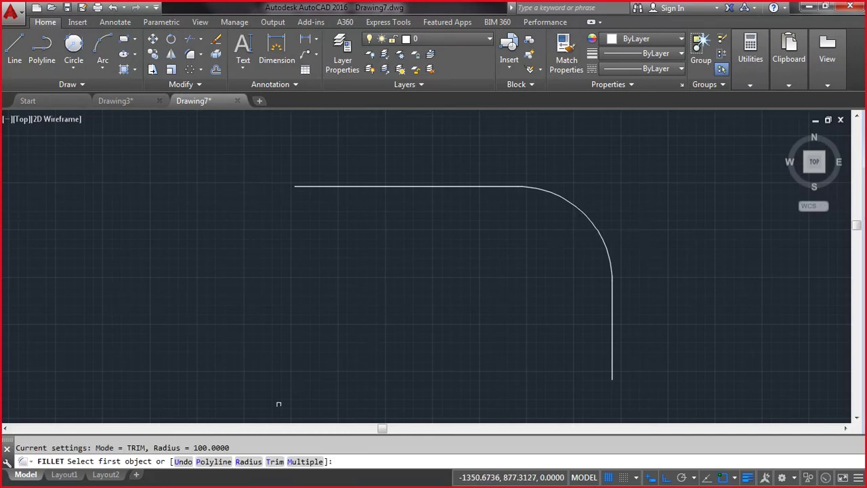
click(213, 461)
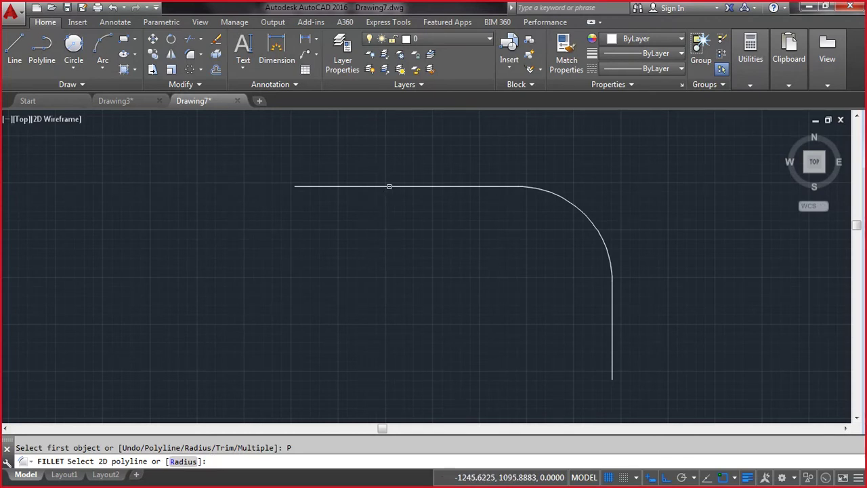
click(390, 186)
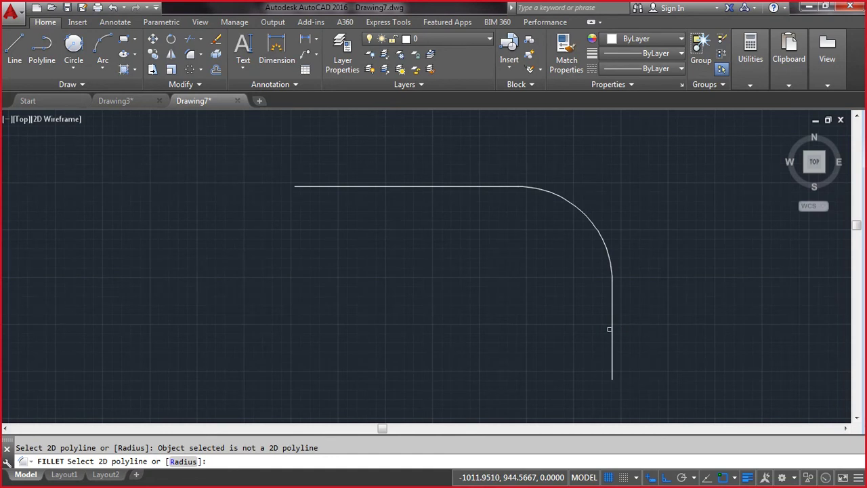
key(Return)
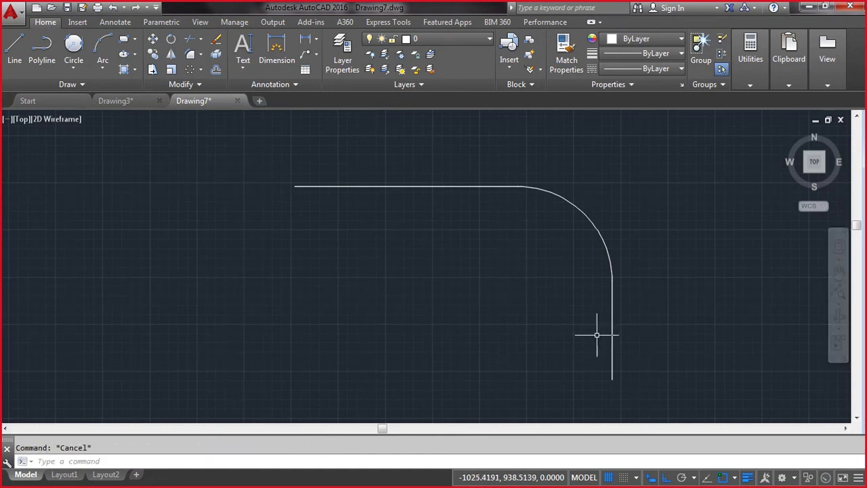
Step: Erase the horizontal line, the corner arc and the vertical line together
click(632, 394)
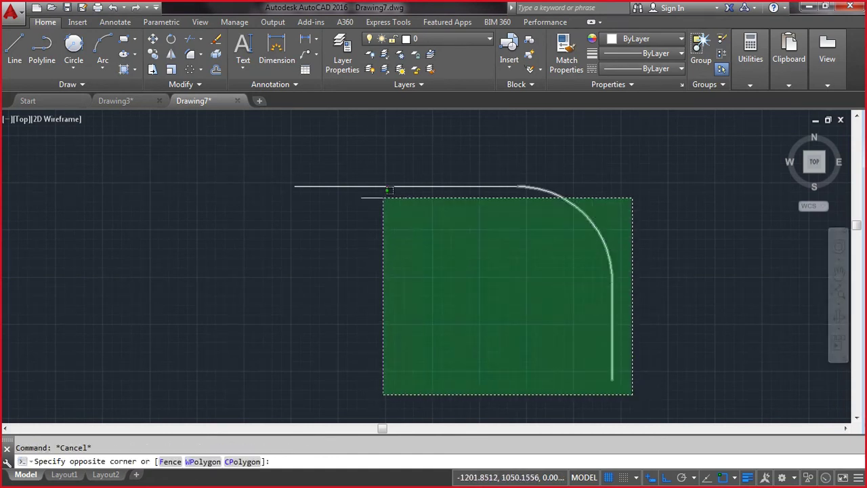
click(239, 150)
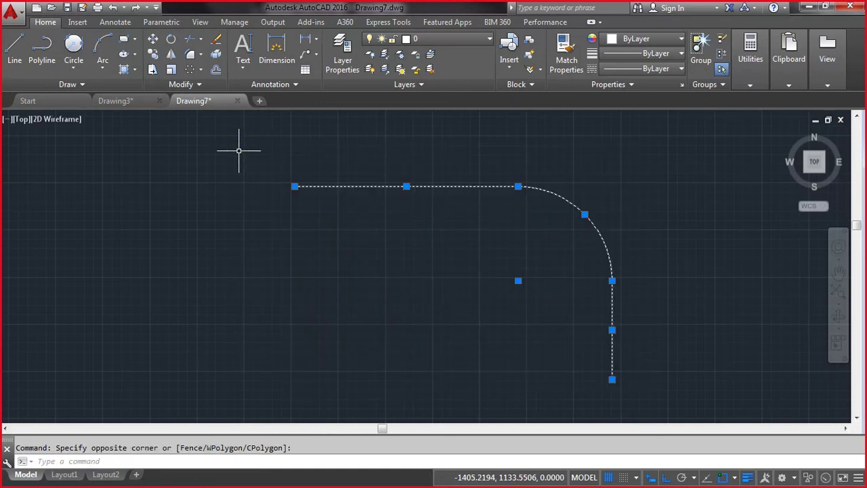
key(Delete)
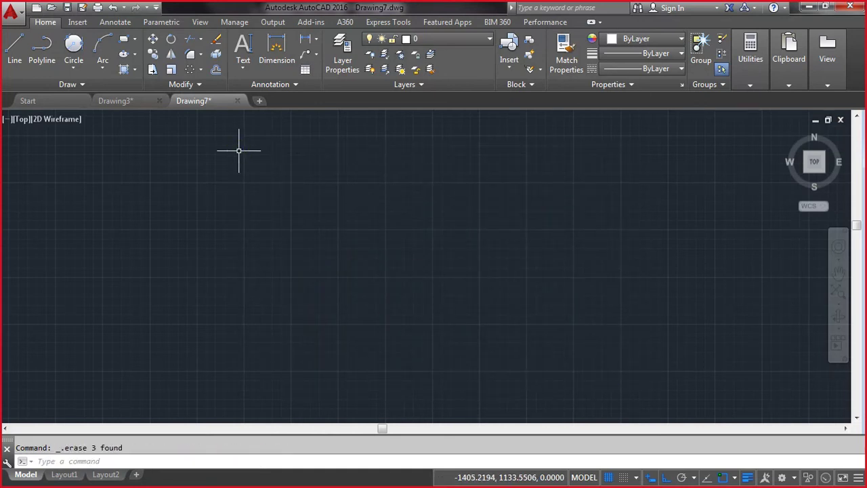
Step: Draw a Z-shaped polyline with segments of 250 to the right, 200 upward and 250 to the right
click(47, 61)
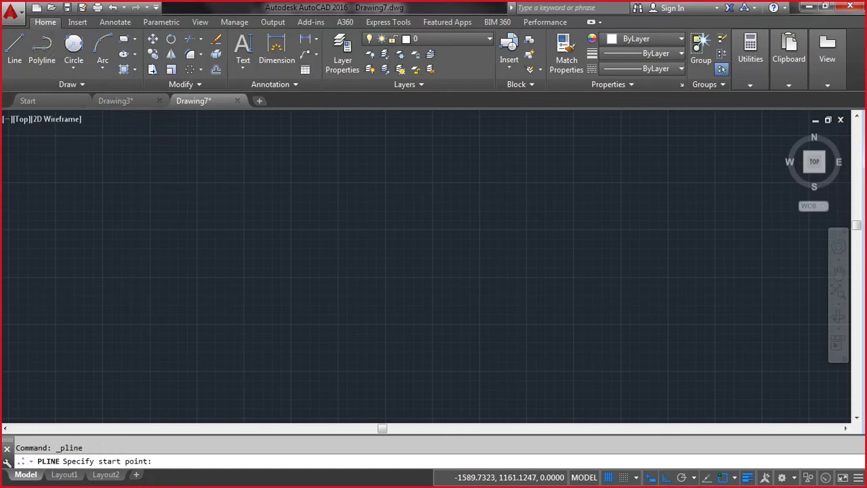
click(143, 334)
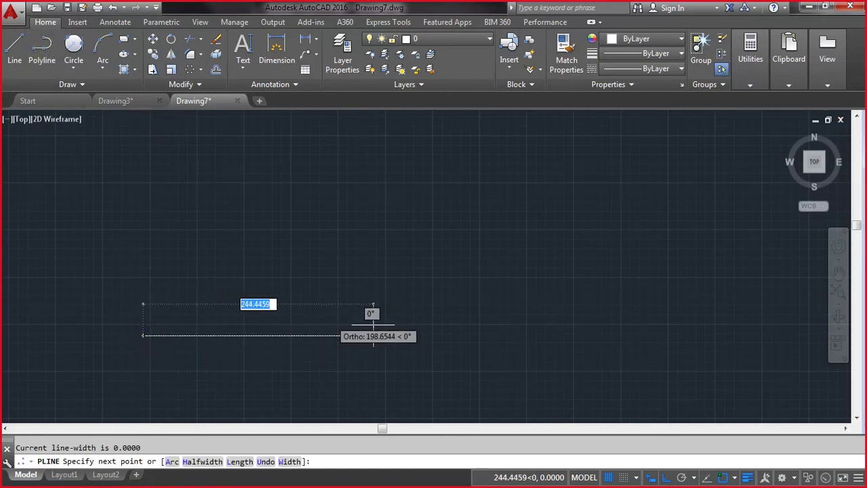
text(250)
key(Return)
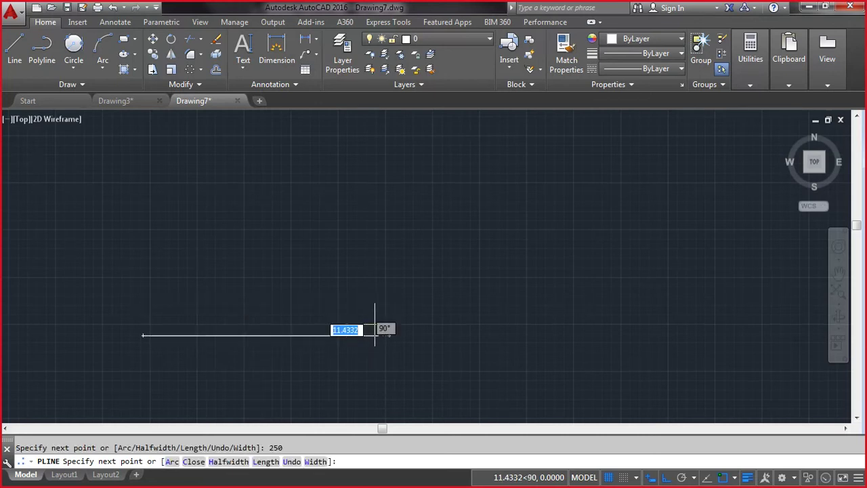
text(2)
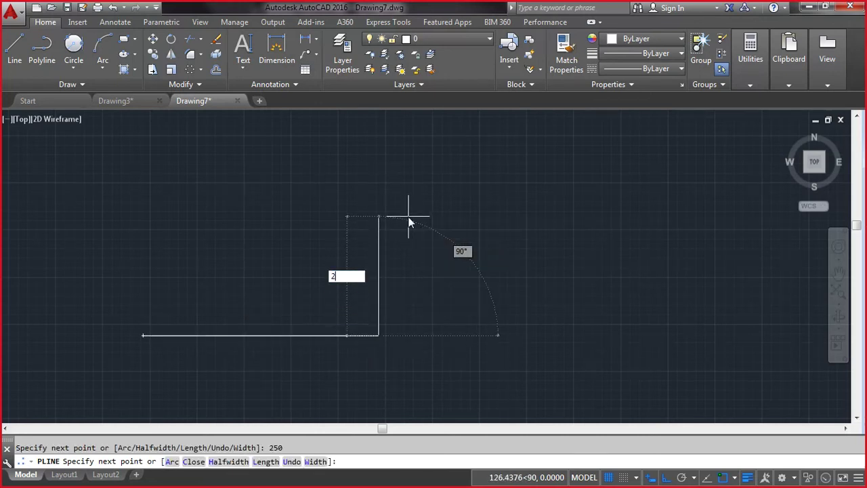
text(00)
key(Return)
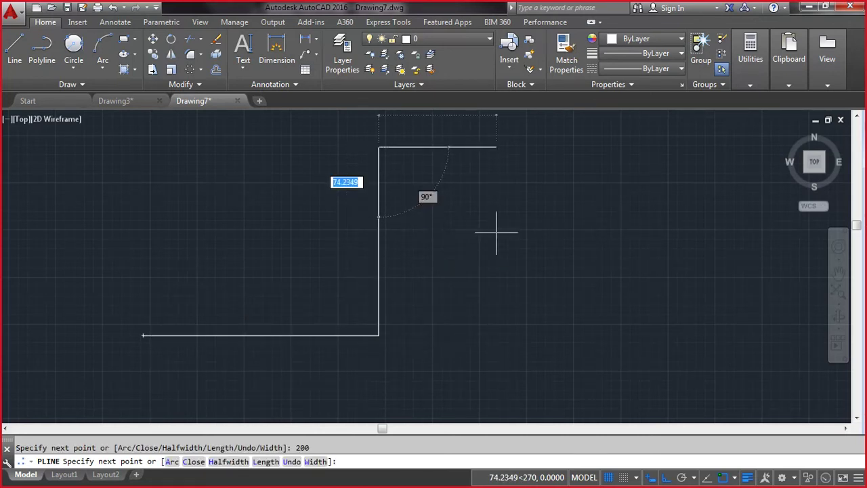
text(250)
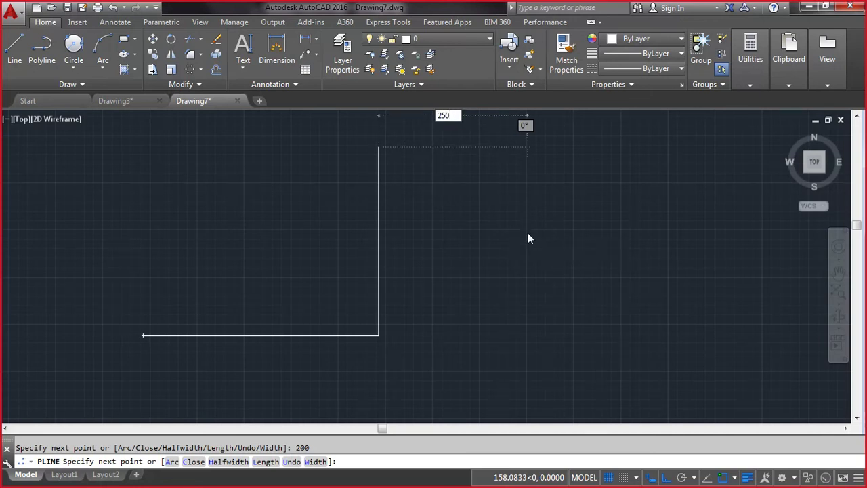
key(Return)
click(527, 232)
key(Return)
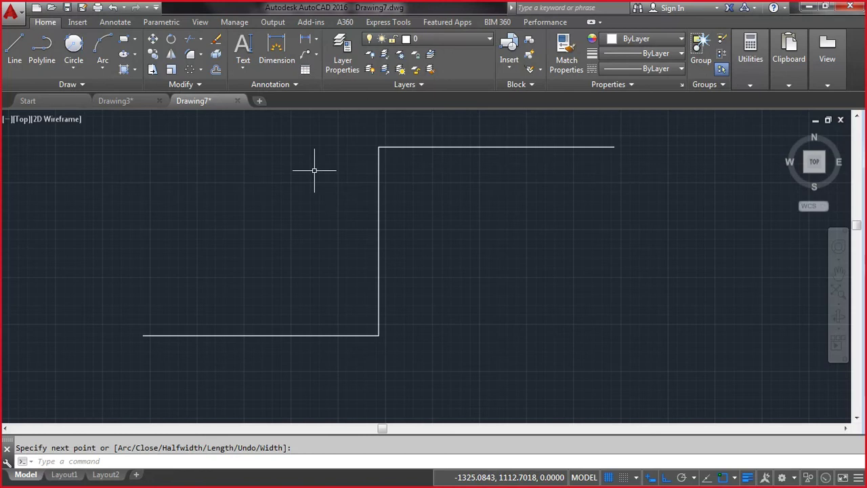
Step: Fillet both corners of the polyline at once with radius 50, and undo the fillet
text(f)
key(Return)
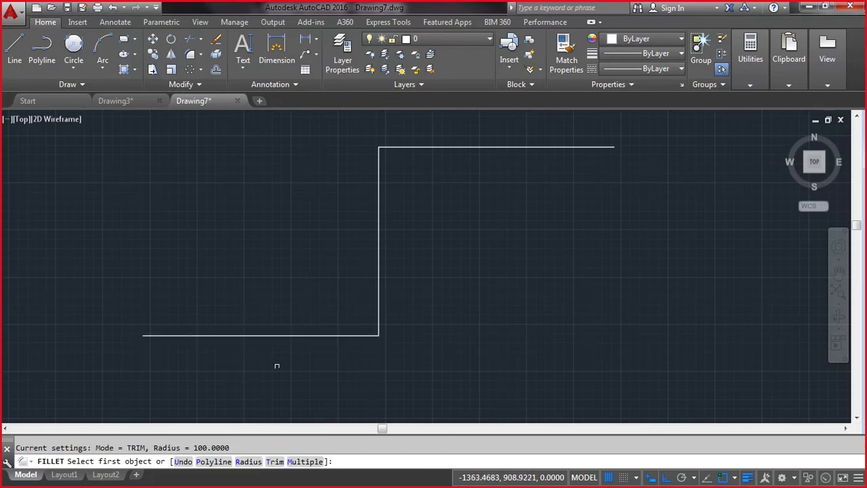
click(213, 461)
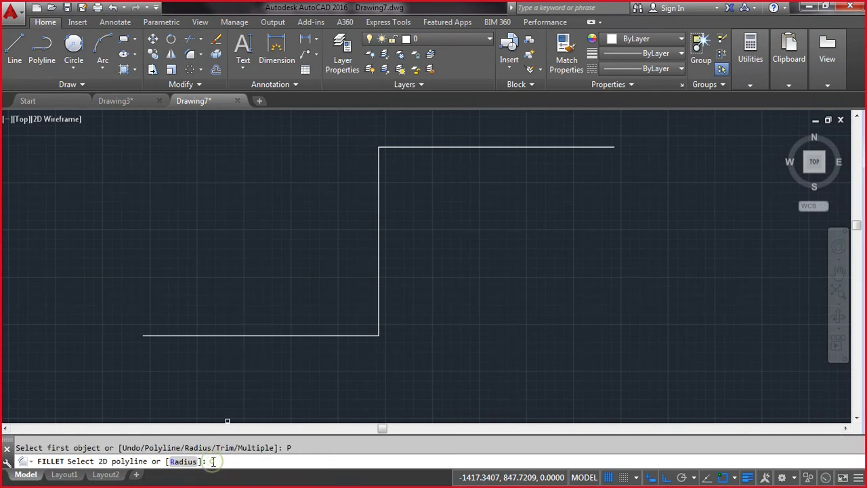
click(182, 461)
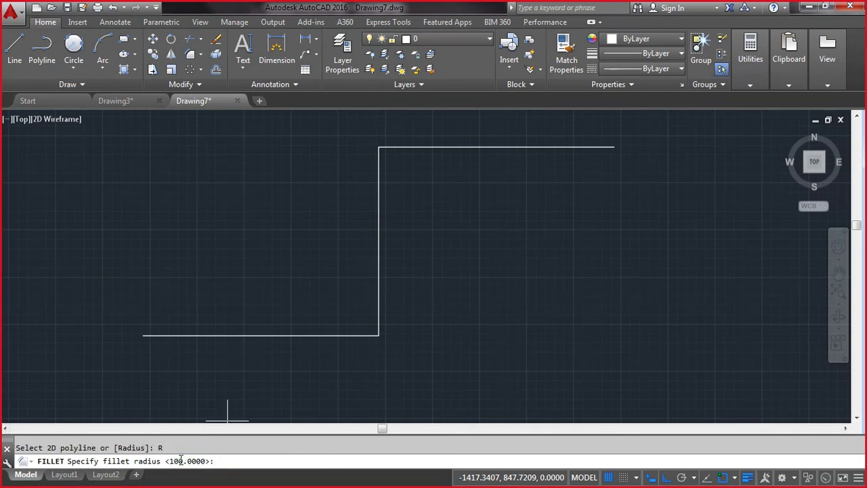
text(50)
key(Return)
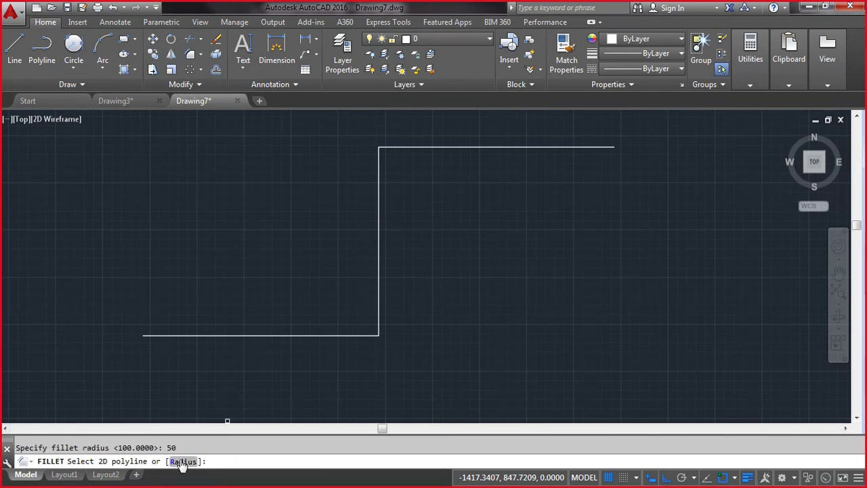
click(250, 337)
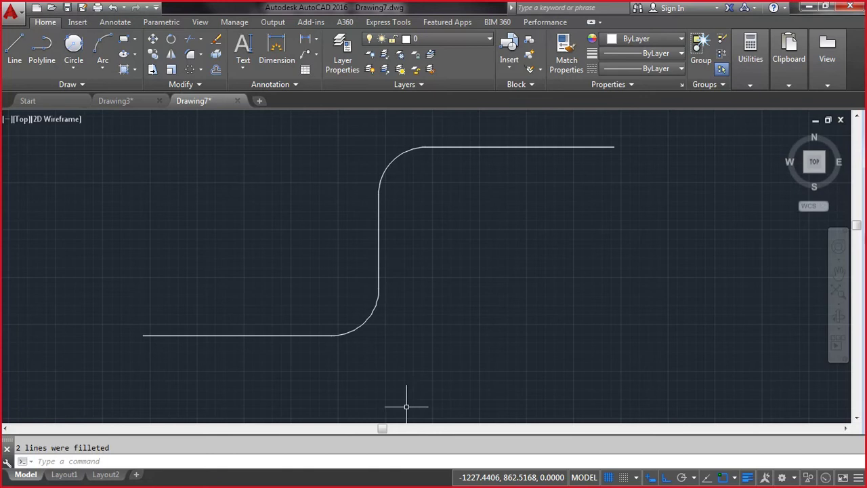
key(ctrl+z)
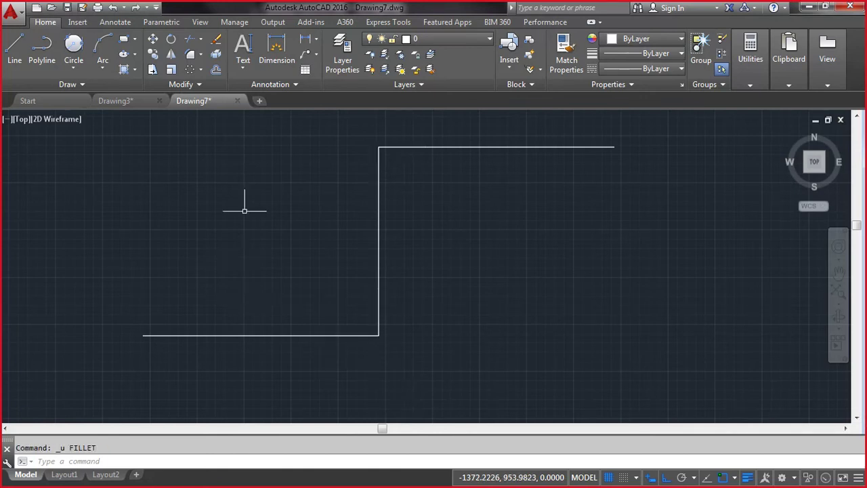
Step: Chamfer the whole polyline by the Angle option with length 25 and angle 25, and undo the chamfer
click(200, 56)
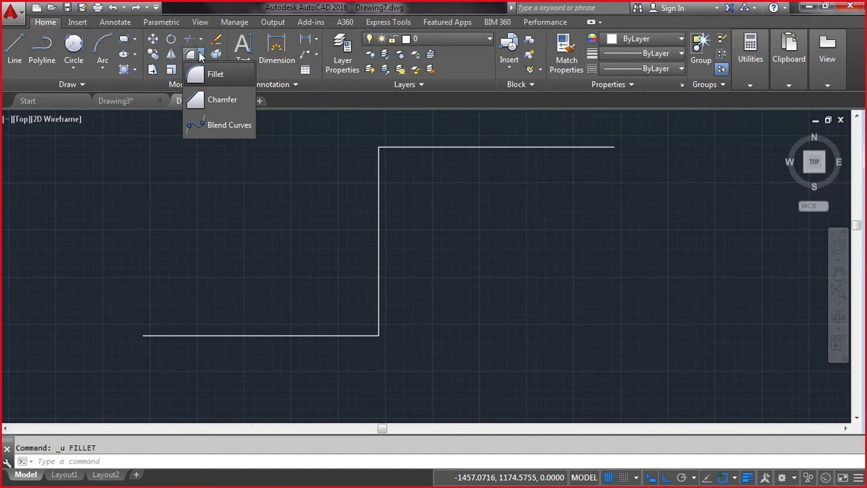
click(219, 102)
mouse_move(217, 107)
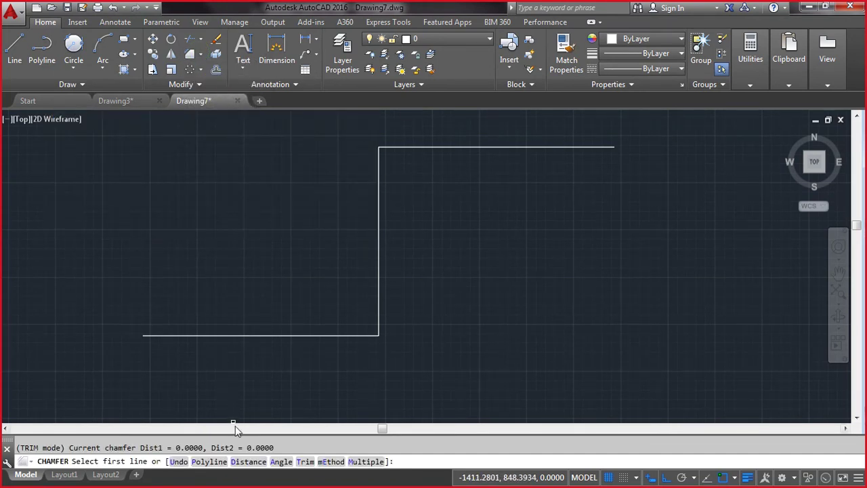
click(210, 461)
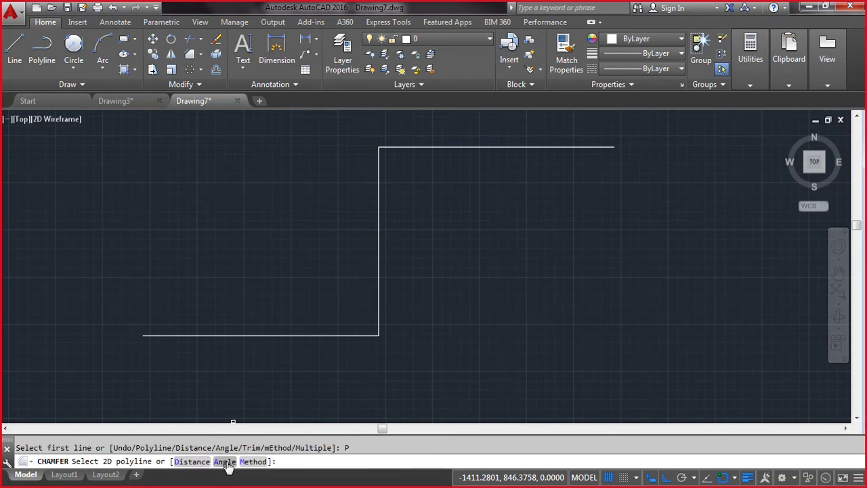
click(224, 462)
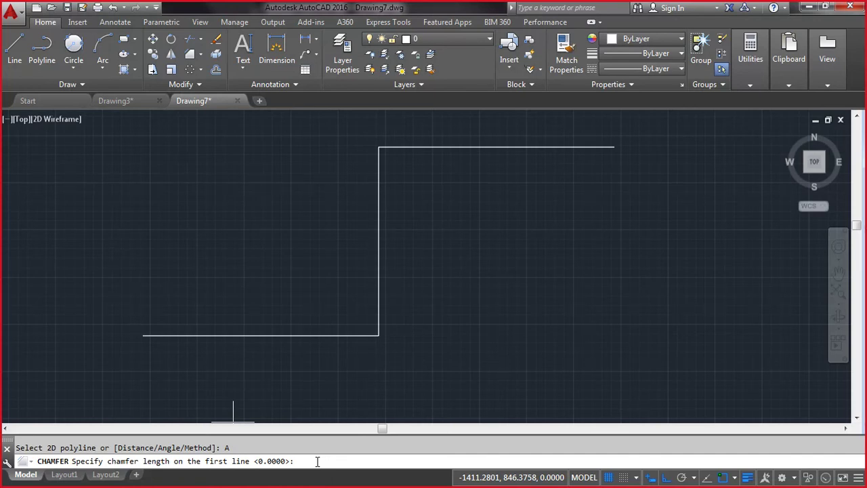
text(25)
key(Return)
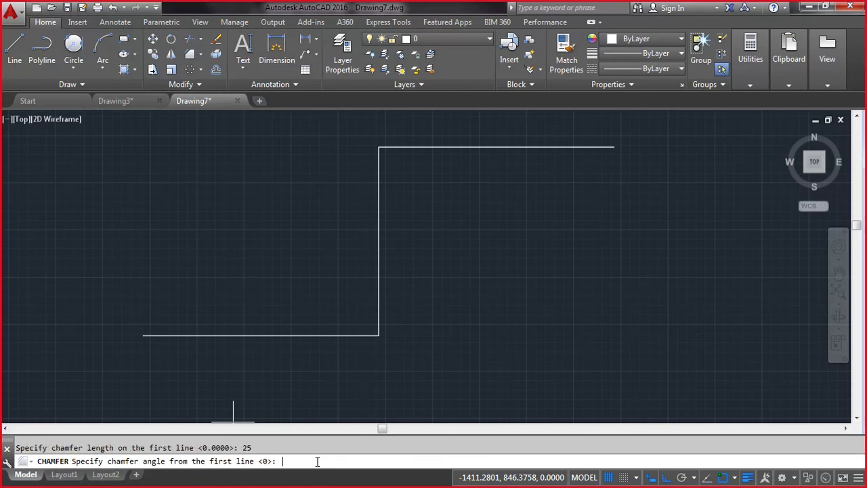
text(25)
key(Return)
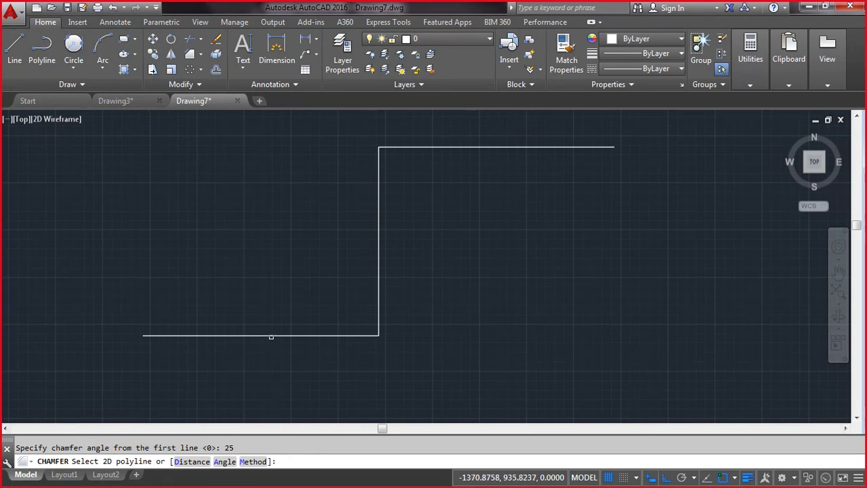
click(271, 335)
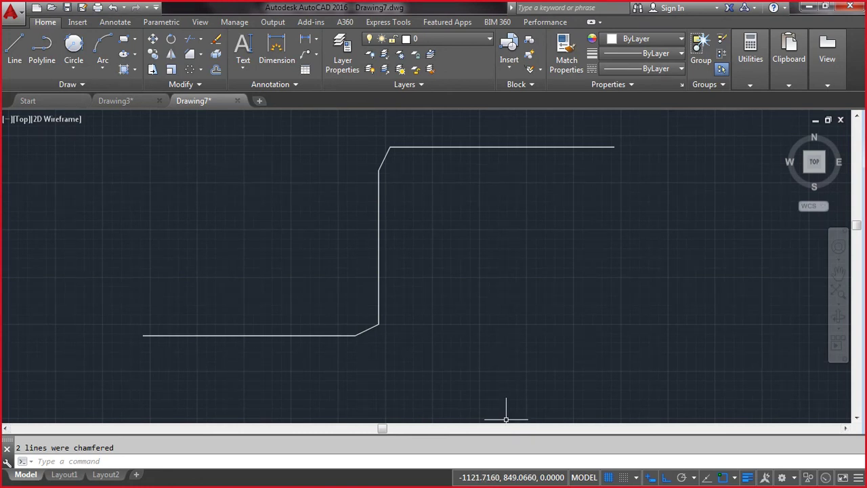
key(ctrl+z)
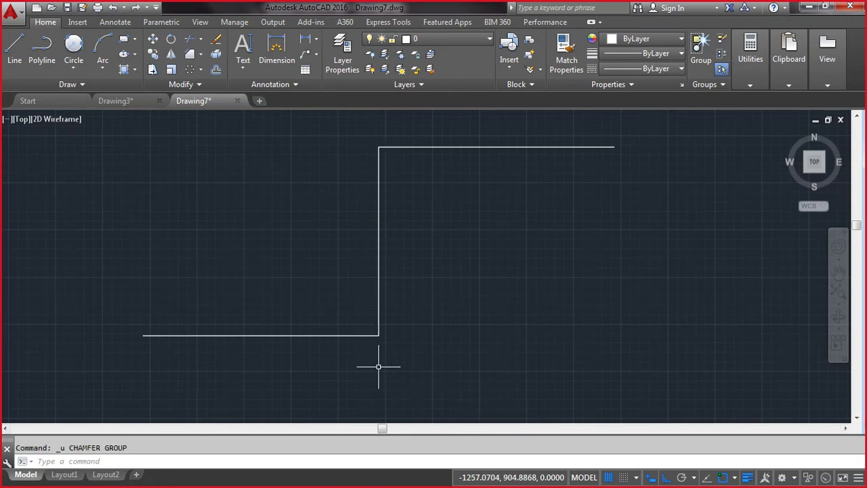
Step: Chamfer both corners of the polyline at once with first and second distances of 100
text(cha)
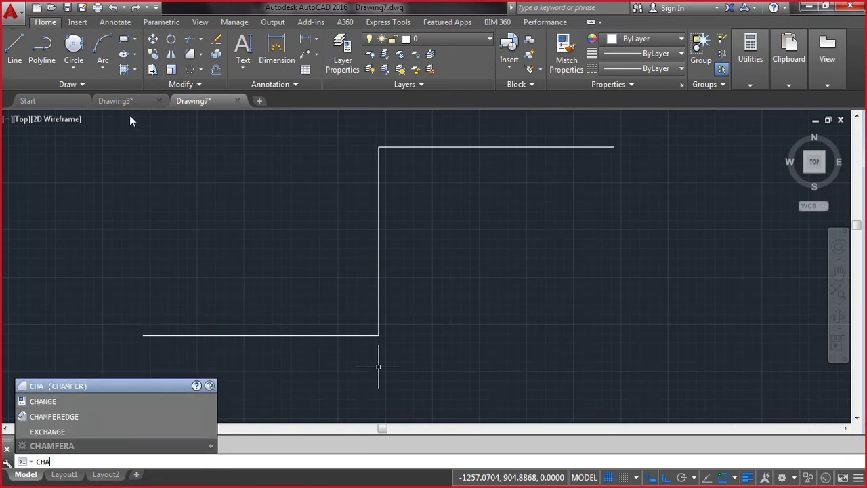
click(191, 61)
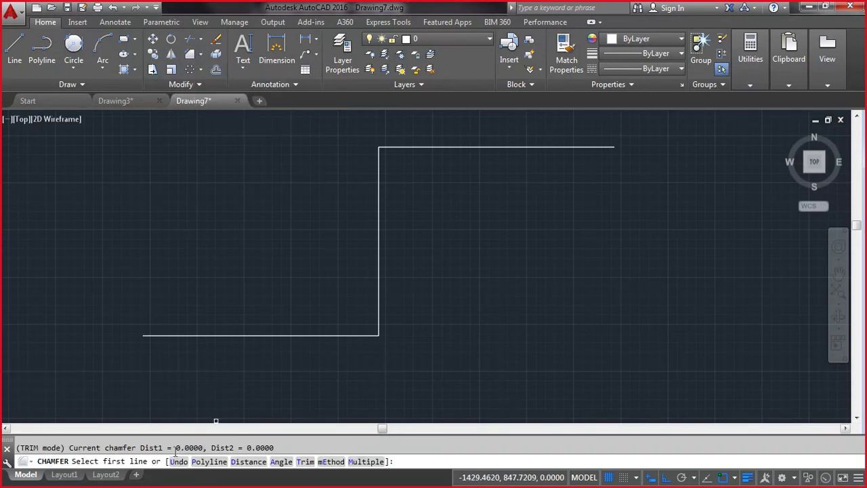
click(200, 463)
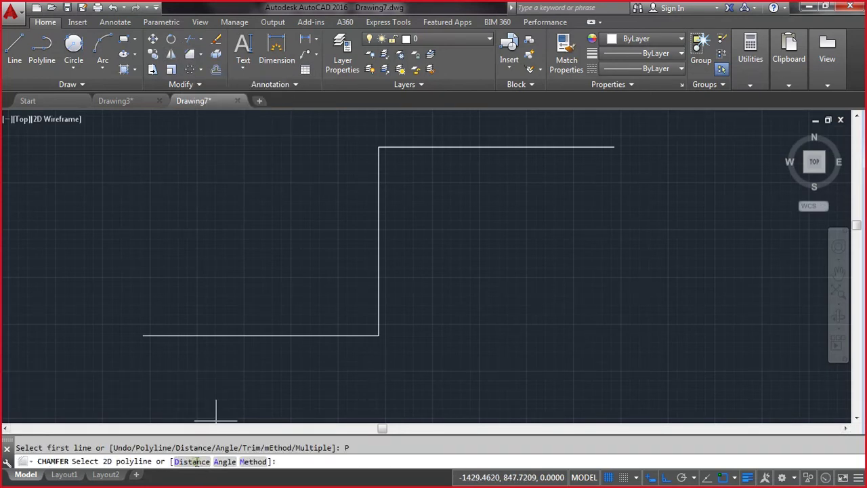
click(195, 462)
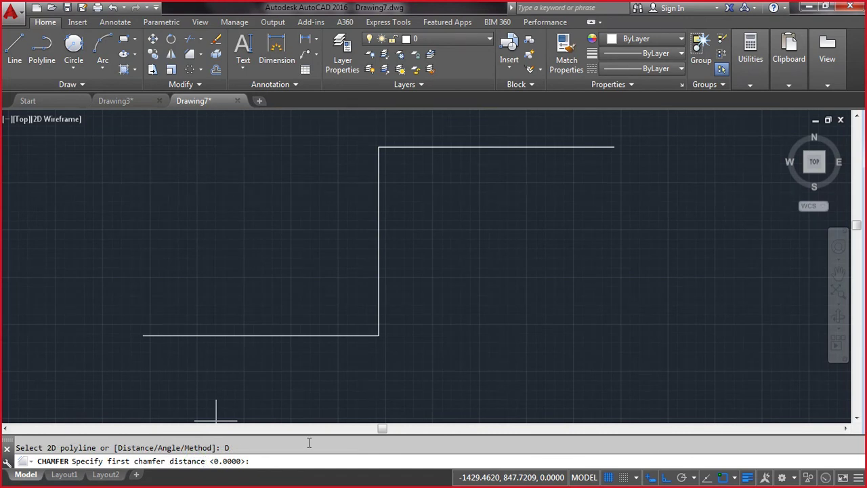
text(100)
key(Return)
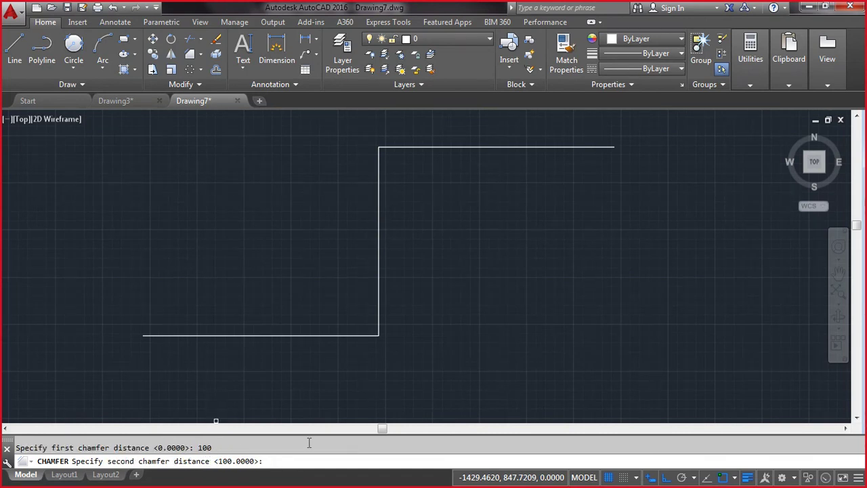
key(Return)
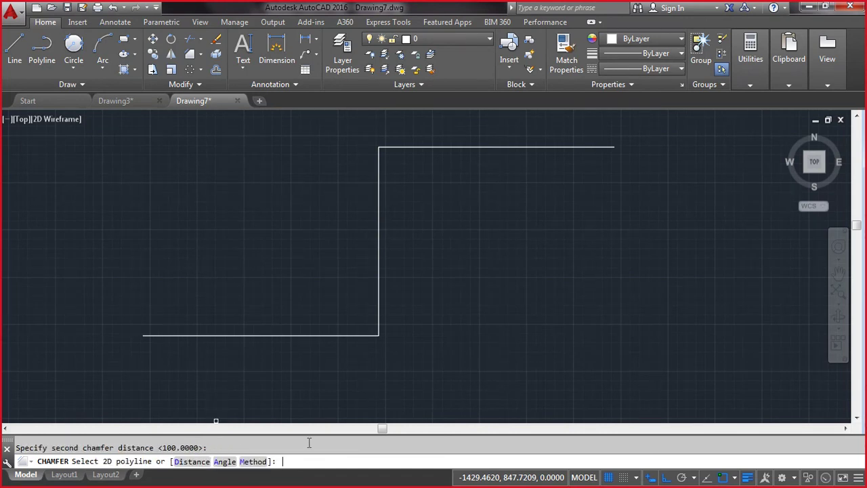
click(272, 336)
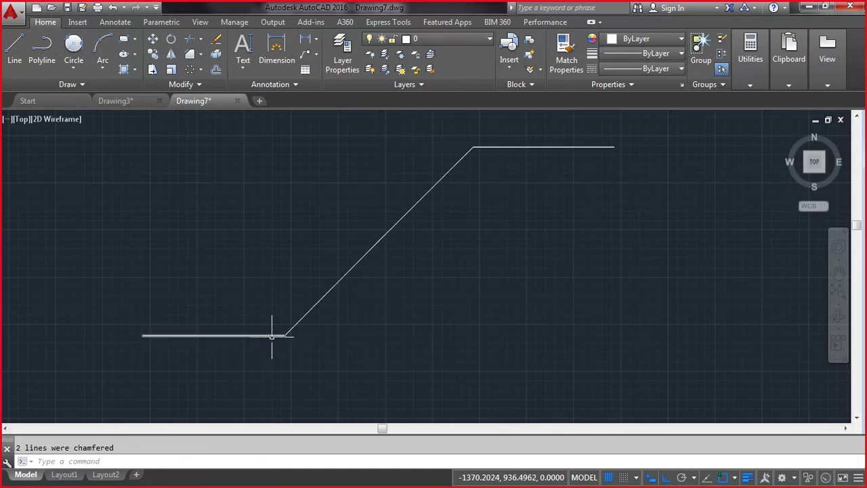
Step: Undo the last chamfer and chamfer both corners of the polyline at once with first and second distances of 50
key(ctrl+z)
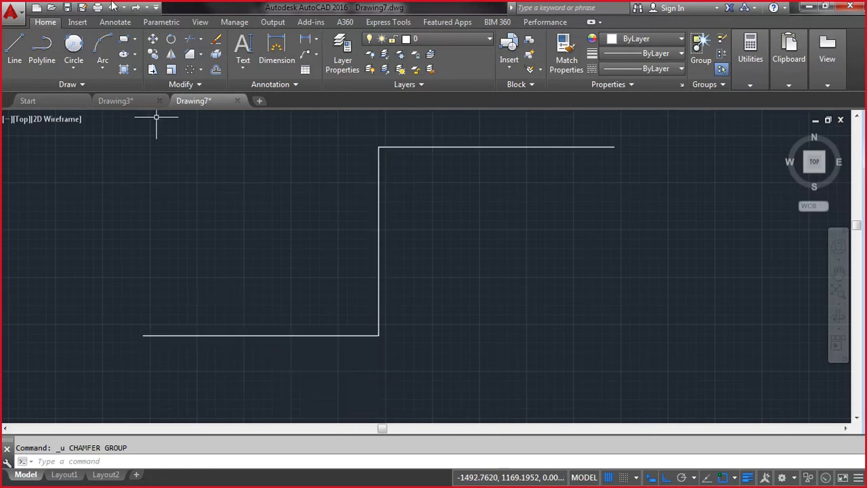
click(191, 55)
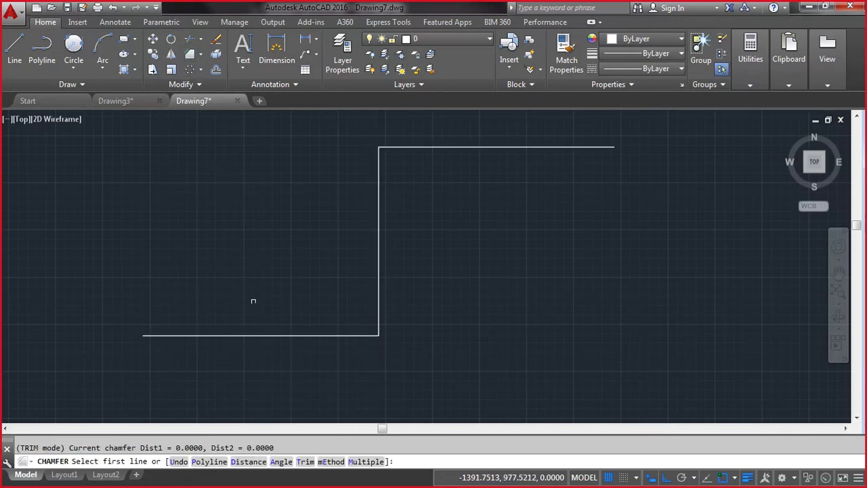
click(247, 462)
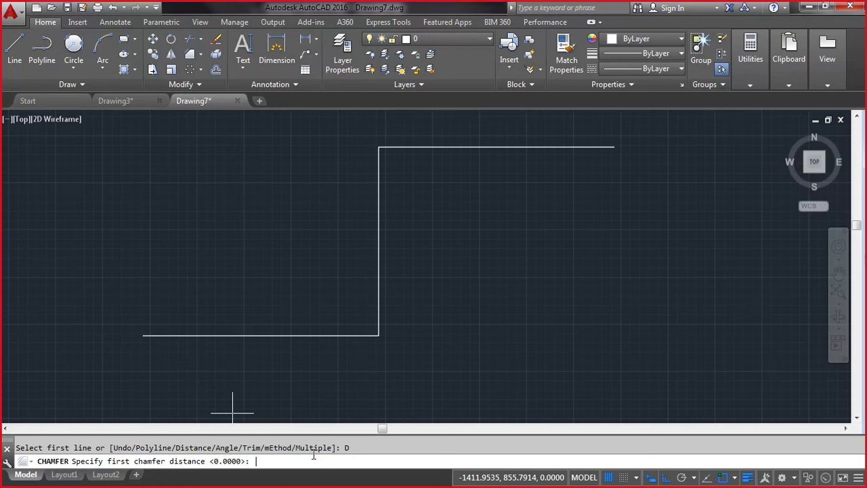
text(50)
key(Return)
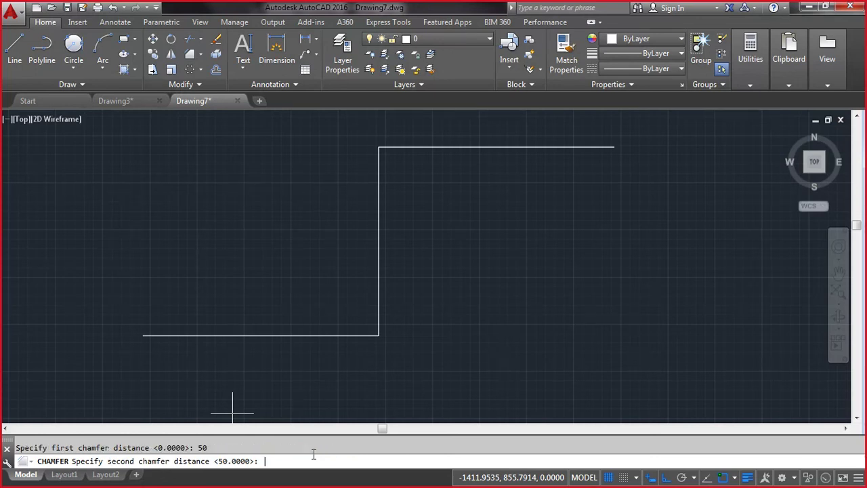
key(Return)
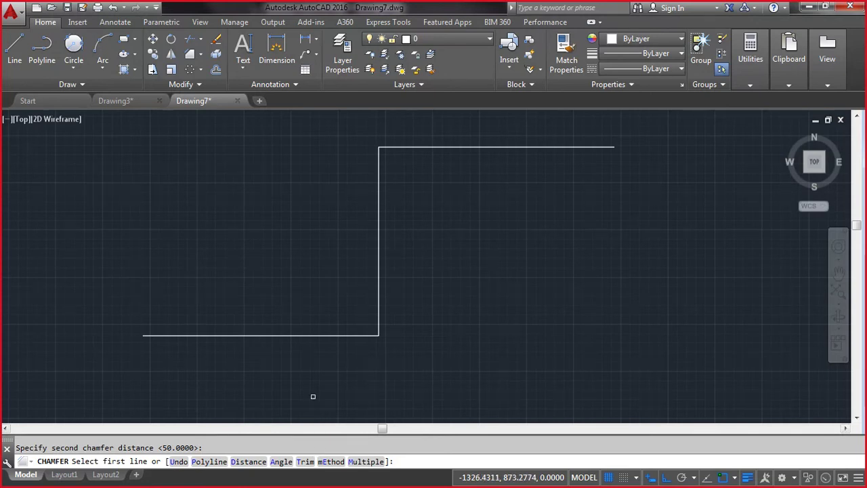
click(208, 462)
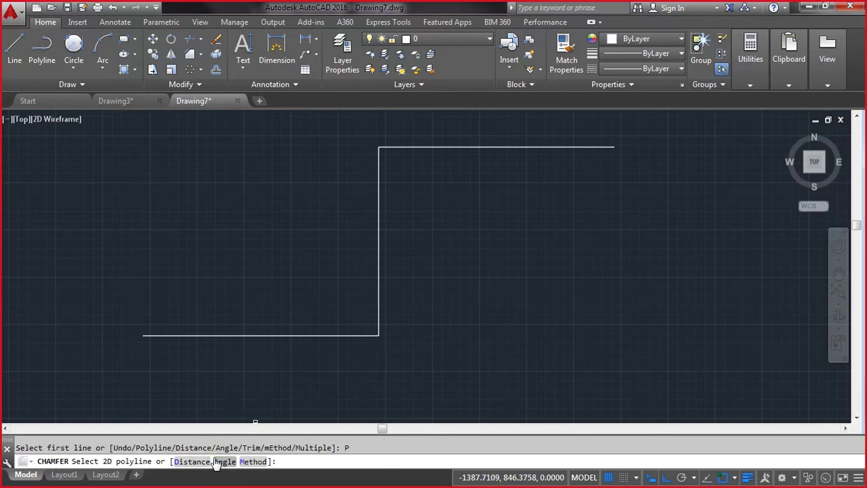
click(195, 461)
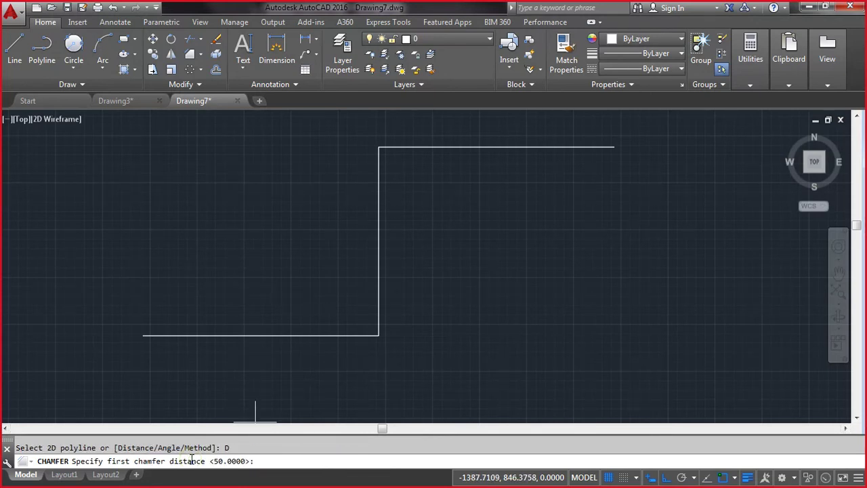
key(Return)
key(Return)
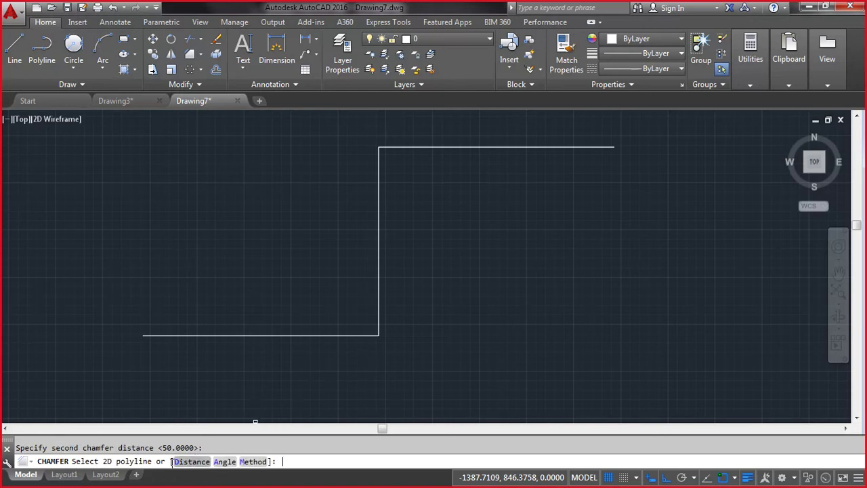
click(257, 335)
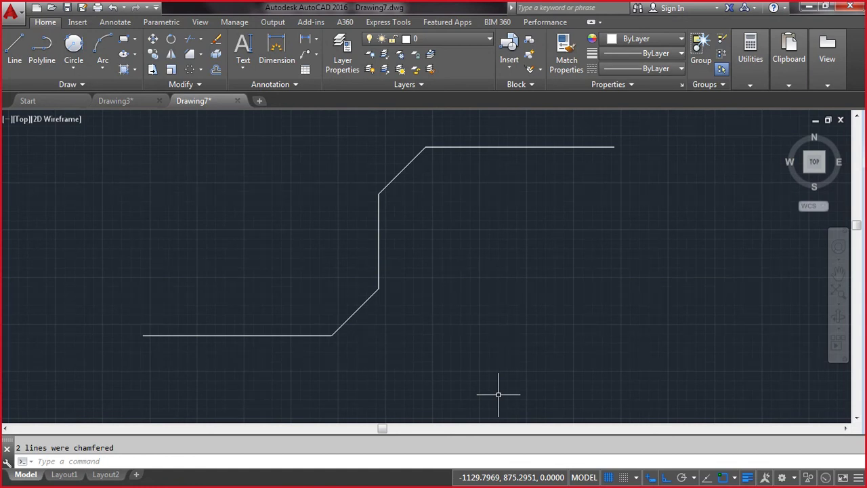
key(Escape)
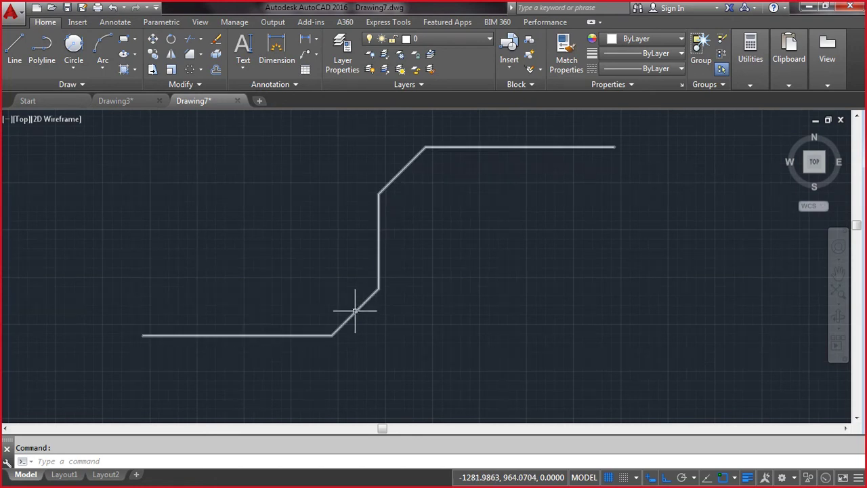
mouse_move(354, 311)
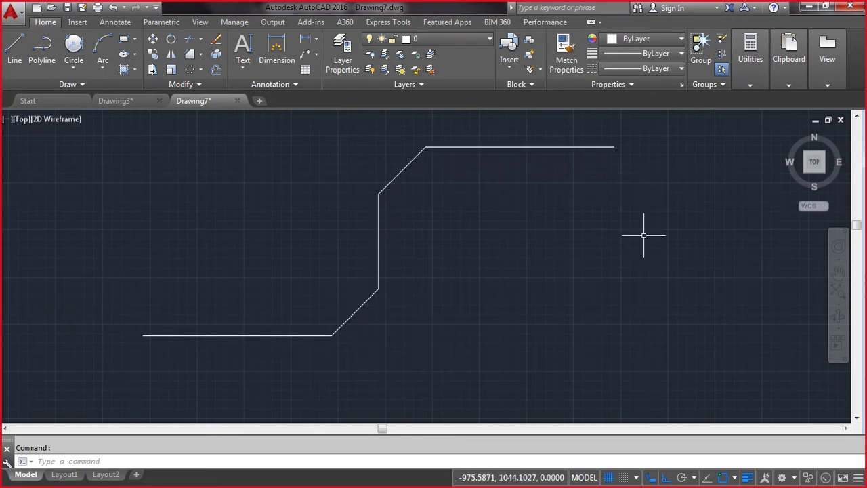
Step: Draw a vertical line 250 long downward, to the right of the chamfered polyline's middle segment
click(14, 53)
click(517, 194)
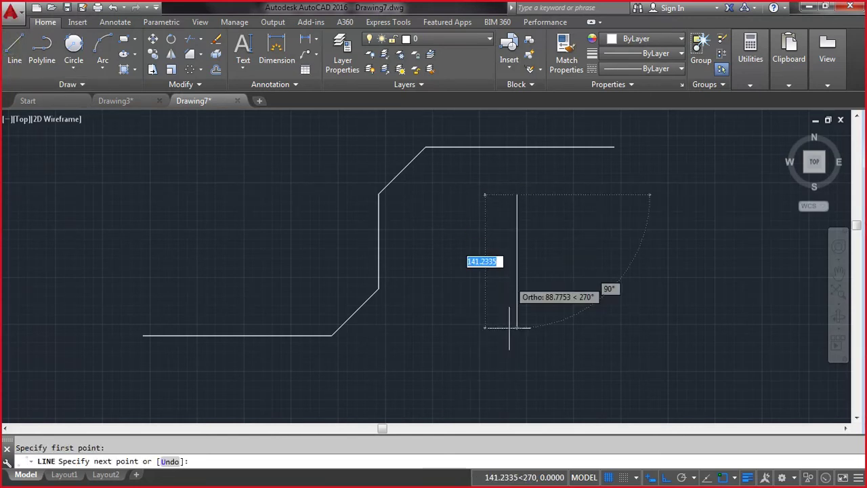
text(250)
key(Return)
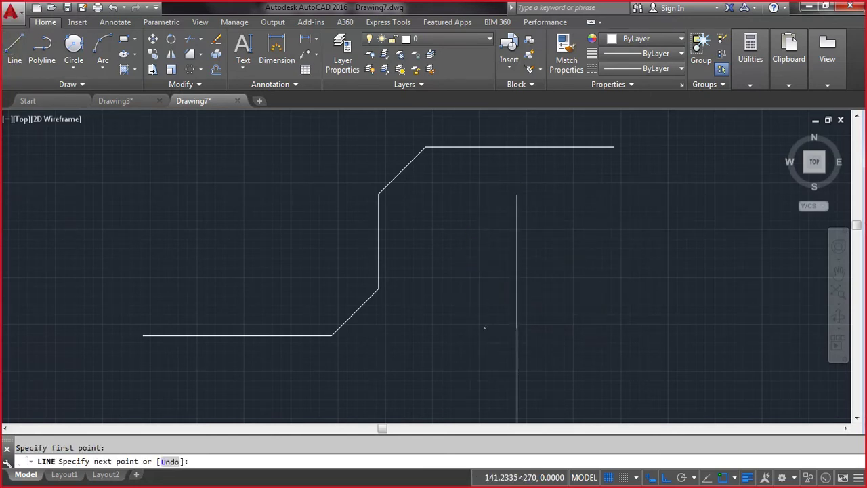
key(Return)
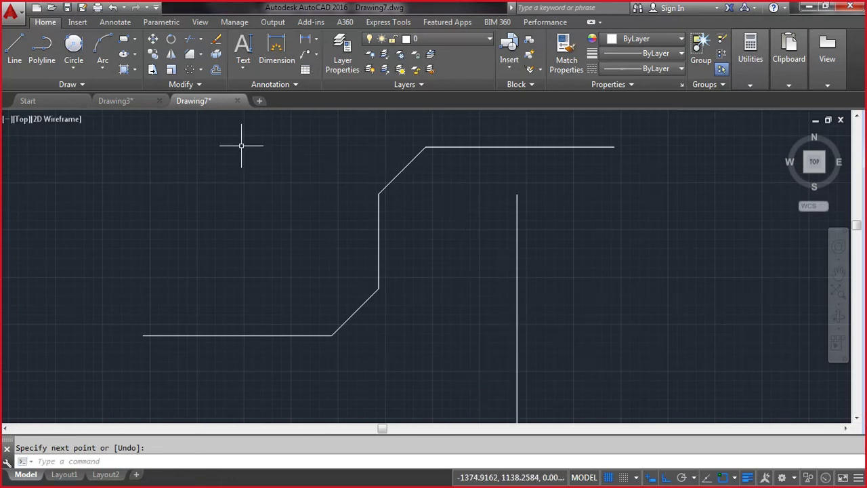
Step: Draw a separate horizontal line to the right of the vertical line, slightly below its upper end
click(15, 49)
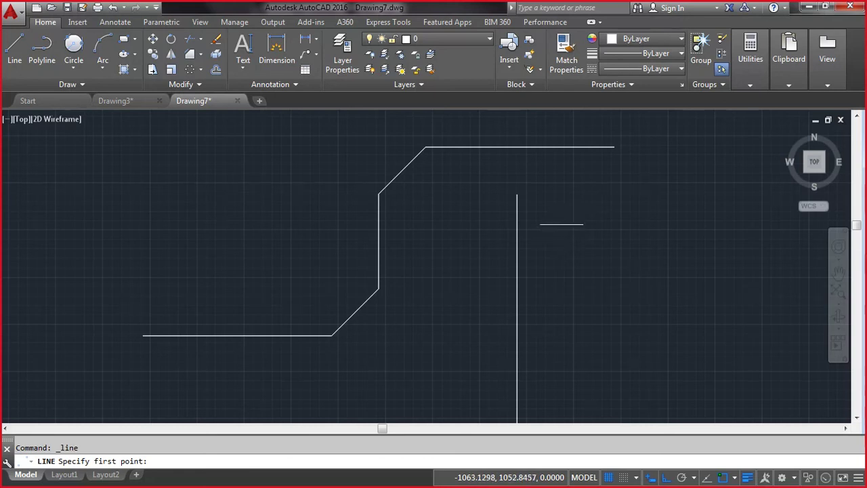
click(562, 218)
click(726, 217)
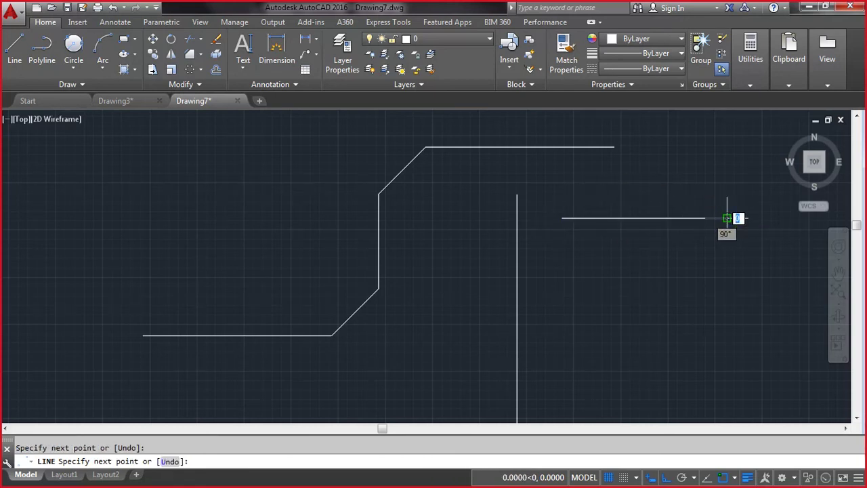
key(Return)
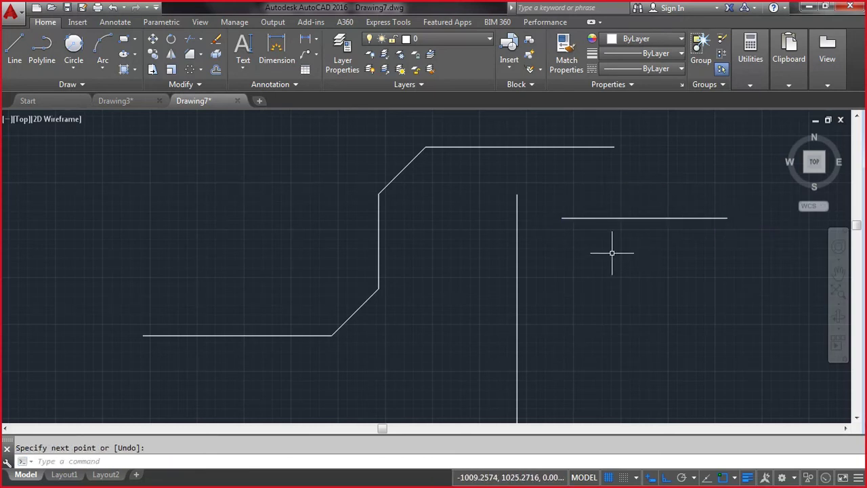
Step: Chamfer the vertical line with the horizontal line by the Angle option, using length 25 and angle 45
click(190, 54)
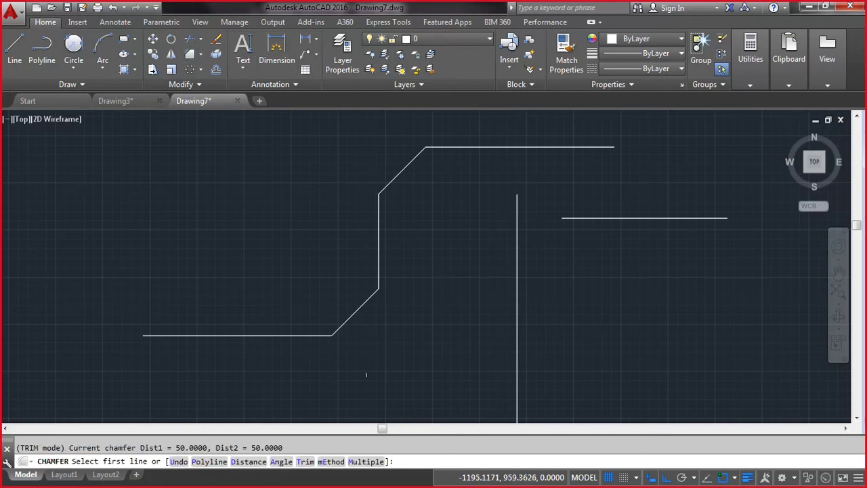
click(281, 461)
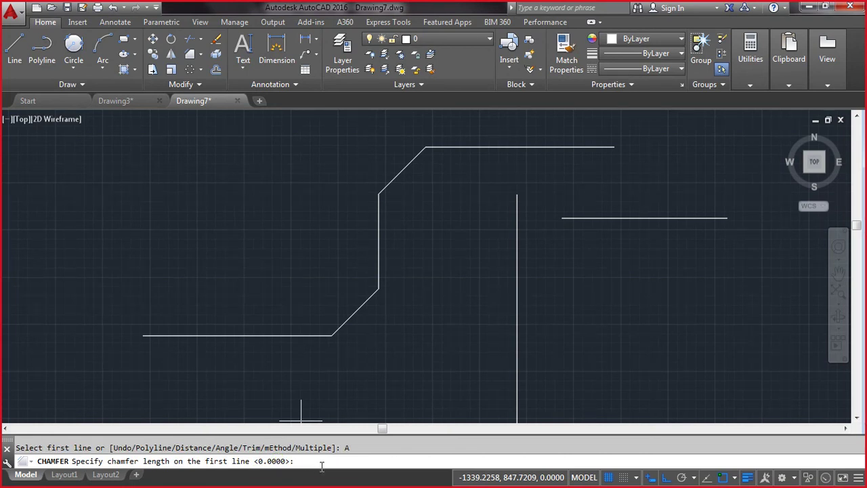
text(25)
key(Return)
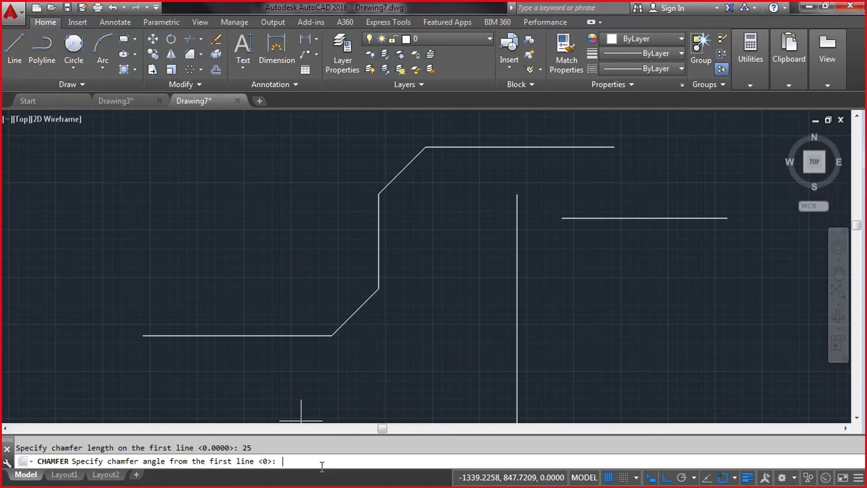
text(45)
key(Return)
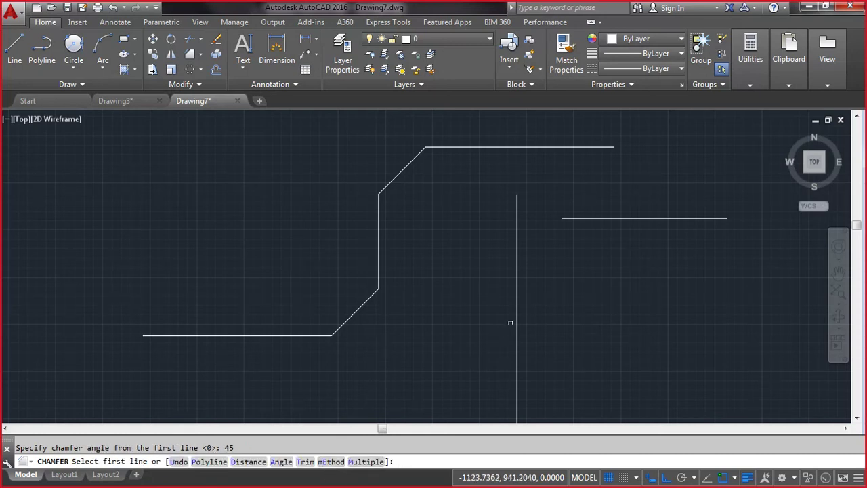
click(518, 318)
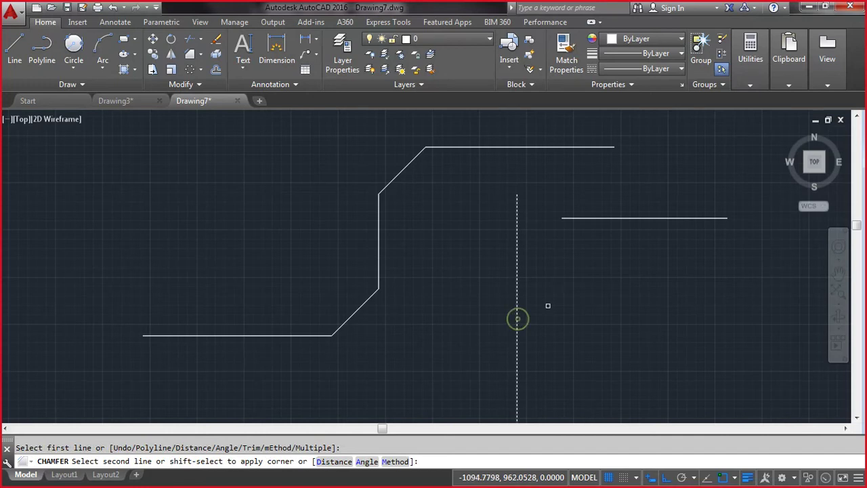
click(591, 218)
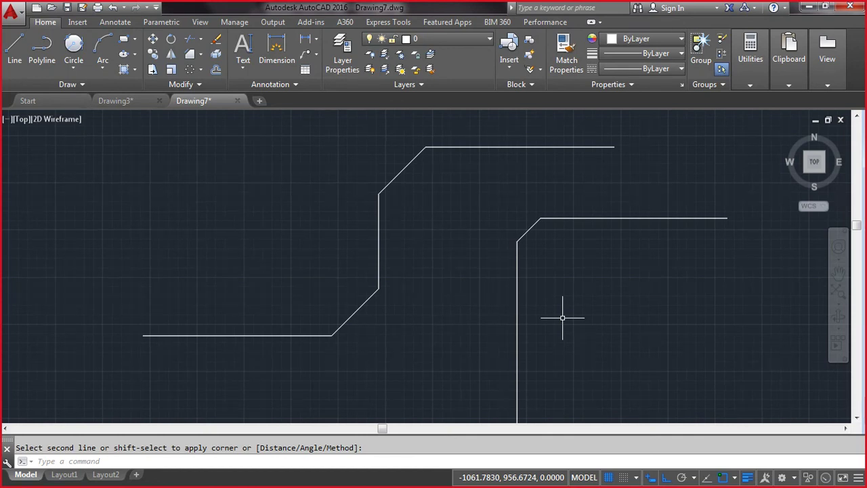
Step: List the properties of the chamfered polyline to check its object type
scroll(562, 317, down, 4)
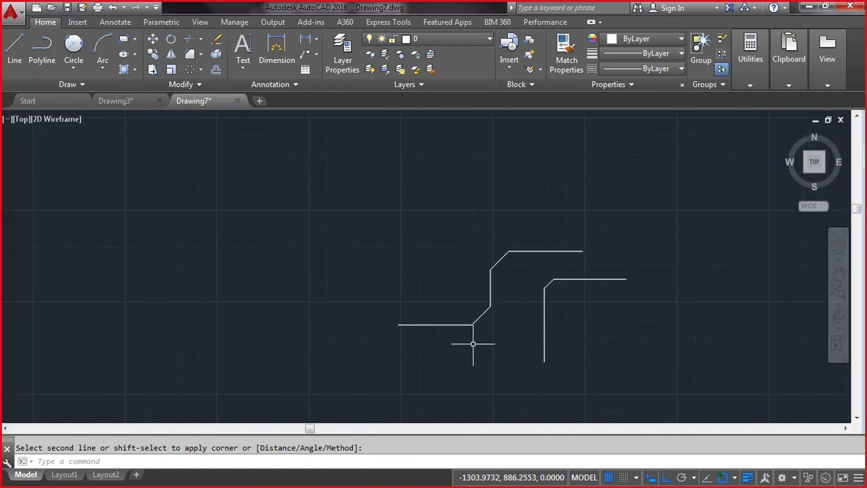
text(li)
key(Return)
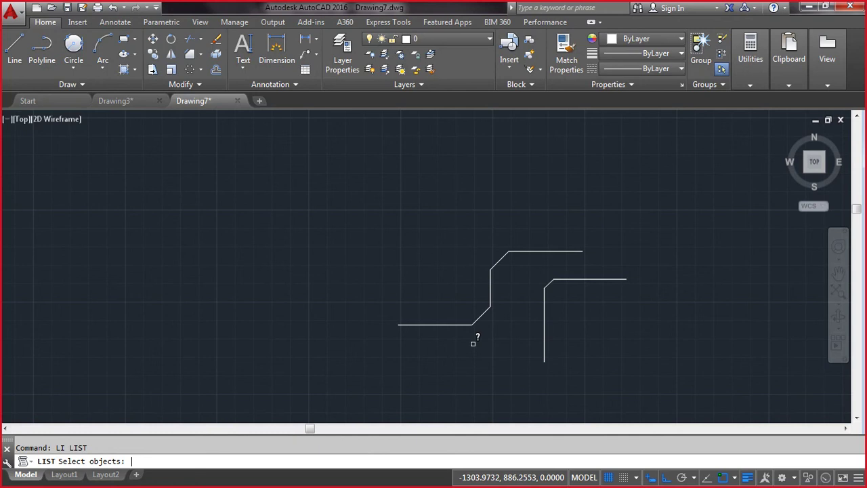
click(489, 298)
key(Return)
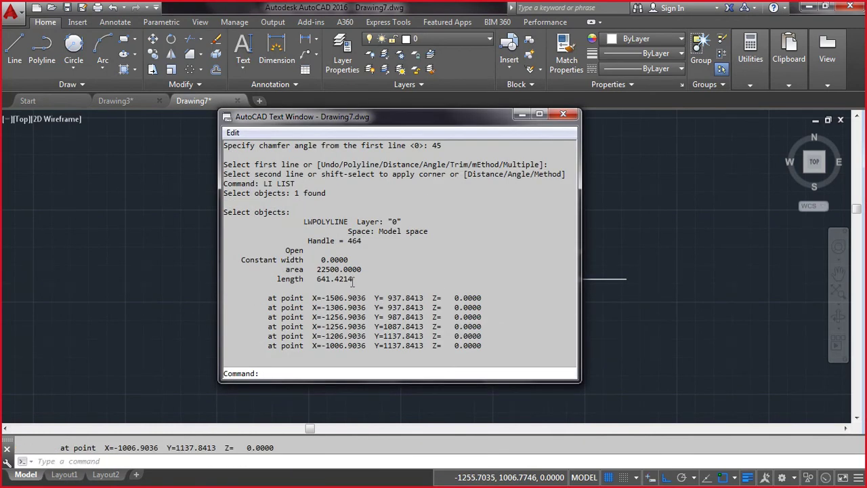
drag(303, 222, 349, 221)
click(673, 279)
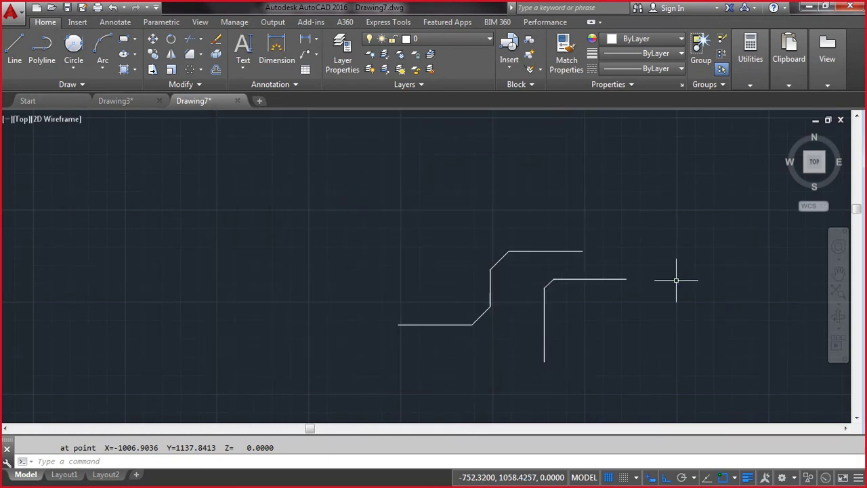
Step: List the properties of the separate horizontal line, its chamfer segment and the vertical line
text(li)
key(Return)
click(605, 278)
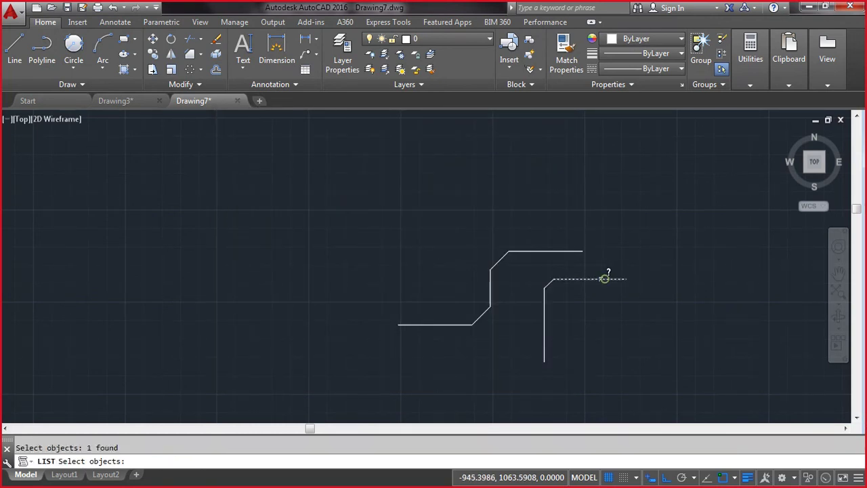
click(550, 283)
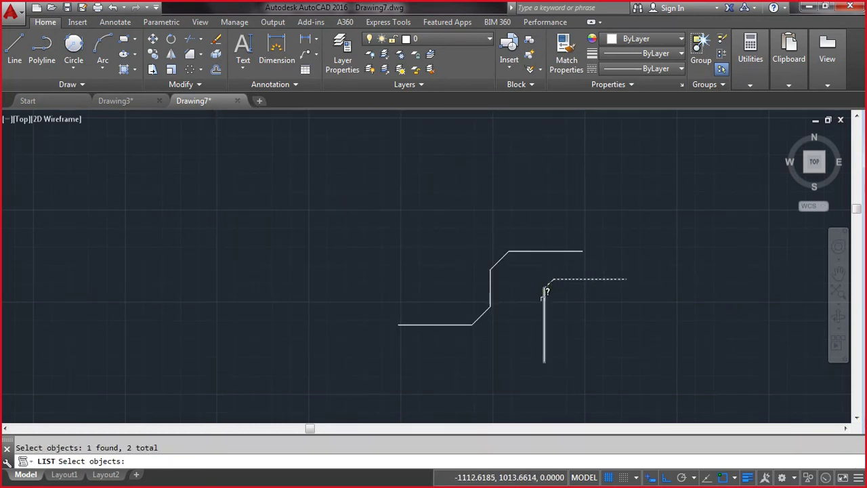
click(544, 300)
key(Return)
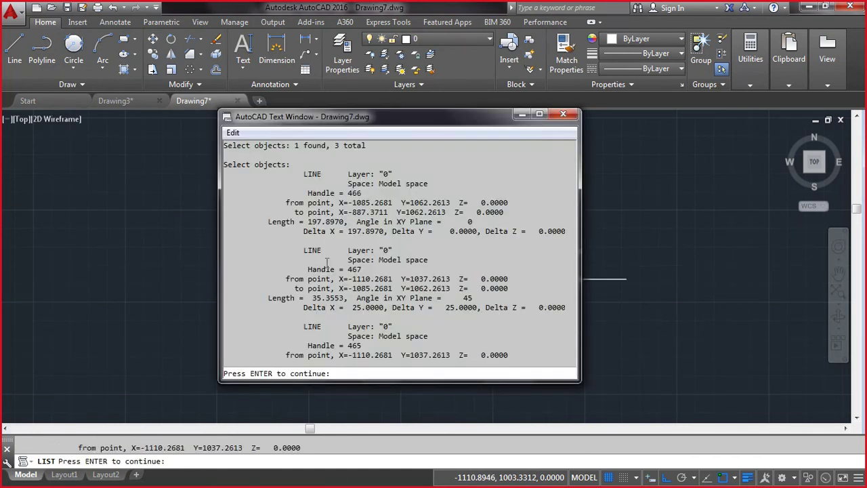
click(629, 354)
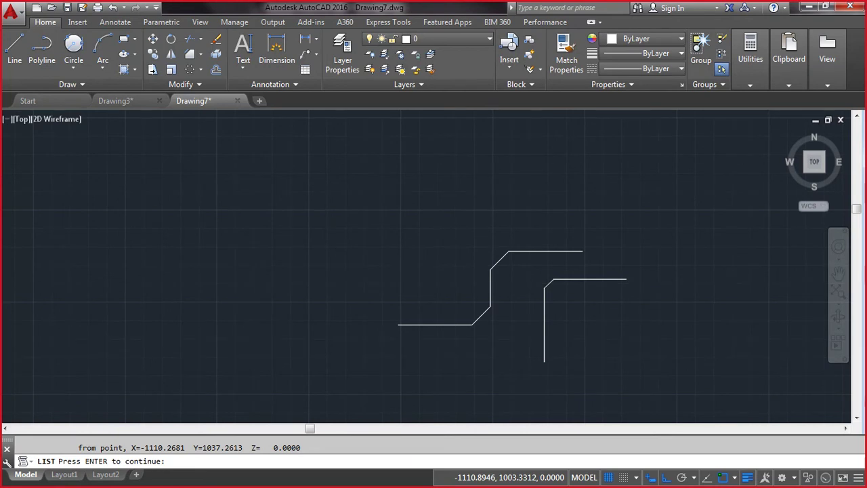
key(Return)
key(Return)
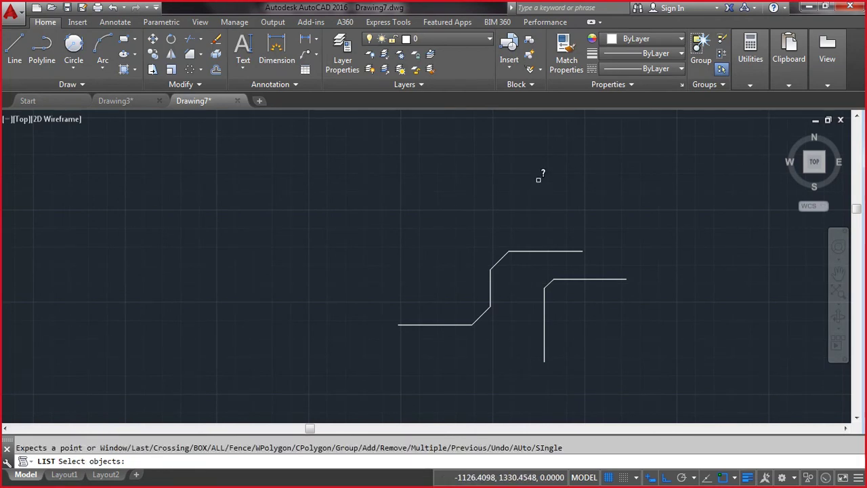
key(Escape)
Step: Explode the chamfered stepped polyline into separate line segments
text(z)
key(Return)
text(e)
key(Return)
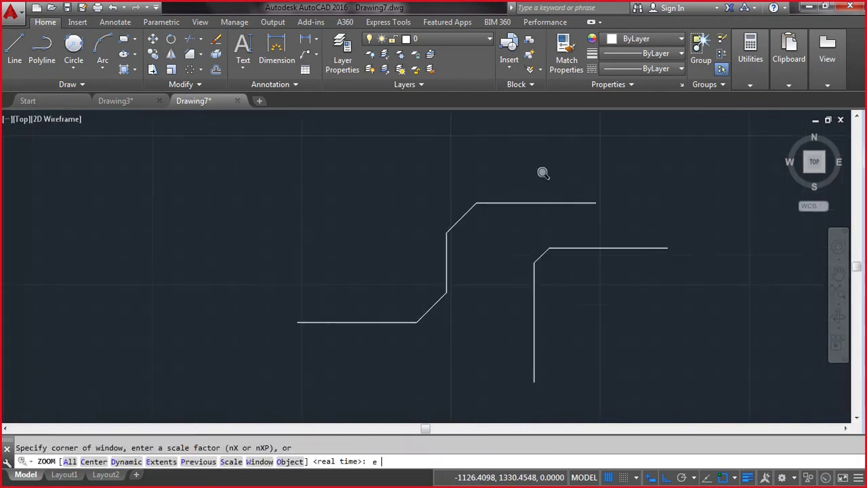
scroll(528, 228, down, 1)
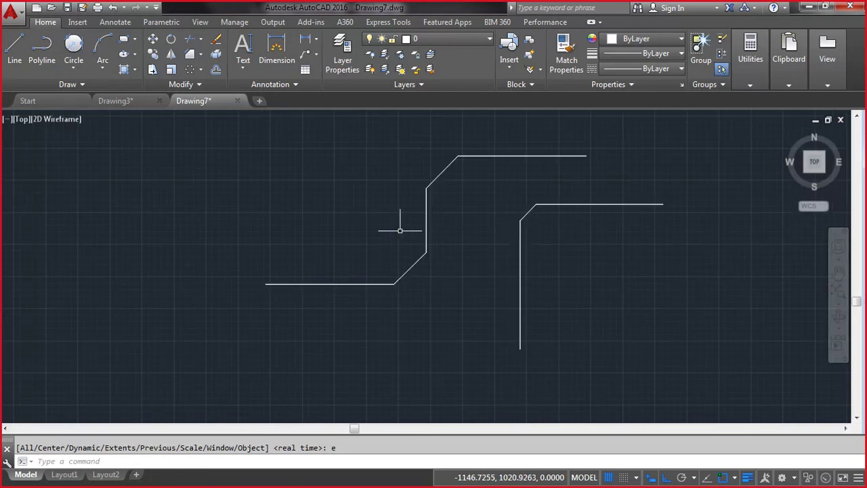
click(217, 55)
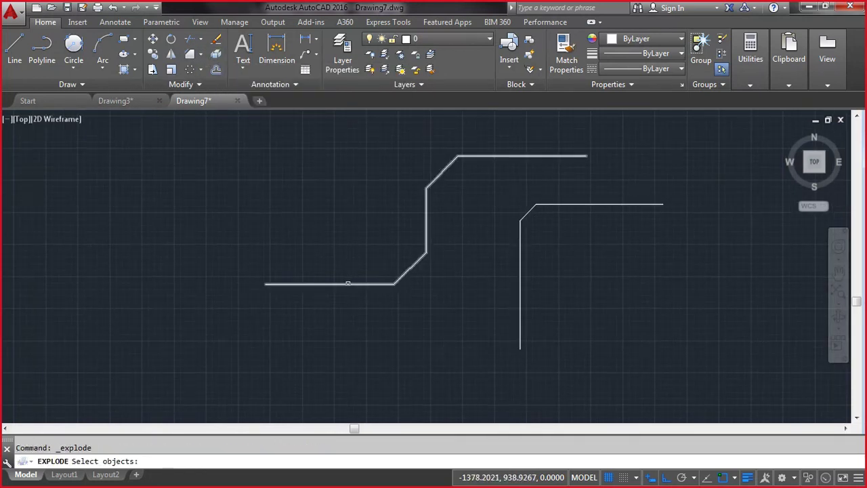
click(347, 284)
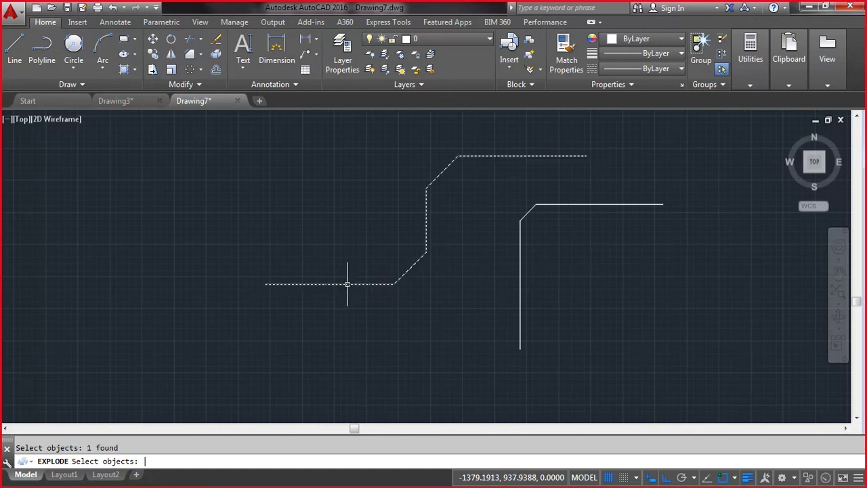
key(Return)
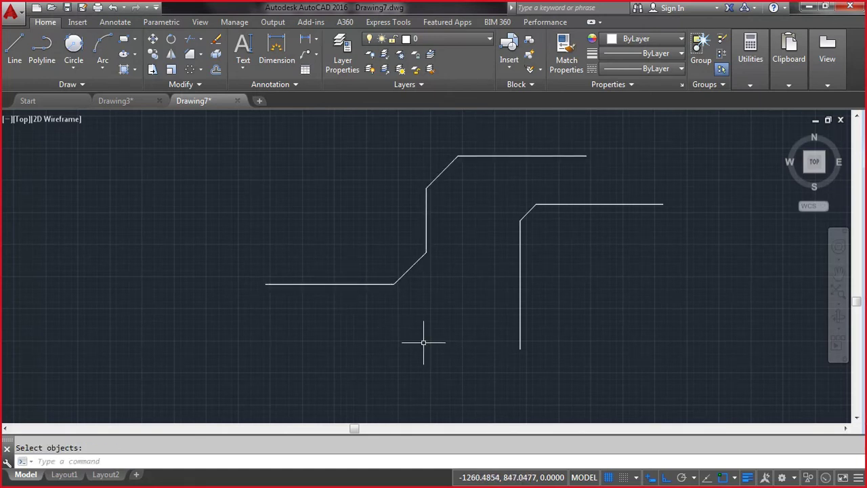
Step: List the properties of all the exploded segments of the stepped shape to check their object type
text(li)
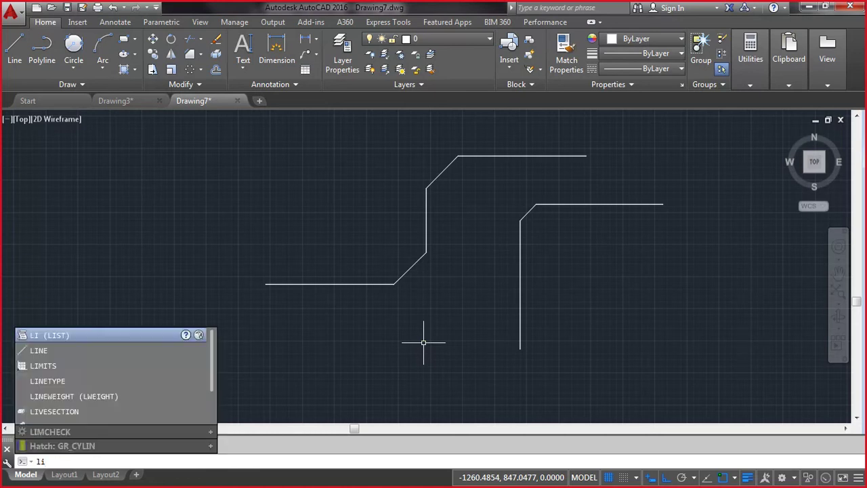
key(Return)
click(352, 284)
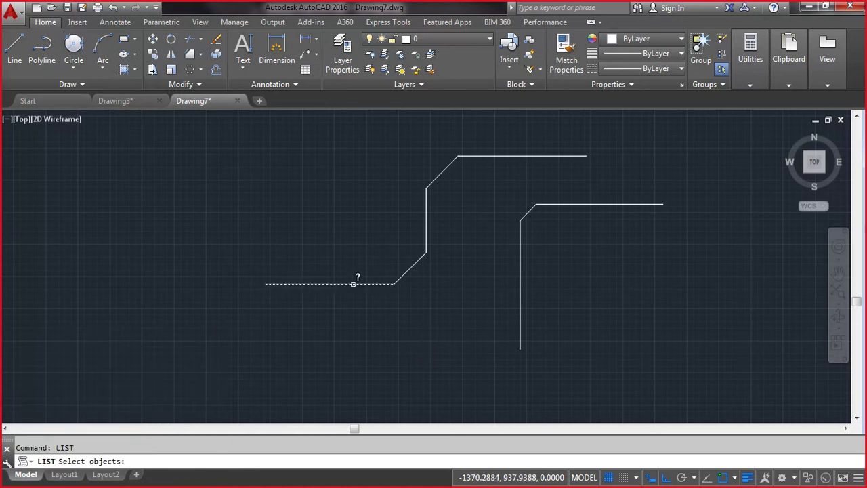
click(408, 270)
click(427, 233)
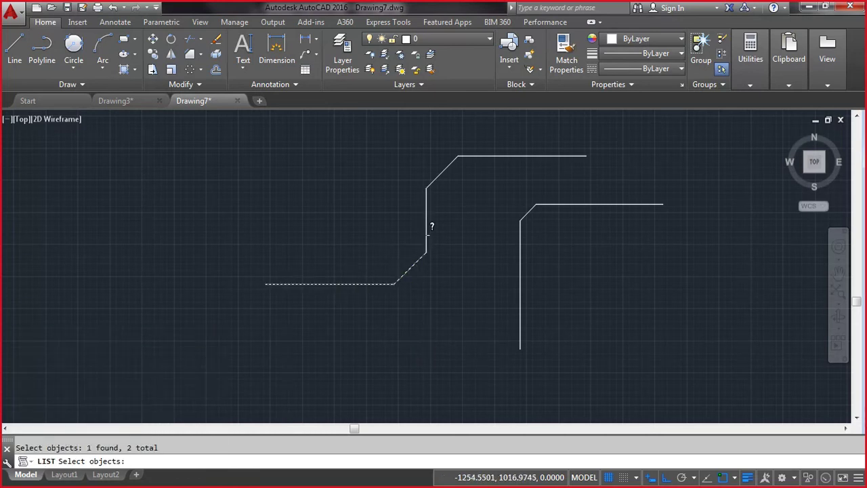
click(456, 172)
click(438, 140)
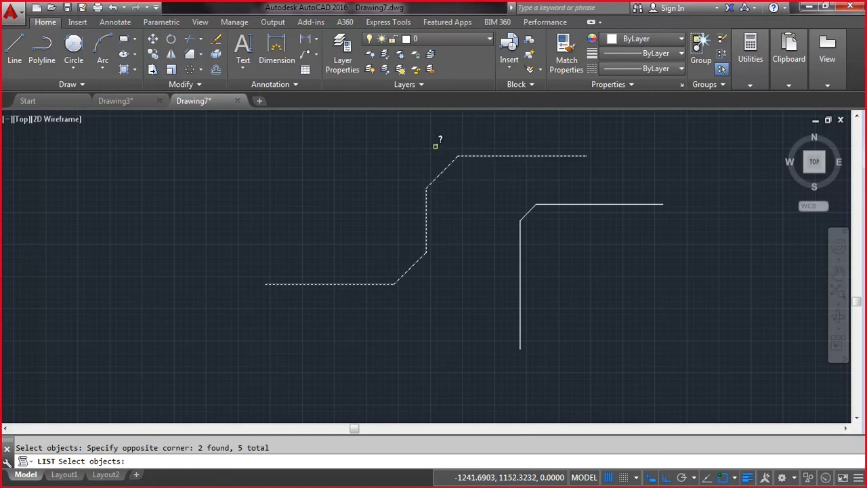
key(Return)
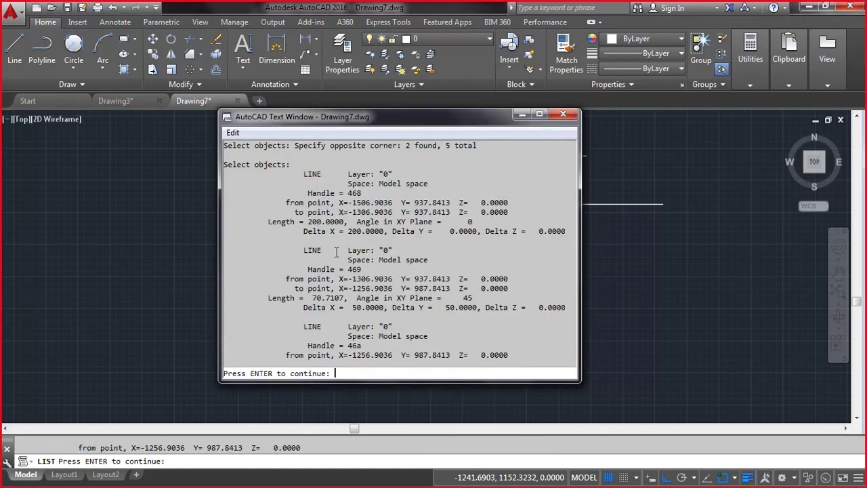
key(Return)
key(Return)
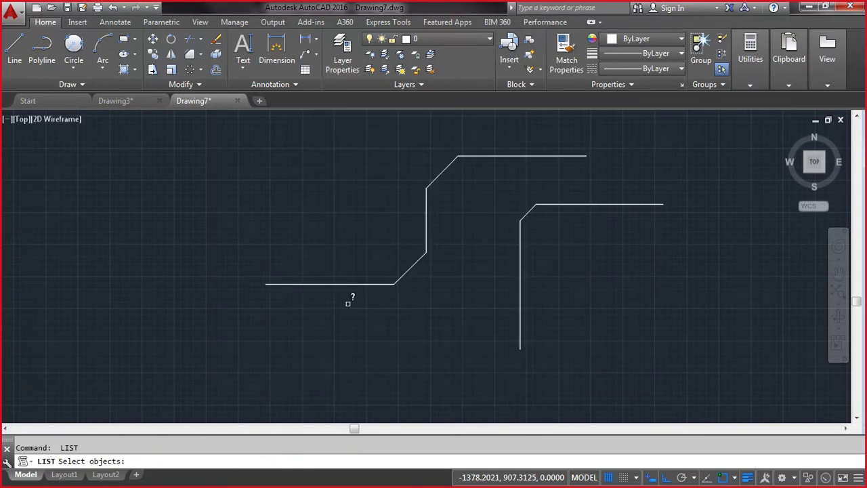
key(Escape)
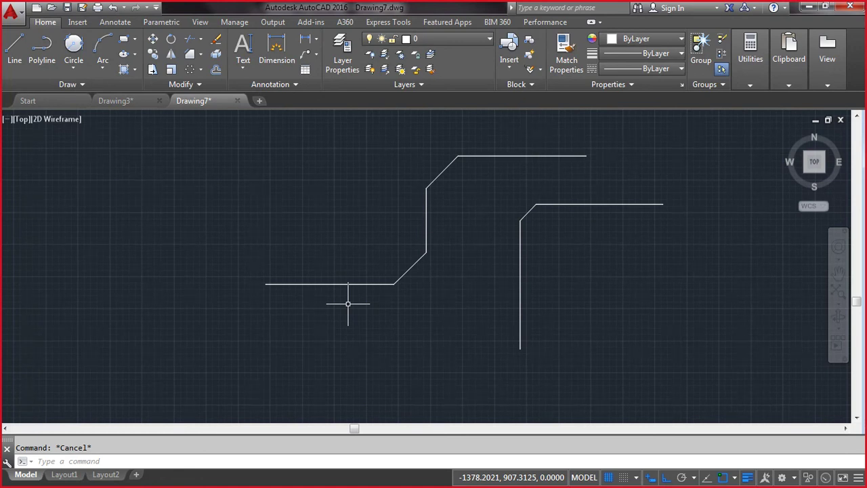
Step: With PEDIT, convert the stepped shape's lower horizontal line into a polyline and join its other four connected segments to it
text(P)
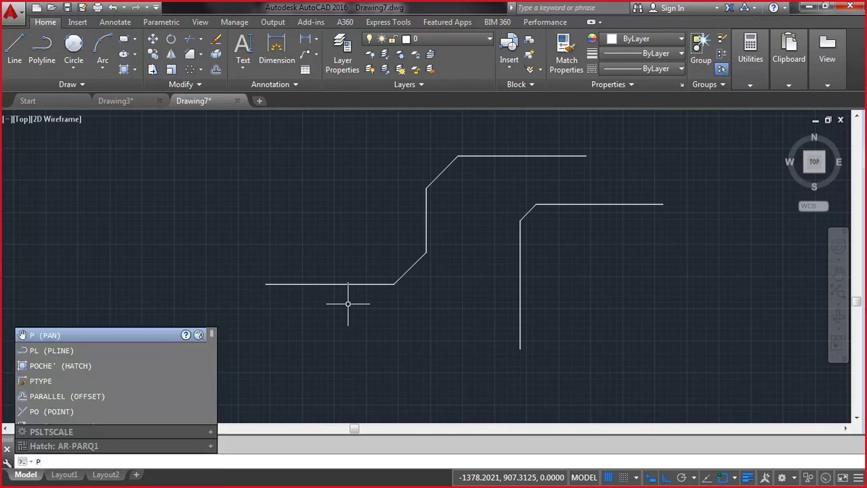
text(EDIT)
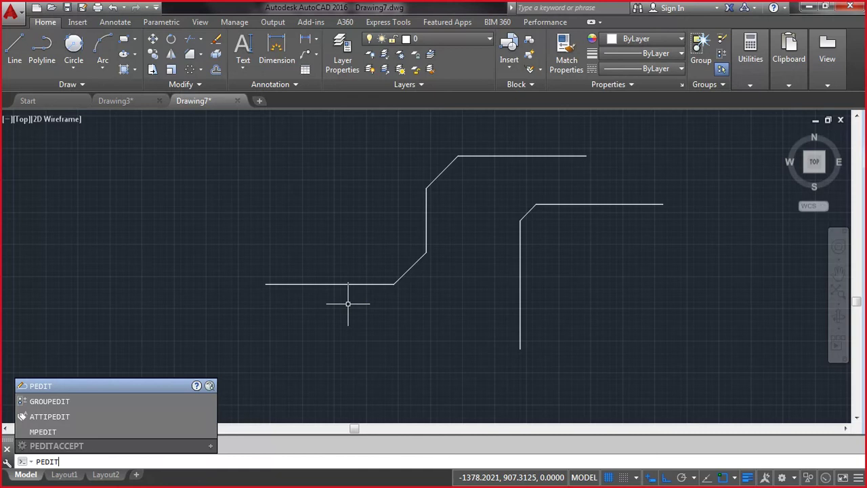
key(Return)
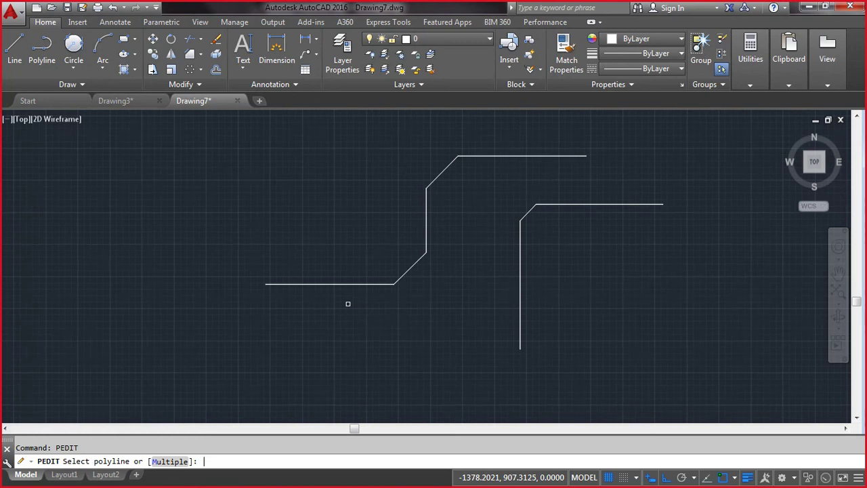
click(343, 285)
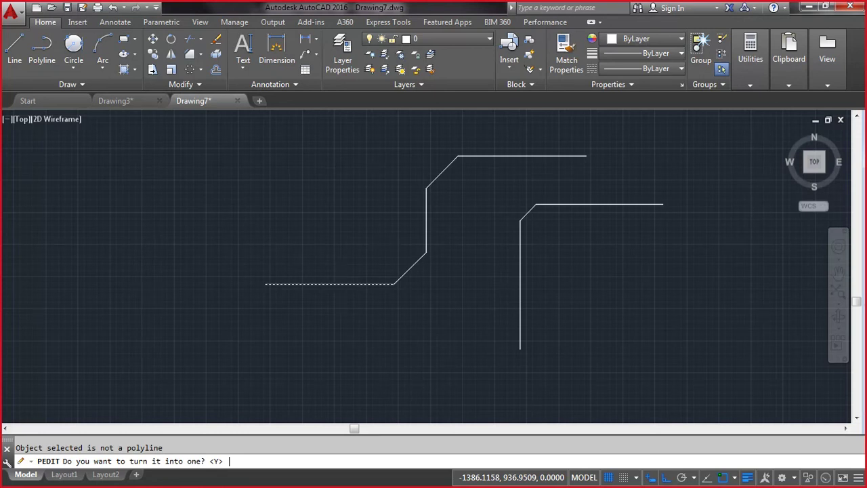
key(Return)
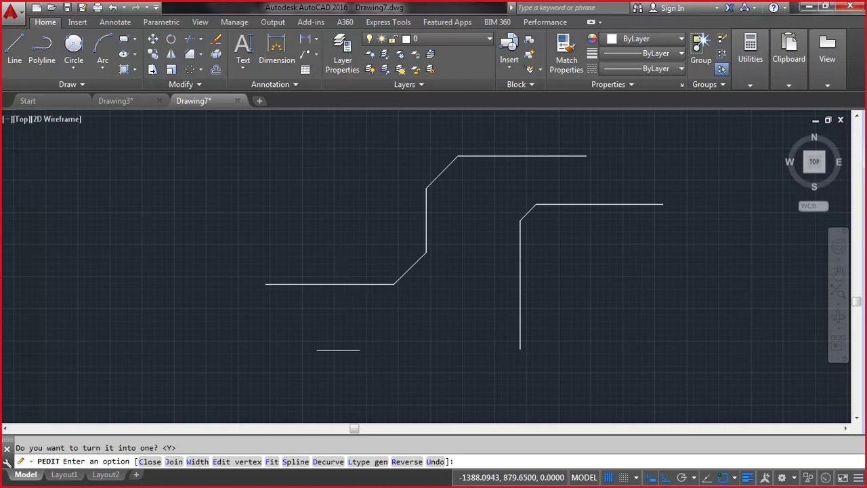
click(175, 461)
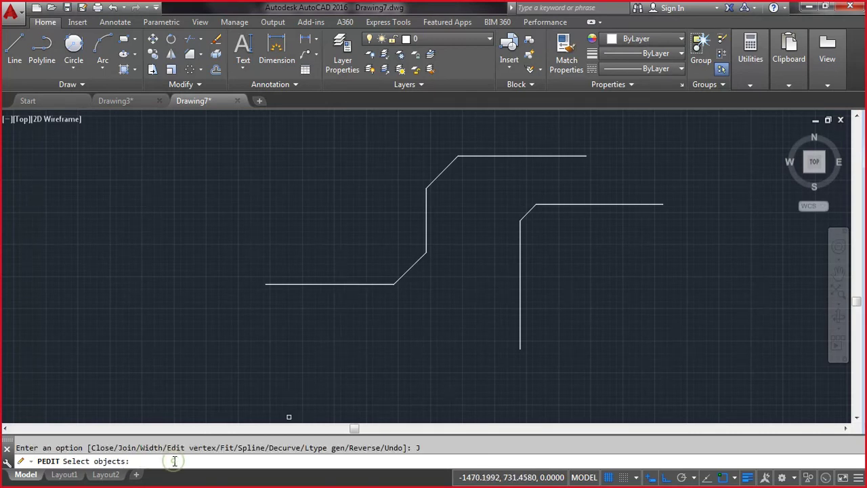
click(403, 276)
click(424, 235)
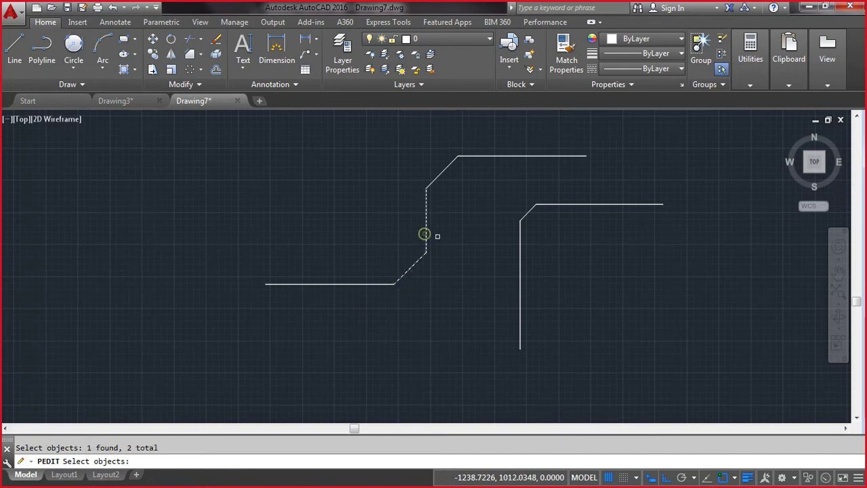
click(439, 176)
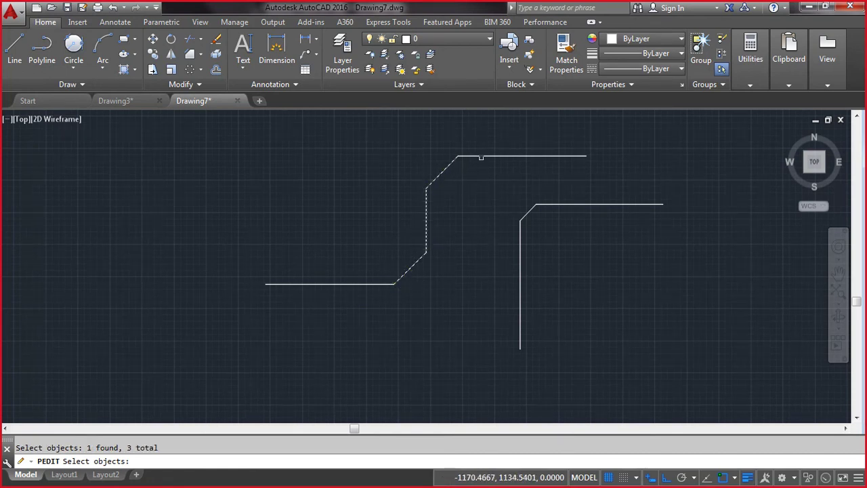
click(481, 157)
key(Return)
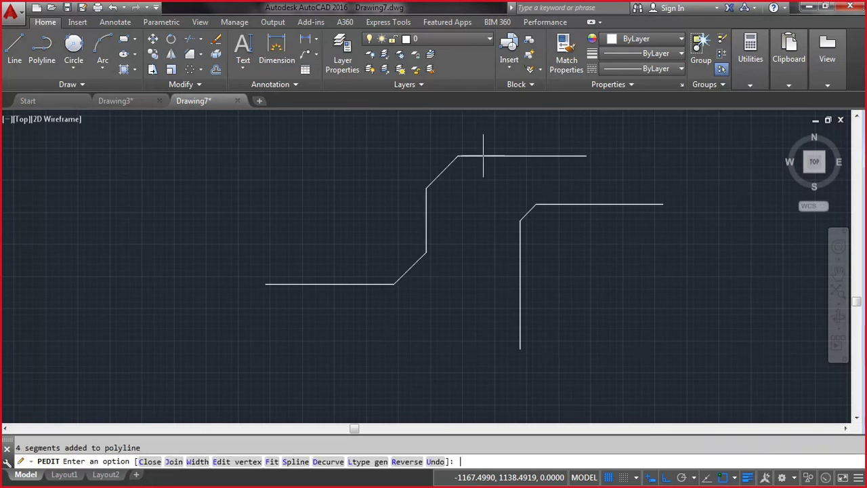
key(Return)
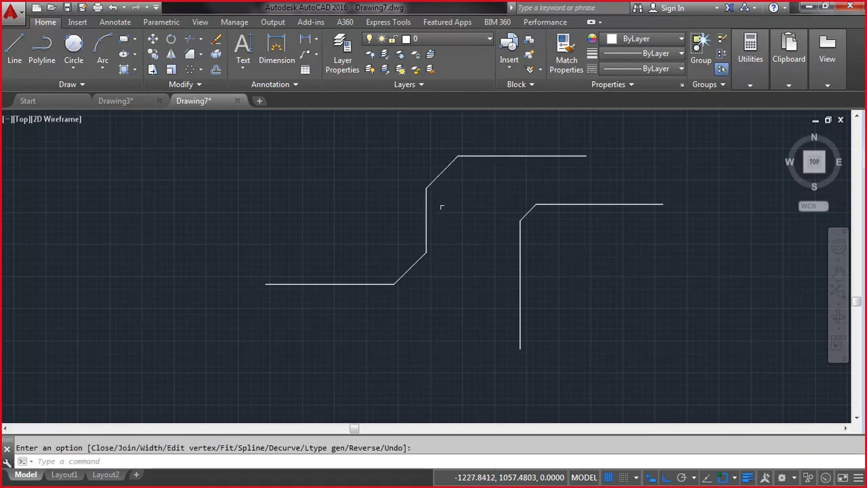
Step: List the properties of the rejoined stepped shape to check its object type
click(441, 207)
click(410, 201)
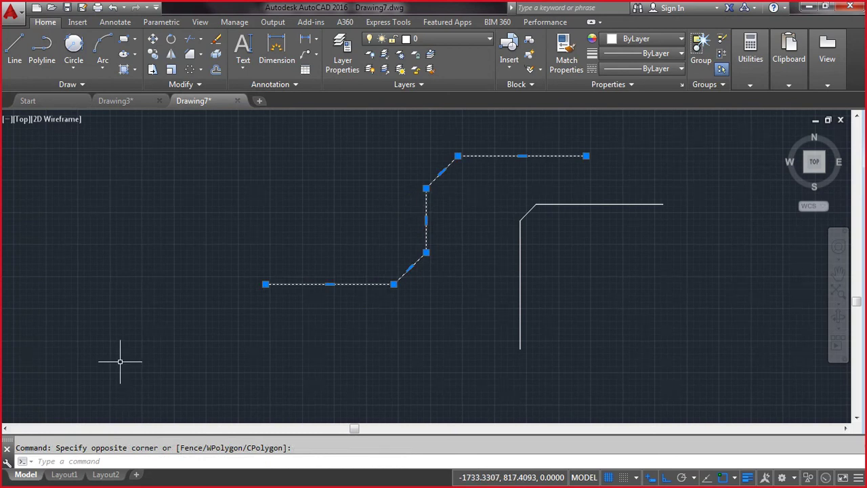
text(li)
key(Return)
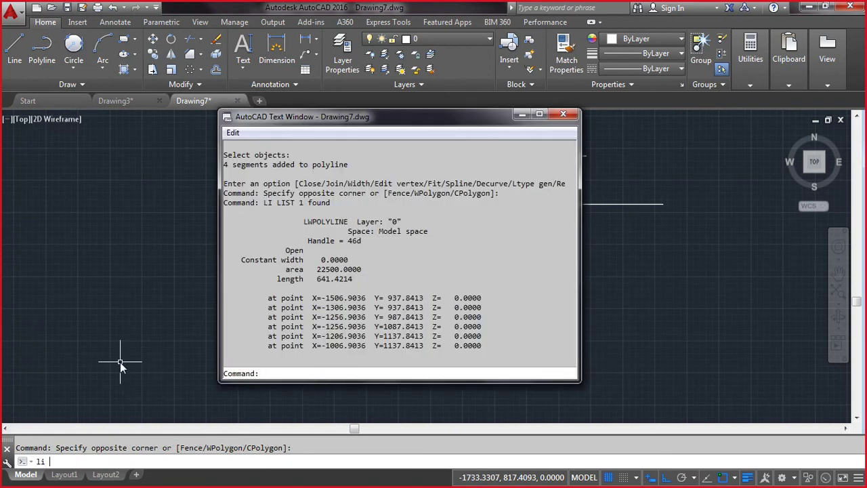
double_click(306, 221)
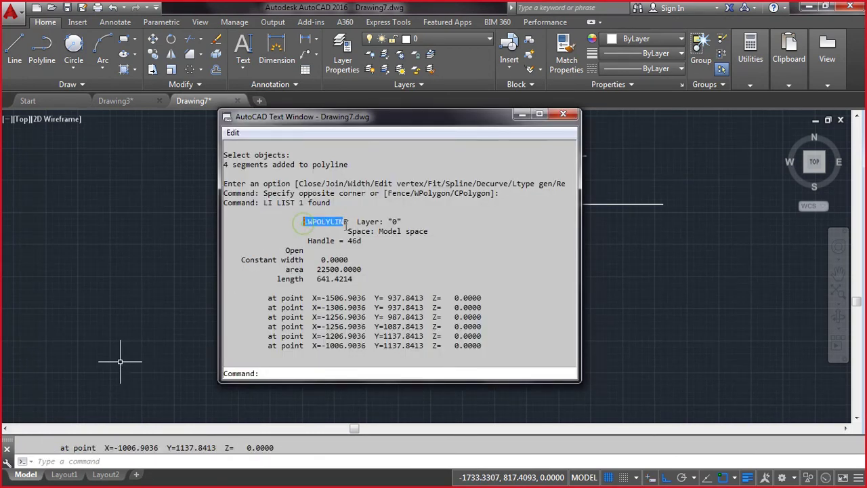
key(F2)
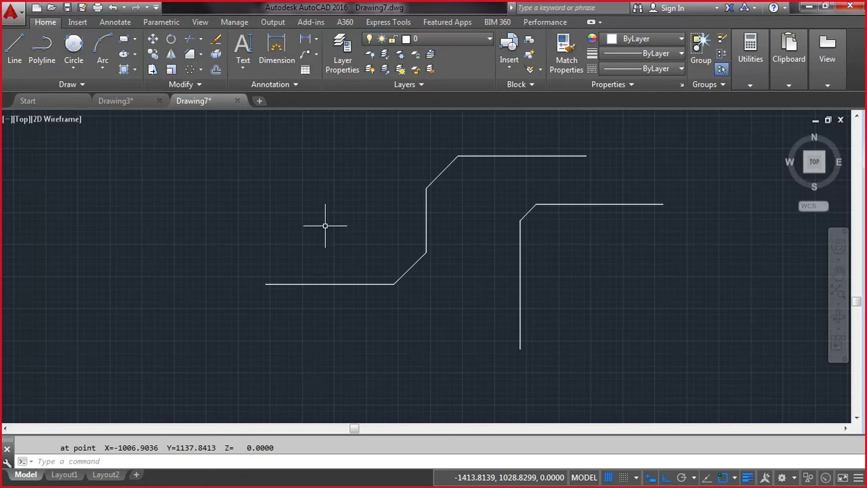
Step: Turn off Ortho mode
key(F8)
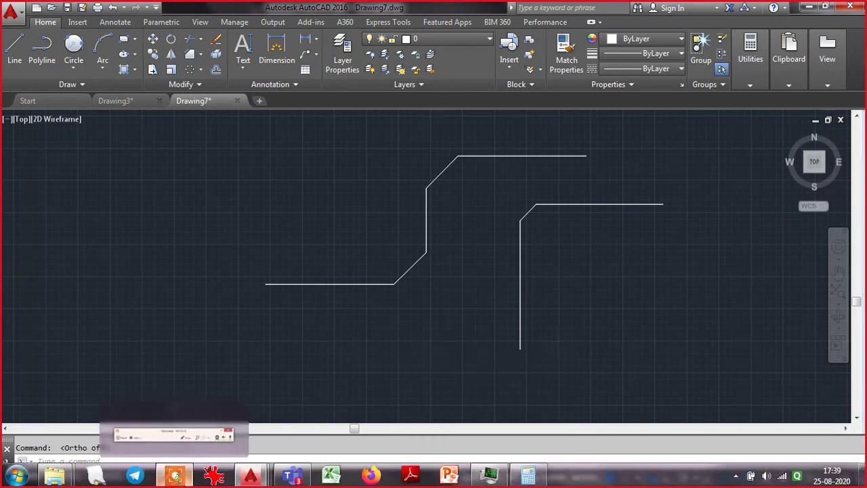
click(212, 476)
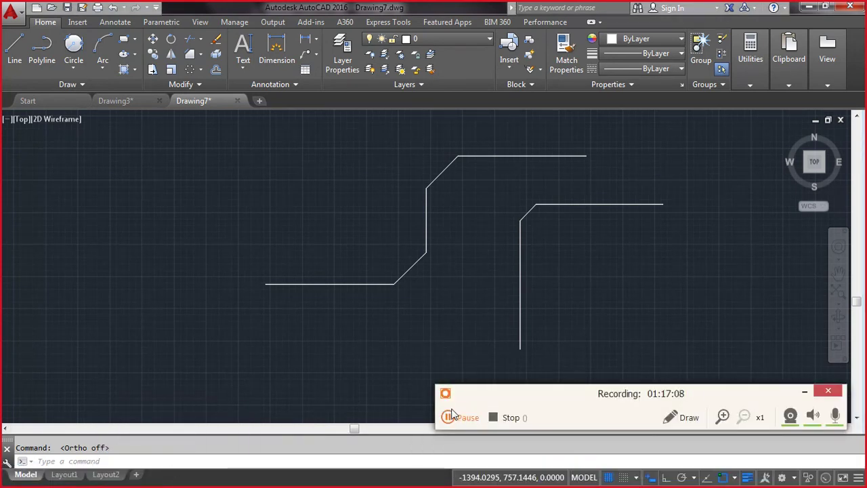